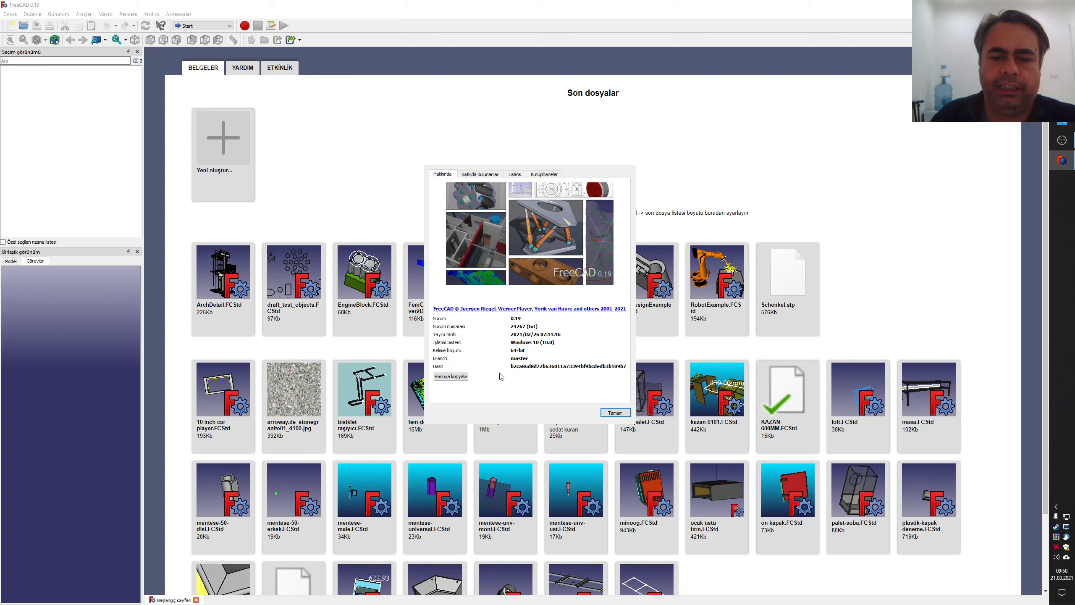
- Switch to the Dodo WB workbench and rearrange its toolbars so that their tools fit into the two upper rows
left_click(614, 413)
left_click(195, 28)
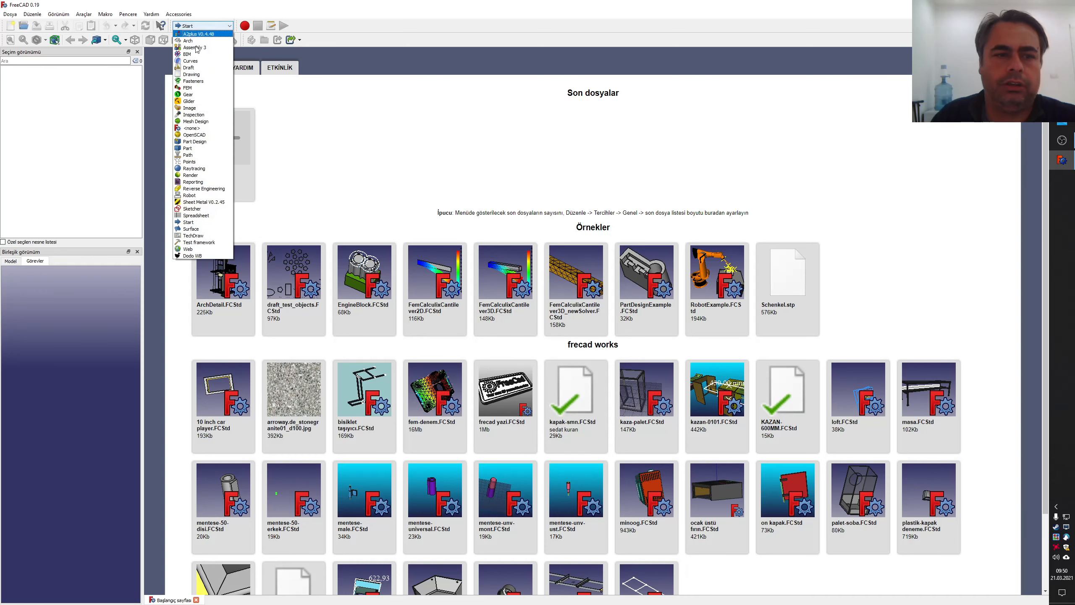
left_click(196, 254)
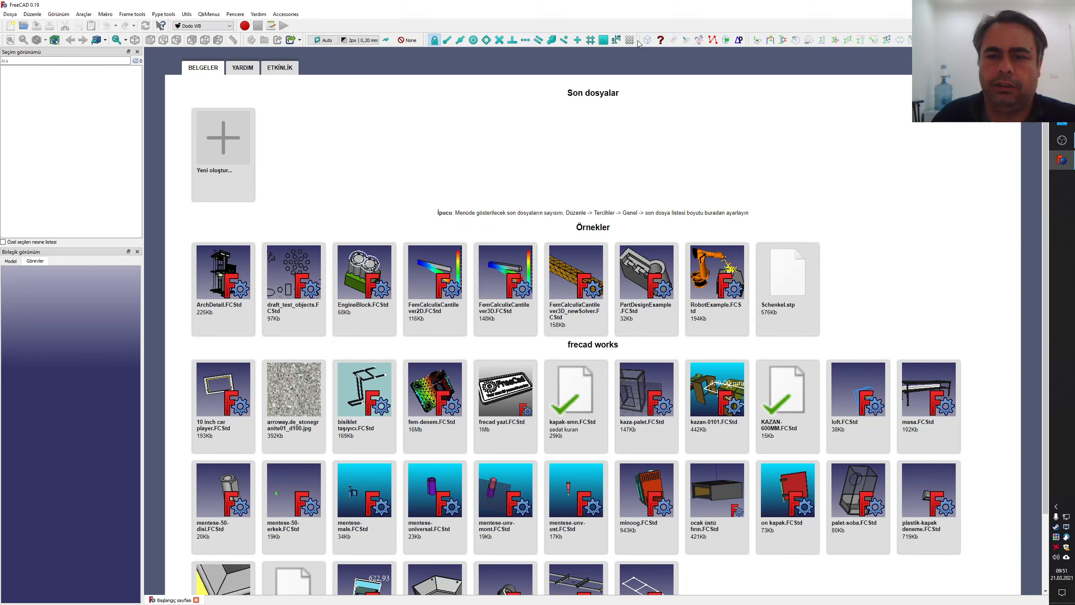
left_click_drag(638, 39, 422, 26)
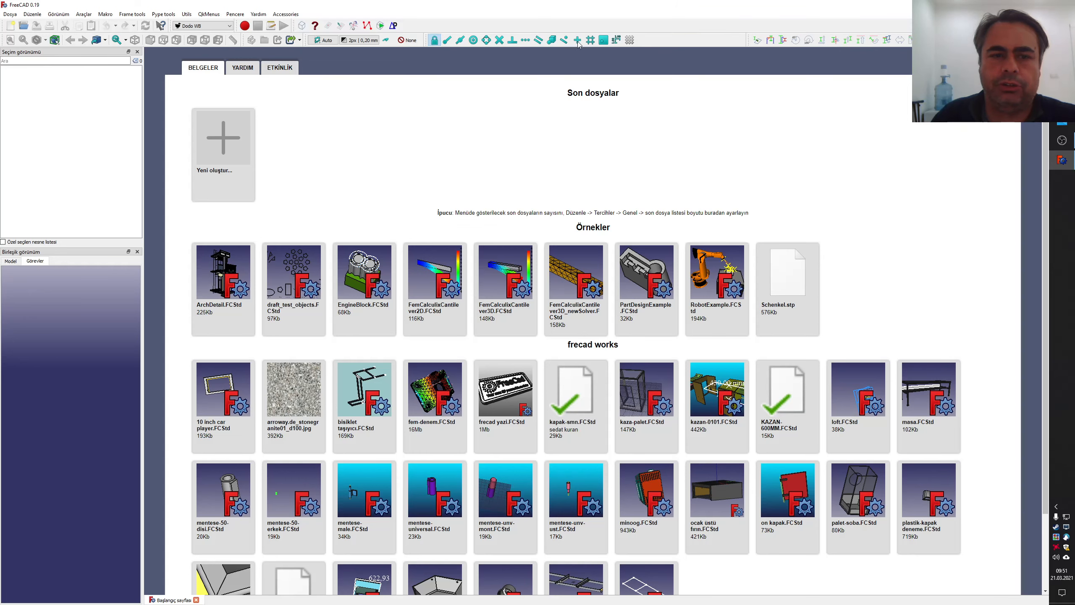
left_click_drag(752, 40, 405, 25)
left_click_drag(918, 40, 640, 40)
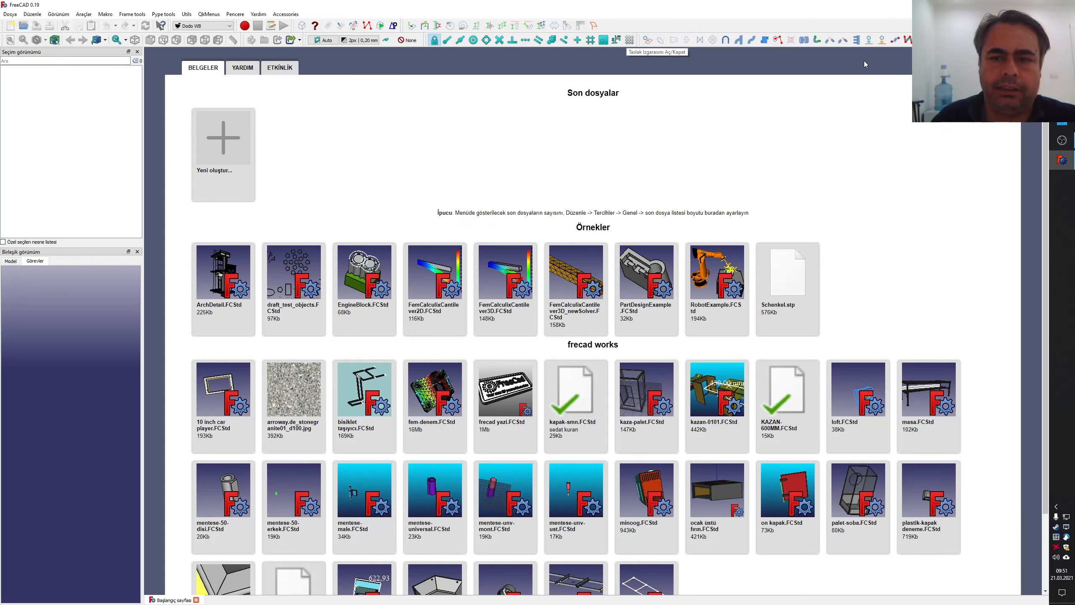
- Create a new document and start a Sketcher sketch on the XZ-Plane
left_click(224, 154)
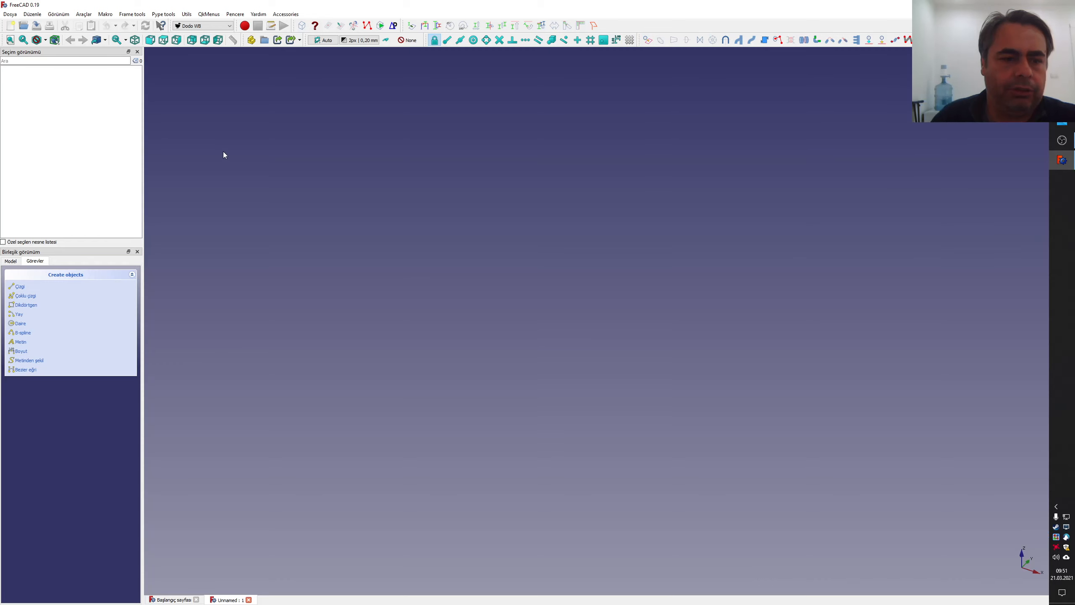
left_click(216, 27)
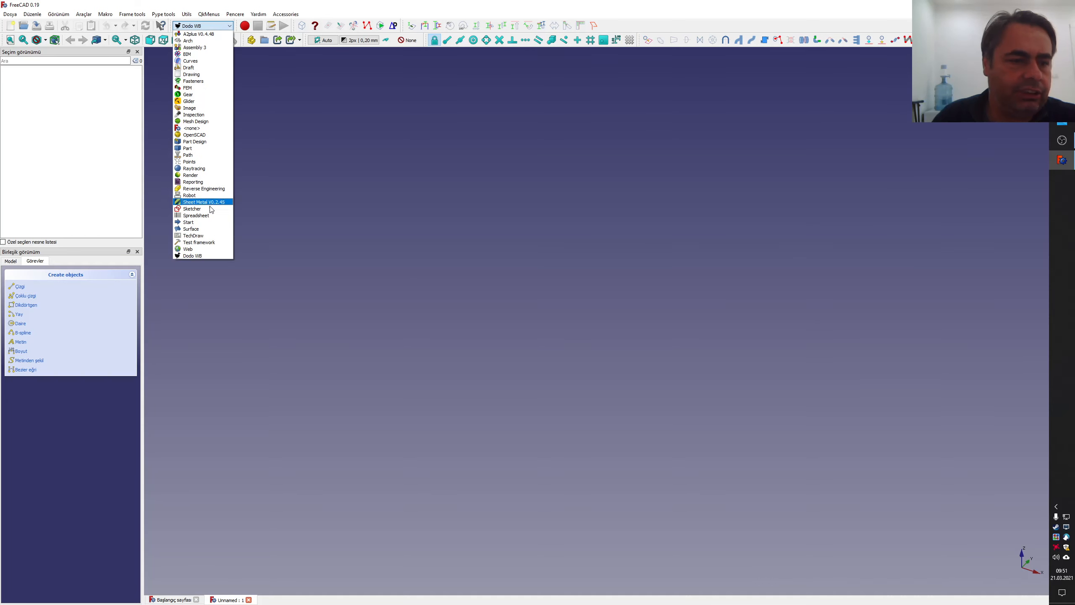
left_click(210, 208)
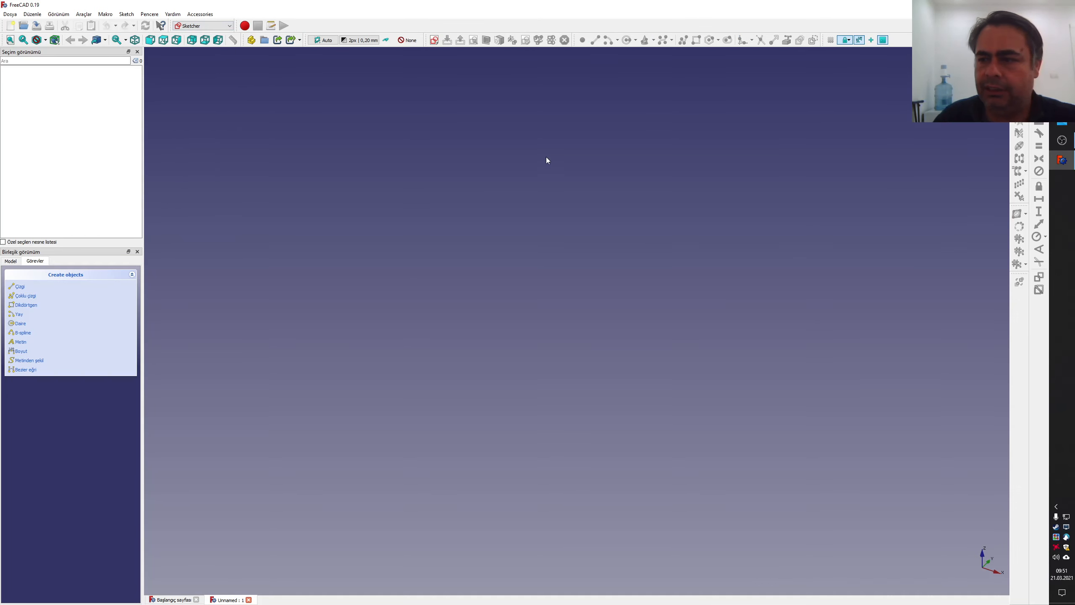
left_click(432, 43)
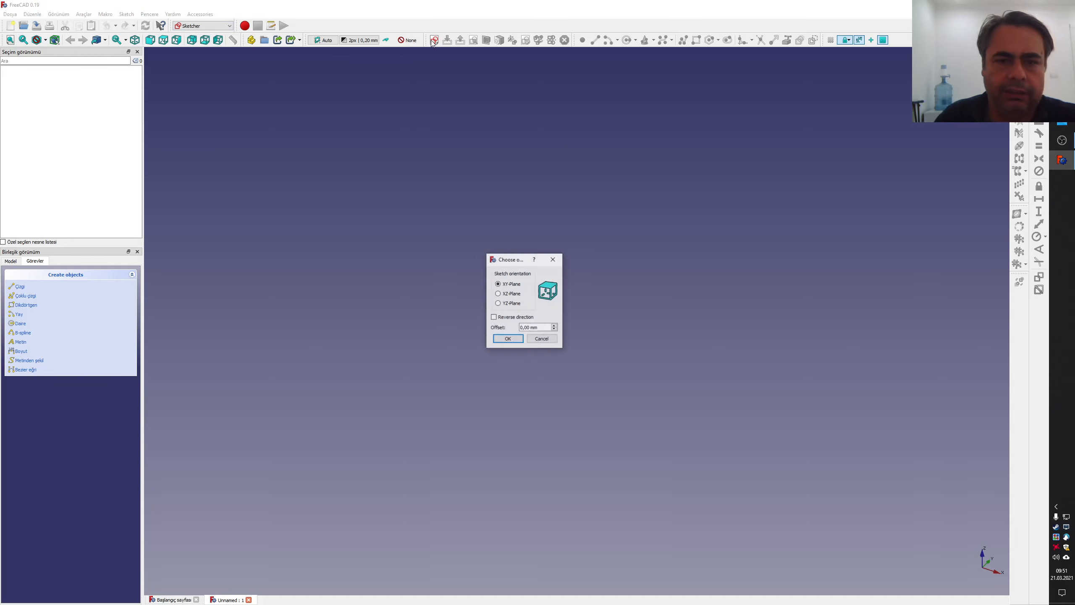
left_click(510, 293)
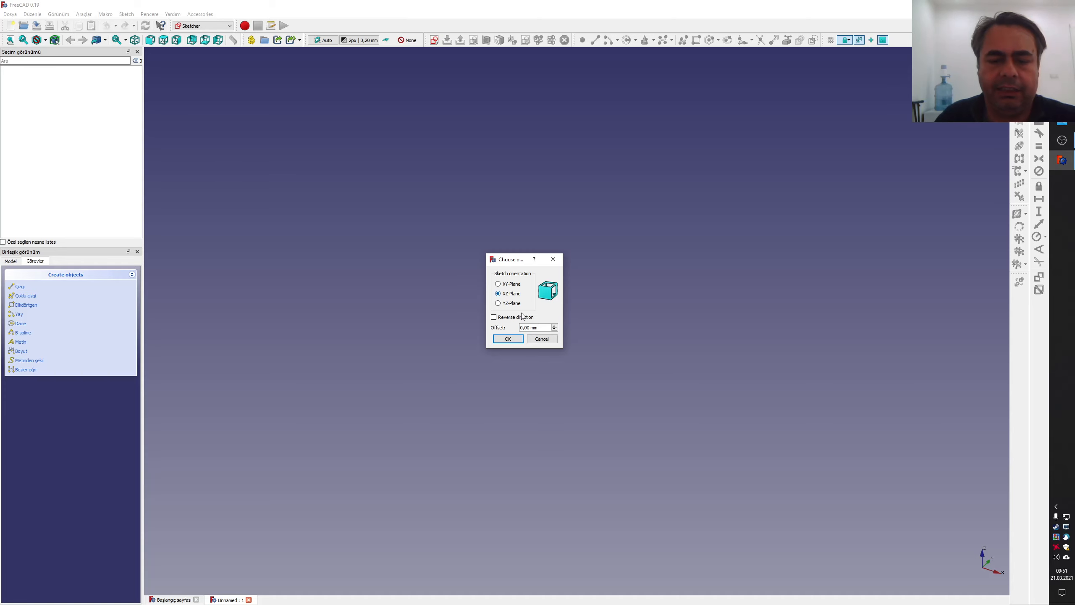
left_click(508, 339)
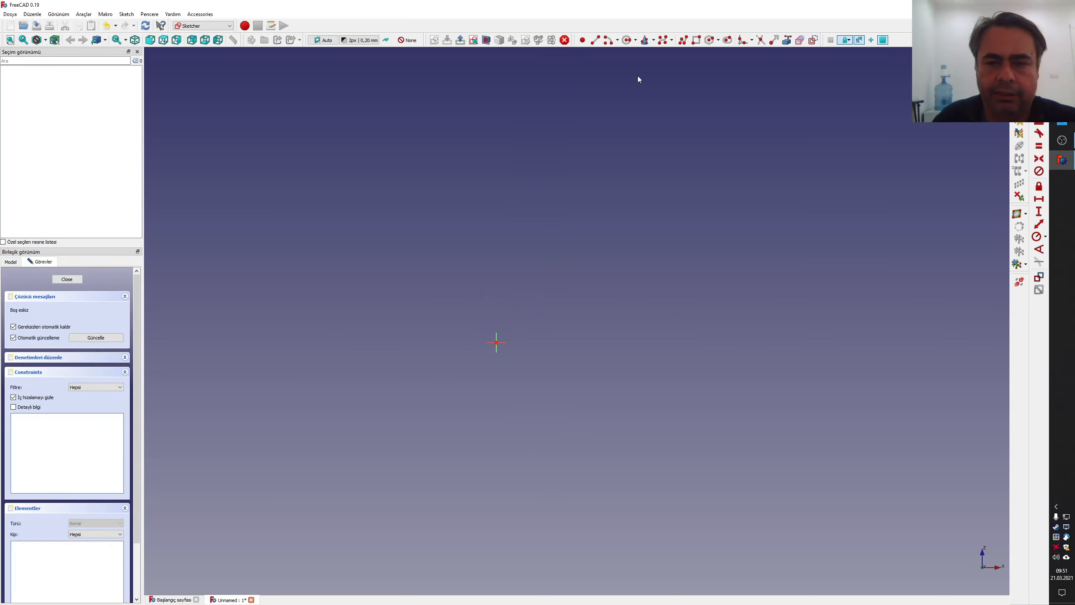
- Draw a horizontal line about 272 mm long on the sketch's horizontal axis, spanning both sides of the origin
left_click(595, 40)
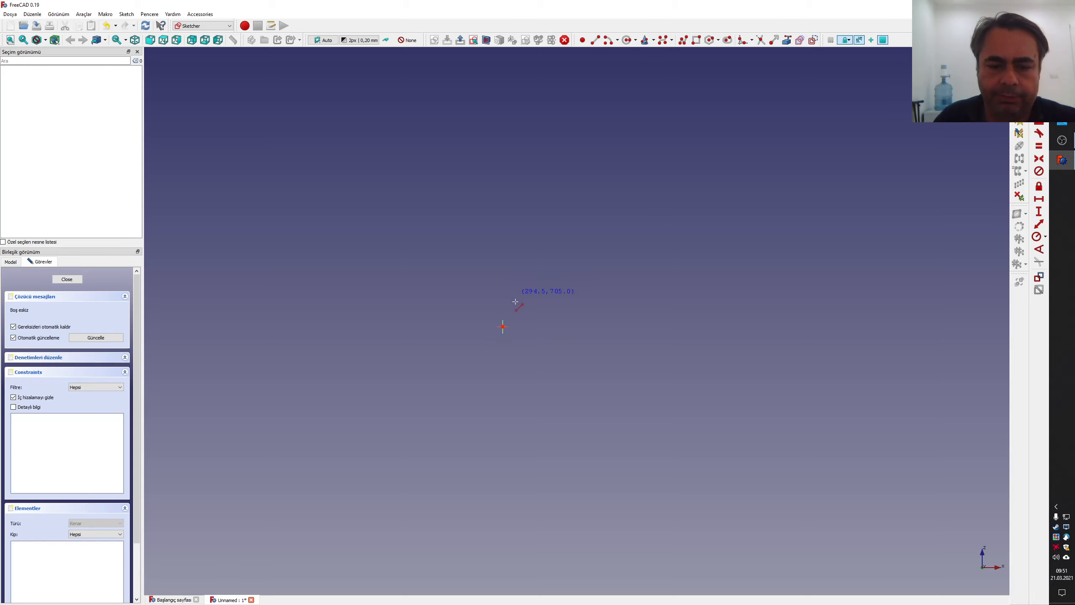
scroll(489, 319, "up", 14)
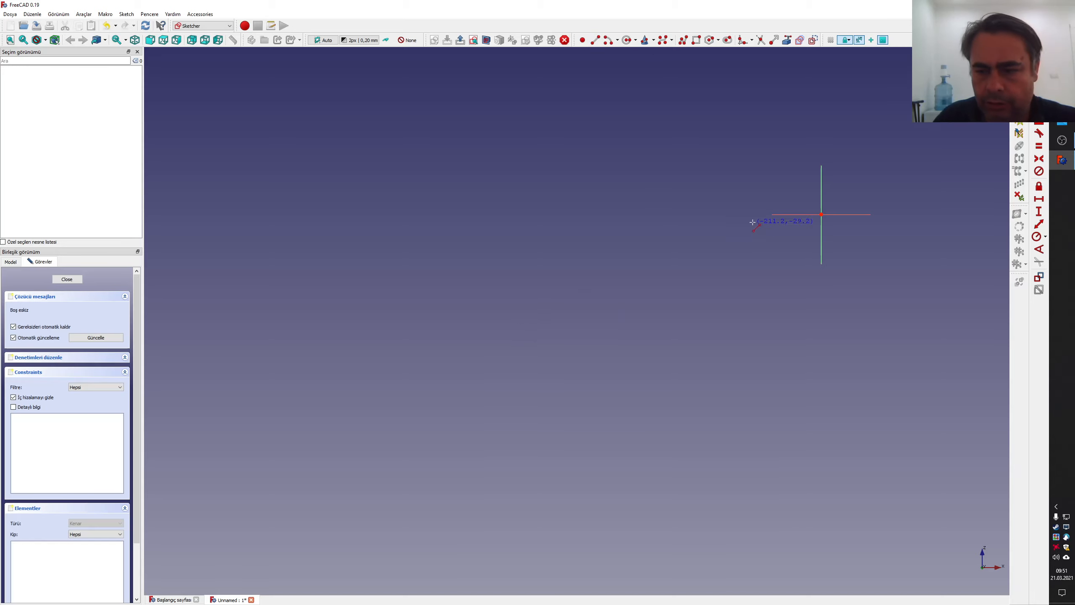
left_click(775, 214)
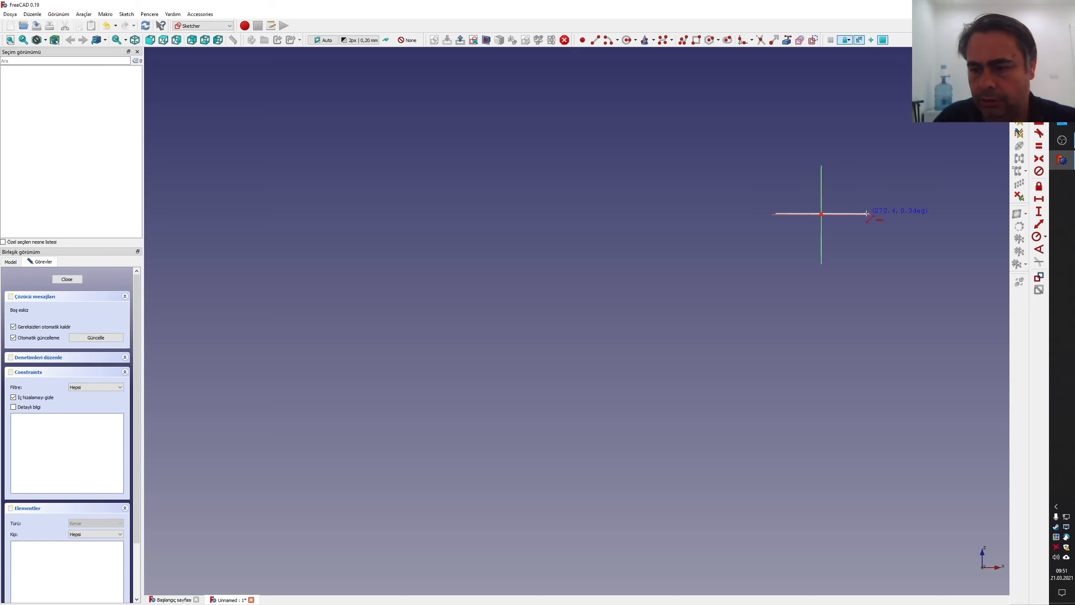
left_click(868, 214)
scroll(879, 229, "down", 8)
scroll(931, 224, "up", 8)
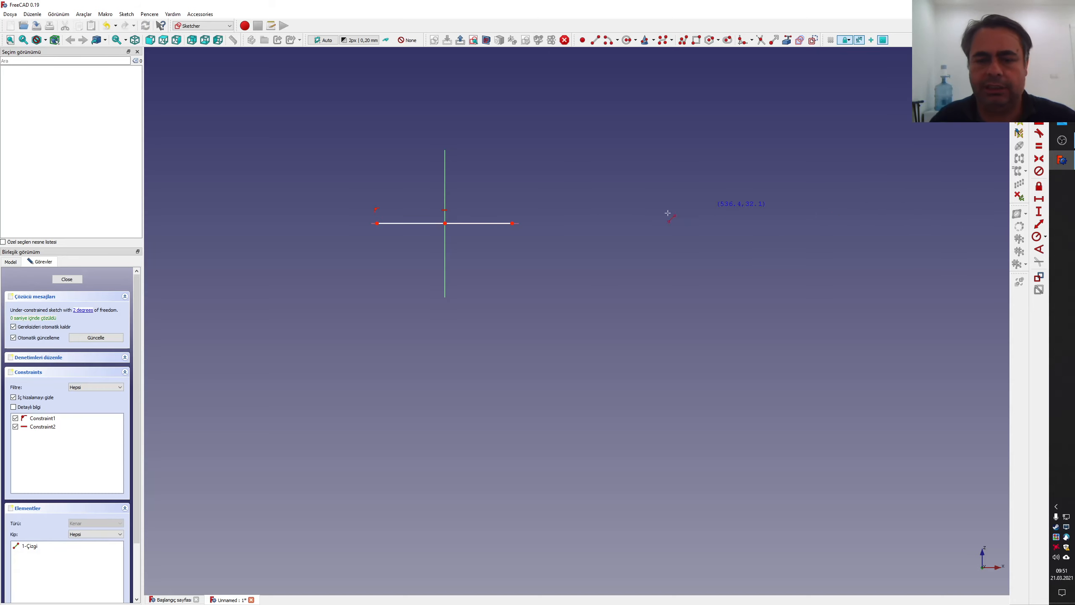
- Constrain the horizontal line's length to 10000 mm
left_click(474, 223)
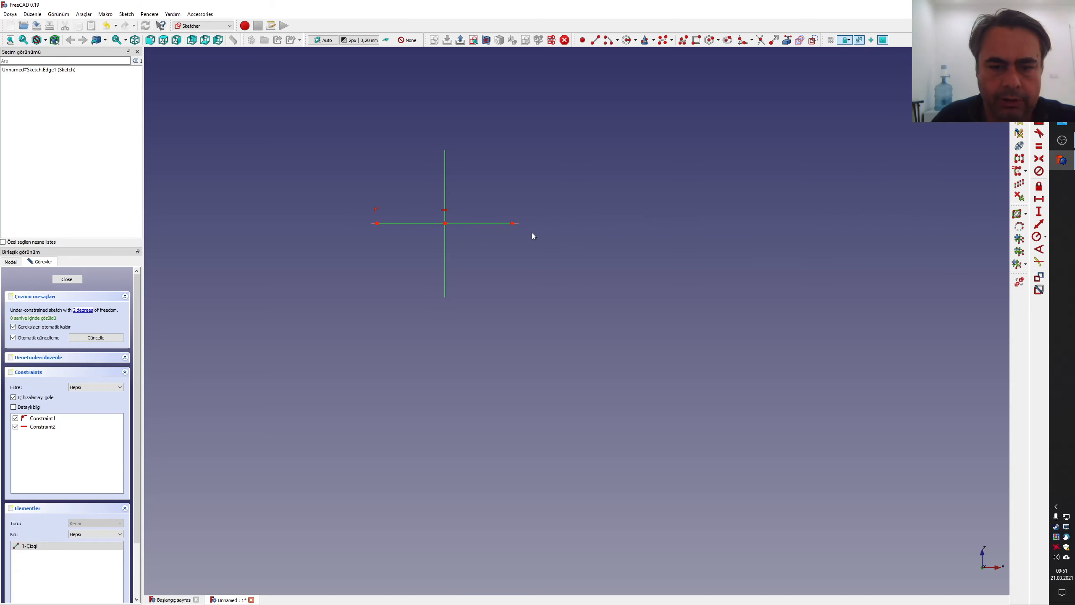
left_click(1039, 198)
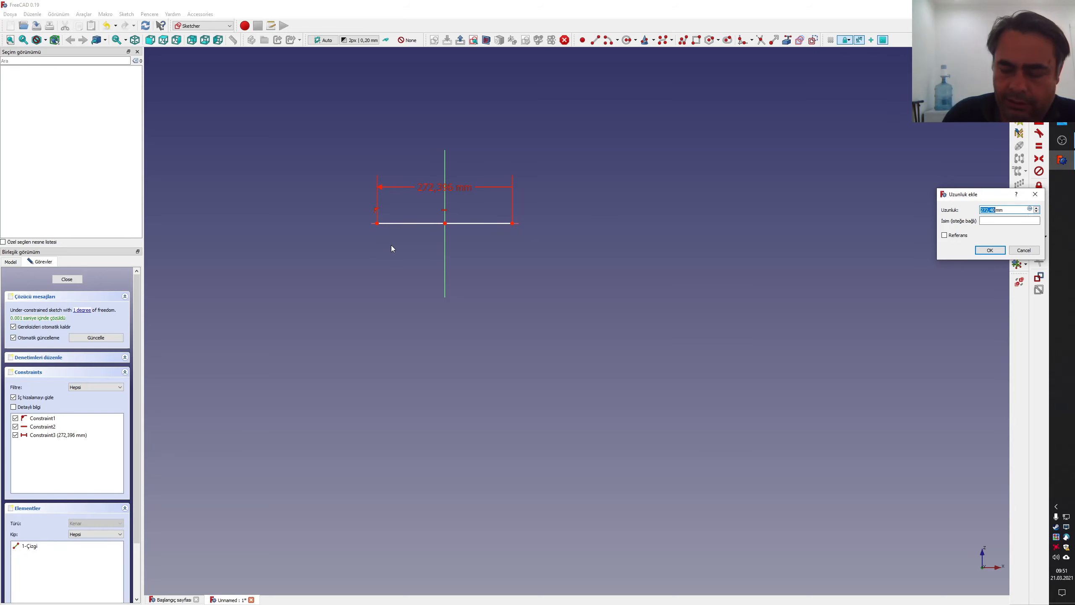
type("10000")
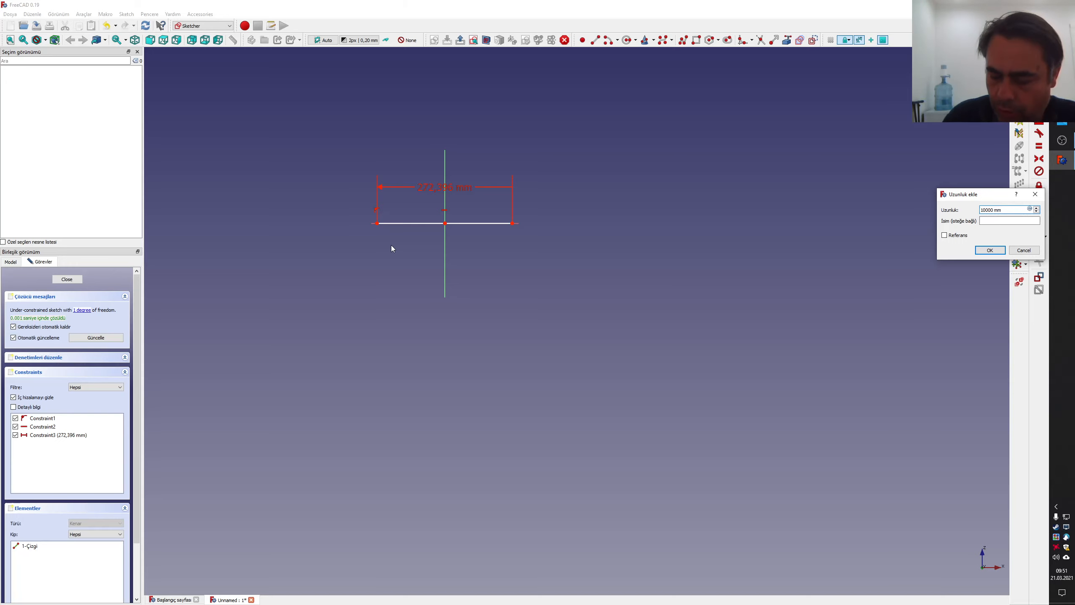
key("Return")
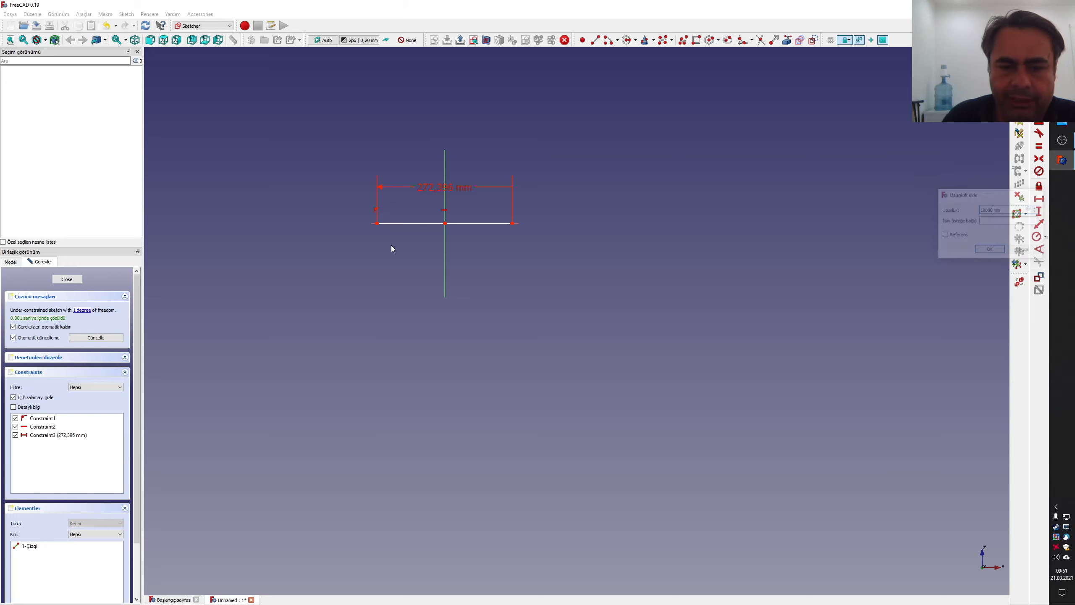
scroll(412, 259, "down", 5)
scroll(458, 283, "up", 6)
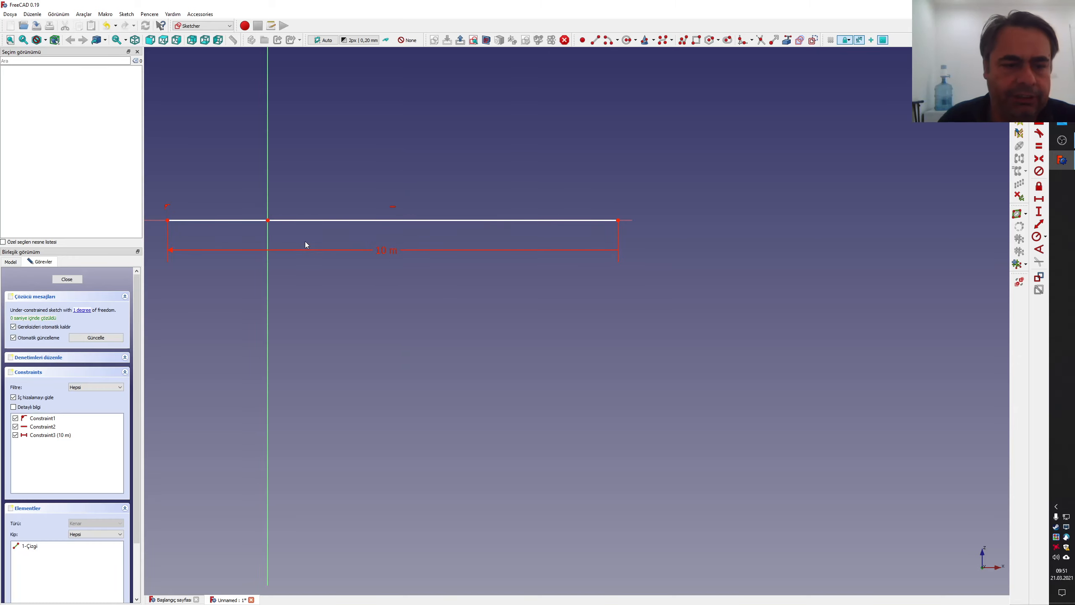
- Make the two endpoints of the 10 m line symmetric about the vertical axis
scroll(288, 237, "down", 4)
scroll(254, 220, "up", 4)
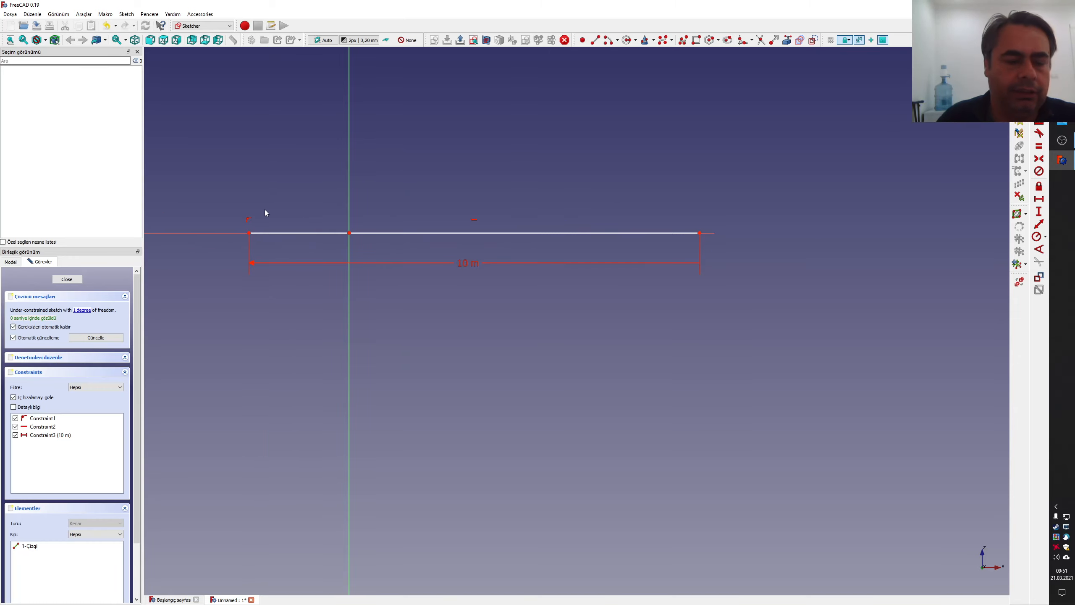
left_click(249, 233)
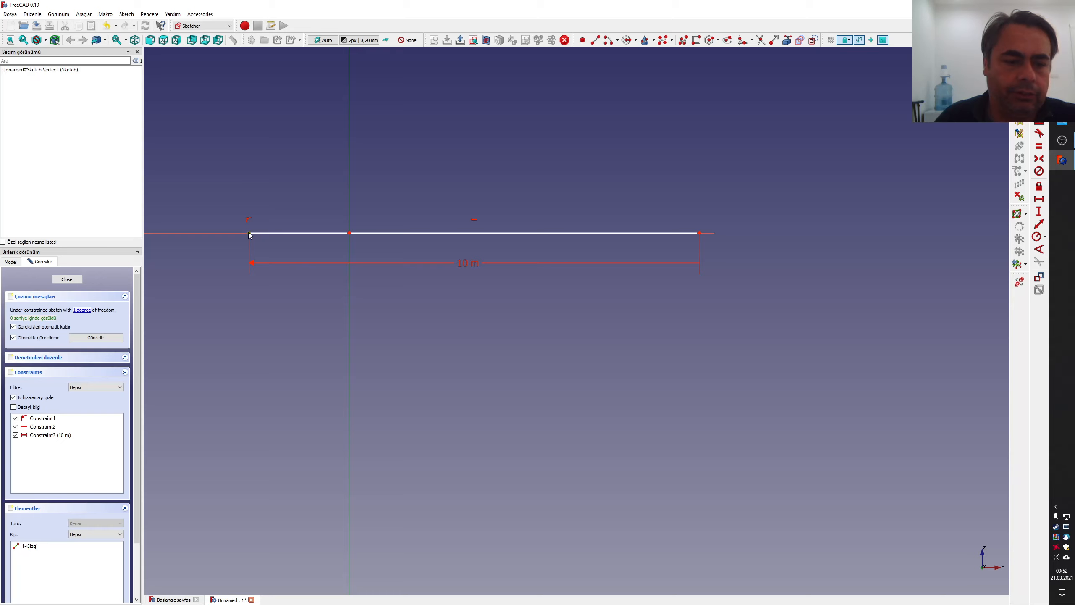
left_click(699, 233)
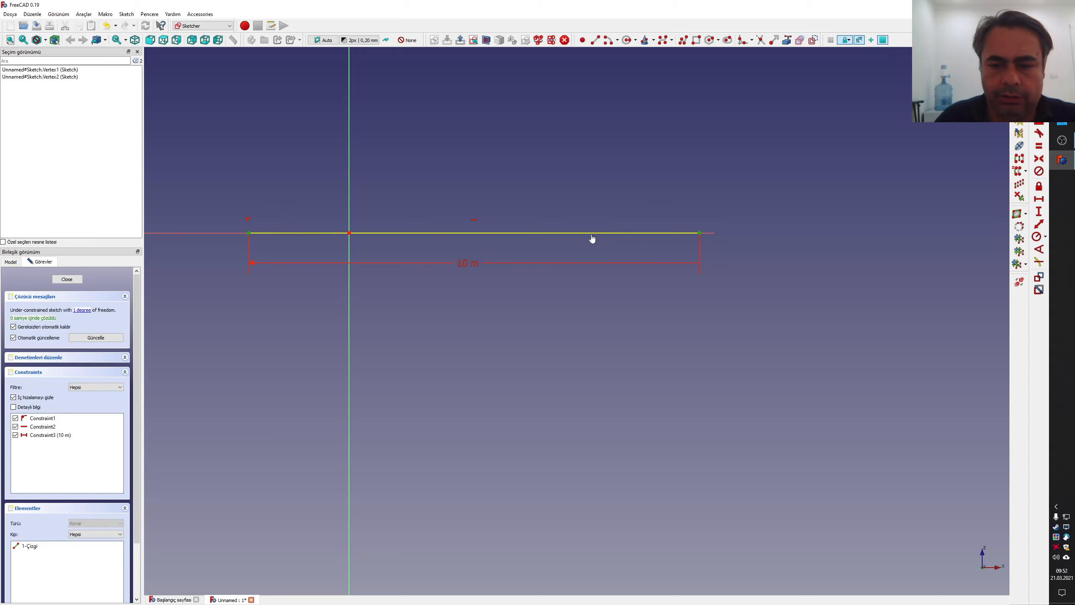
left_click(349, 229)
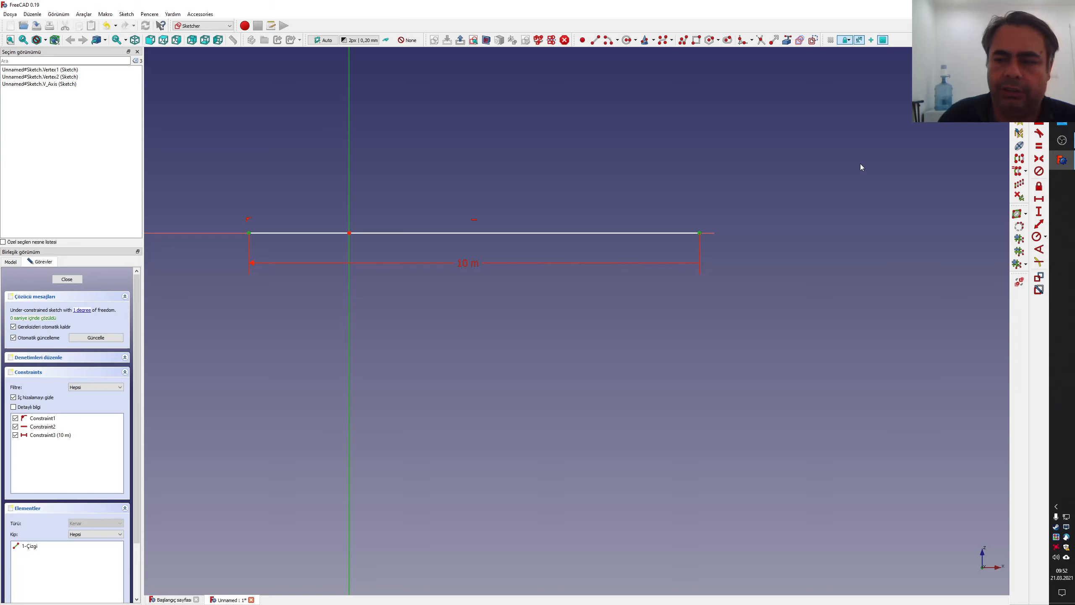
left_click(1039, 159)
scroll(491, 302, "down", 3)
scroll(463, 297, "up", 5)
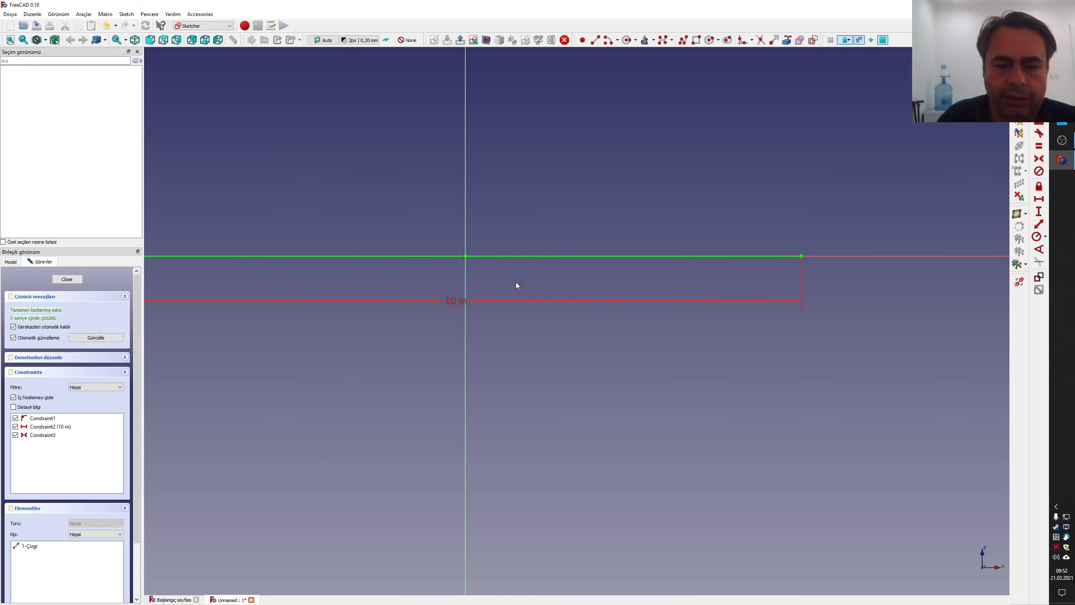
scroll(507, 294, "up", 2)
scroll(467, 299, "down", 4)
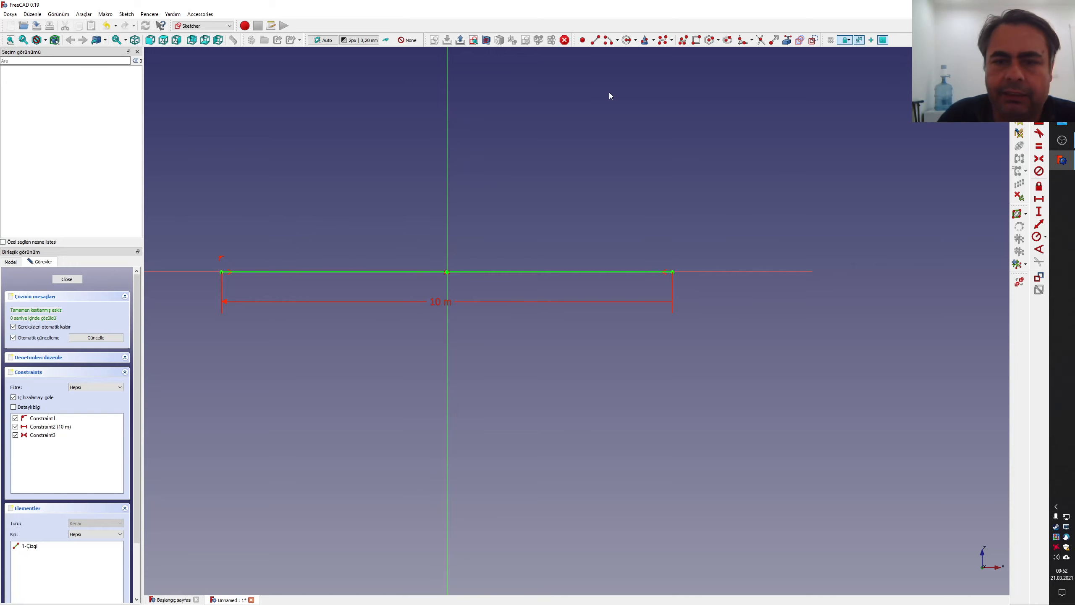
- Draw a sloping line from just above the base line's left end up to near the vertical axis, about 1415 mm high
left_click(597, 39)
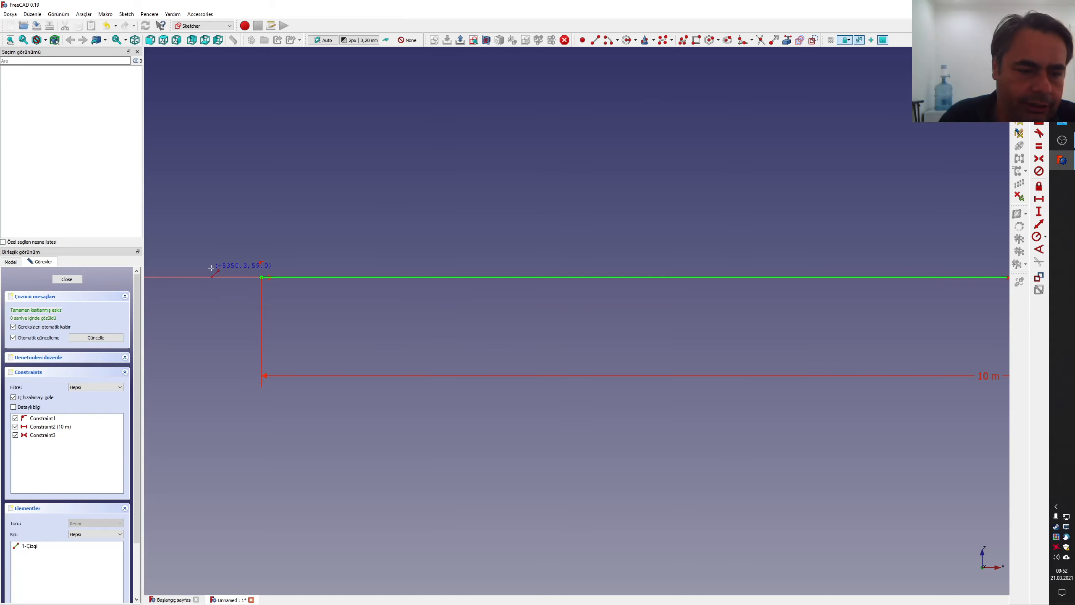
scroll(222, 269, "up", 3)
scroll(261, 271, "up", 2)
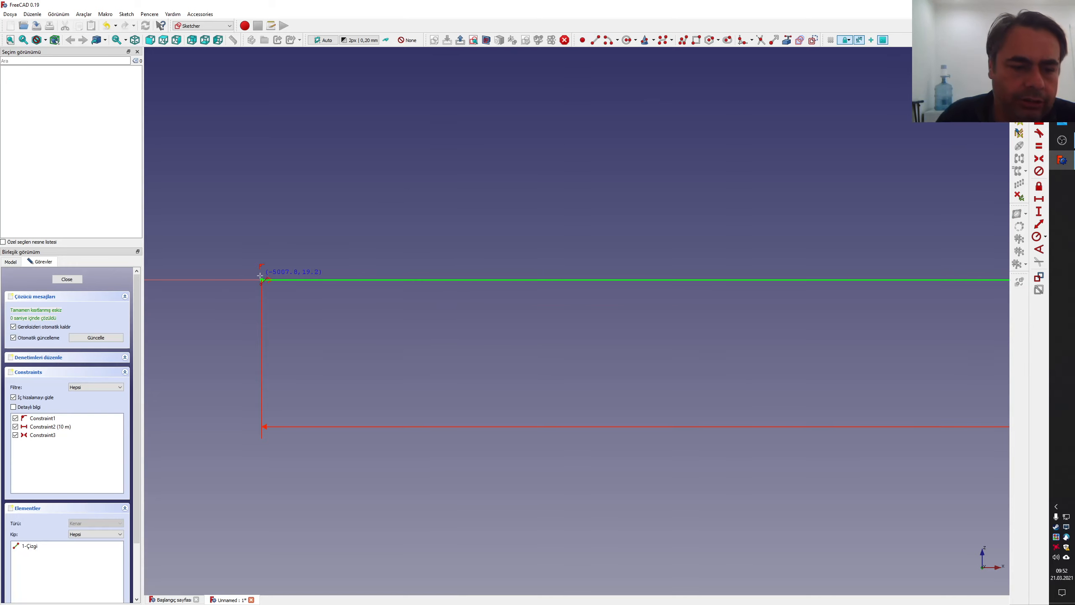
scroll(262, 272, "up", 2)
left_click(262, 271)
scroll(455, 228, "down", 4)
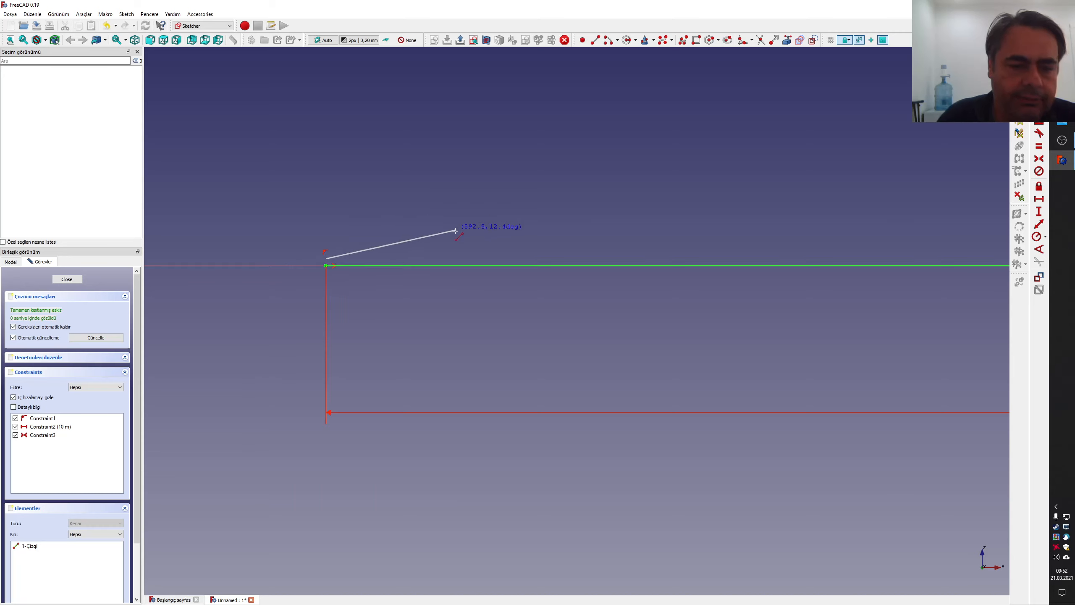
scroll(768, 180, "down", 3)
scroll(783, 164, "up", 3)
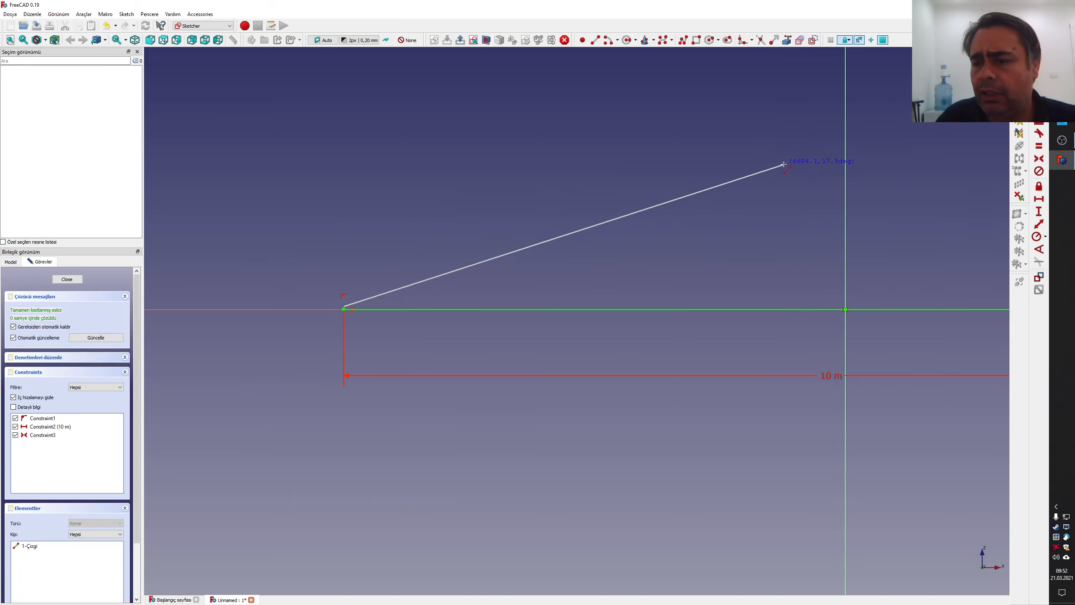
left_click(840, 165)
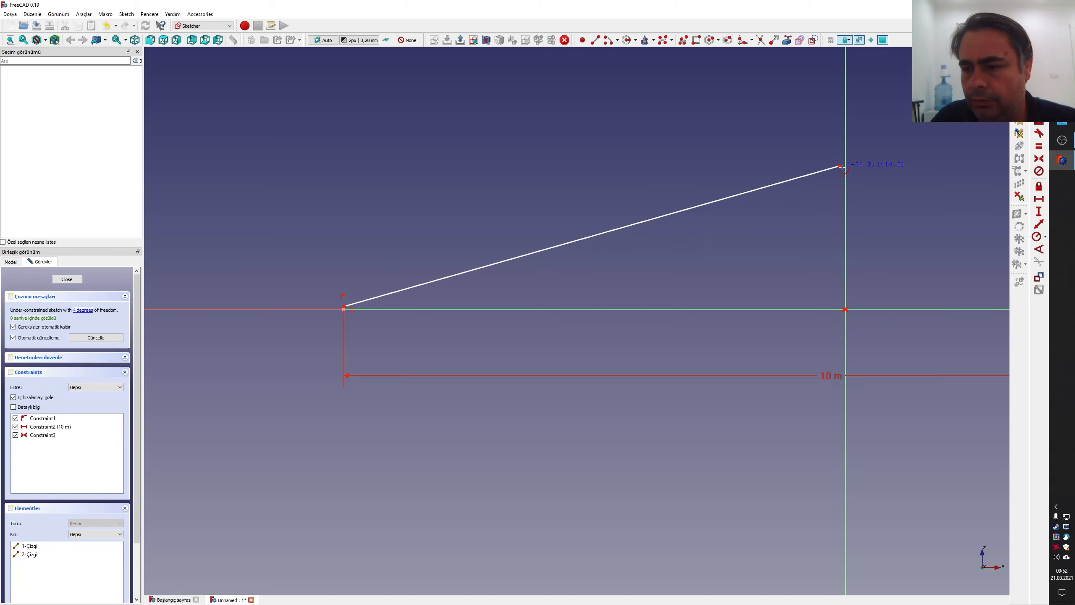
- Draw a short horizontal ridge line across the vertical axis and a sloping line from it to just above the base line's right end
left_click(840, 166)
left_click(851, 165)
scroll(853, 193, "down", 2)
scroll(852, 193, "down", 5)
scroll(863, 189, "up", 8)
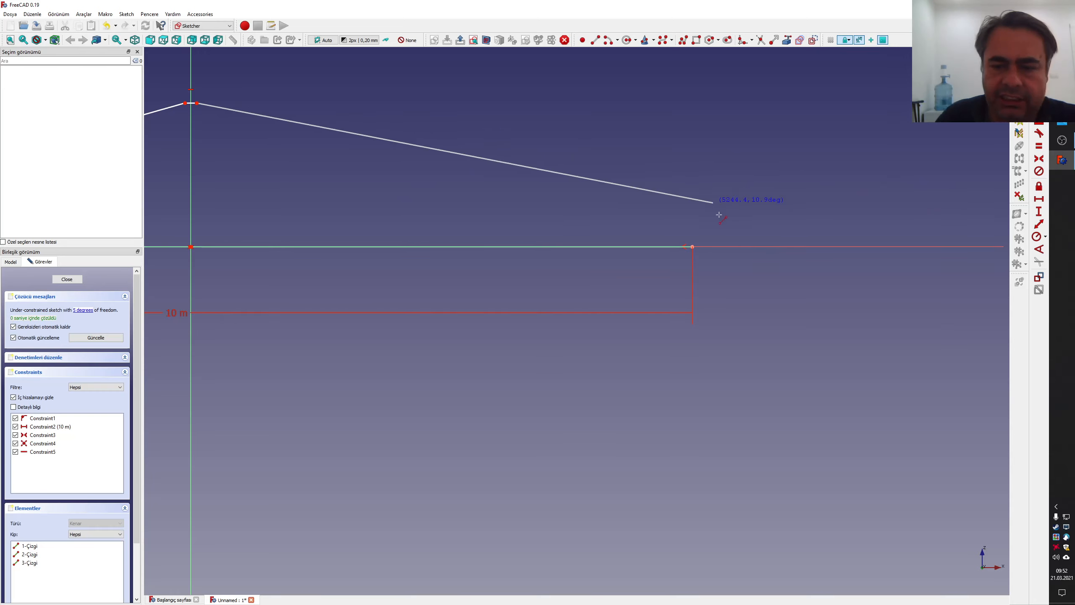
left_click(692, 234)
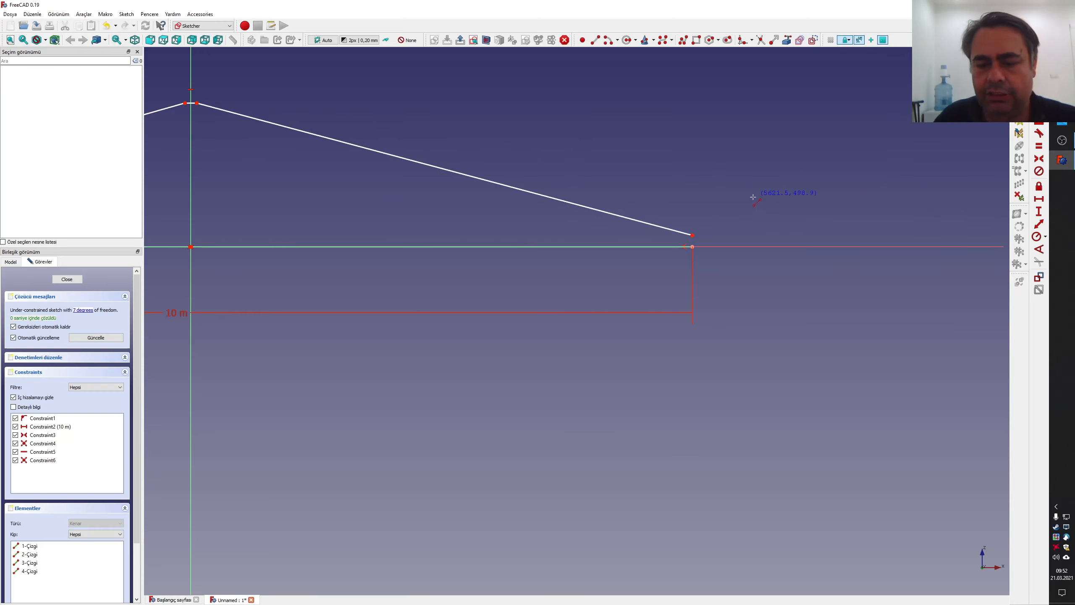
- Constrain the vertical distance between the right sloping line's lower end and the base line's right end to 100 mm and move its dimension outward
left_click(692, 236)
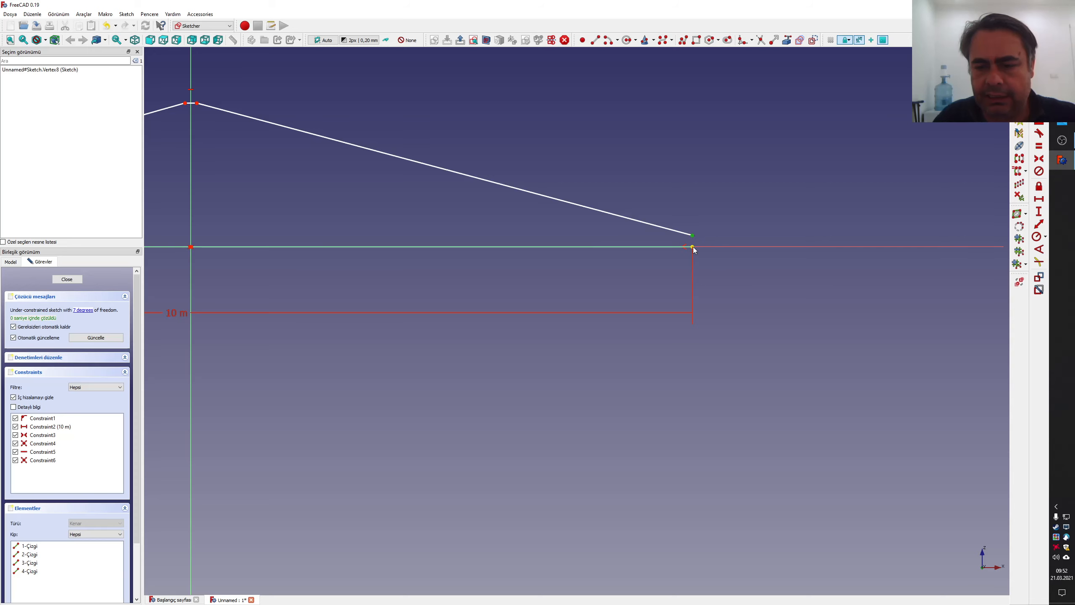
left_click(692, 247)
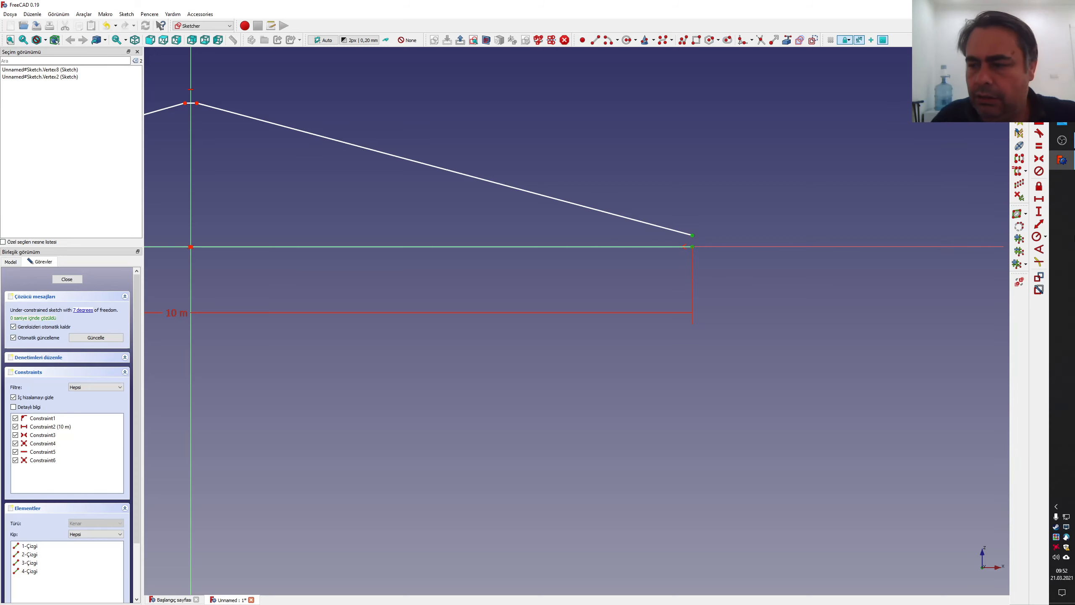
left_click(1040, 211)
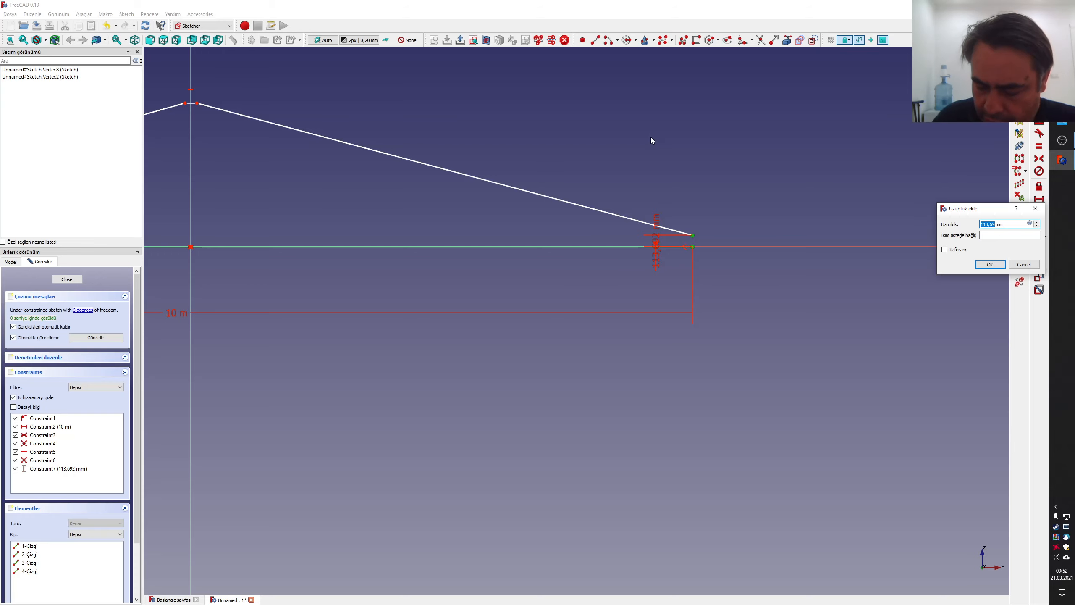
type("100")
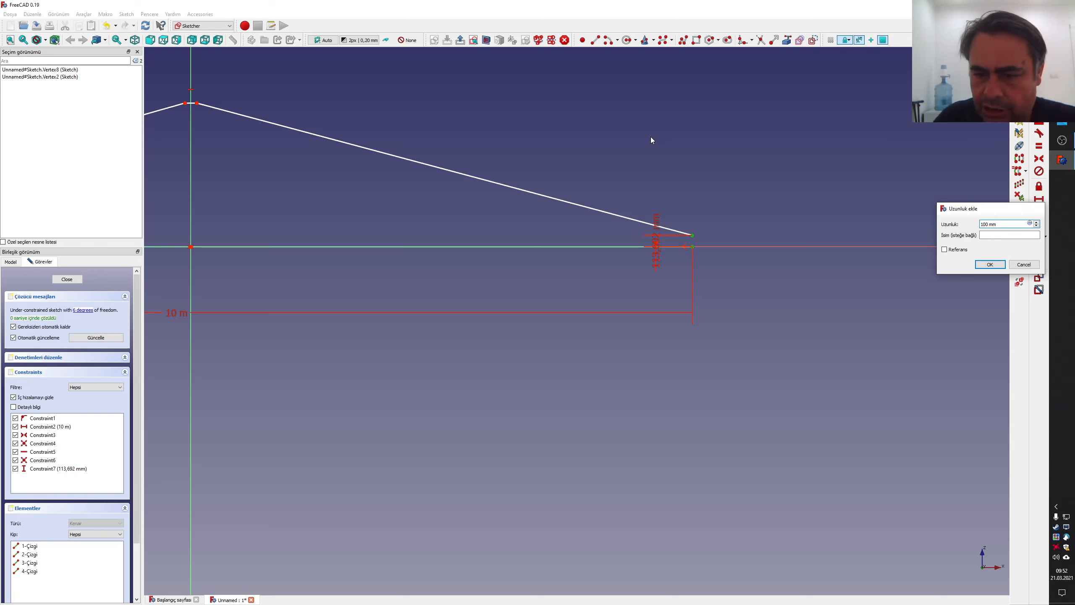
key("Return")
left_click_drag(656, 243, 777, 211)
- Make the lower ends of the two sloping lines symmetric about the vertical axis
scroll(786, 255, "down", 10)
scroll(735, 260, "up", 8)
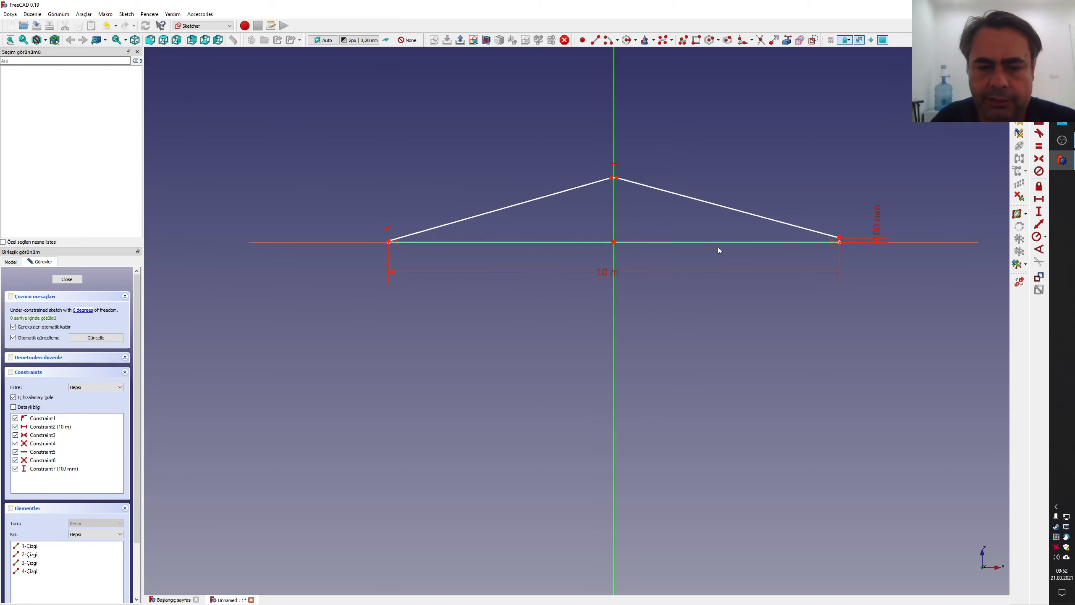
left_click(389, 242)
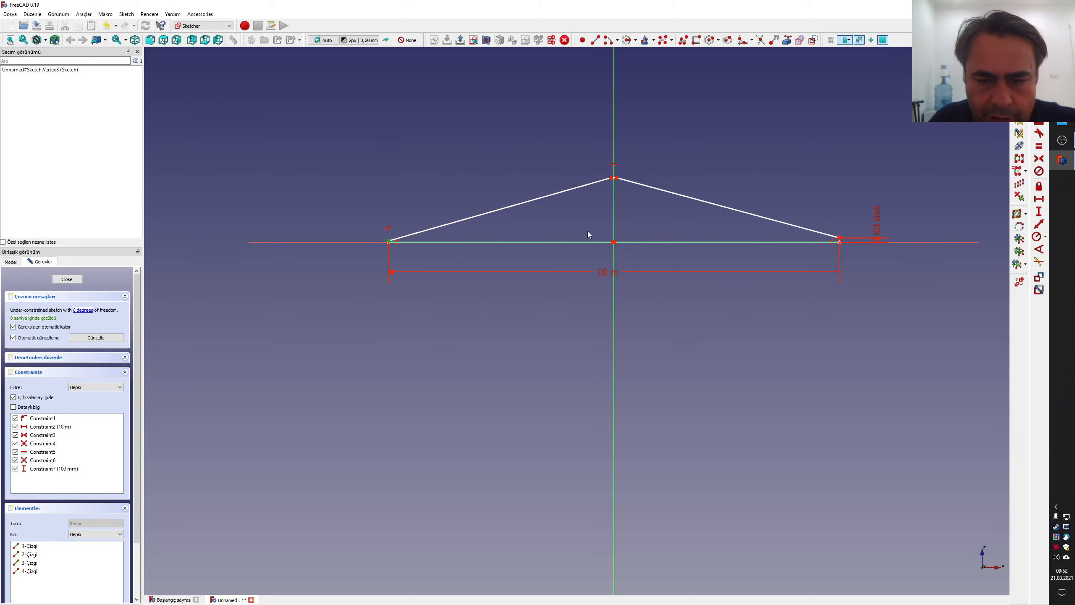
left_click(614, 220)
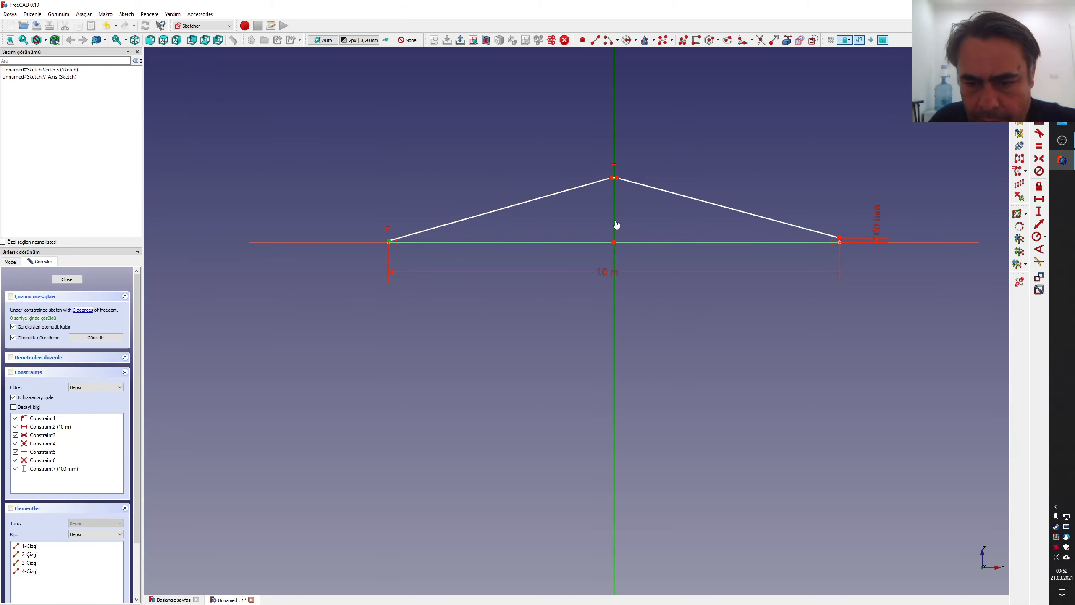
left_click(840, 240)
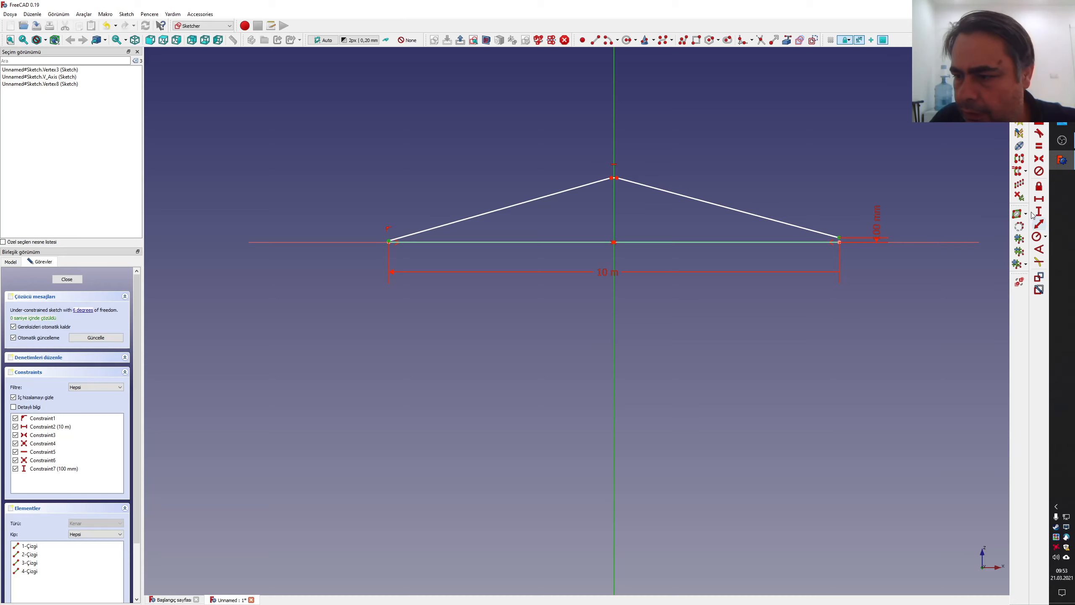
left_click(1039, 159)
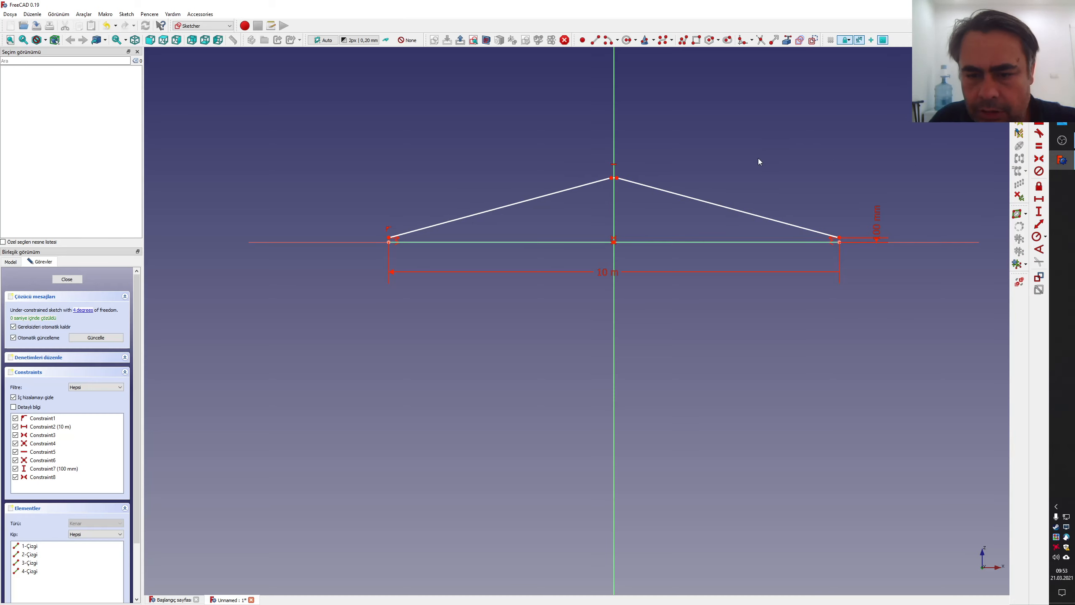
- Convert the short horizontal ridge line into construction geometry
scroll(648, 174, "up", 5)
scroll(418, 210, "up", 2)
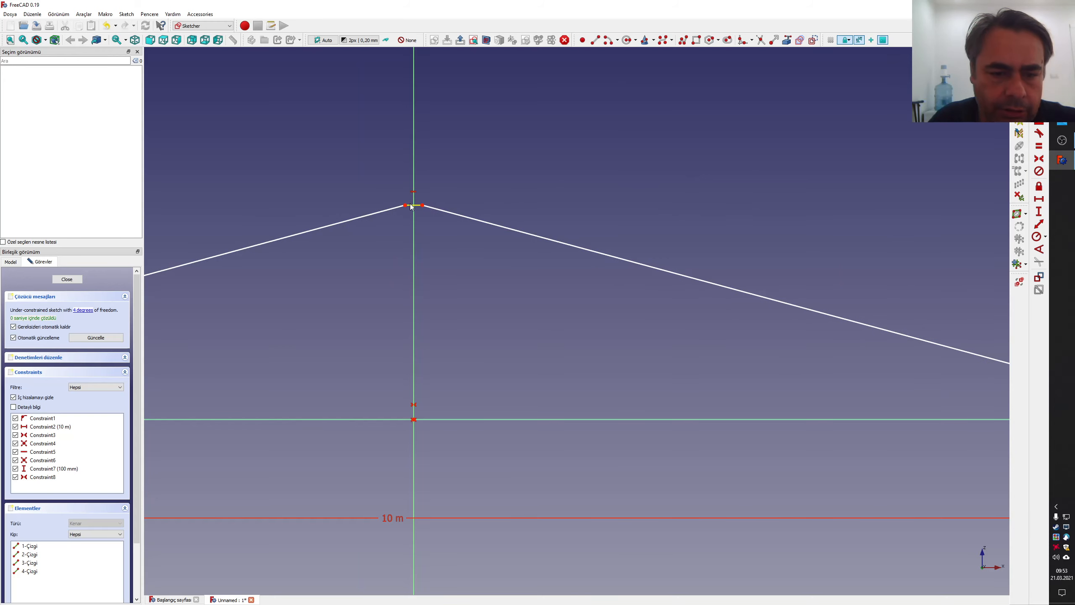
left_click(413, 205)
scroll(407, 210, "up", 3)
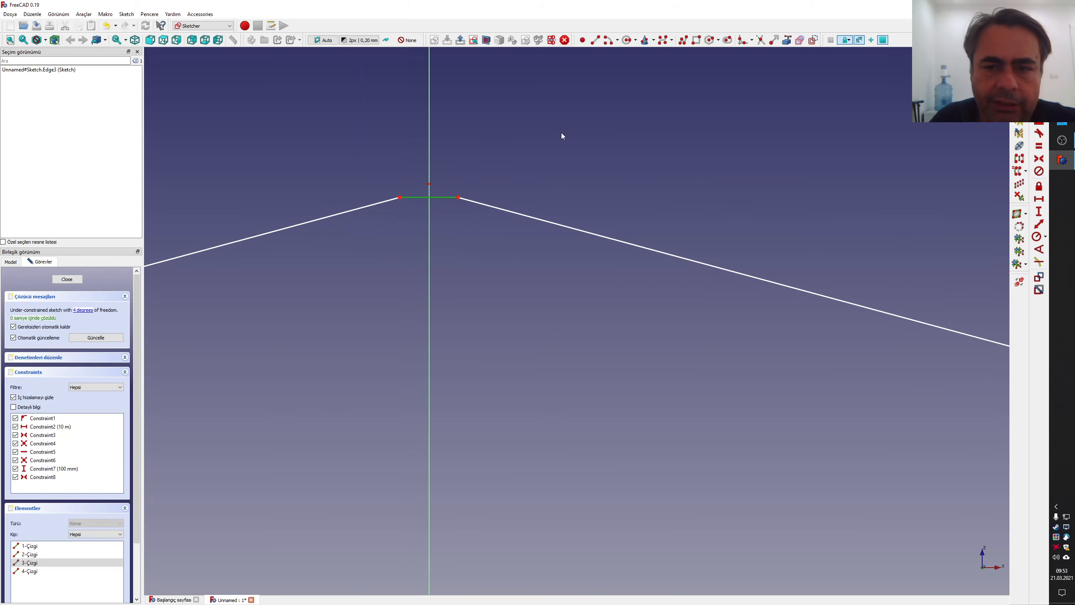
left_click(816, 41)
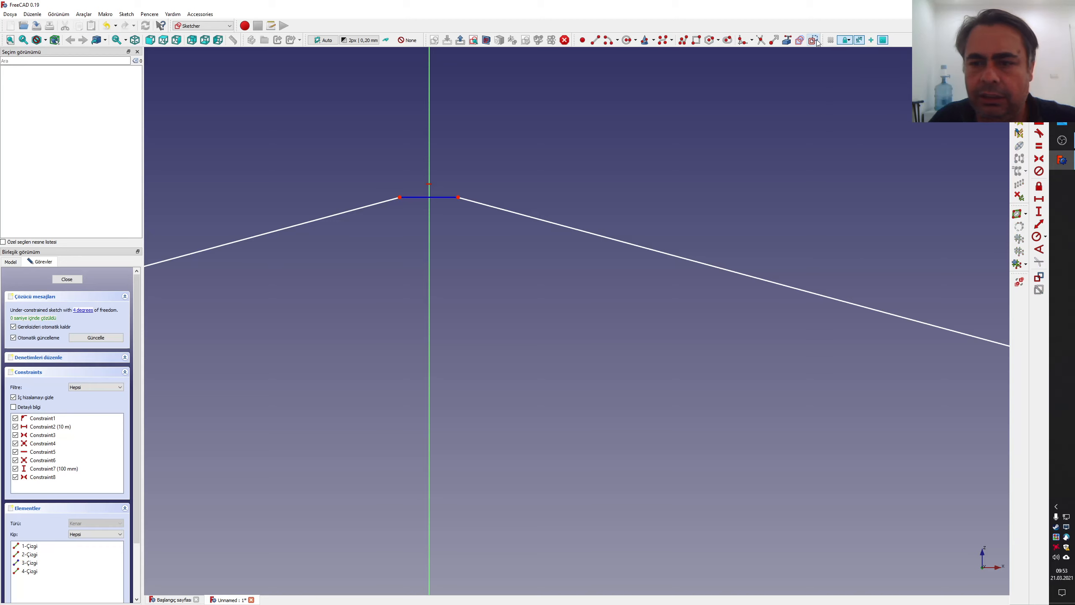
- Make the ridge line's two endpoints symmetric about the vertical axis
left_click(400, 198)
left_click(429, 218)
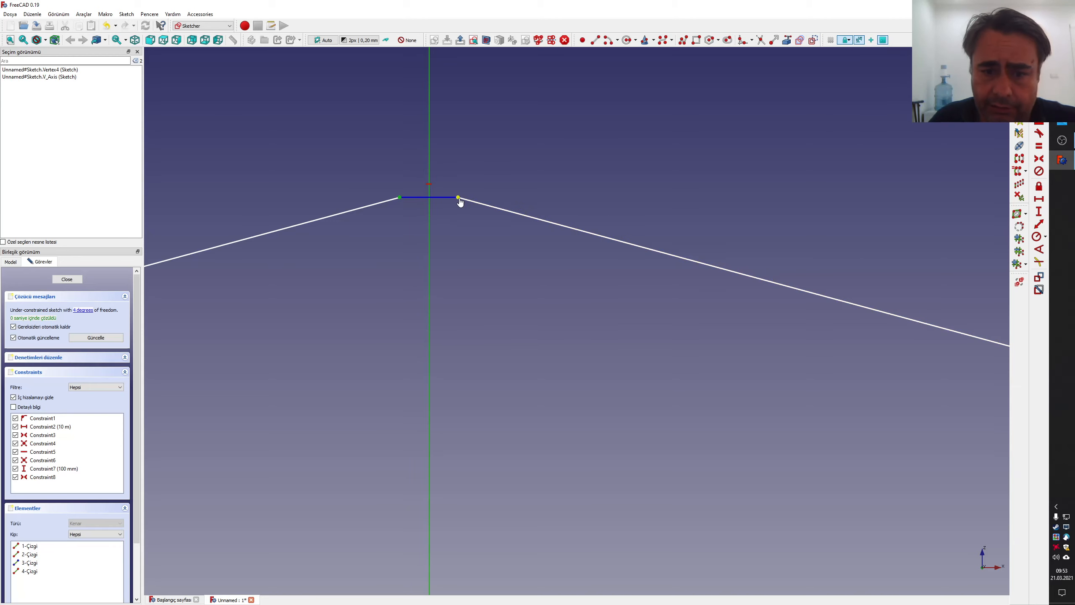
left_click(459, 198)
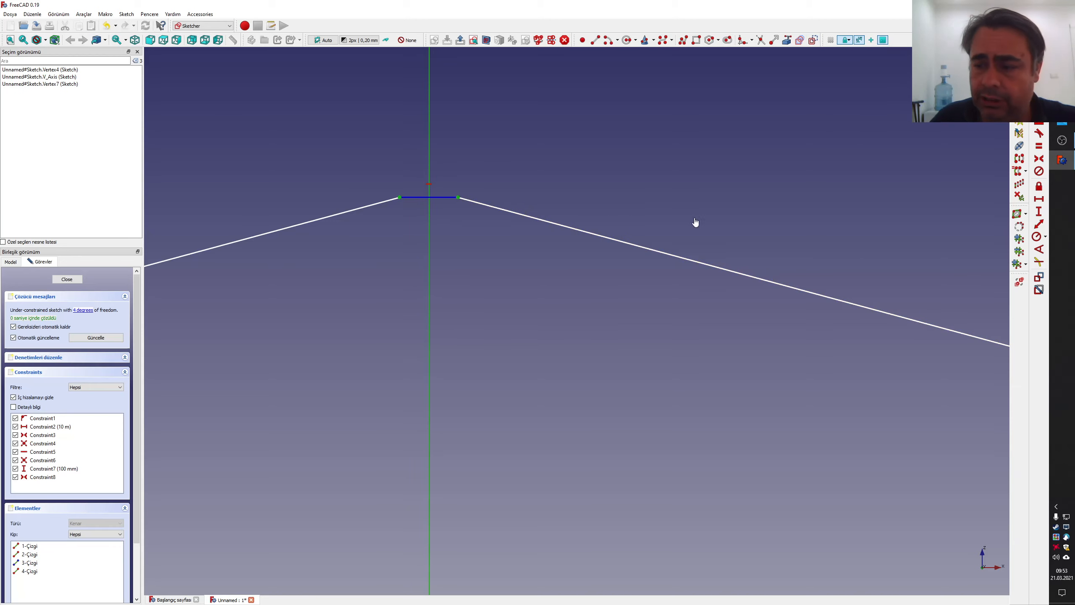
left_click(1040, 159)
- Widen the construction ridge line to make it selectable and constrain its length to 100 mm
scroll(546, 242, "down", 10)
scroll(558, 252, "up", 4)
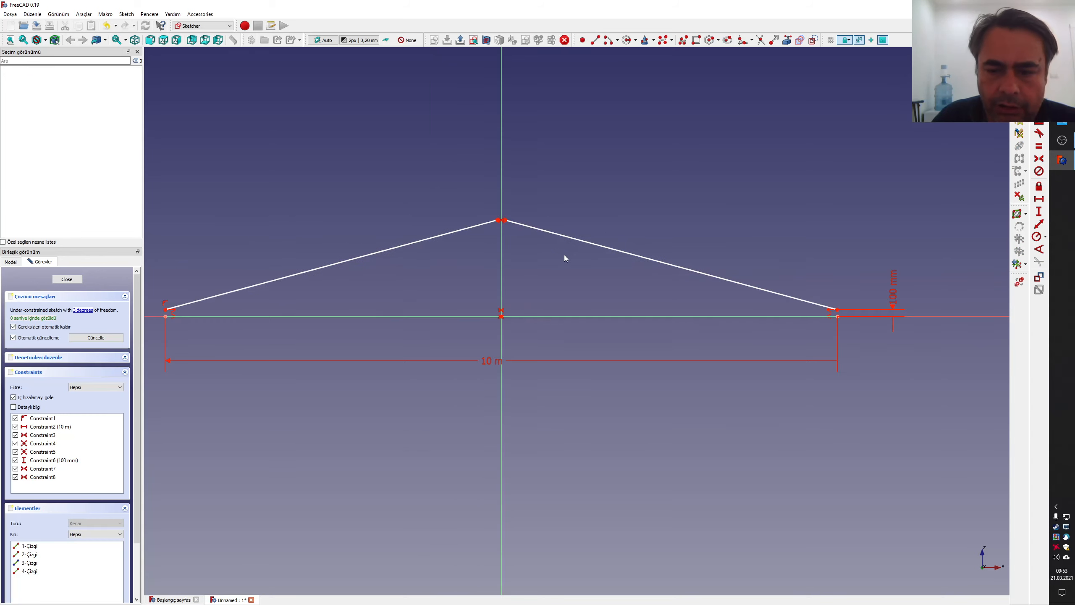
left_click_drag(504, 220, 525, 230)
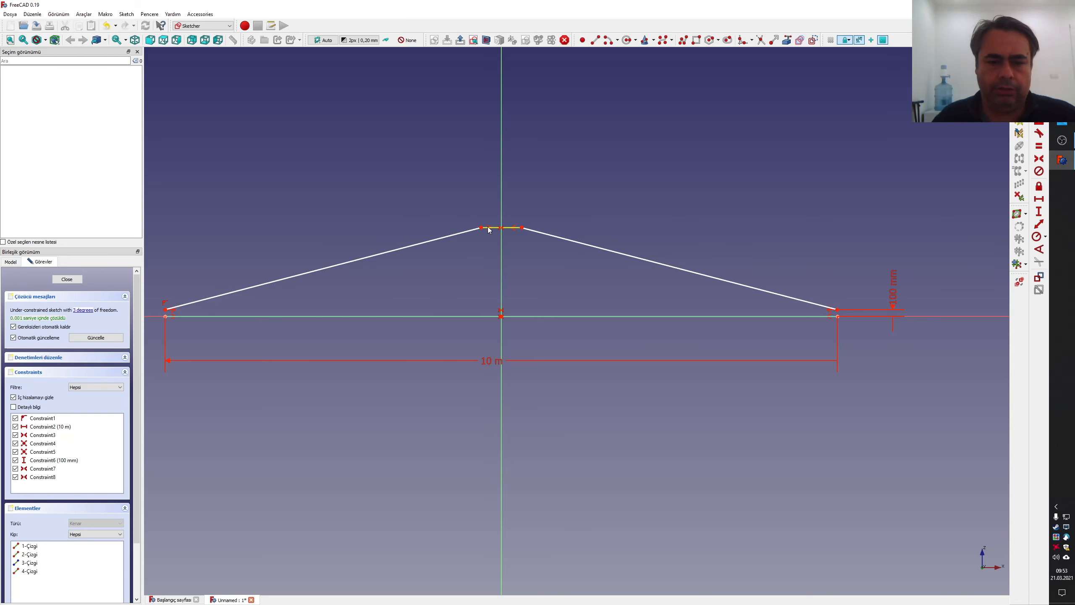
left_click(522, 229)
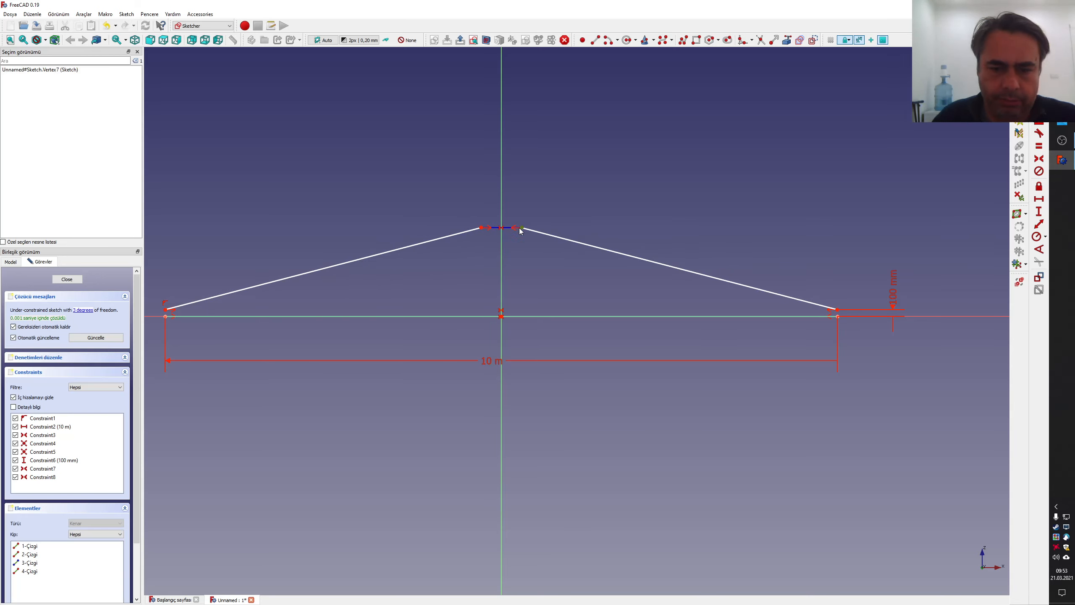
left_click(488, 236)
left_click(495, 228)
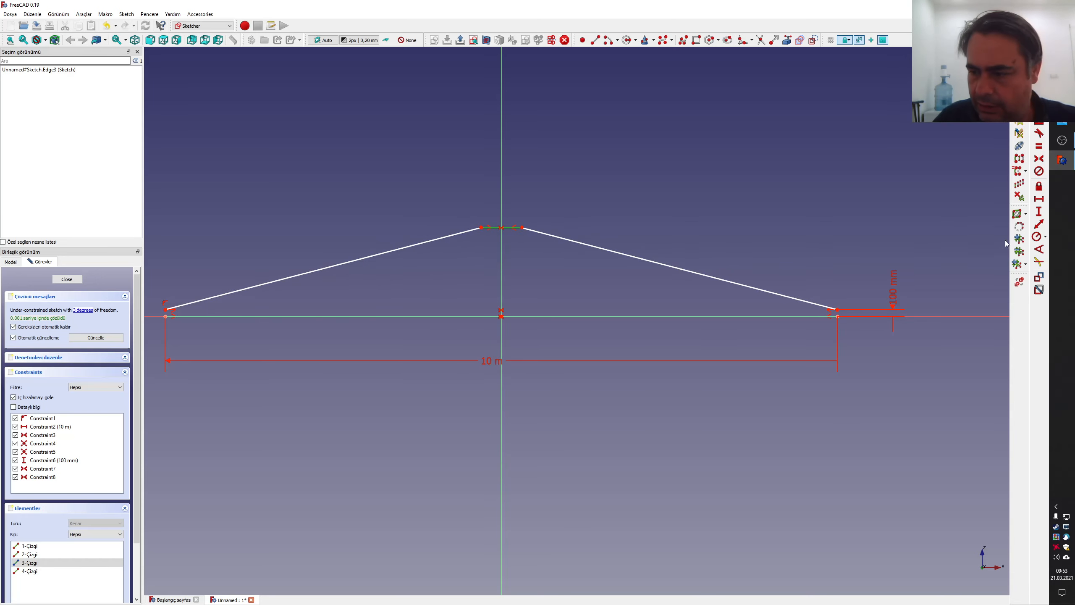
left_click(1039, 222)
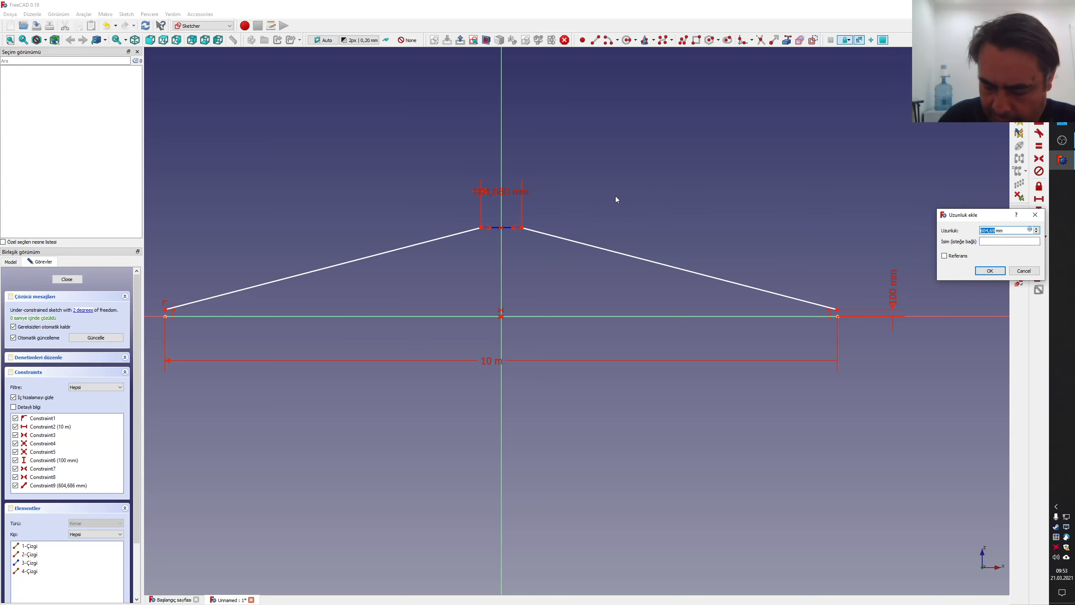
type("100")
key("Return")
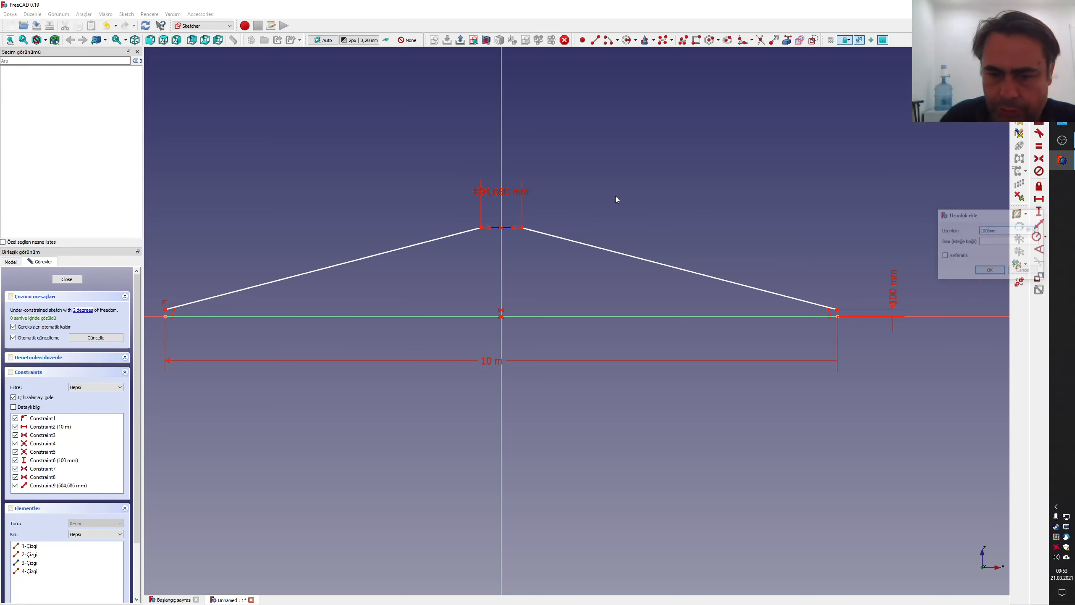
- Constrain the vertical distance from the origin to the ridge line's right end to 1200 mm and move the dimension clear of the outline
left_click(502, 317)
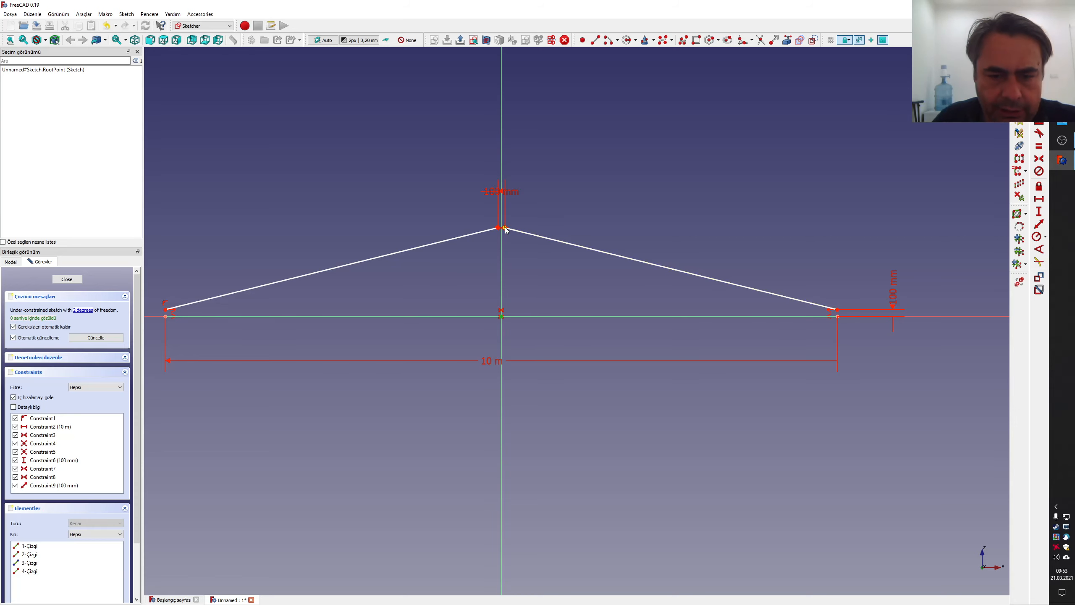
left_click(505, 229)
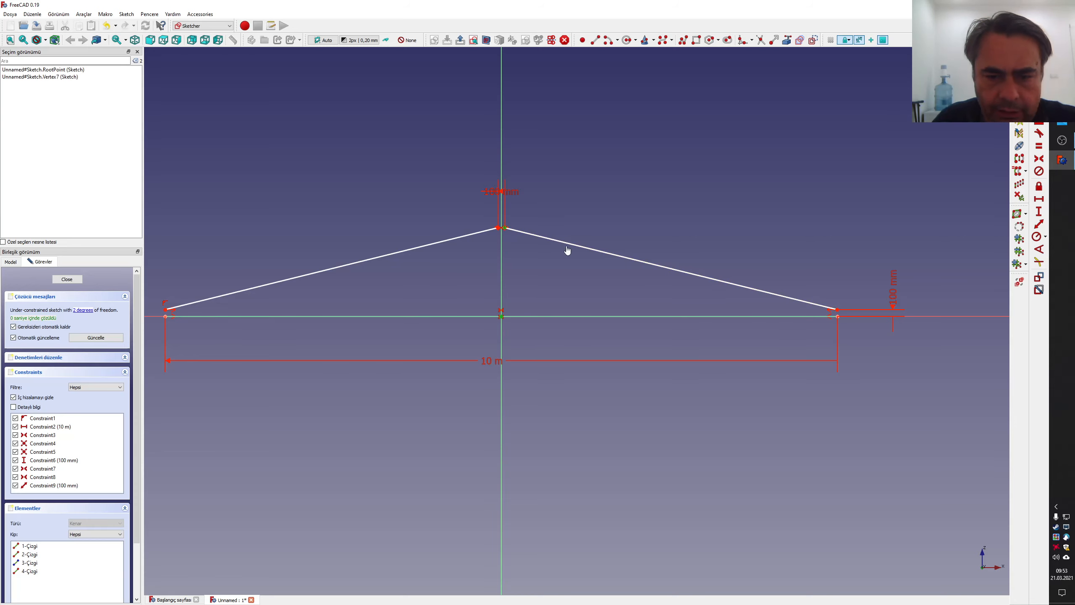
left_click(1038, 211)
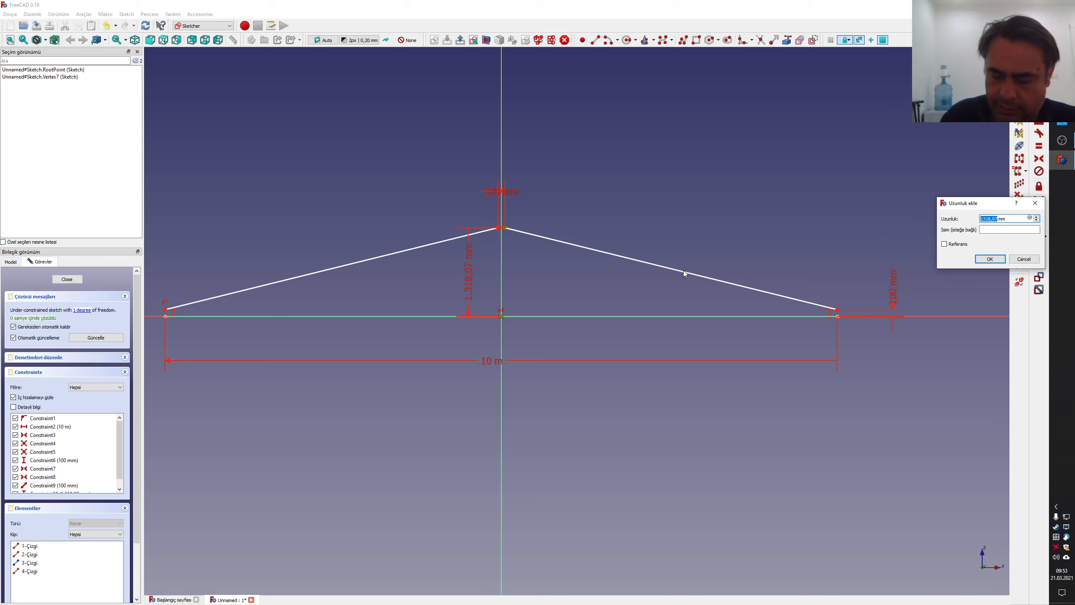
type("1200")
key("Return")
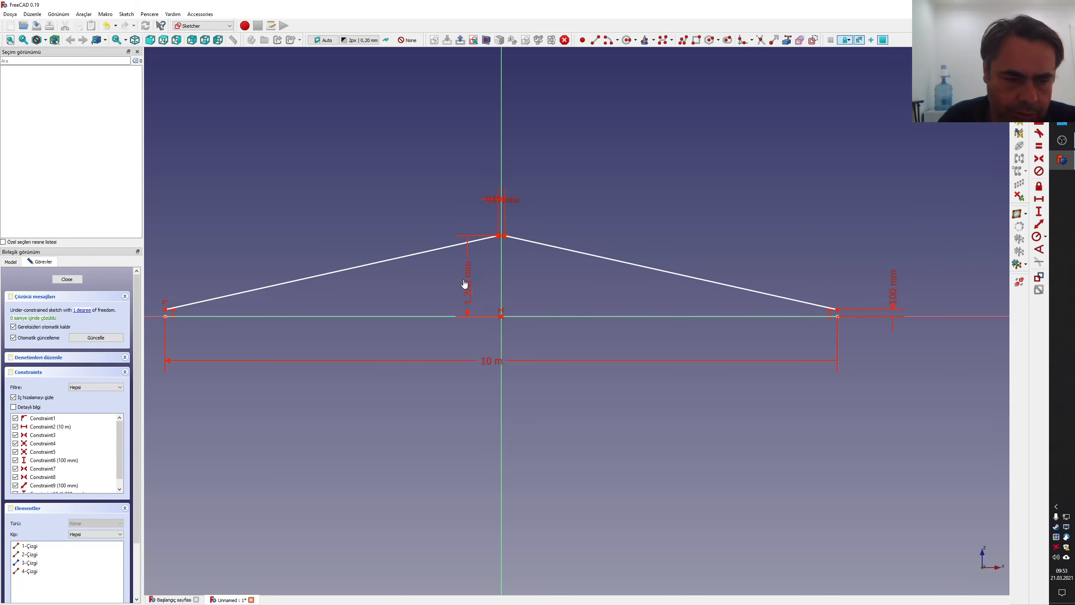
left_click_drag(467, 281, 406, 218)
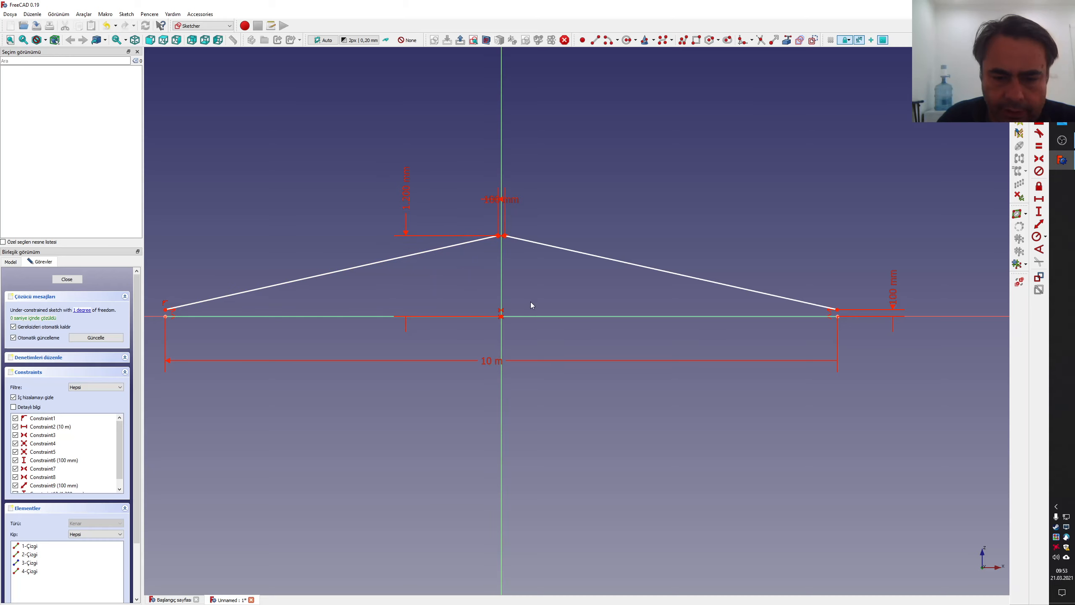
- Pull the left sloping line's lower end aside and align it vertically with the base line's left end
left_click_drag(167, 312, 184, 288)
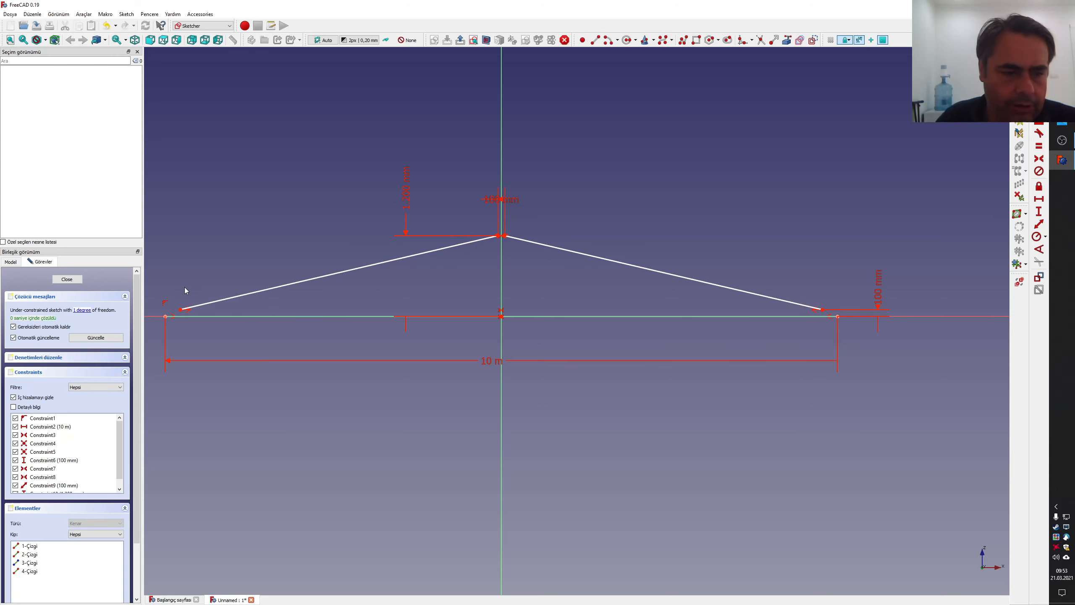
left_click(171, 312)
left_click(181, 310)
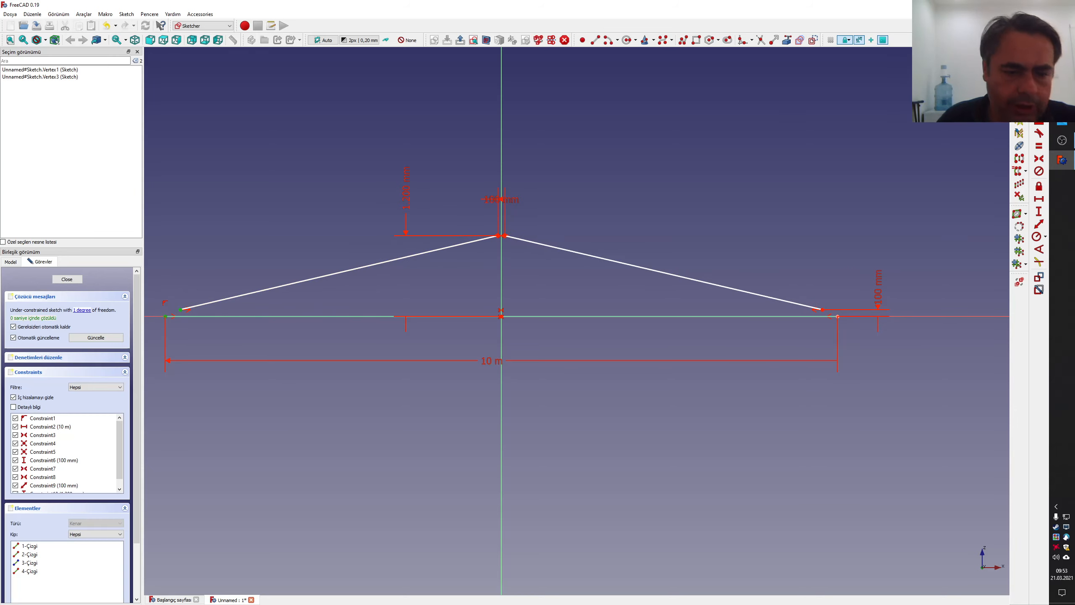
key("v")
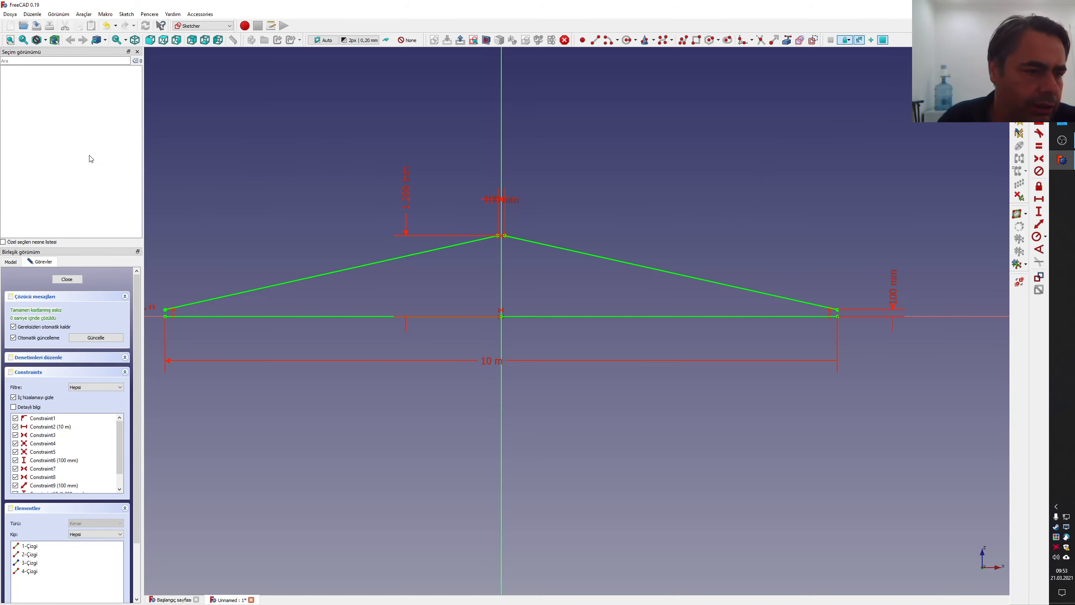
- Undock and close the selection view, and finish editing the truss sketch
left_click_drag(76, 51, 394, 396)
left_click(458, 382)
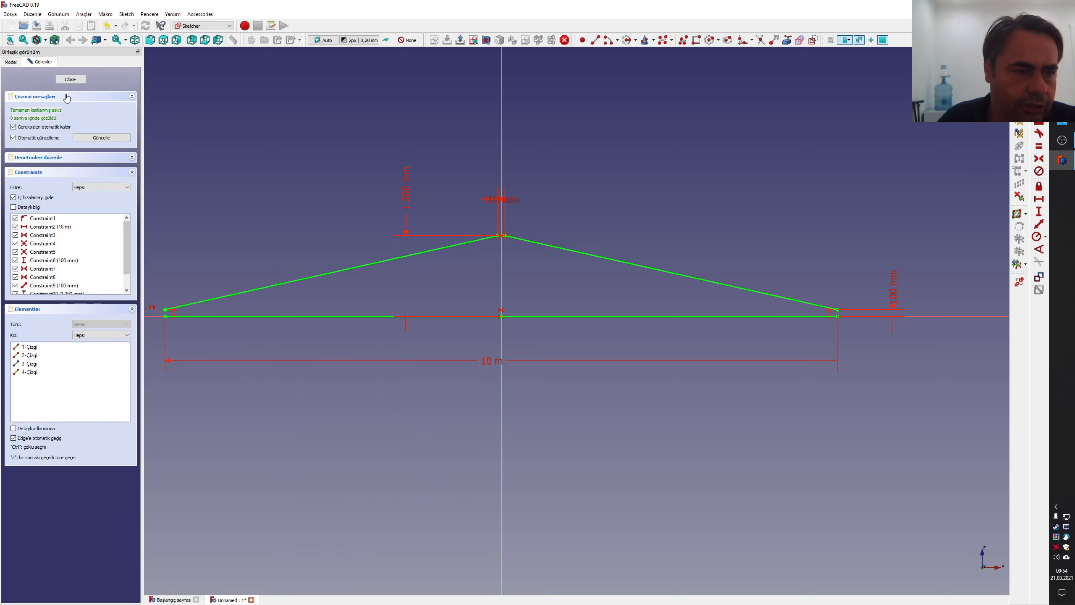
left_click(69, 79)
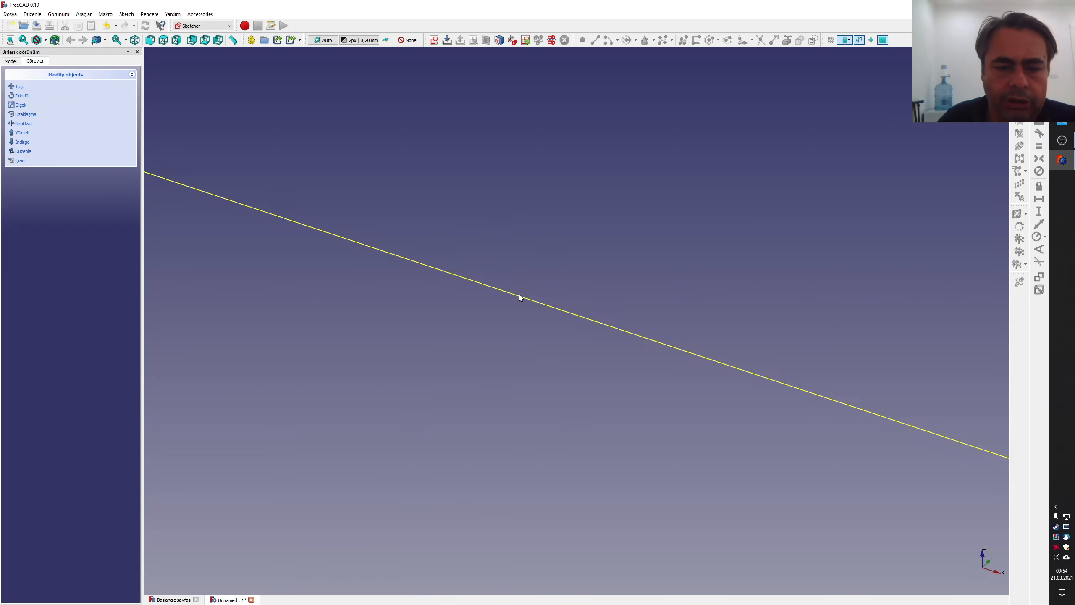
scroll(588, 309, "down", 5)
middle_click_drag(613, 289, 638, 246)
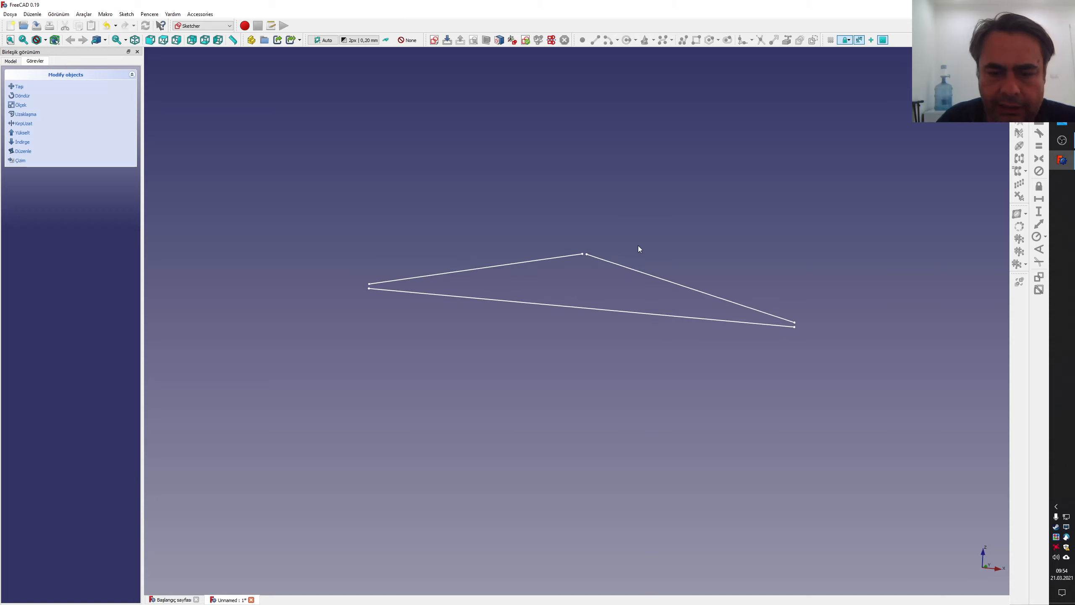
scroll(634, 256, "up", 4)
scroll(570, 276, "down", 4)
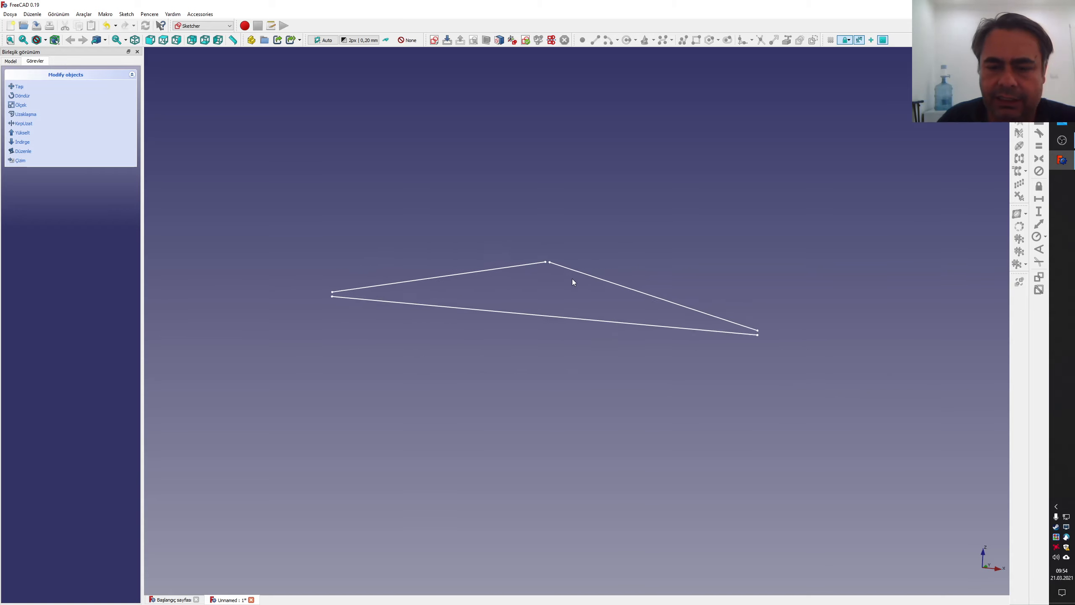
scroll(572, 280, "up", 4)
scroll(571, 278, "down", 4)
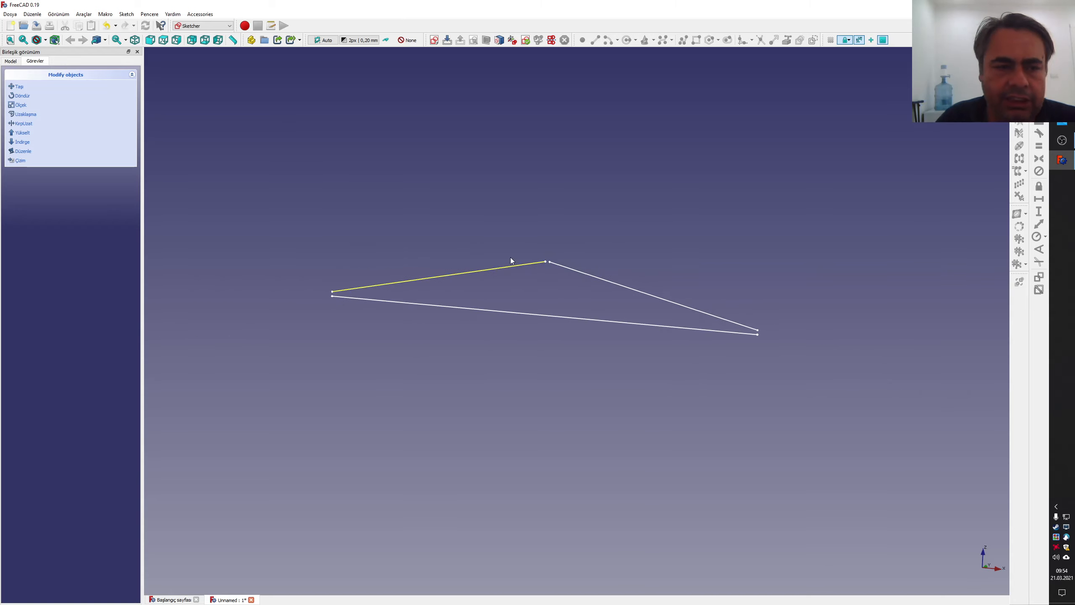
- Rename the finished sketch in the model tree as truss_out_frame
left_click(10, 61)
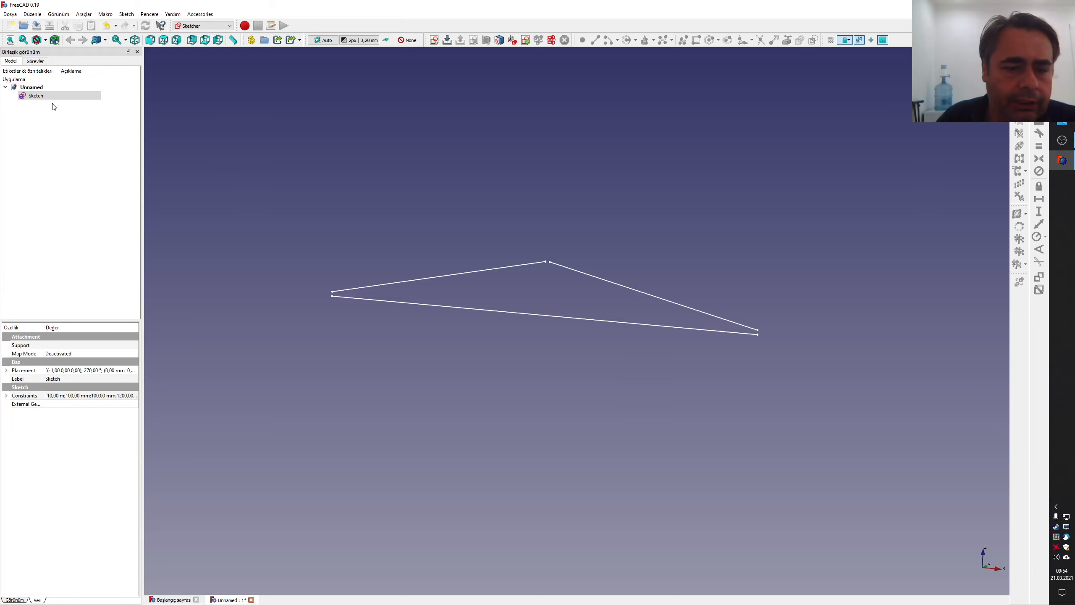
right_click(40, 98)
left_click(83, 293)
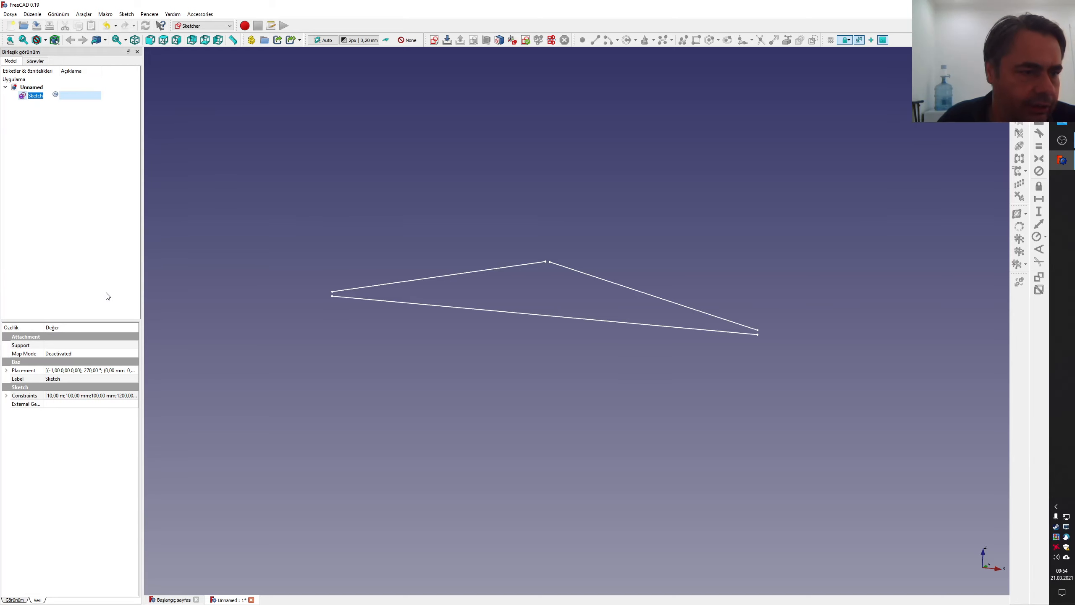
type("truss_out")
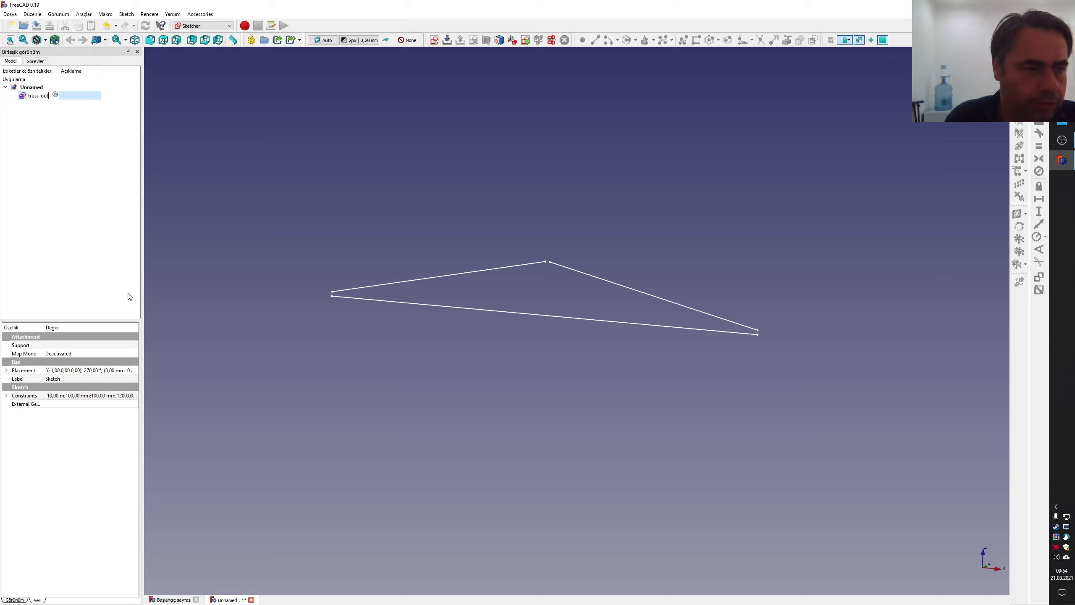
type("frame")
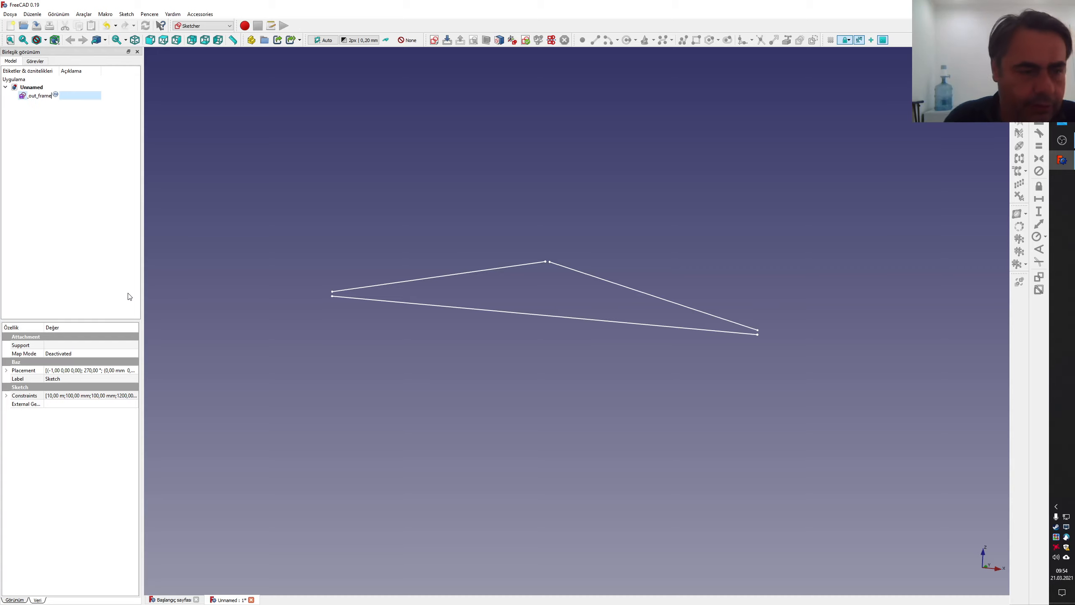
key("Return")
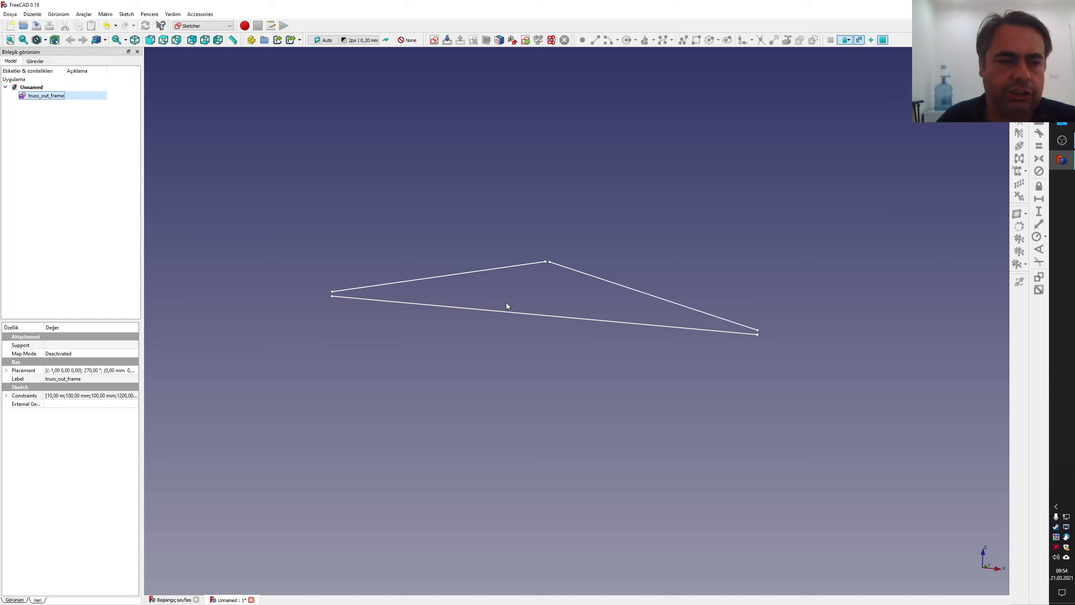
middle_click_drag(526, 286, 527, 302)
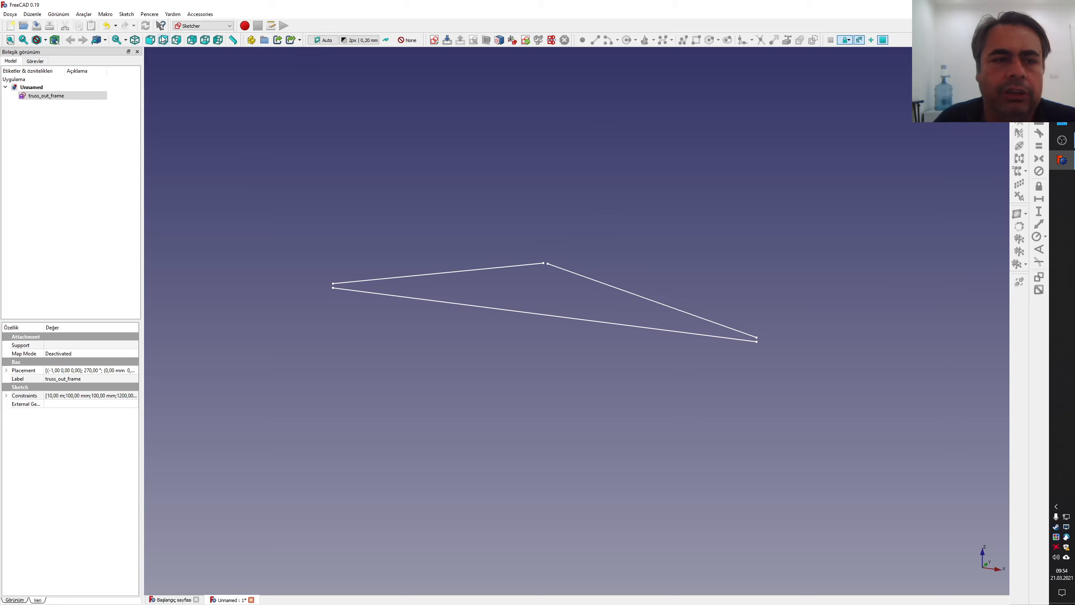
- Switch to the Dodo workbench and frame the truss outline in the view
left_click(195, 26)
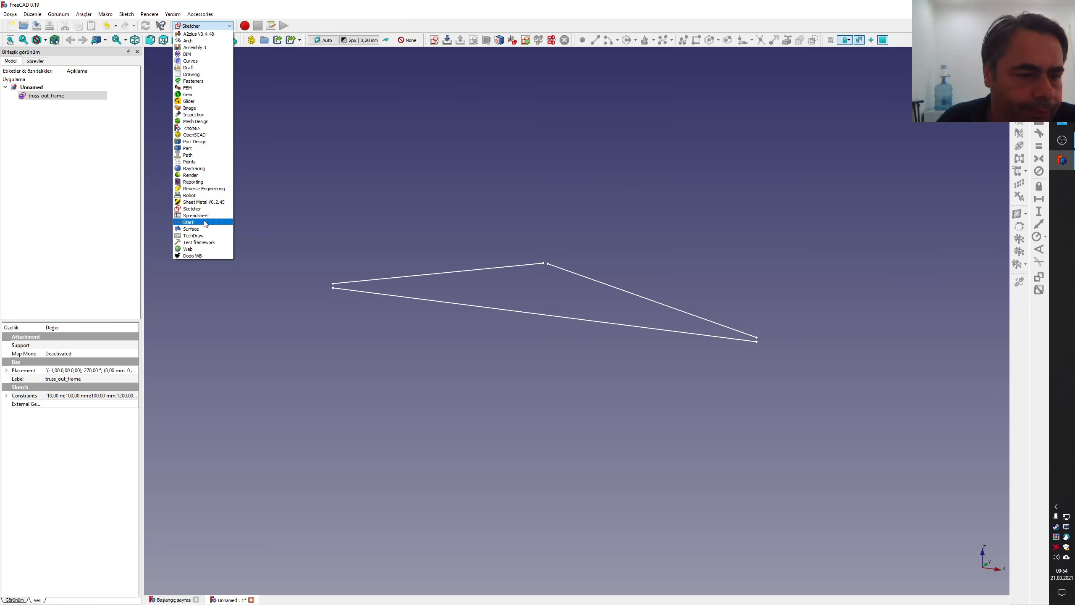
left_click(202, 254)
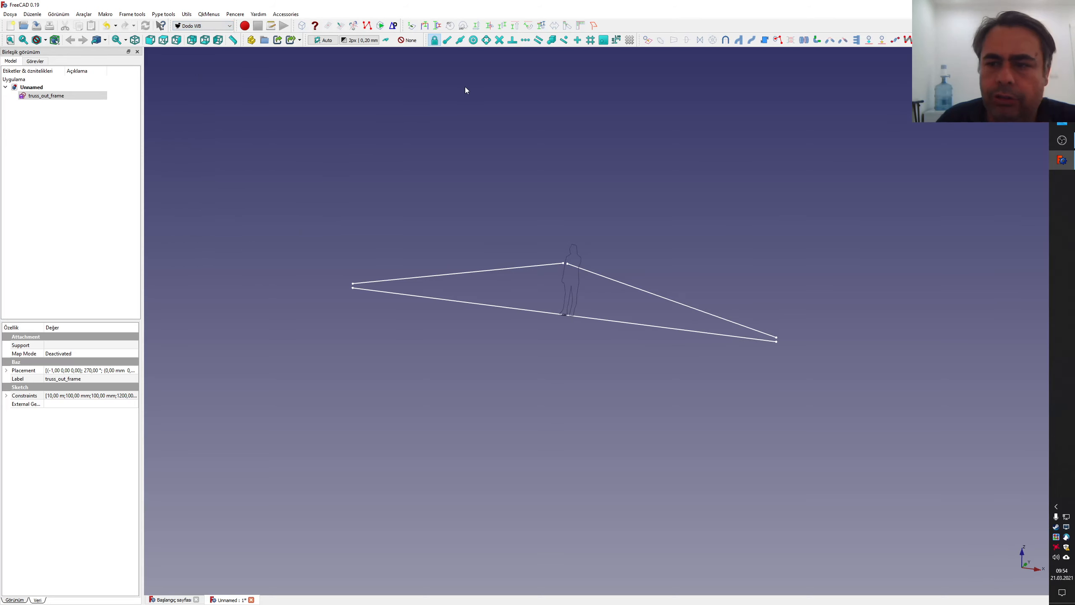
scroll(568, 293, "up", 4)
scroll(562, 289, "down", 2)
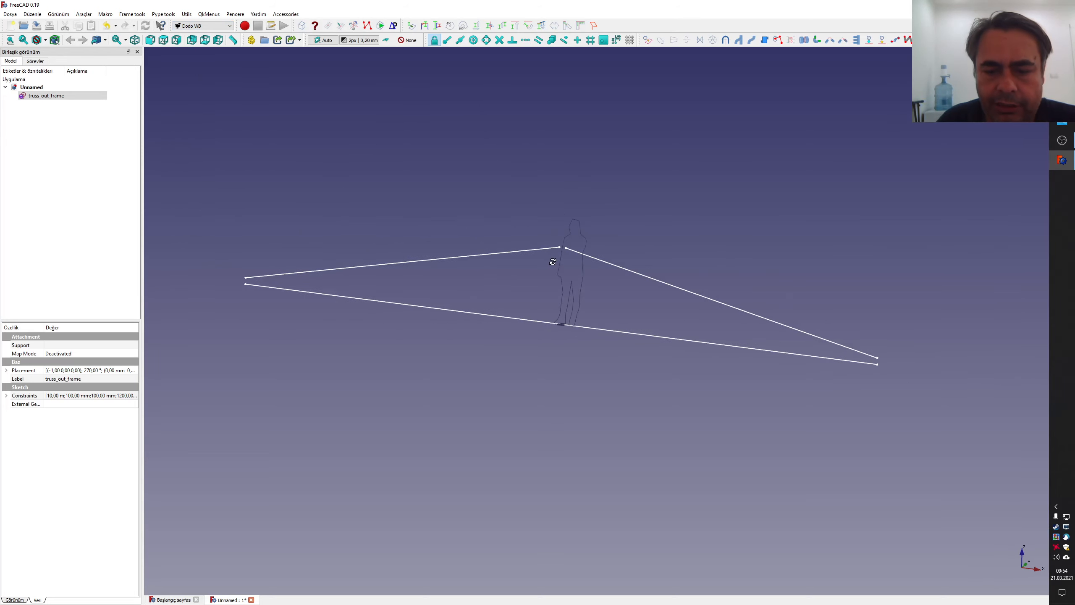
mouse_move(552, 262)
middle_mouse_down()
mouse_move(543, 274)
mouse_move(549, 252)
middle_mouse_up()
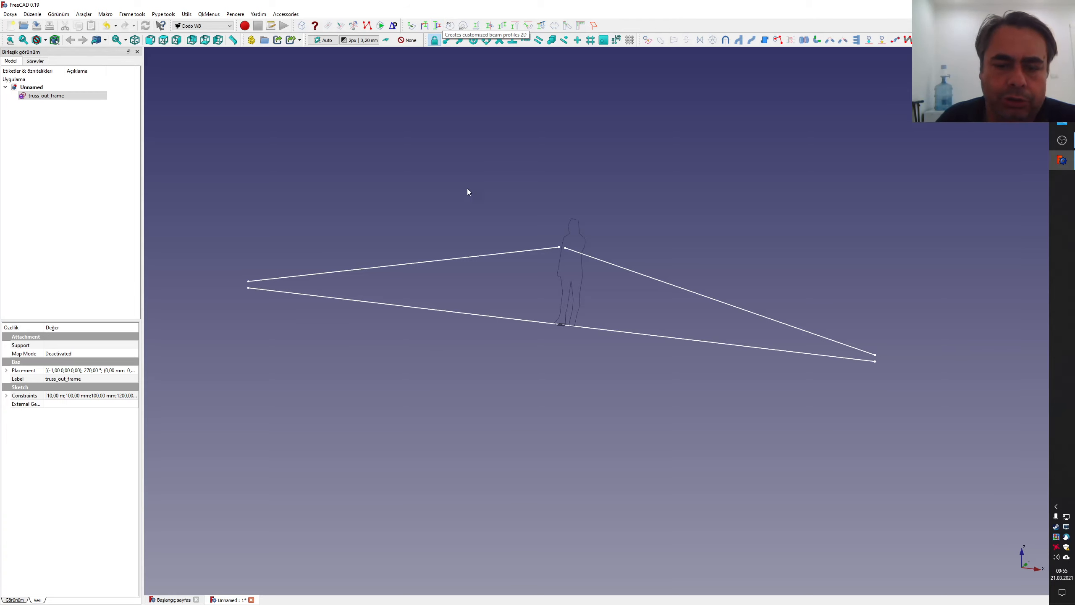
- Create a hollow rectangular beam profile 100 mm high and 50 mm wide with 3 mm walls, and close the profile editor
left_click(437, 26)
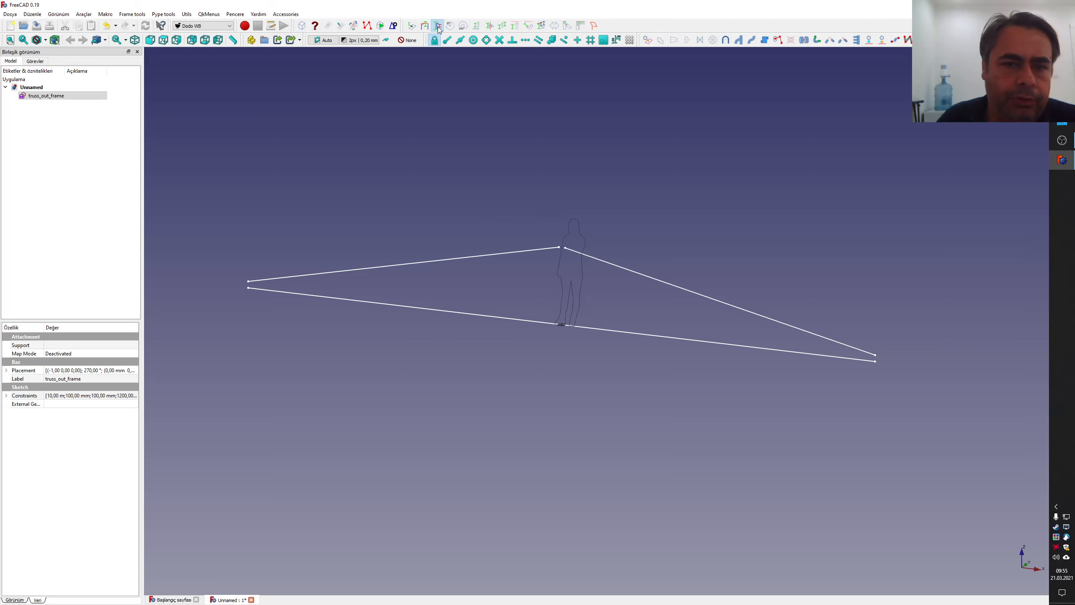
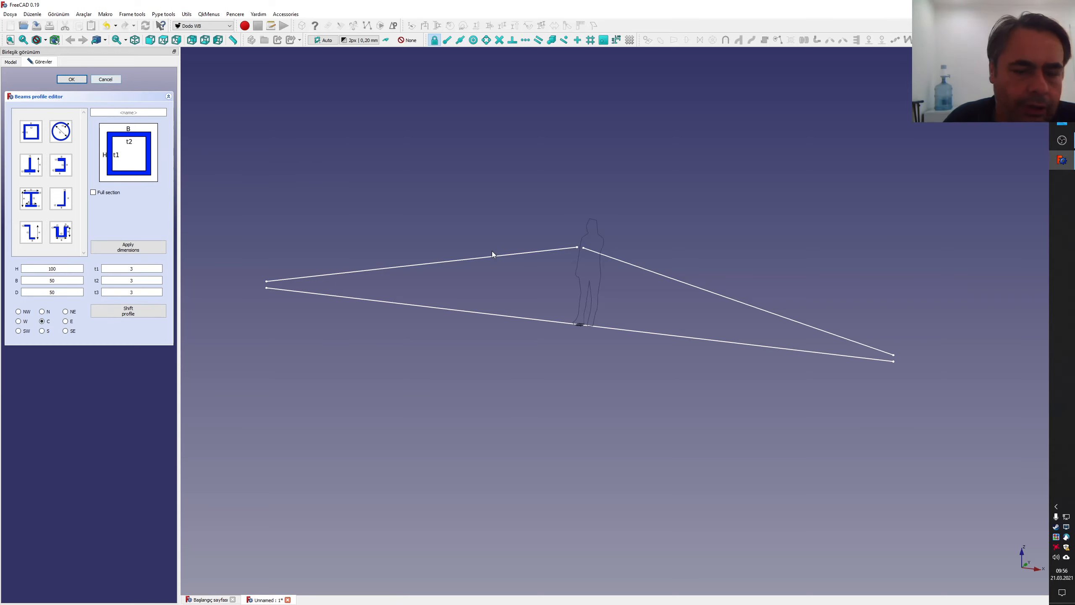
scroll(492, 254, "up", 10)
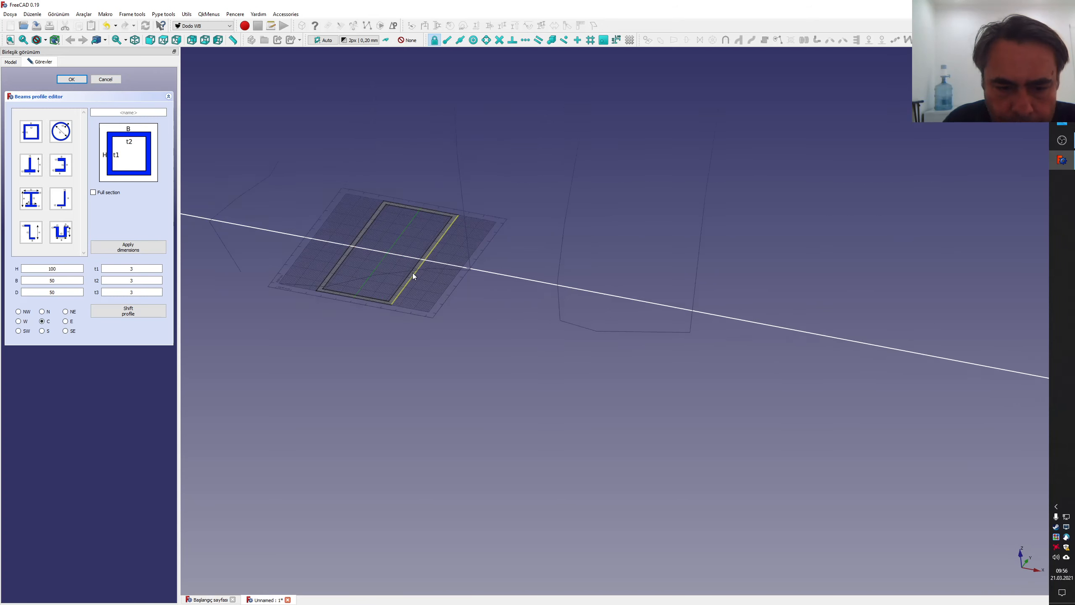
middle_click_drag(412, 272, 410, 278)
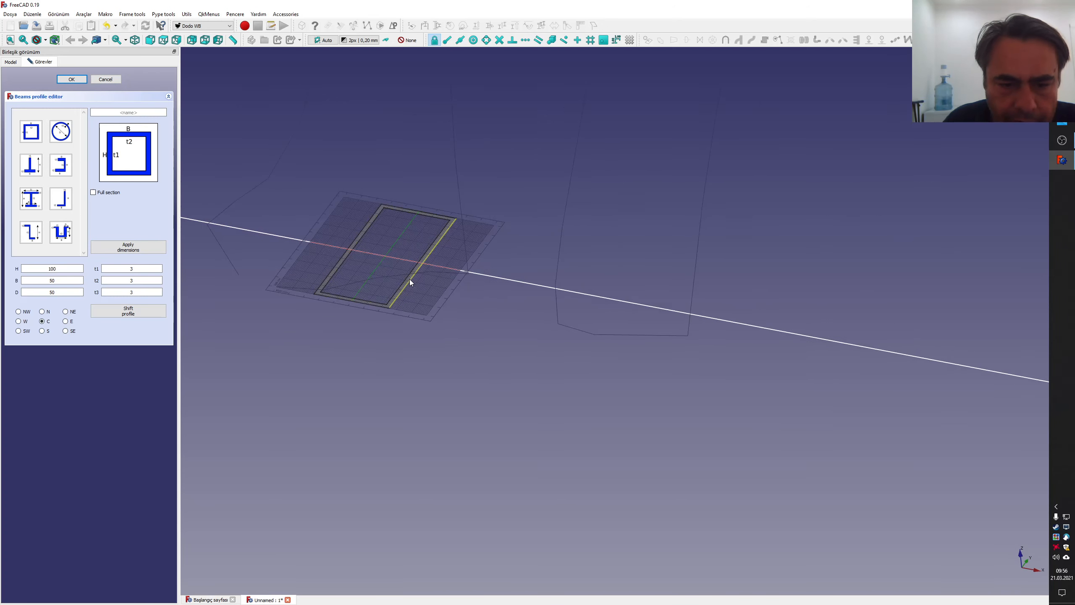
left_click(115, 80)
- Rename the new beam profile as Square100x50x3
right_click(33, 104)
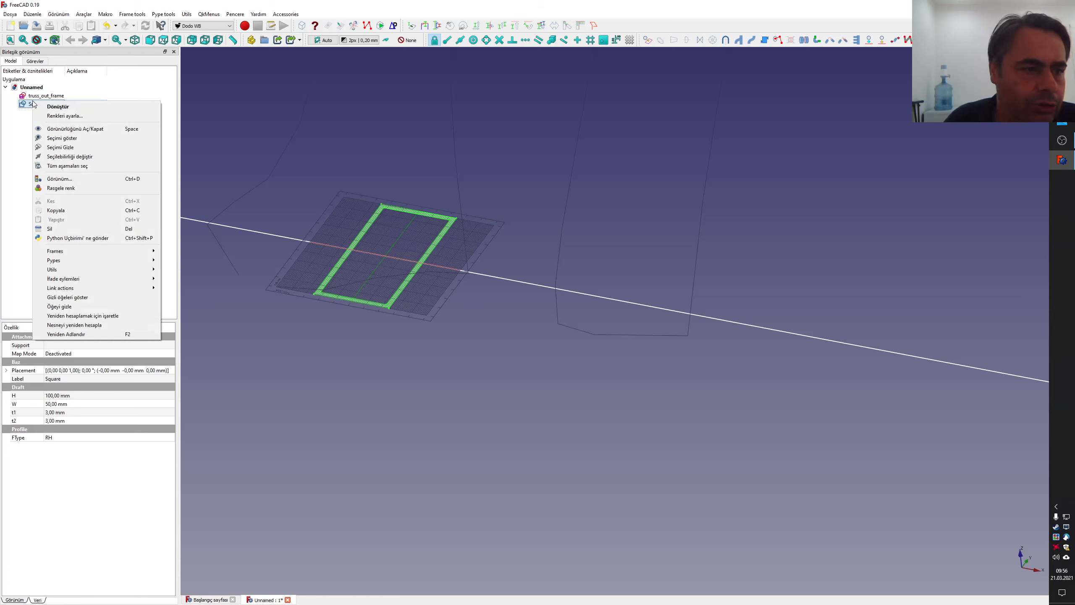
left_click(97, 334)
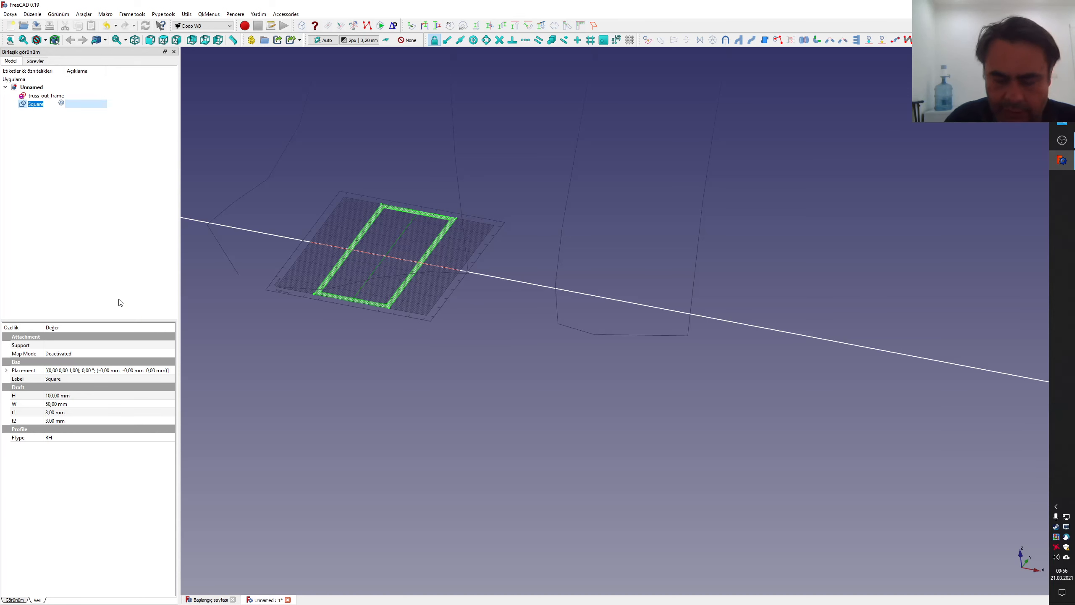
key("End")
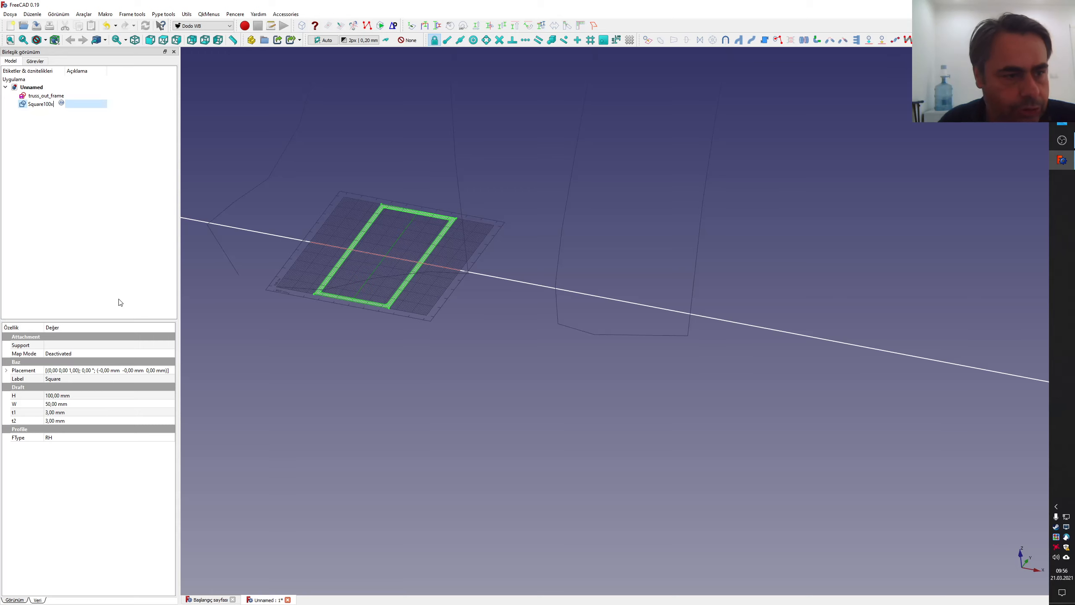
type("100x50x")
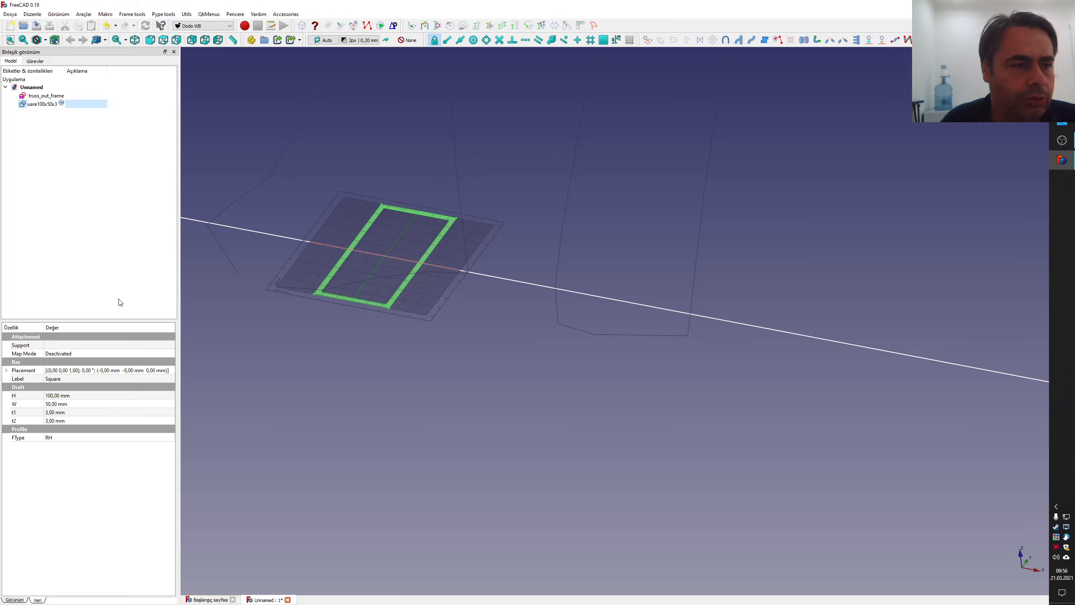
type("3")
key("Return")
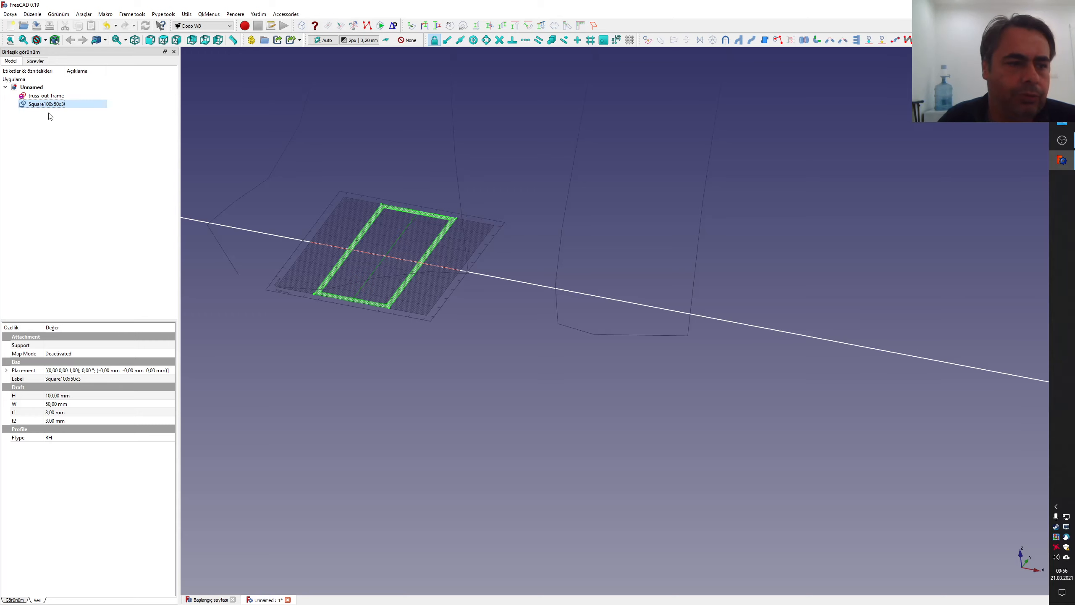
- Create a frame branch with the Square100x50x3 profile selected as its base and, by sketch, as its section, and close the report view
scroll(405, 296, "down", 15)
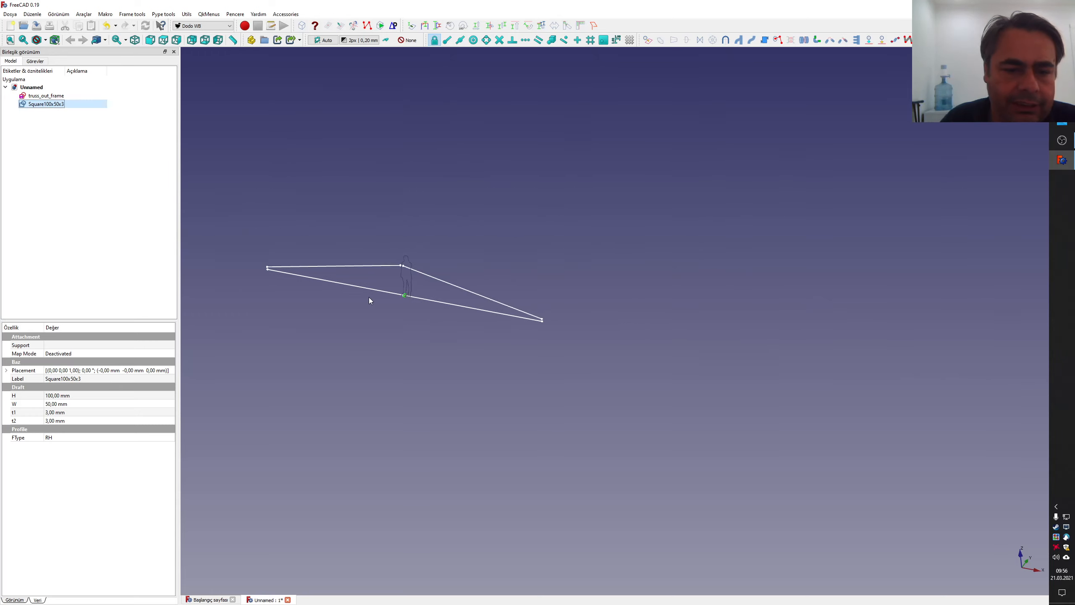
scroll(368, 297, "up", 4)
middle_click_drag(401, 292, 374, 277)
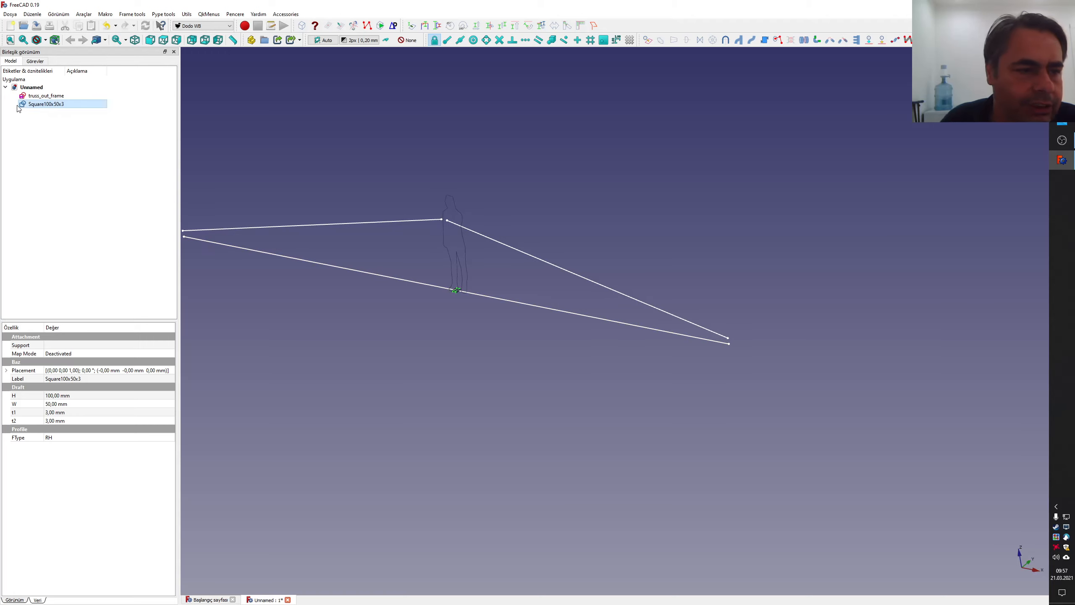
left_click(53, 104)
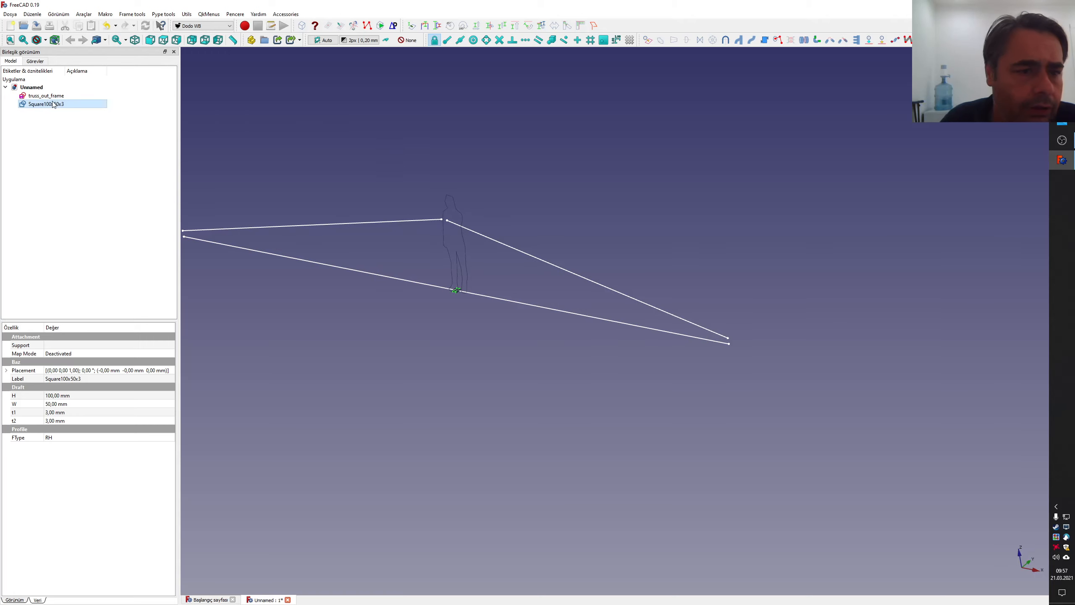
left_click(425, 27)
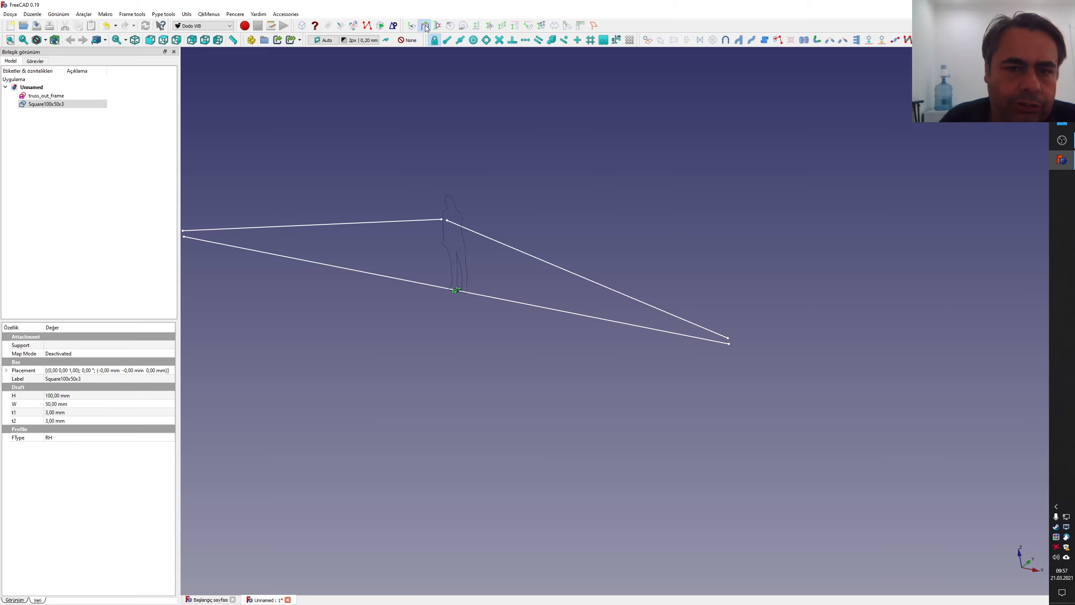
scroll(389, 256, "down", 3)
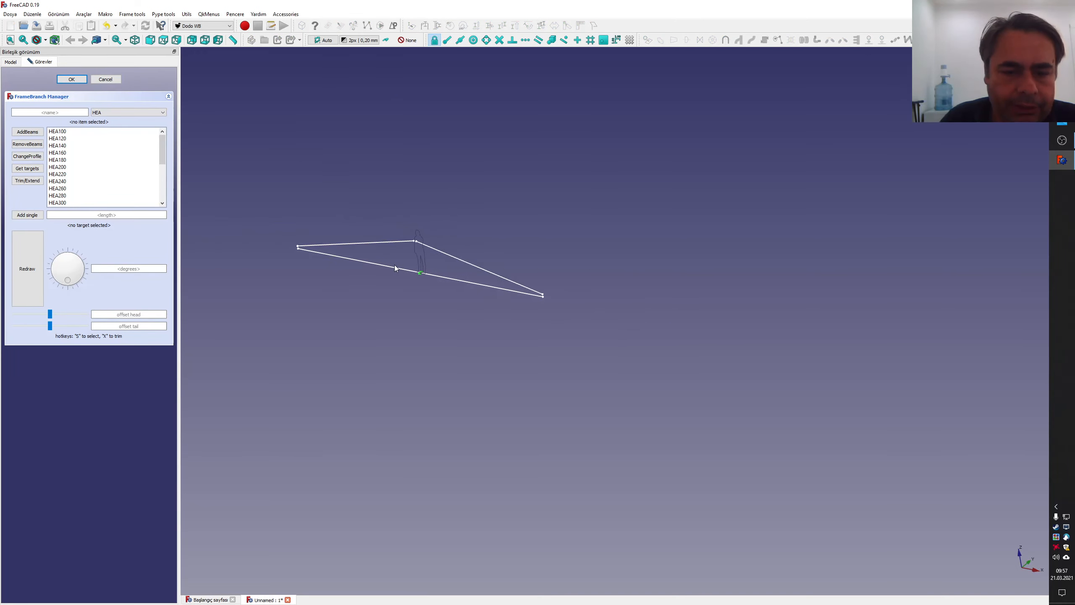
scroll(355, 263, "up", 3)
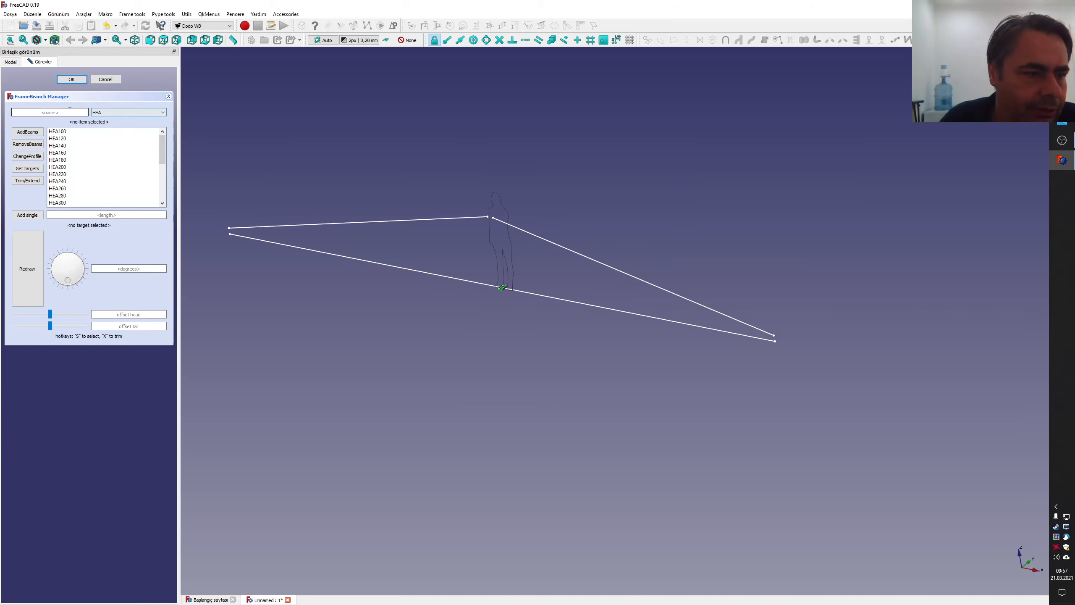
left_click(113, 113)
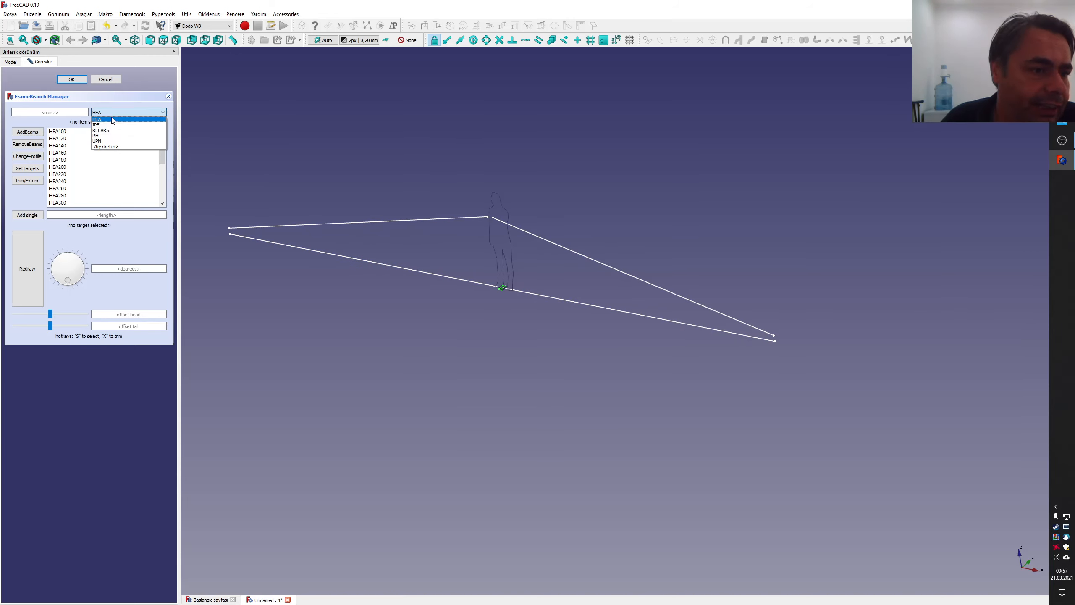
left_click(123, 146)
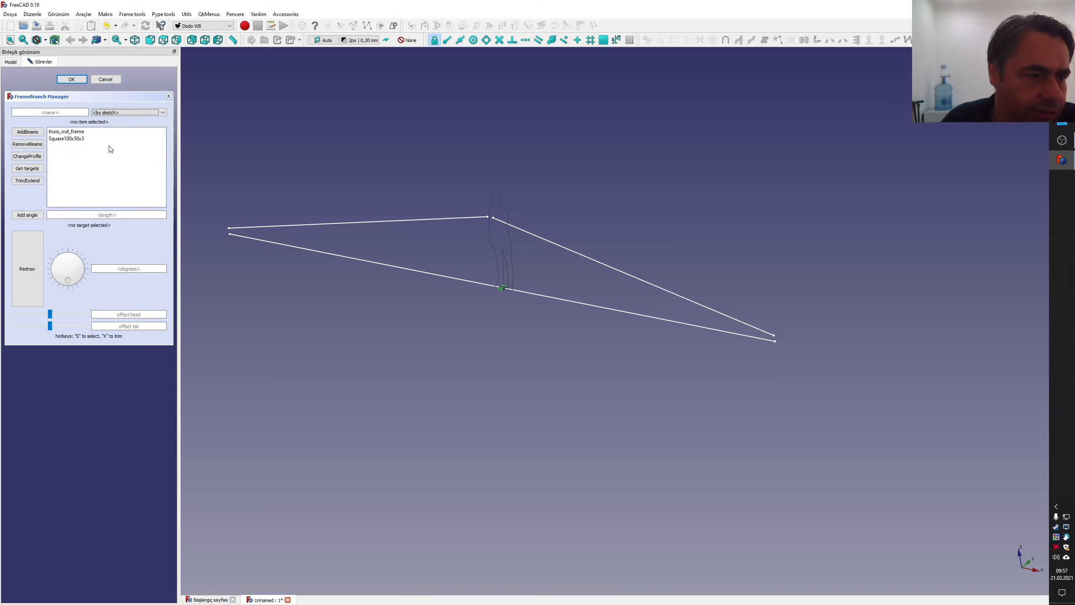
left_click(67, 139)
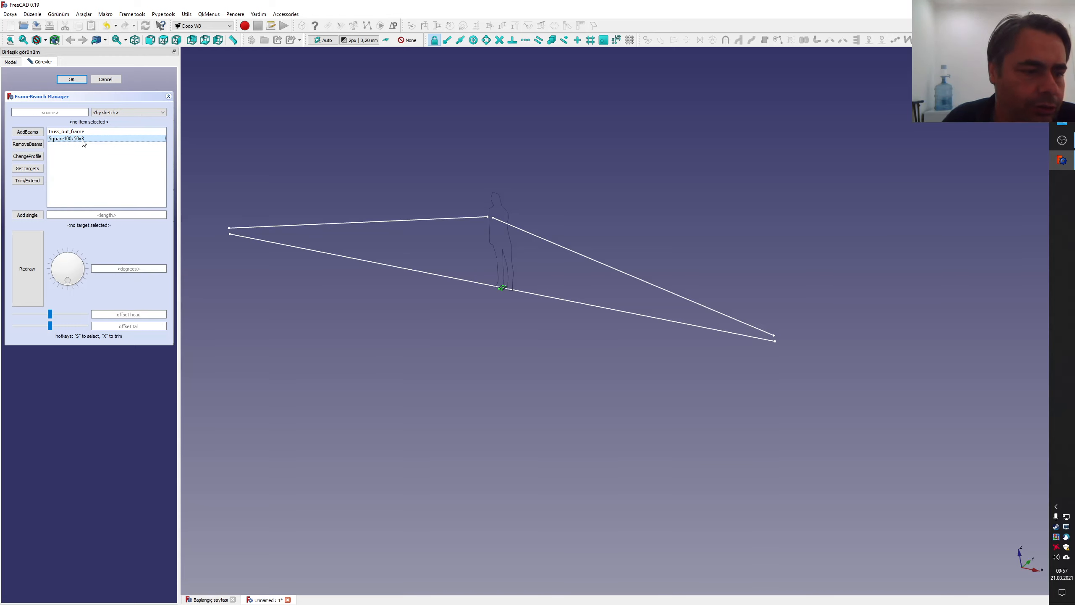
left_click(74, 80)
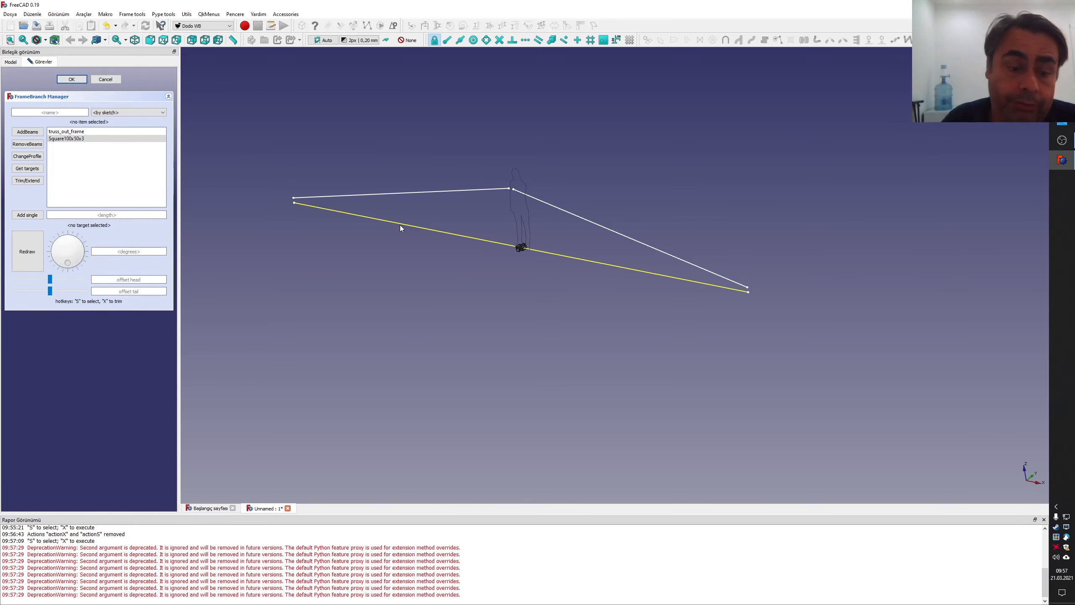
left_click(1043, 519)
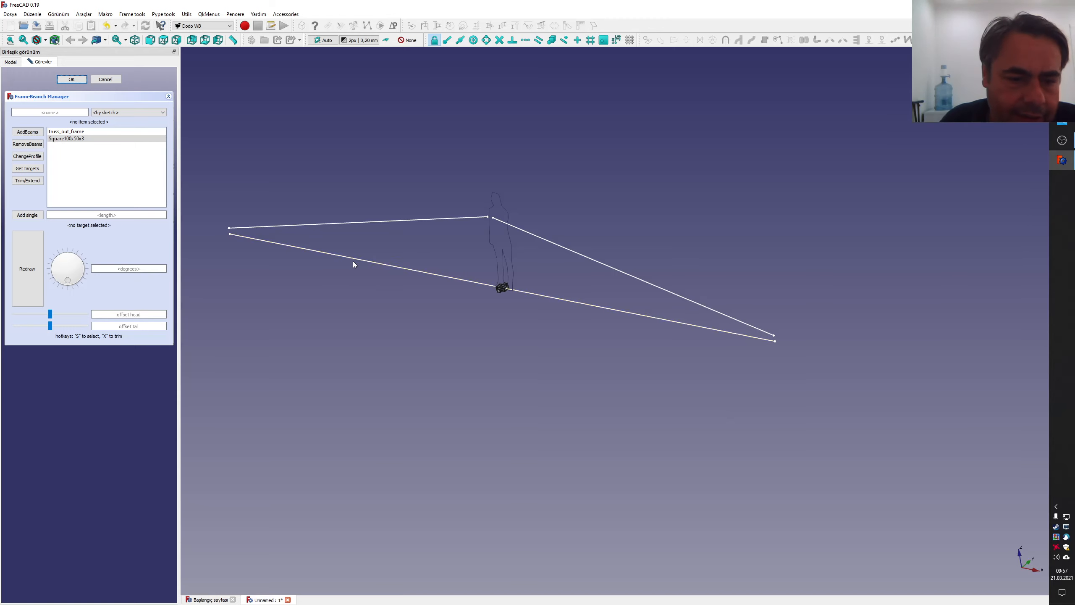
- Create a frame branch along the truss outline sketch with the Square100x50x3 section, and close the report view
left_click(385, 265)
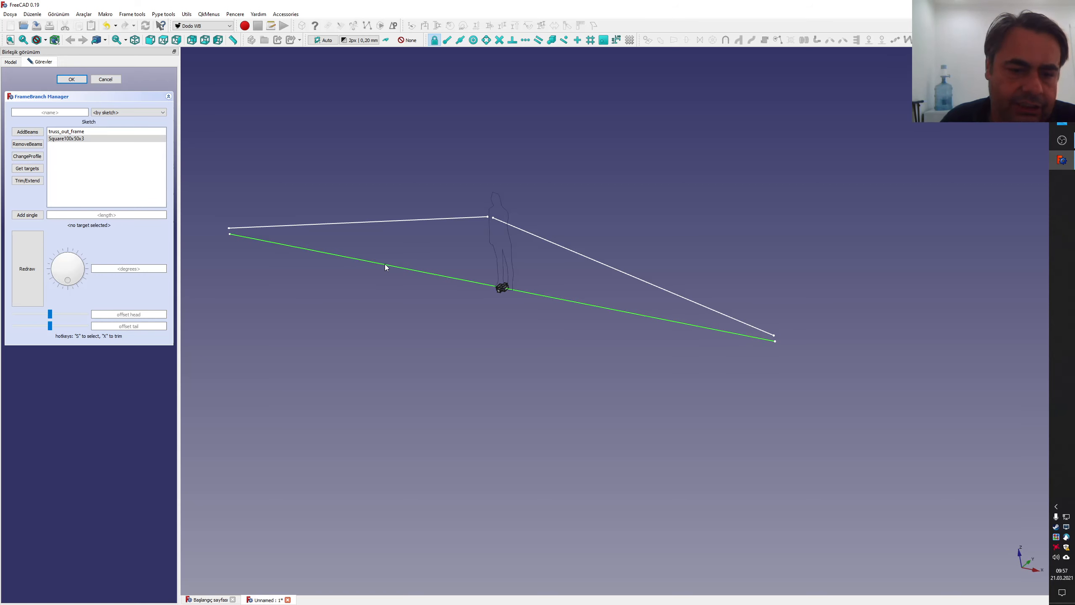
left_click(71, 79)
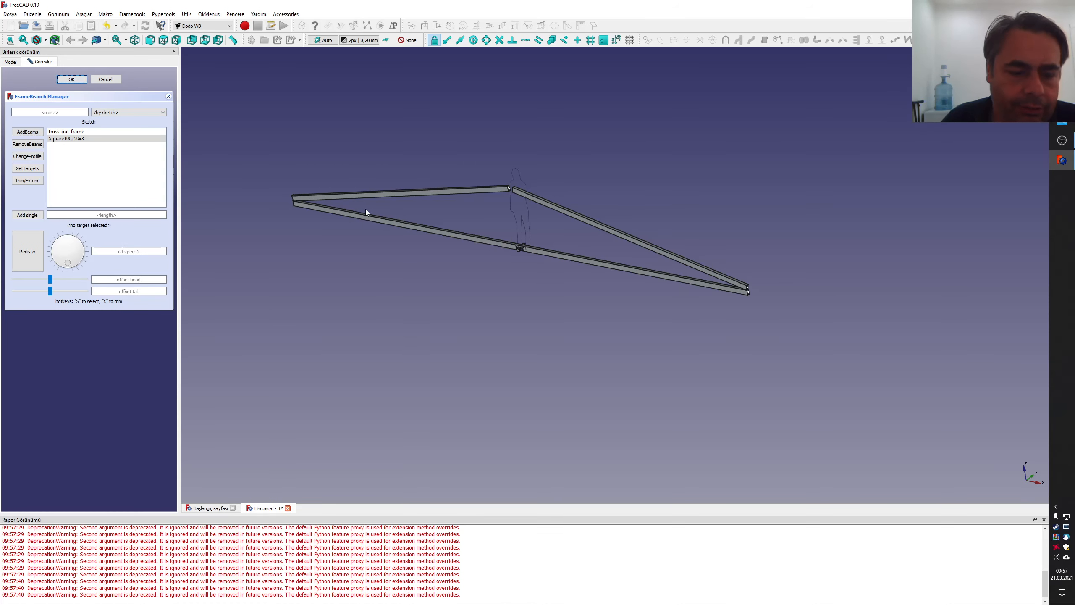
left_click(1043, 519)
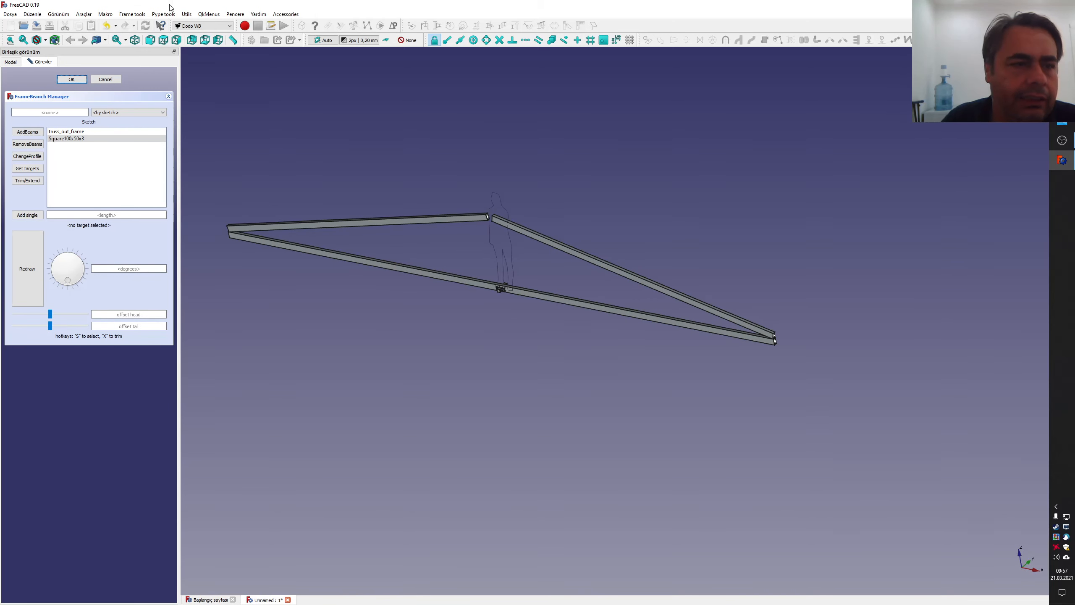
- Examine the small beams crossing the middle of the truss's base beam and reselect Square100x50x3 as the section
scroll(521, 271, "up", 4)
middle_click_drag(529, 263, 550, 313)
scroll(550, 313, "up", 5)
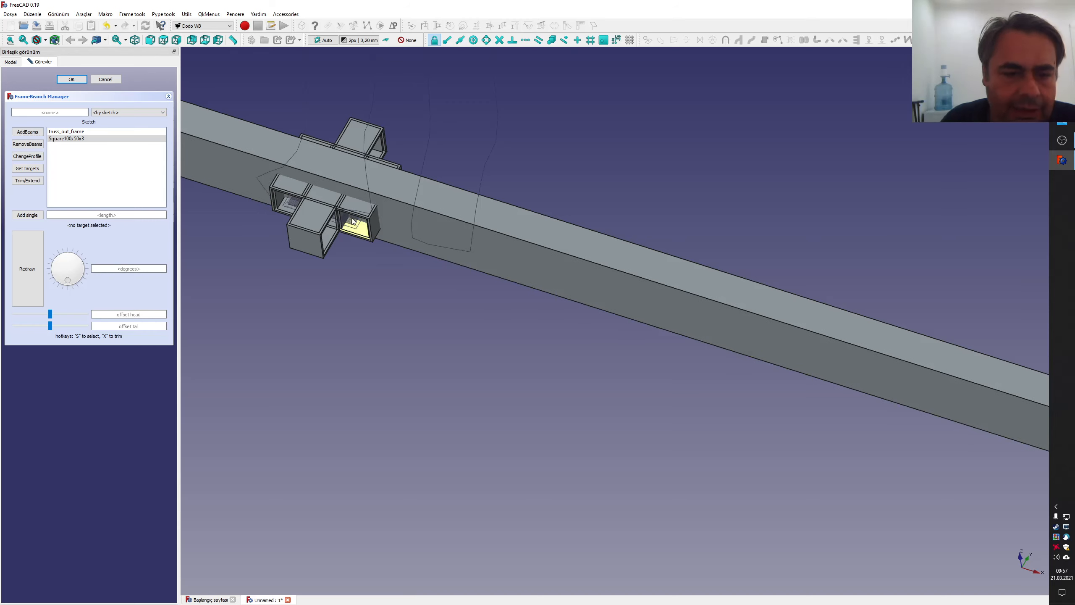
left_click(94, 139)
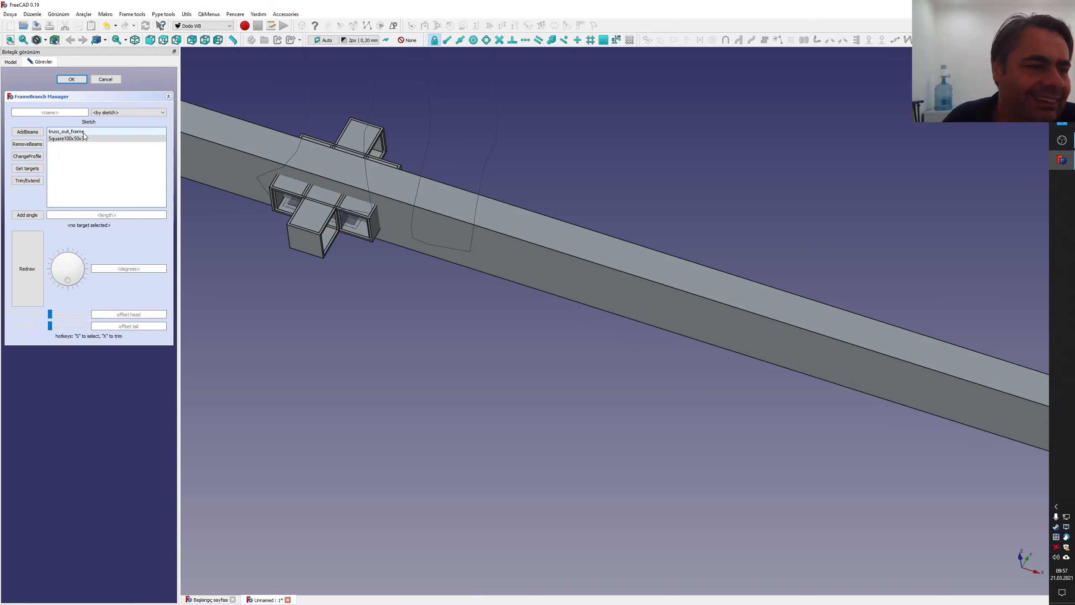
- Recreate the frame branch along the truss_out_frame outline with the Square100x50x3 section, and close the report view
scroll(312, 203, "down", 1)
scroll(312, 202, "down", 3)
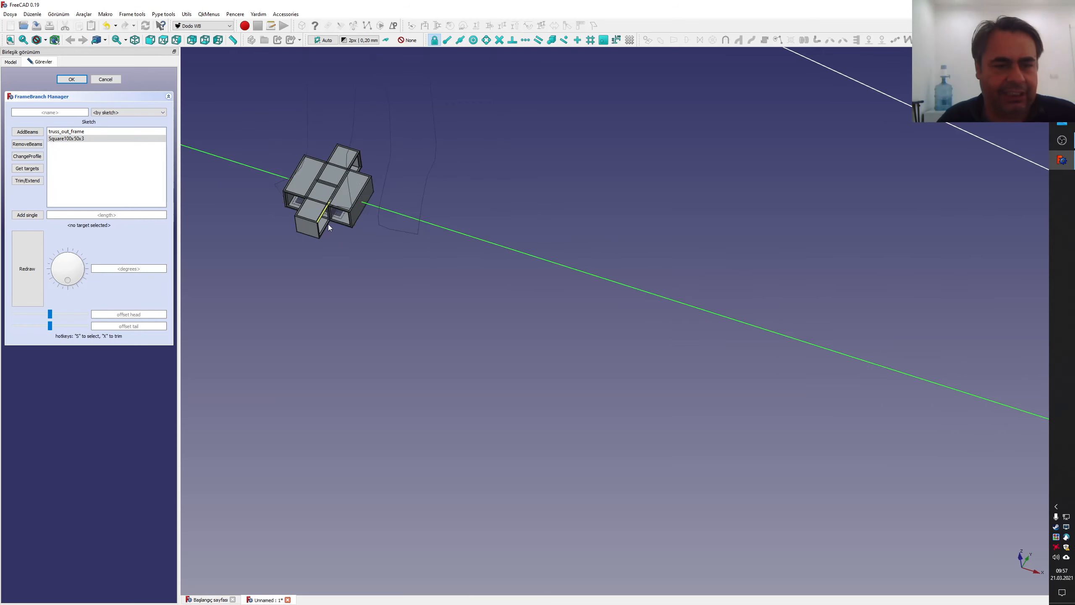
scroll(422, 275, "down", 2)
scroll(419, 282, "down", 3)
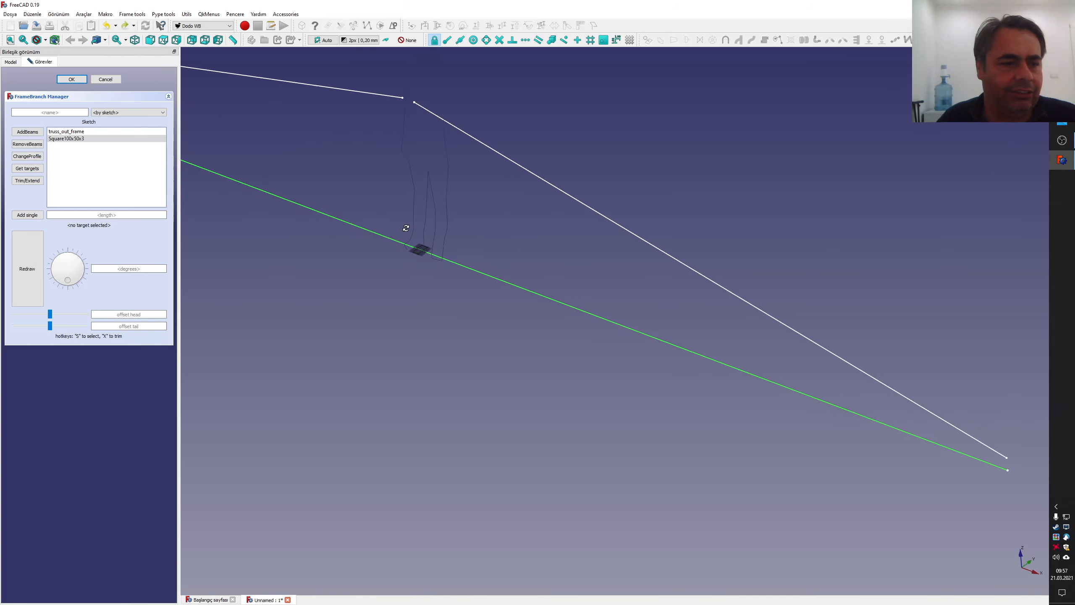
left_click(296, 205)
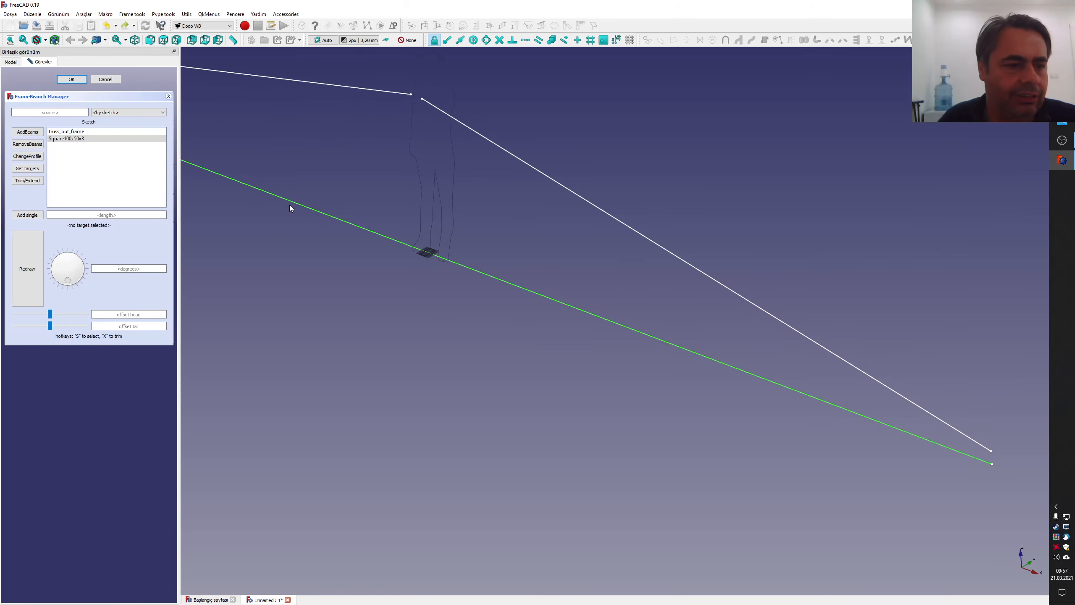
left_click(71, 79)
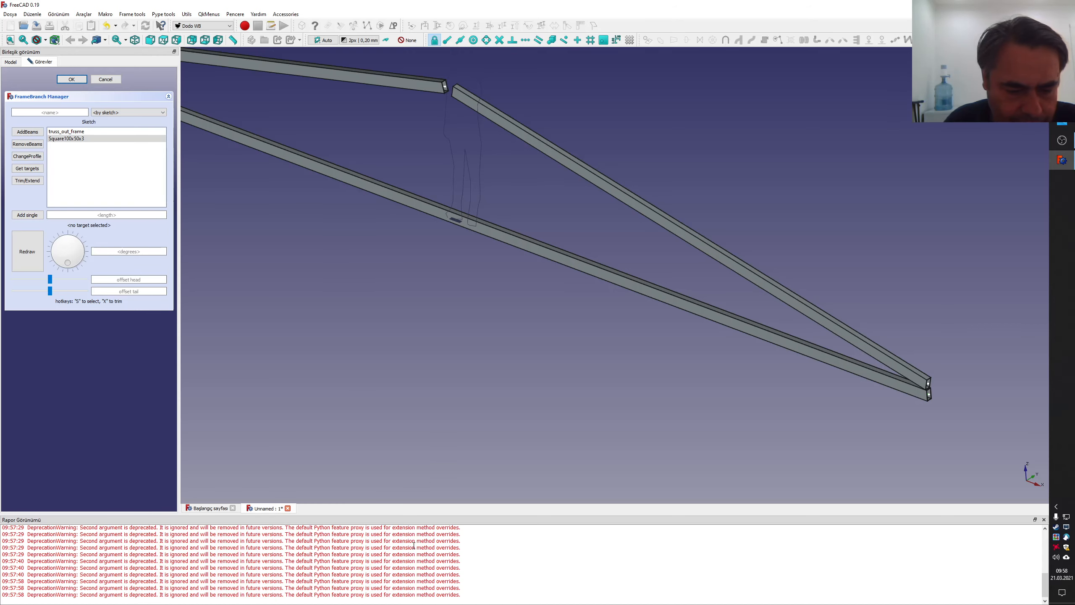
left_click(1043, 519)
middle_click_drag(521, 327, 528, 290)
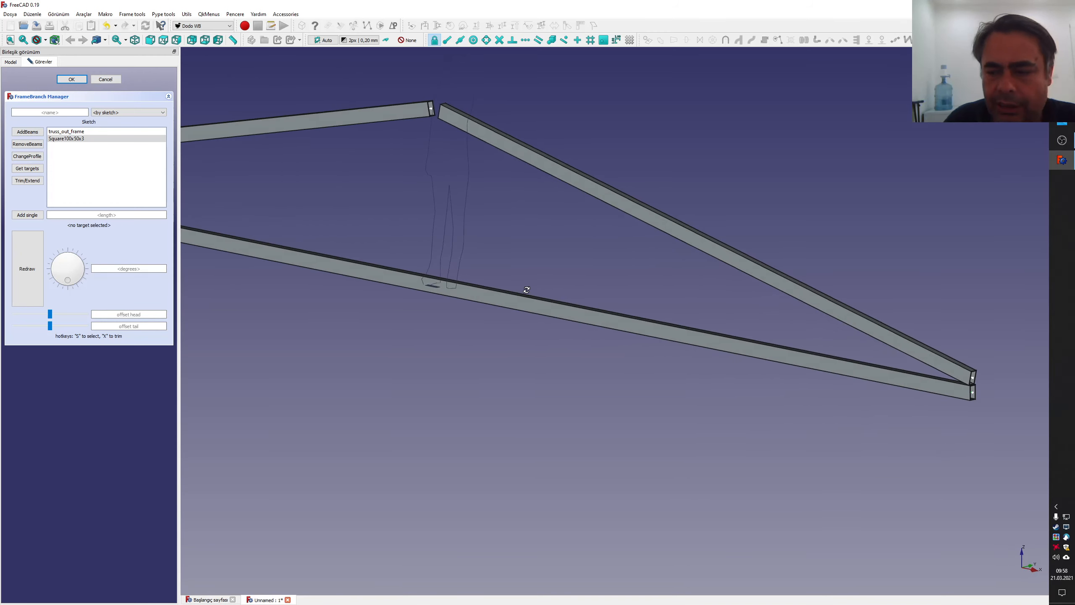
scroll(498, 312, "down", 6)
scroll(471, 262, "up", 4)
middle_click_drag(471, 262, 491, 254)
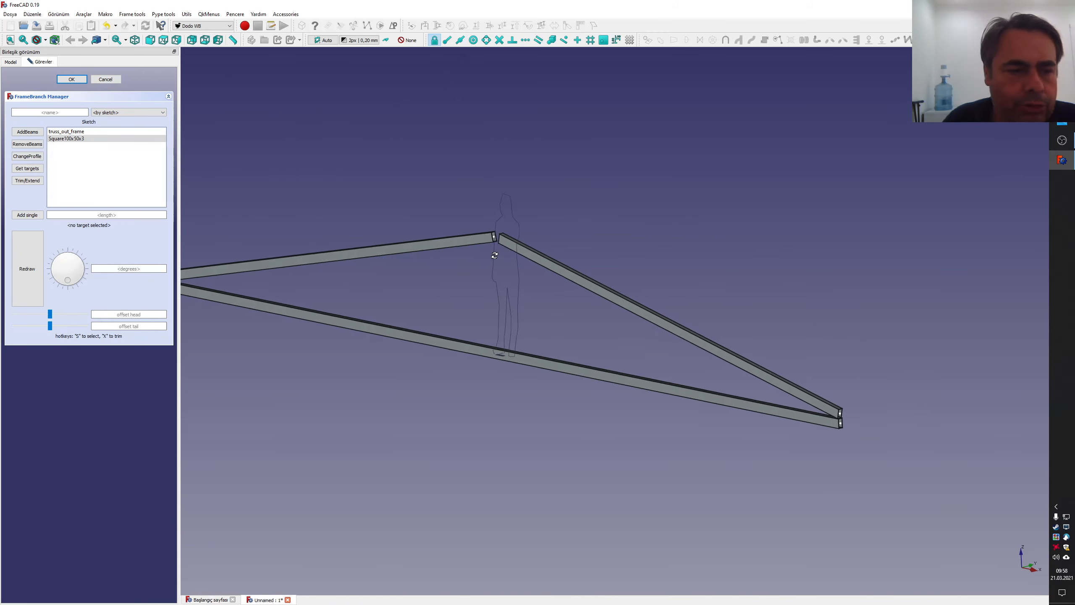
- Turn off recording of warnings and error messages in the preferences, and stop the report view from appearing on errors and warnings
left_click(33, 14)
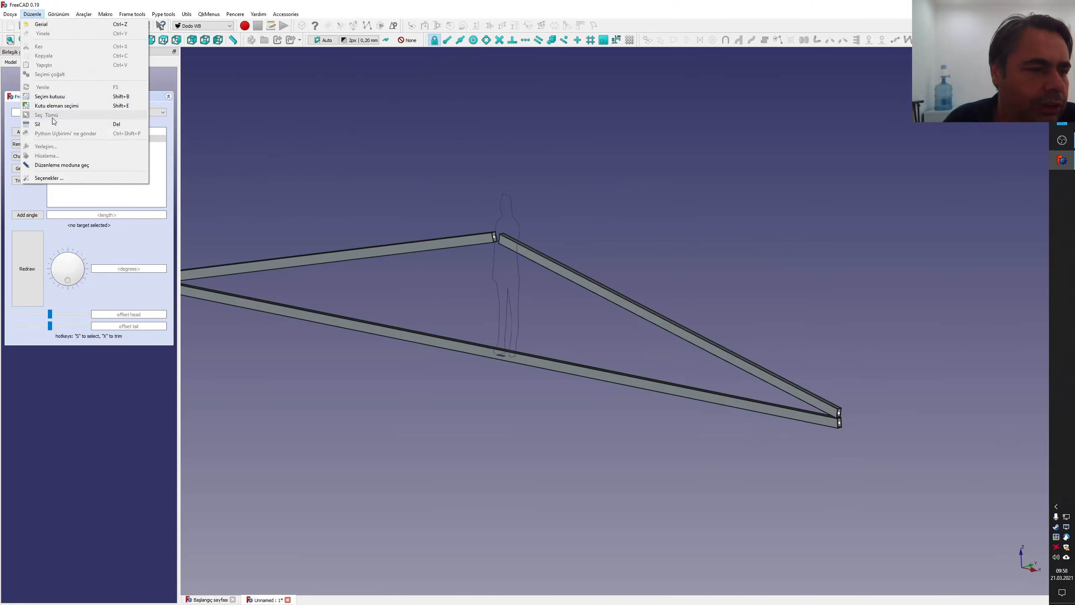
left_click(64, 176)
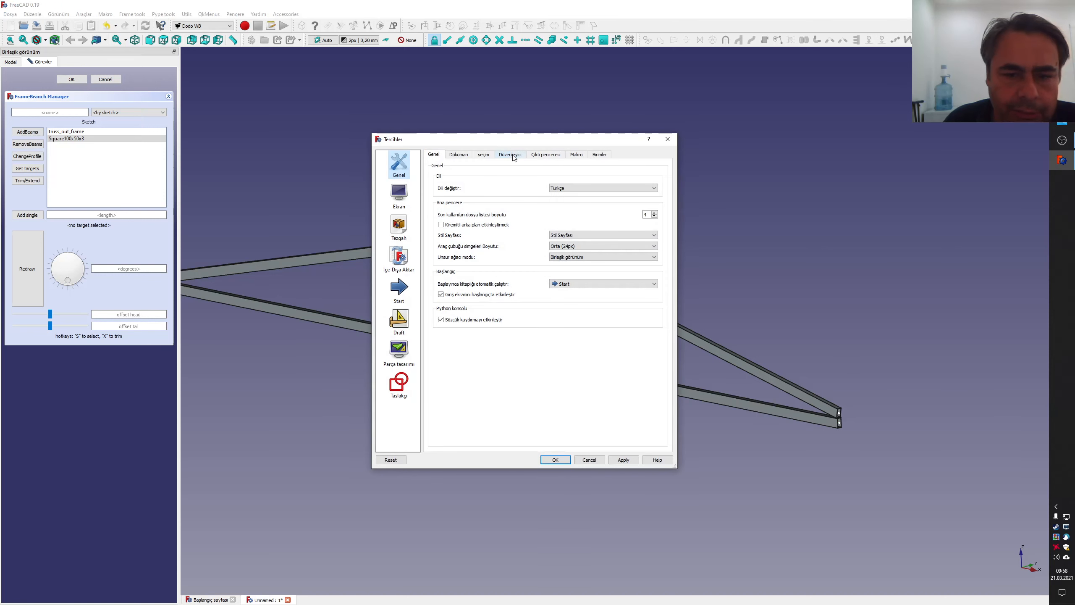
left_click(545, 156)
left_click(447, 197)
left_click(446, 207)
left_click(445, 216)
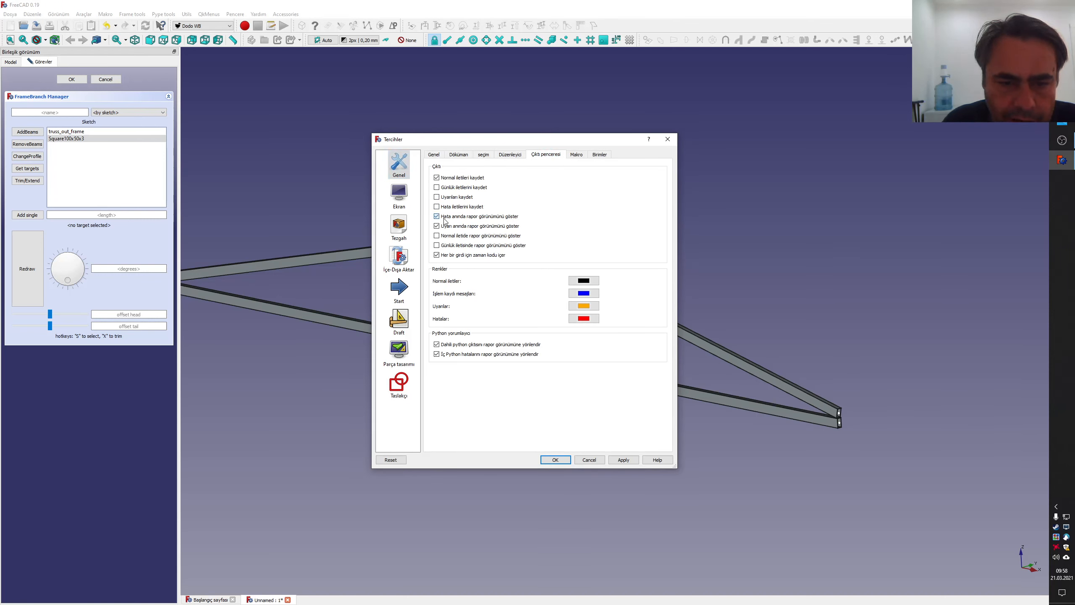
left_click(445, 226)
left_click(554, 459)
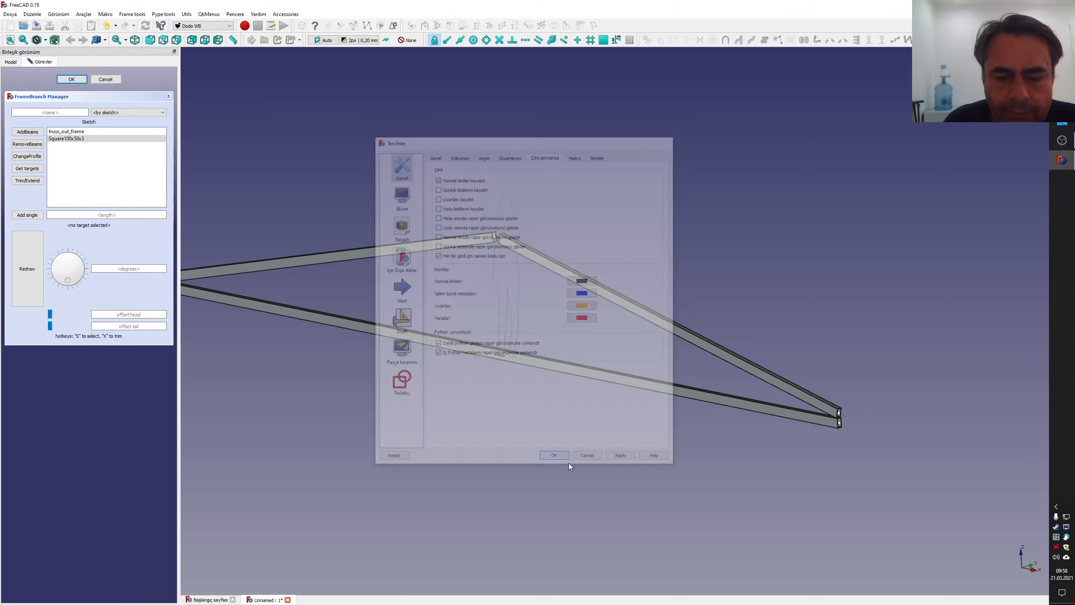
- Examine the beam joints at the truss's end corner and the gap at its apex, and exit the FrameBranch Manager
middle_click_drag(510, 319, 647, 346)
scroll(512, 341, "down", 2)
scroll(832, 402, "up", 6)
scroll(634, 348, "up", 10)
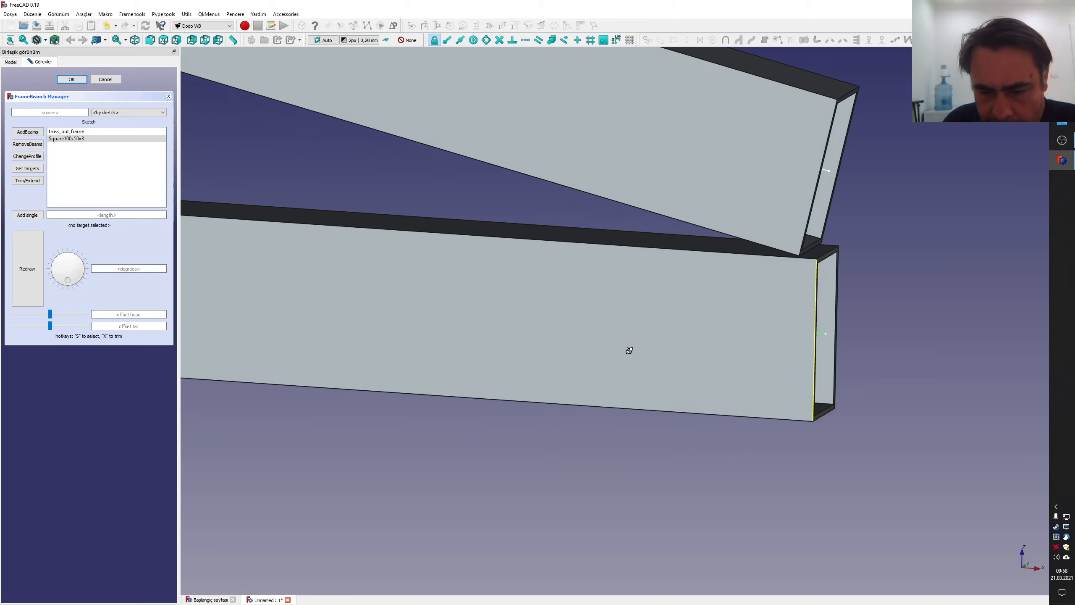
scroll(670, 305, "down", 4)
scroll(693, 293, "up", 7)
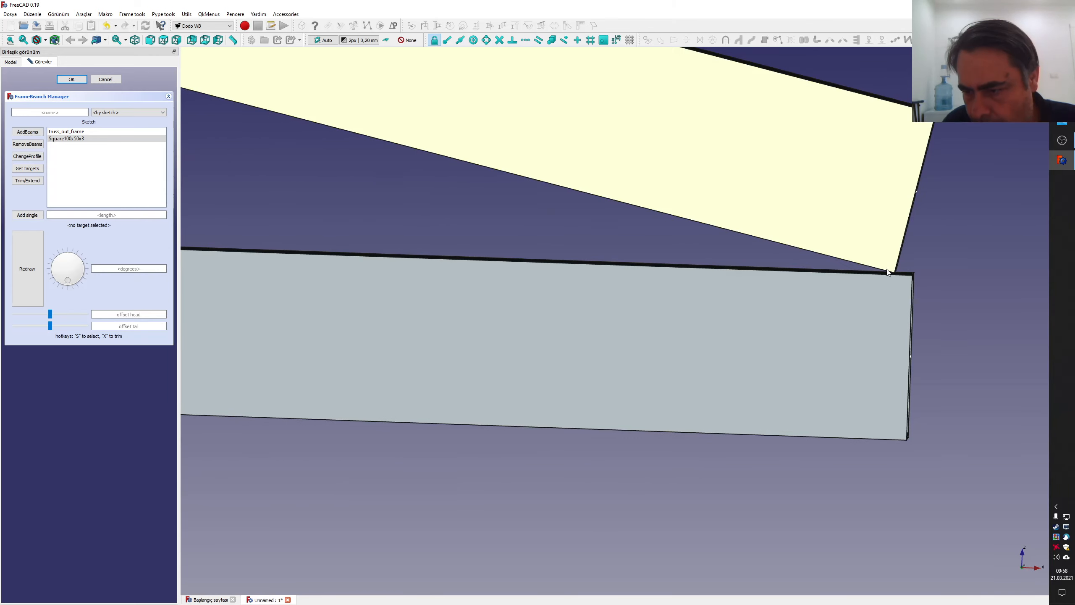
scroll(855, 321, "down", 10)
scroll(707, 291, "up", 10)
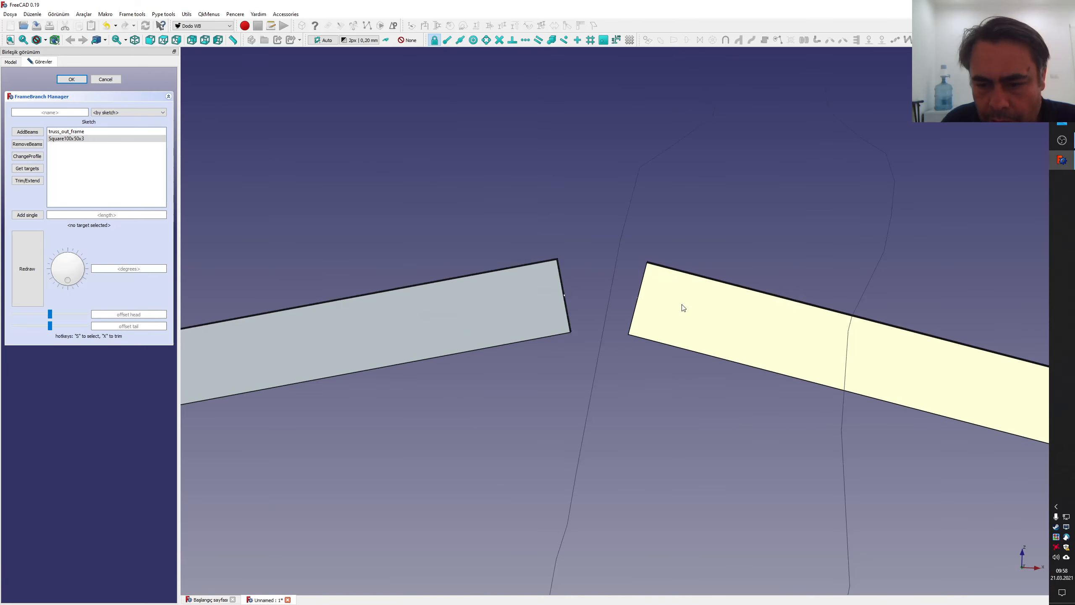
scroll(668, 329, "down", 2)
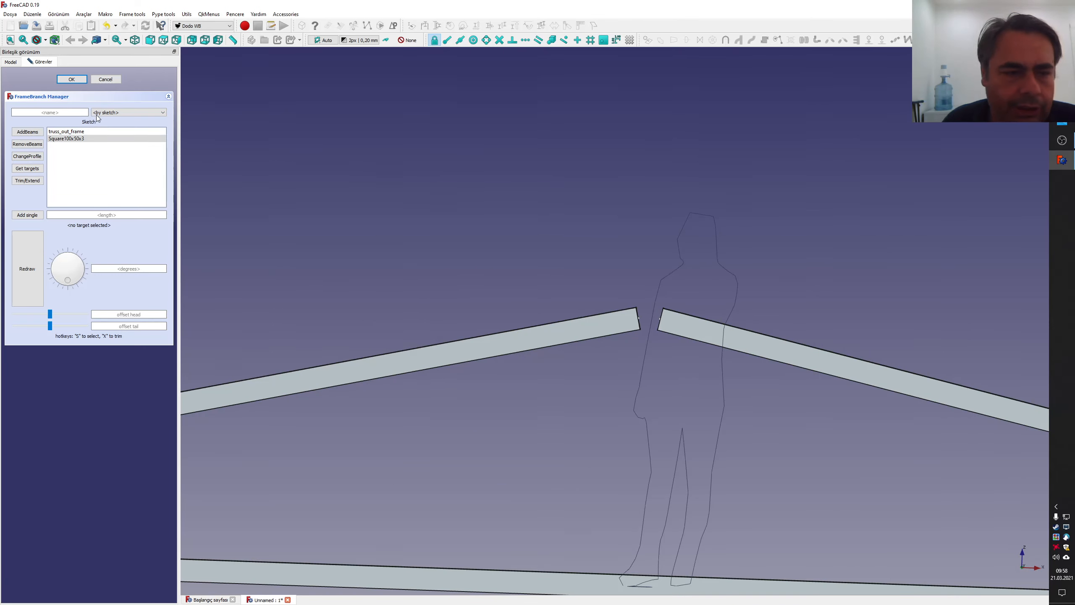
left_click(106, 80)
- Set the length of the short apex line in the truss_out_frame sketch to 40 mm and close the sketch
middle_click_drag(535, 269, 514, 294)
right_click(29, 97)
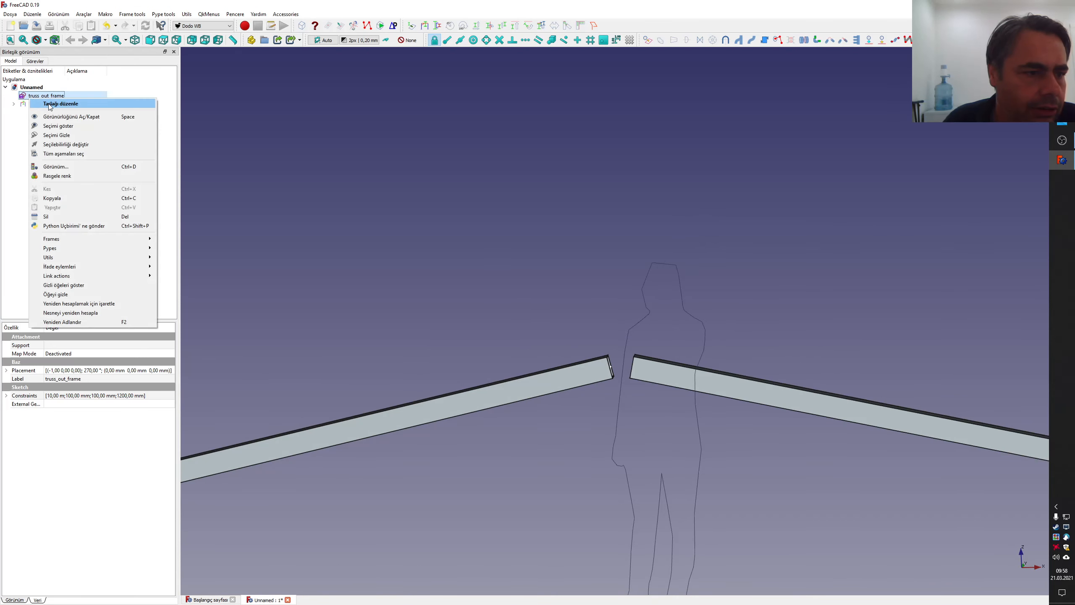
left_click(49, 103)
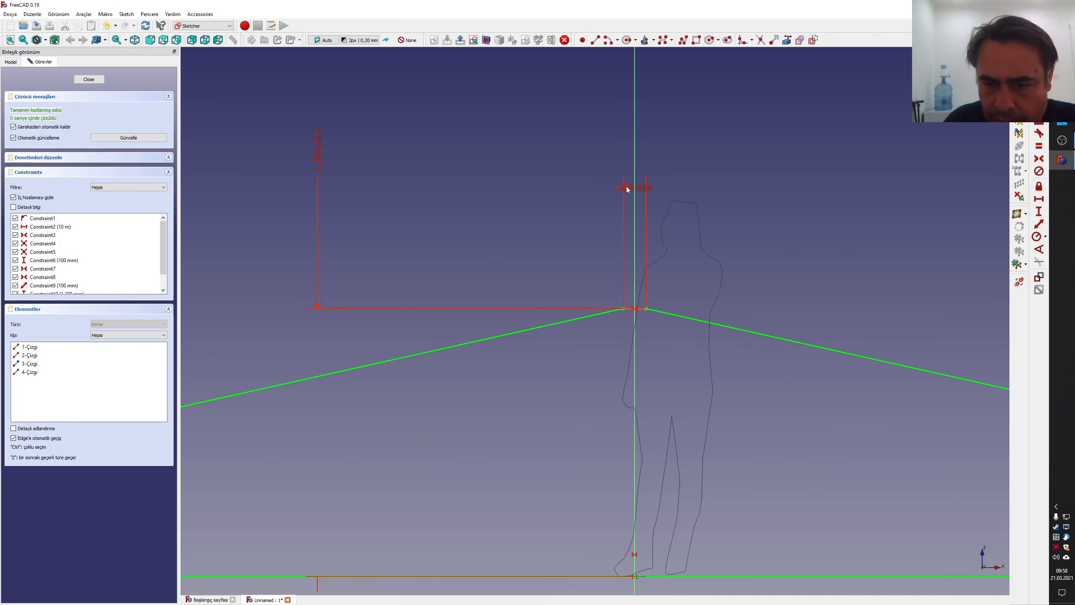
left_click_drag(619, 188, 694, 180)
double_click(693, 180)
type("40")
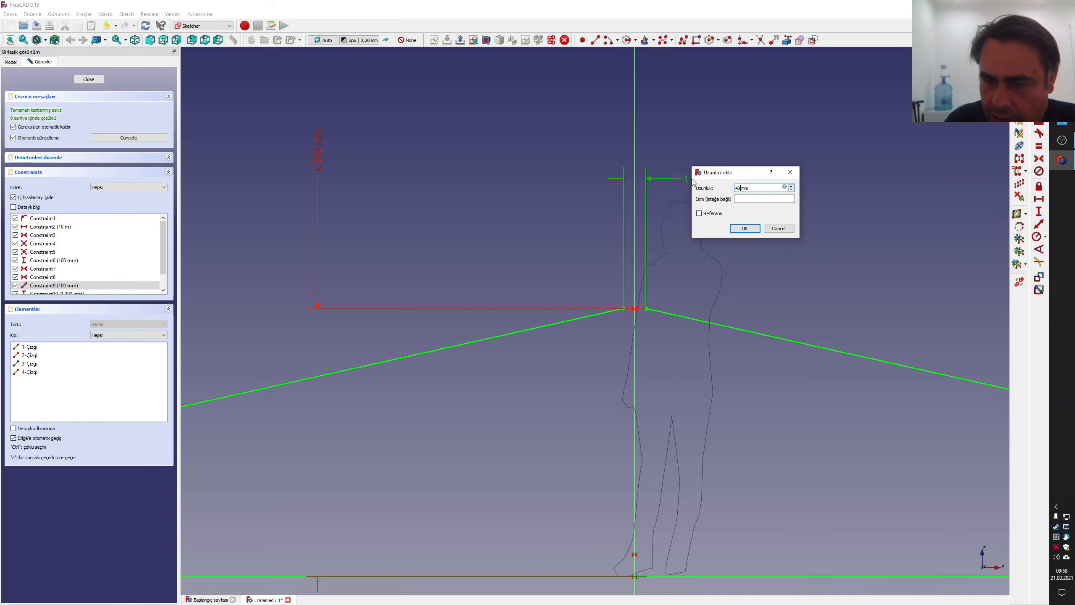
key("Return")
left_click(89, 80)
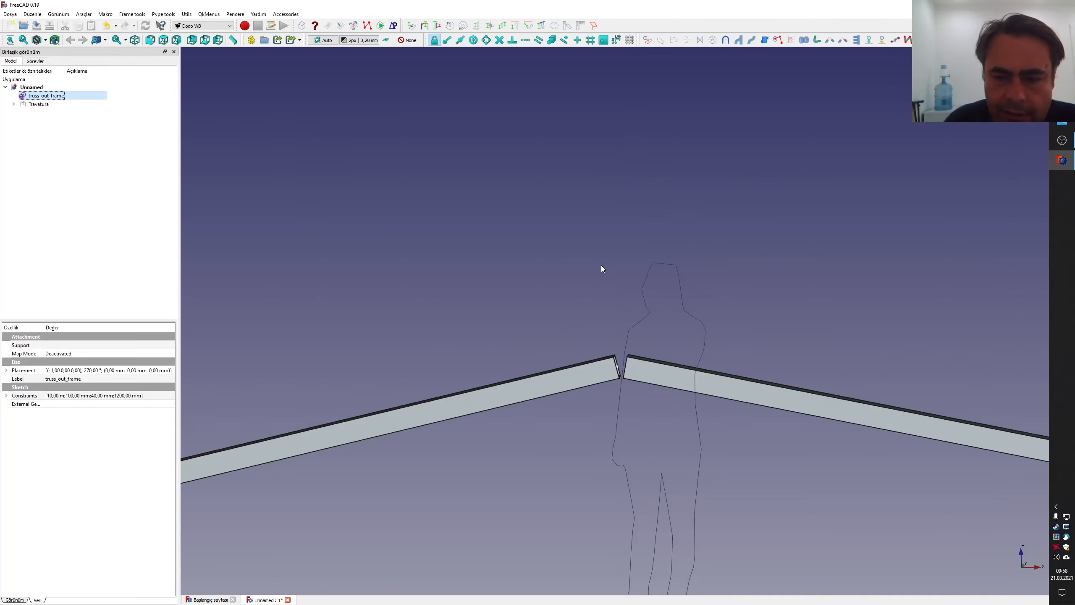
- Examine the whole updated truss frame from several angles, including its far end joint and apex
middle_click_drag(668, 391, 677, 439)
scroll(676, 398, "down", 10)
scroll(670, 456, "up", 4)
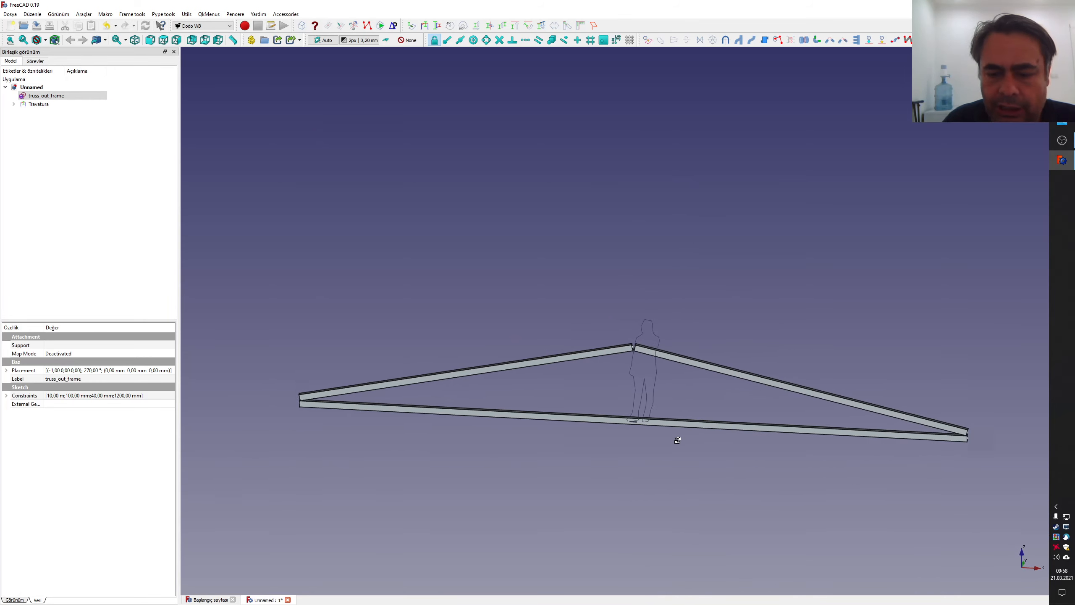
middle_click_drag(576, 337, 619, 281)
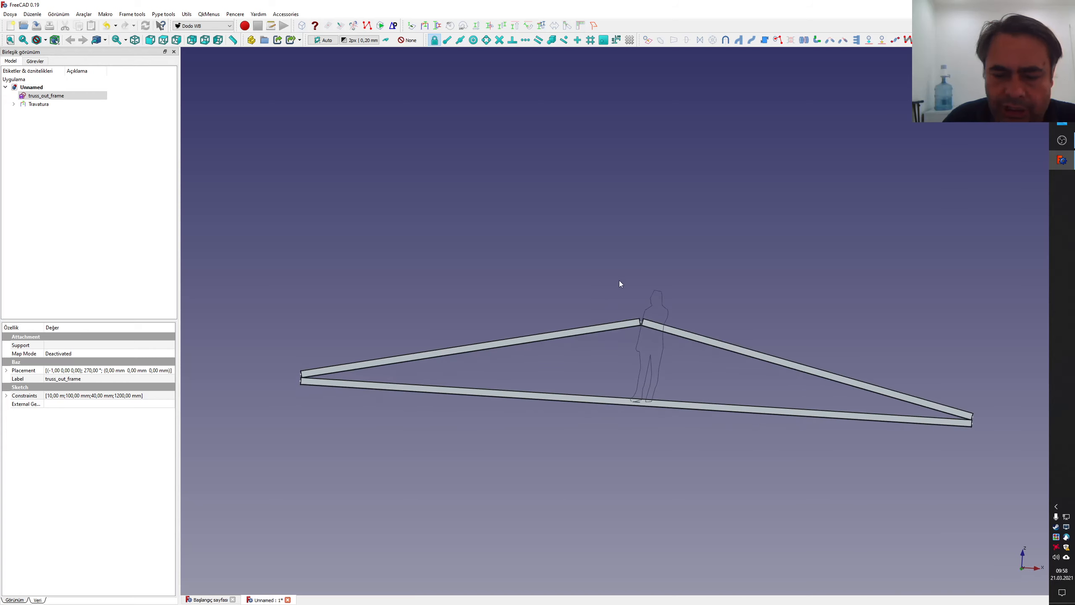
middle_click_drag(770, 360, 597, 347)
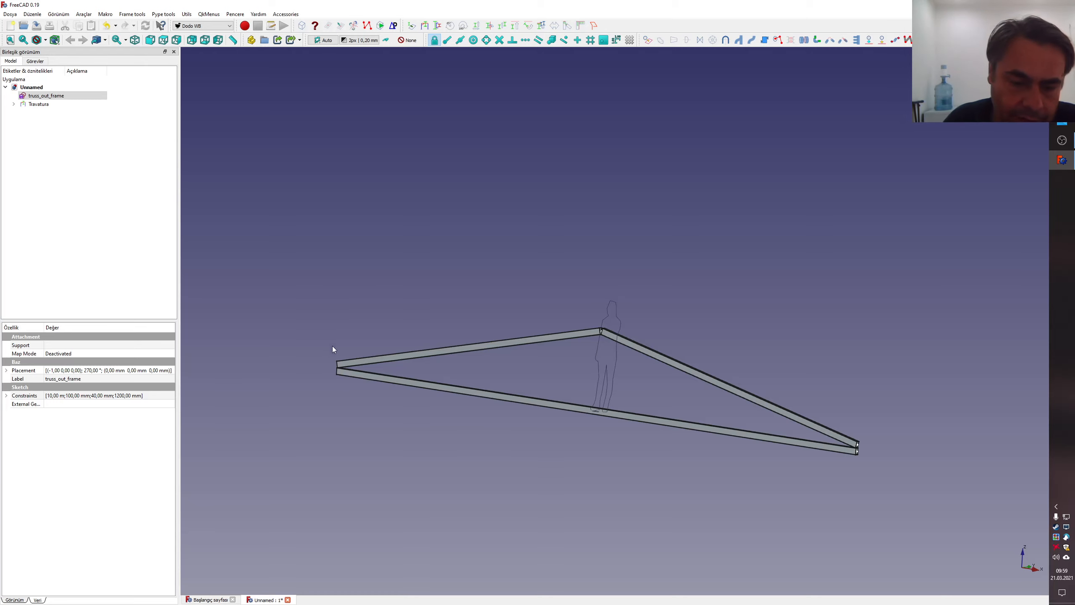
scroll(333, 351, "up", 5)
scroll(413, 395, "down", 5)
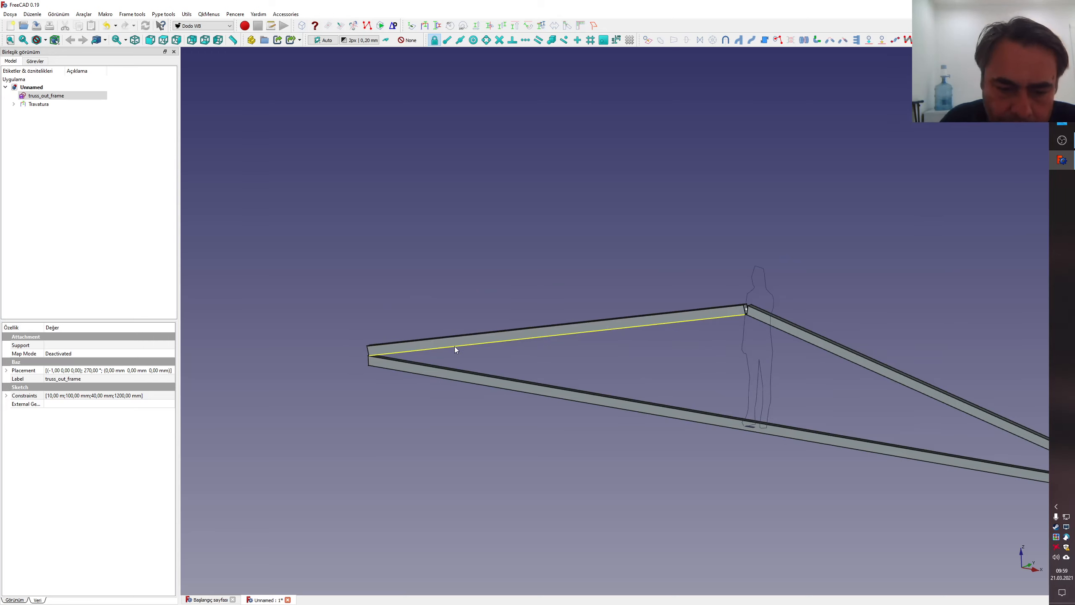
scroll(454, 346, "up", 4)
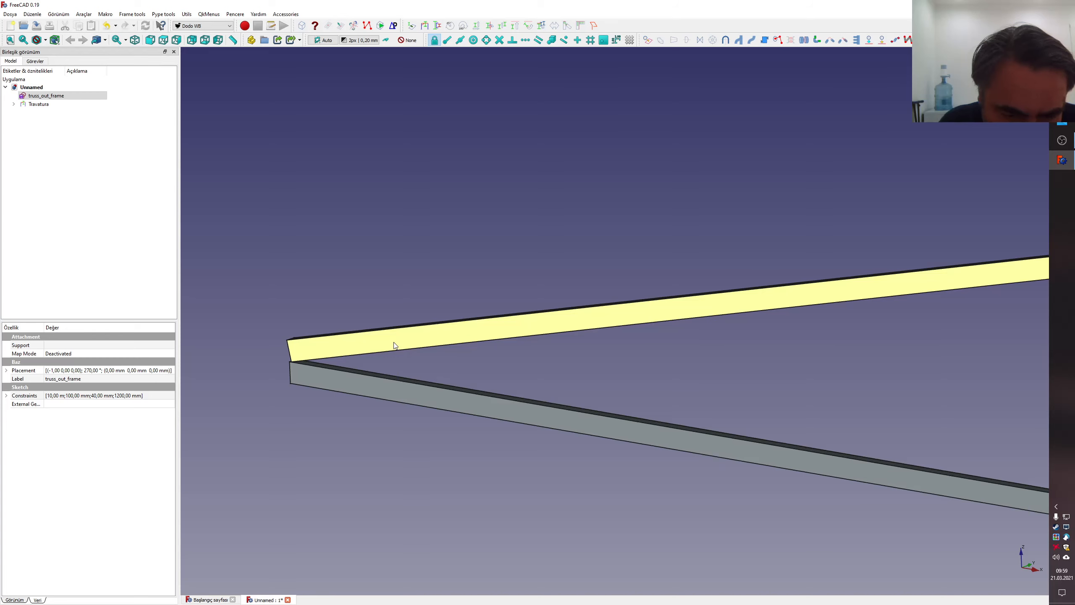
scroll(397, 345, "down", 4)
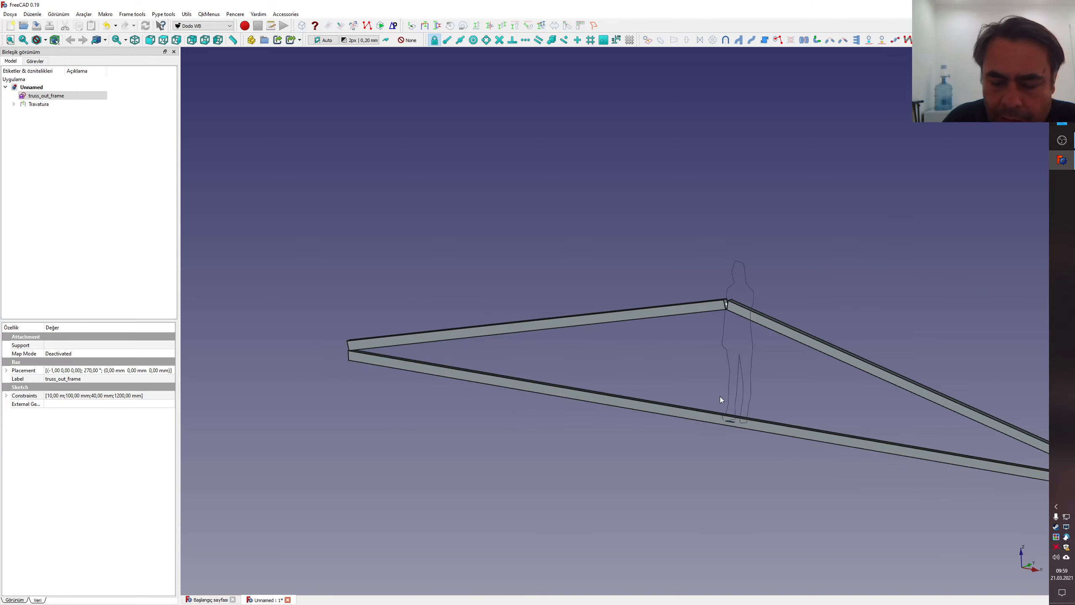
middle_click_drag(719, 399, 600, 392)
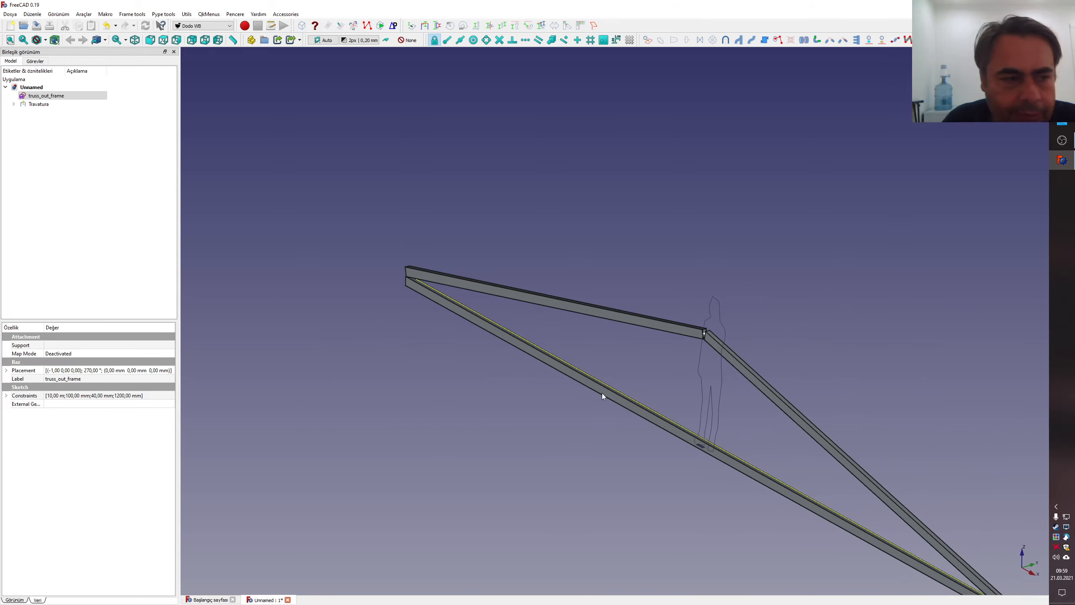
- Expand the Travatura branch and its first beam in the model tree, and inspect the base beam up close
left_click(13, 105)
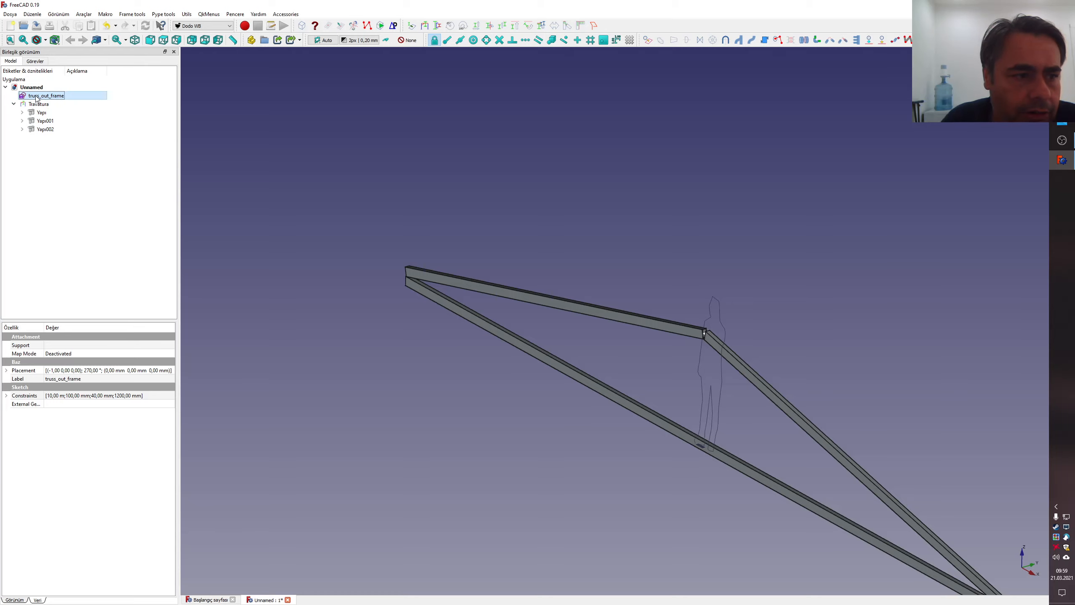
left_click(22, 112)
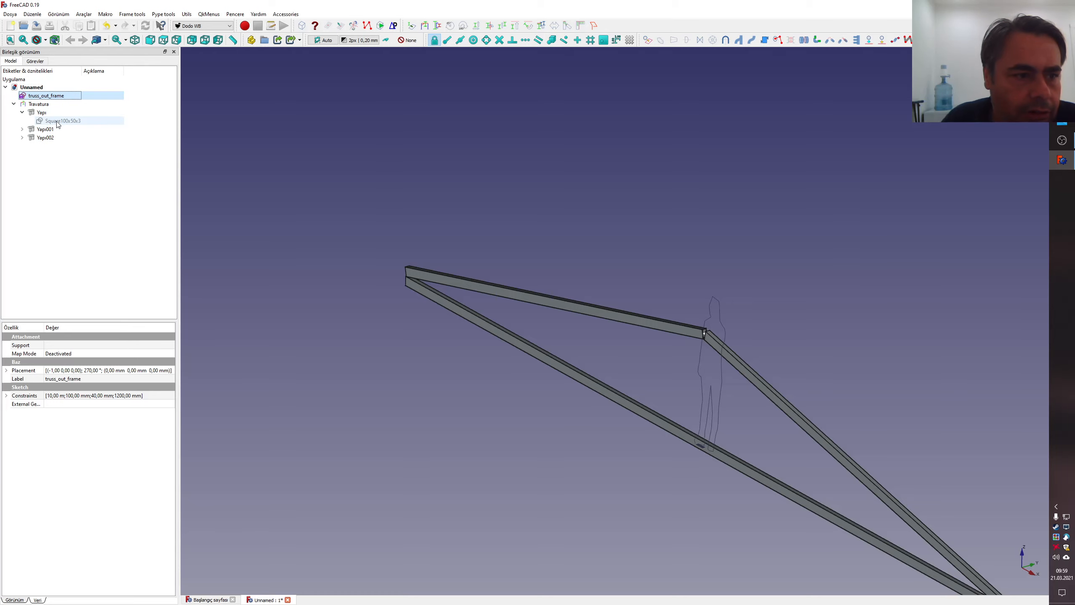
left_click(372, 259)
scroll(505, 344, "up", 5)
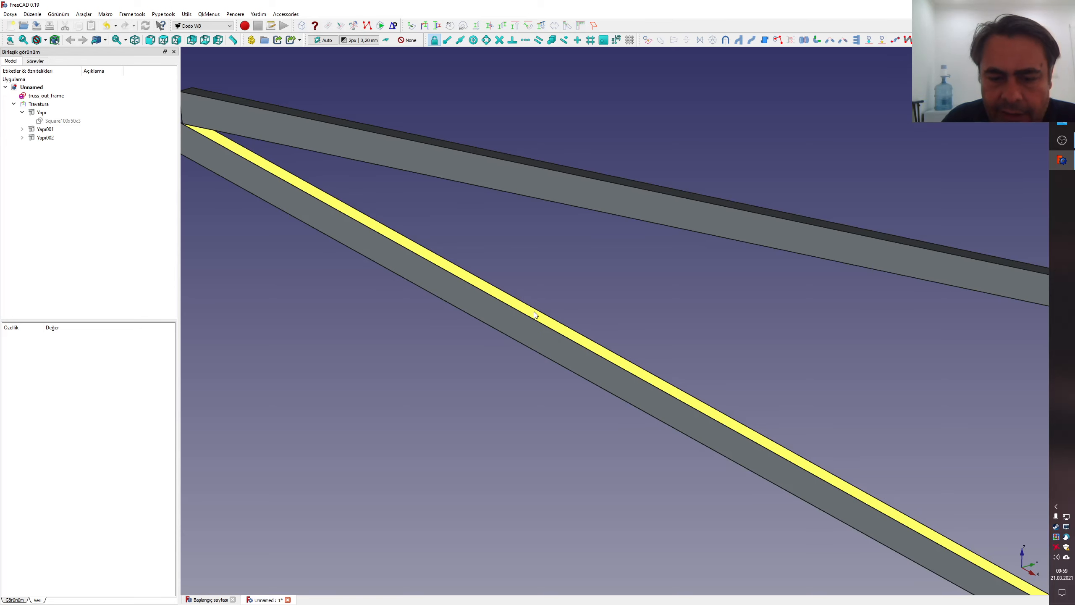
scroll(681, 410, "down", 5)
scroll(682, 410, "up", 5)
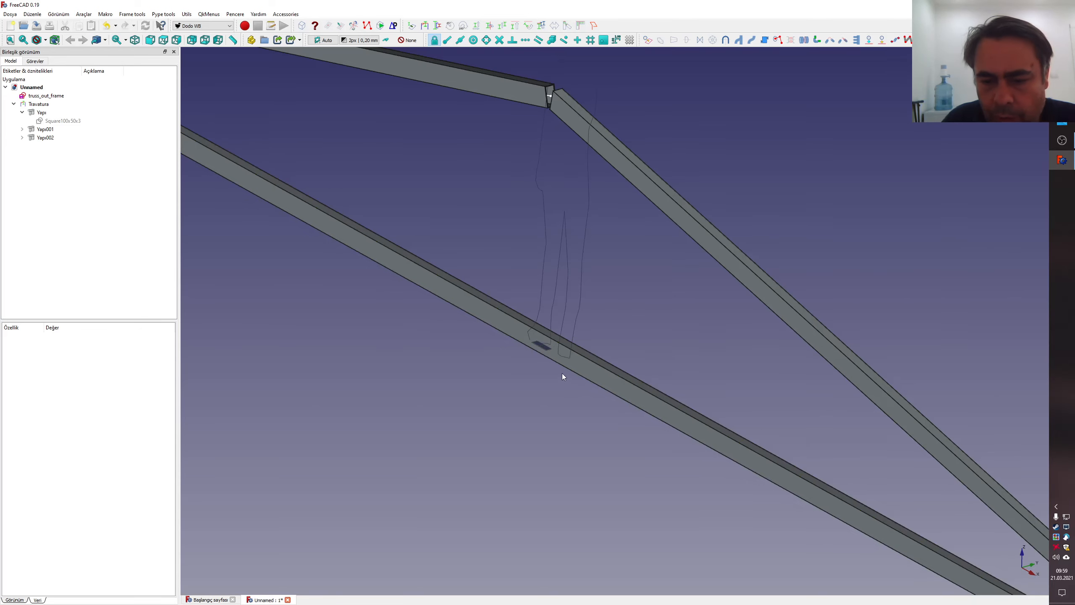
- Enable showing the axis cross by default in the 3D view display preferences
left_click(35, 14)
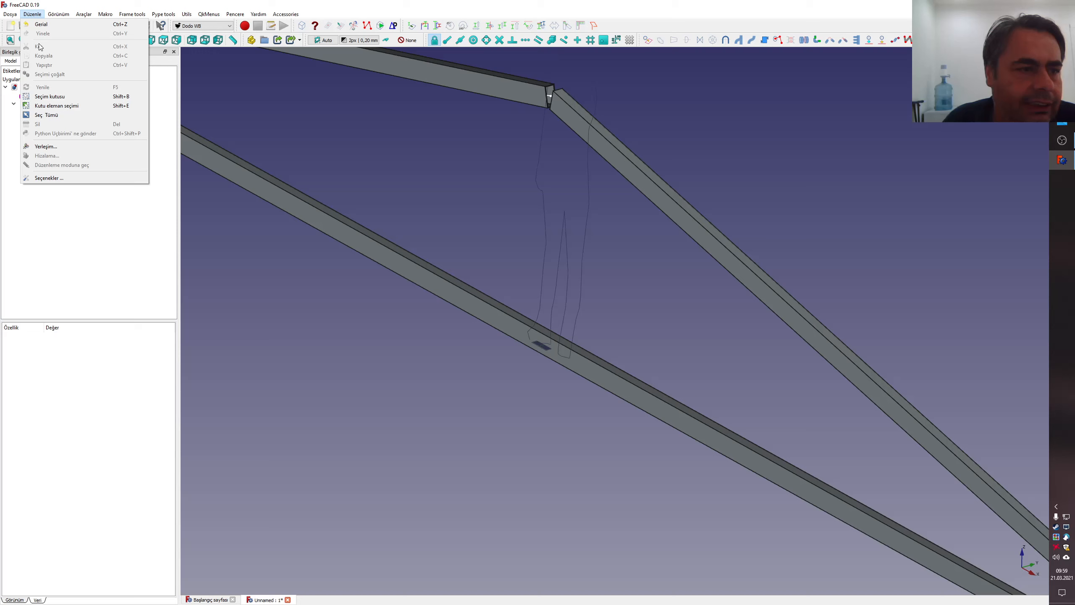
left_click(59, 180)
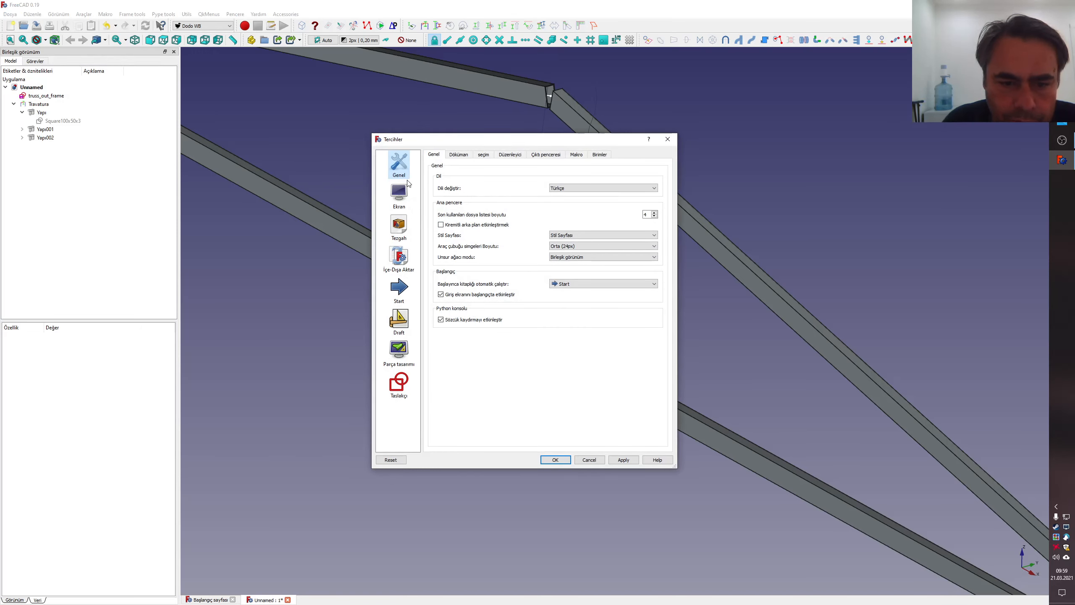
left_click(402, 191)
left_click(443, 188)
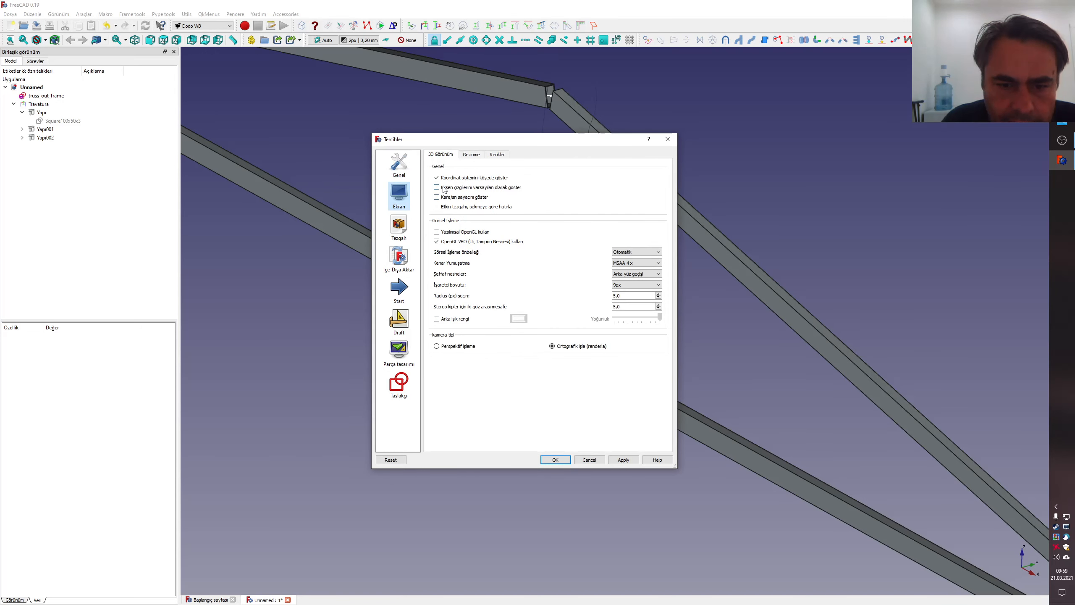
left_click(554, 461)
middle_click_drag(545, 387, 525, 342)
scroll(518, 390, "down", 5)
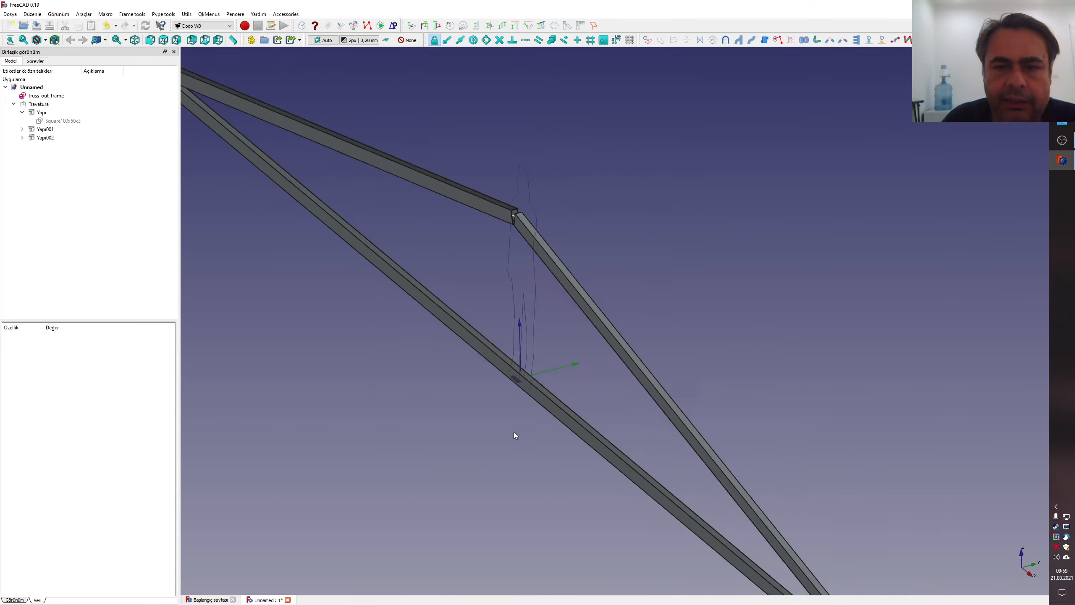
- Switch to the Sketcher workbench with the whole truss frame in view
left_click(203, 26)
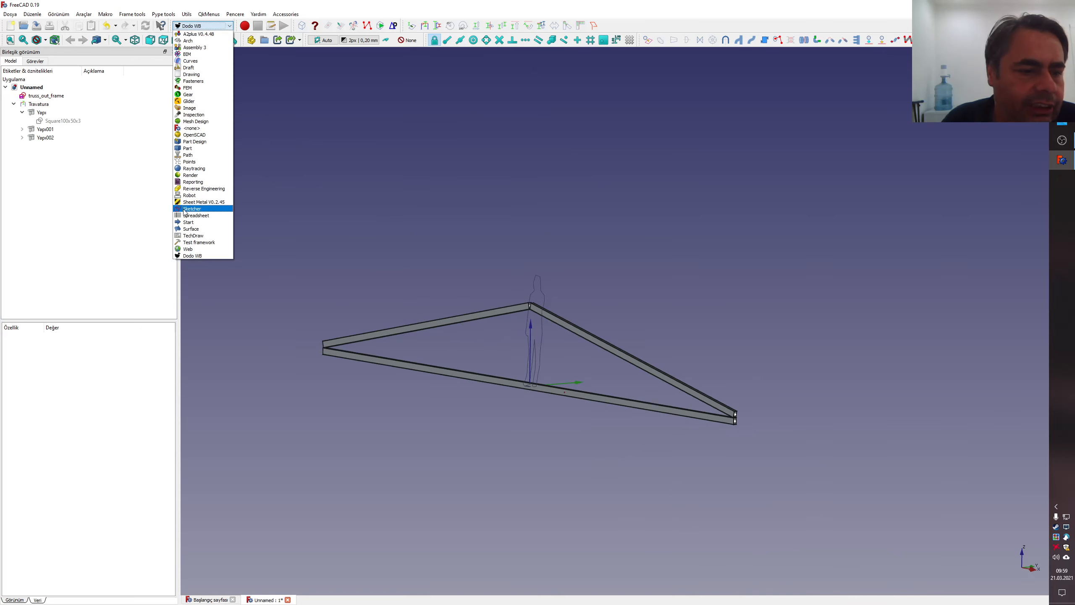
left_click(191, 209)
scroll(454, 393, "up", 4)
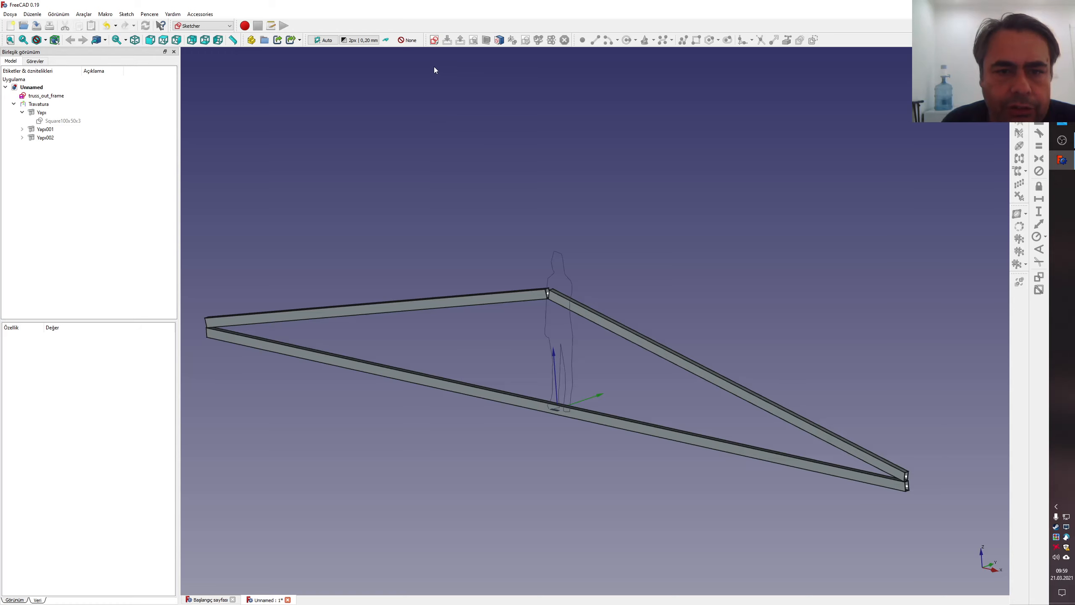
left_click(434, 42)
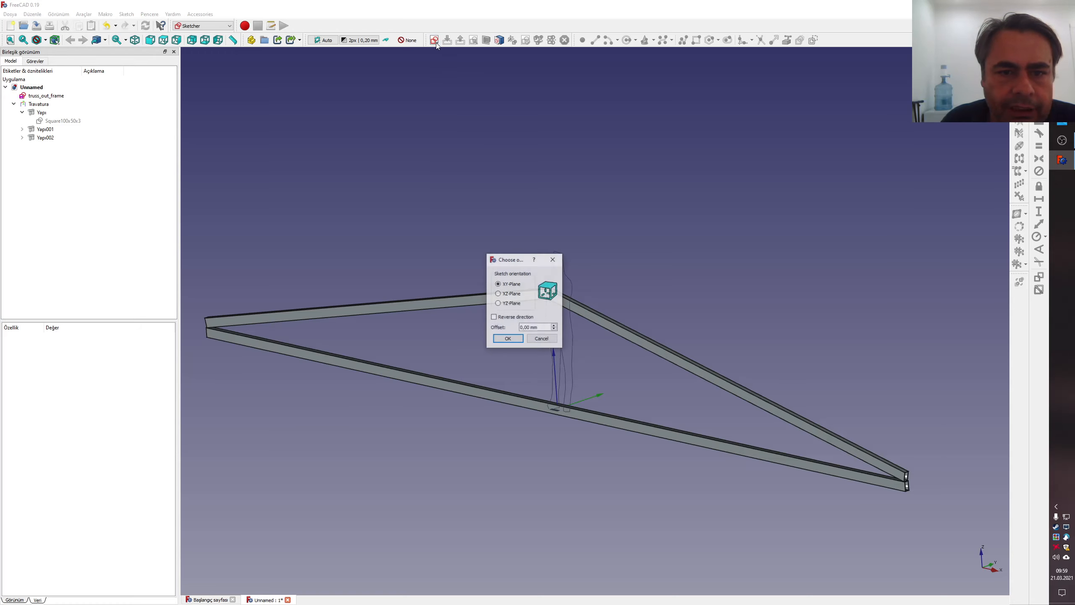
left_click(511, 298)
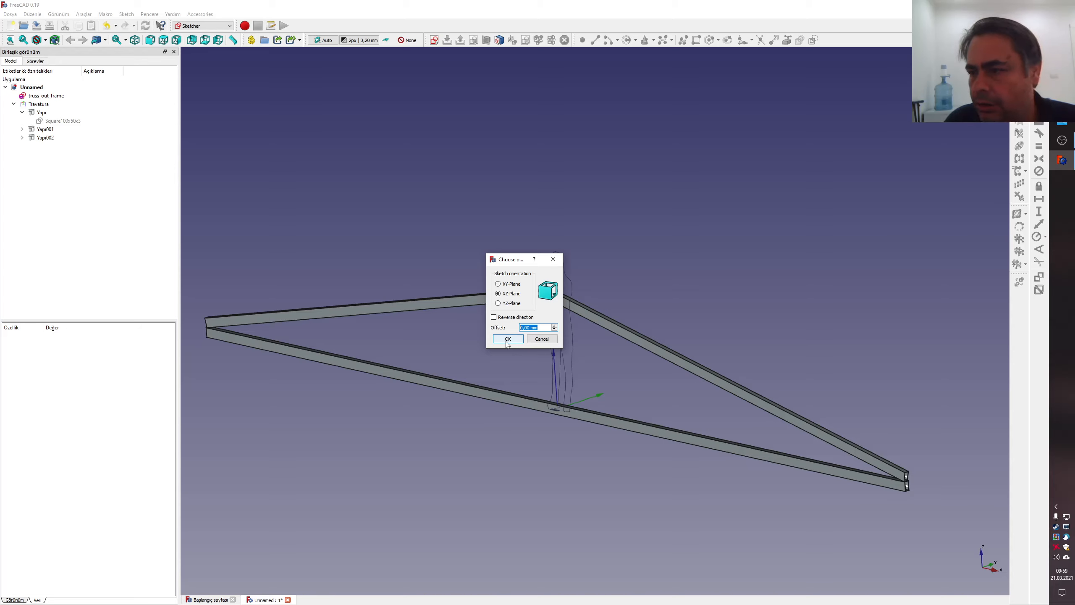
left_click(553, 260)
mouse_move(699, 316)
middle_mouse_down()
mouse_move(727, 339)
mouse_move(708, 375)
mouse_move(782, 287)
middle_mouse_up()
key("1")
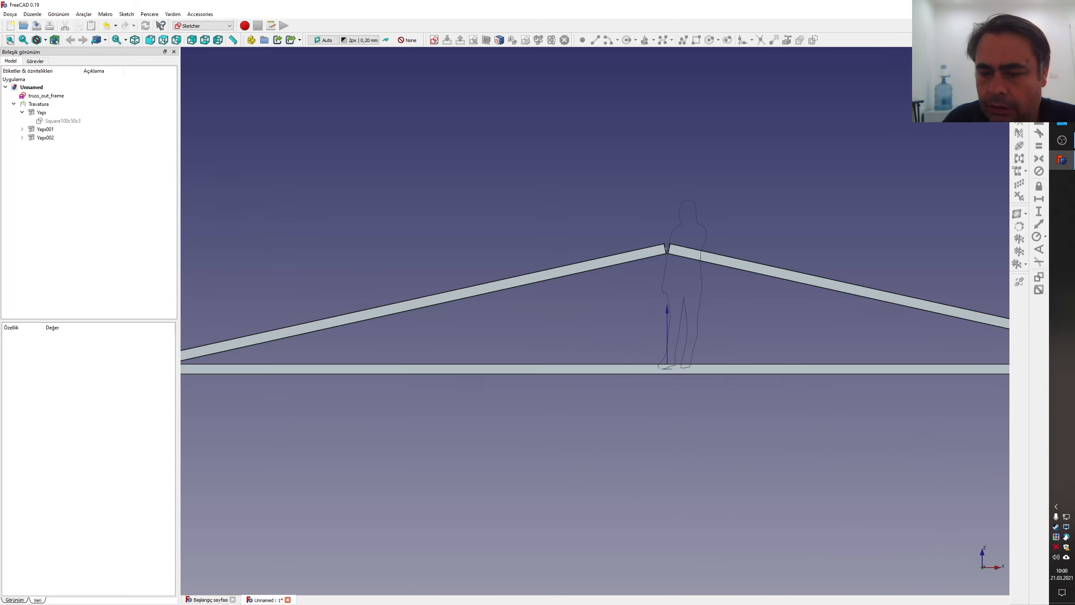
middle_click_drag(762, 335, 567, 263)
- Create a new sketch on the XZ plane with a 25 mm offset
left_click(433, 40)
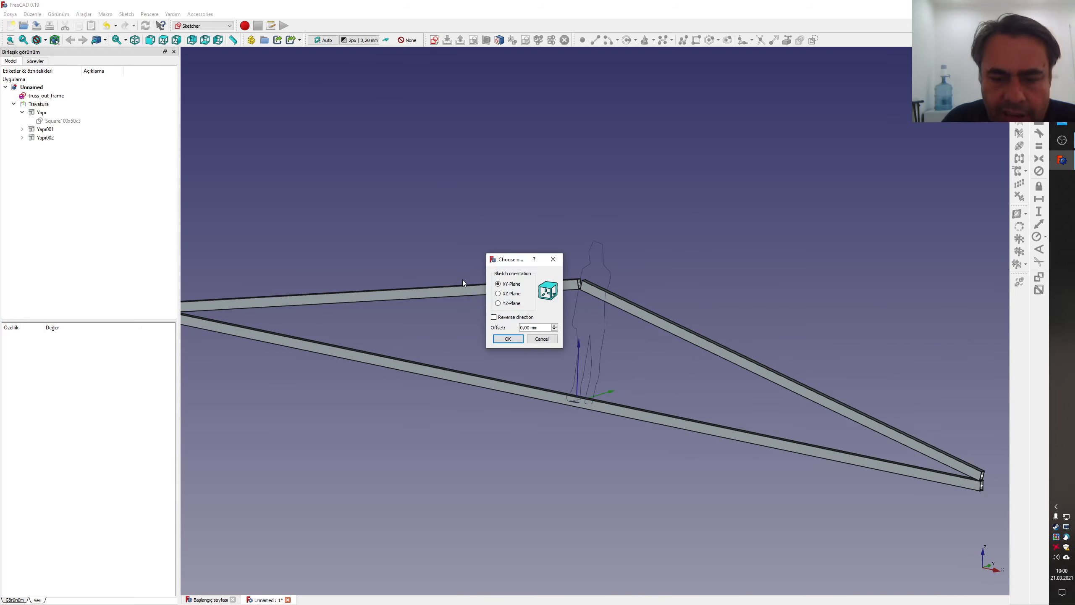
left_click(498, 294)
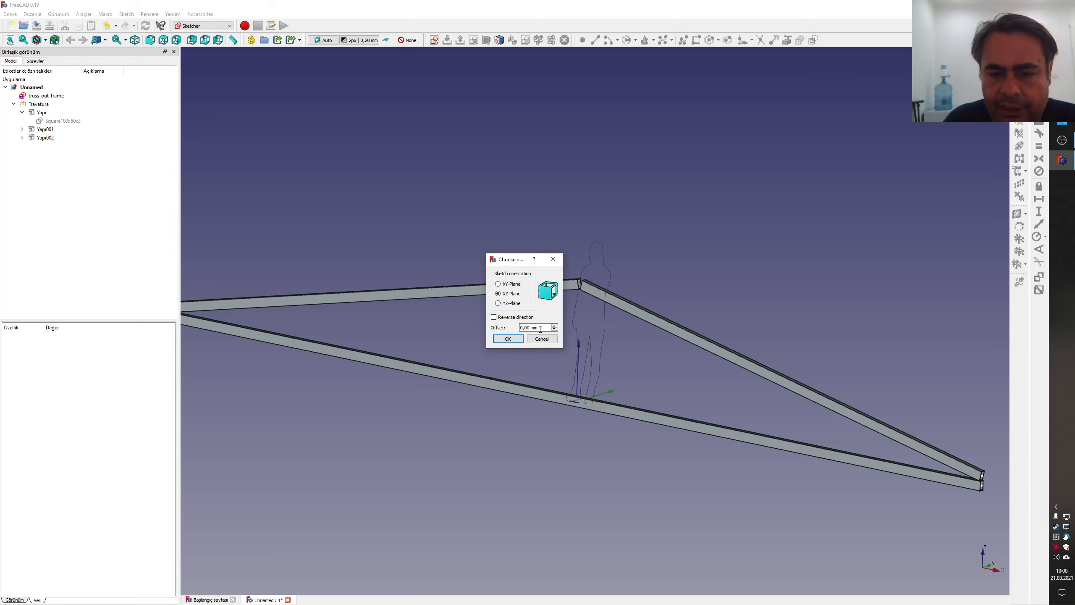
type("25")
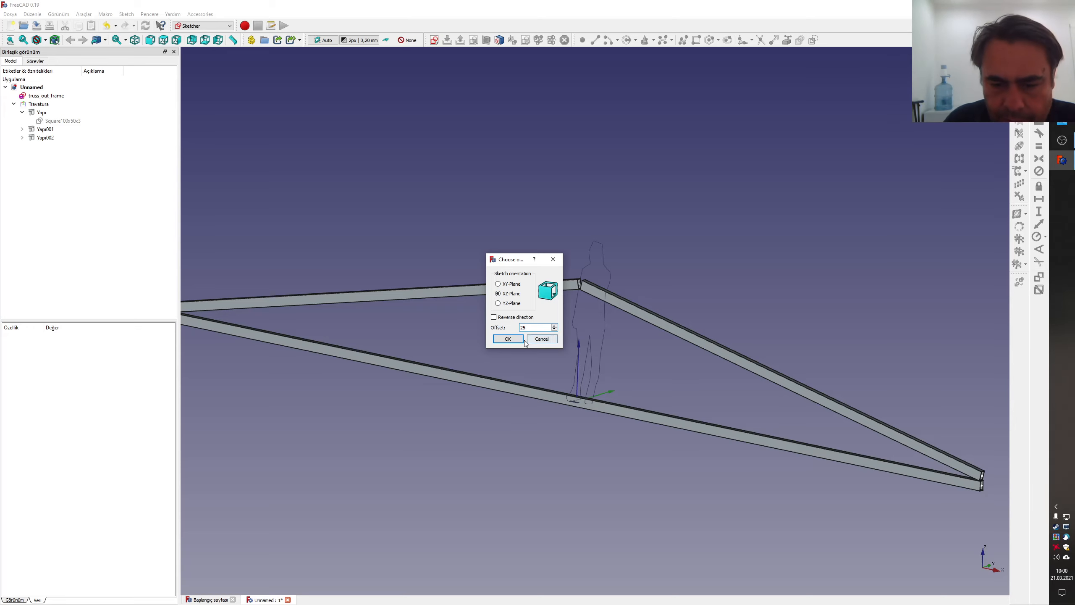
left_click(512, 338)
middle_click_drag(693, 378, 519, 428)
scroll(519, 429, "up", 4)
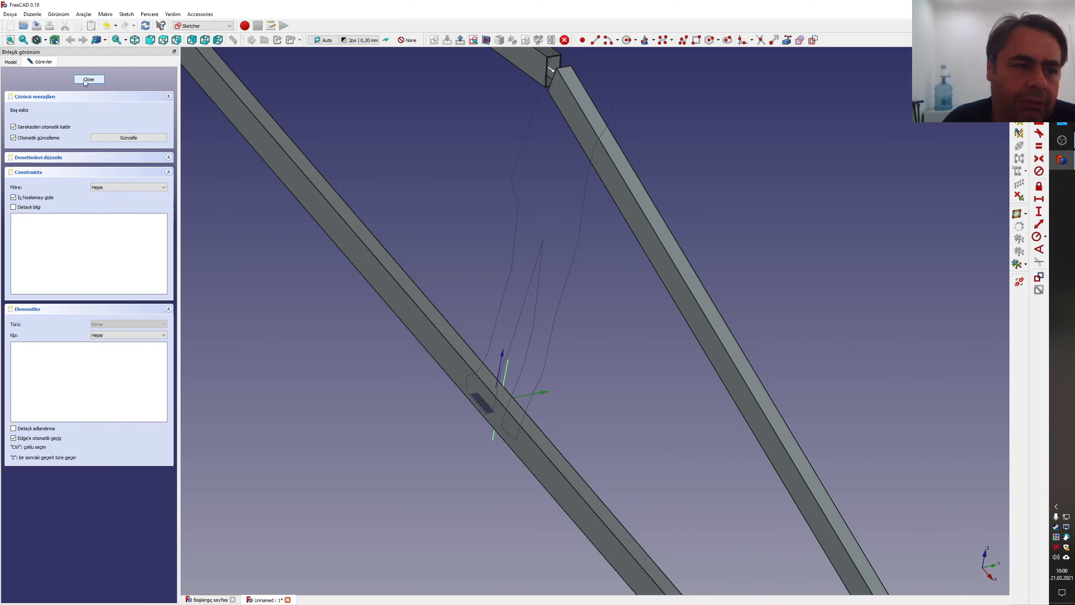
- Set the new sketch's Y placement position to -25 mm and return to its sketch editing tasks
left_click(17, 62)
left_click(38, 147)
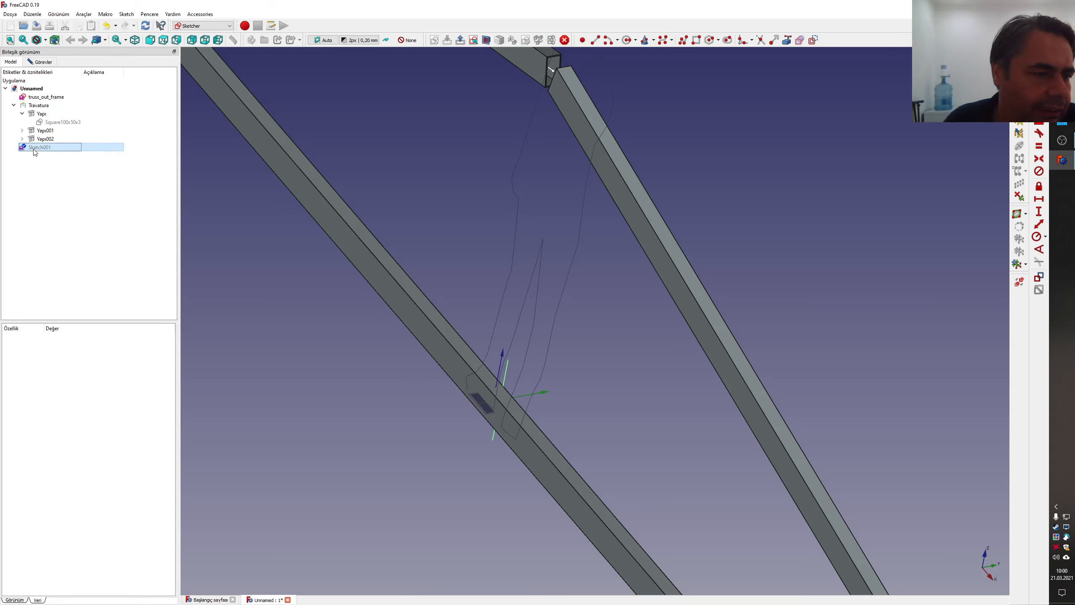
left_click(6, 371)
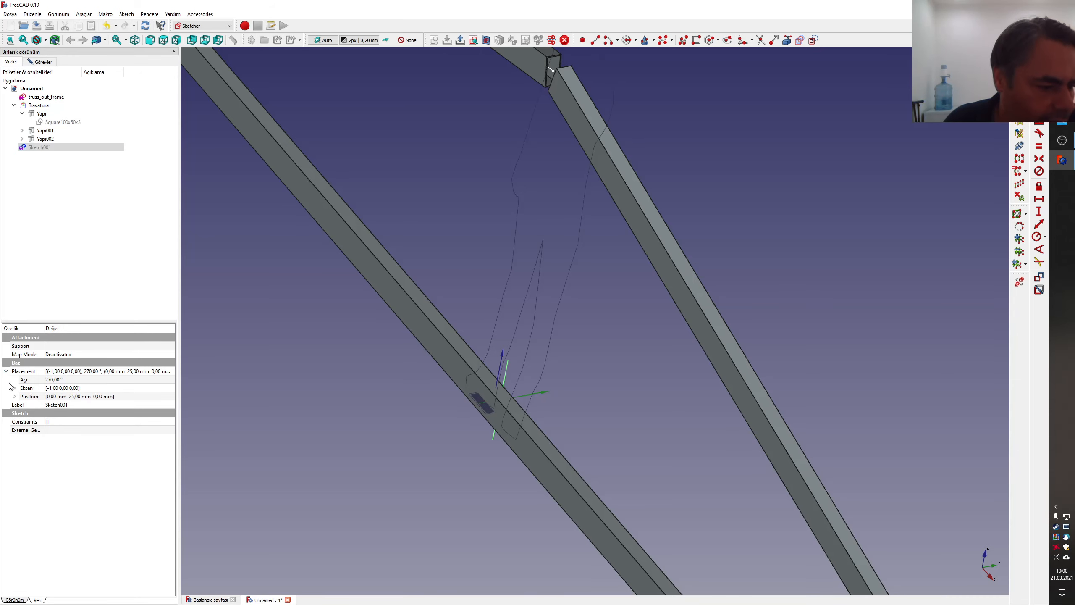
left_click(15, 397)
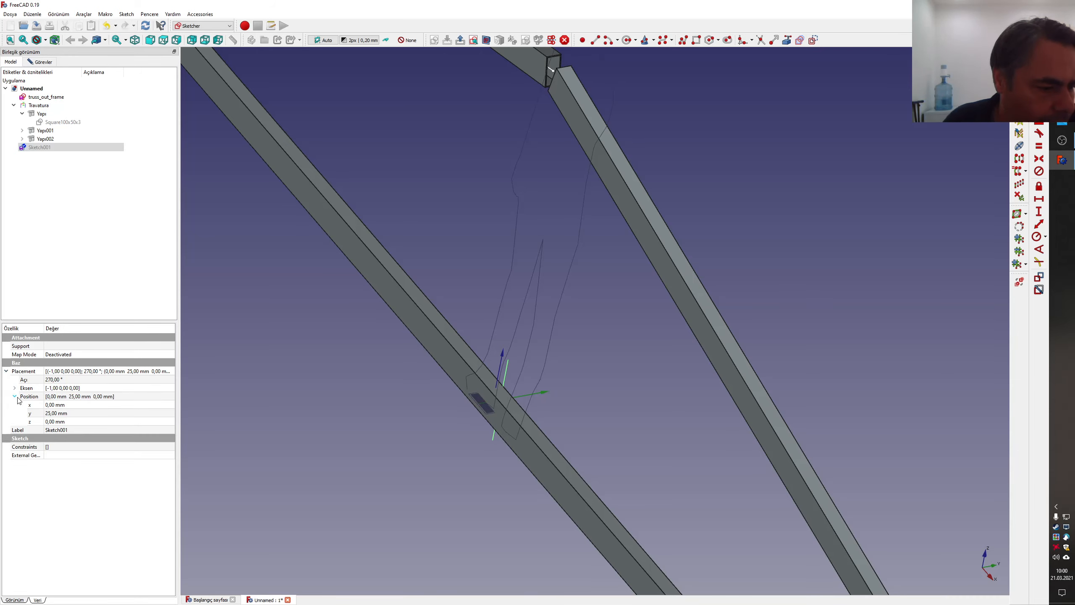
left_click(58, 413)
type("-2")
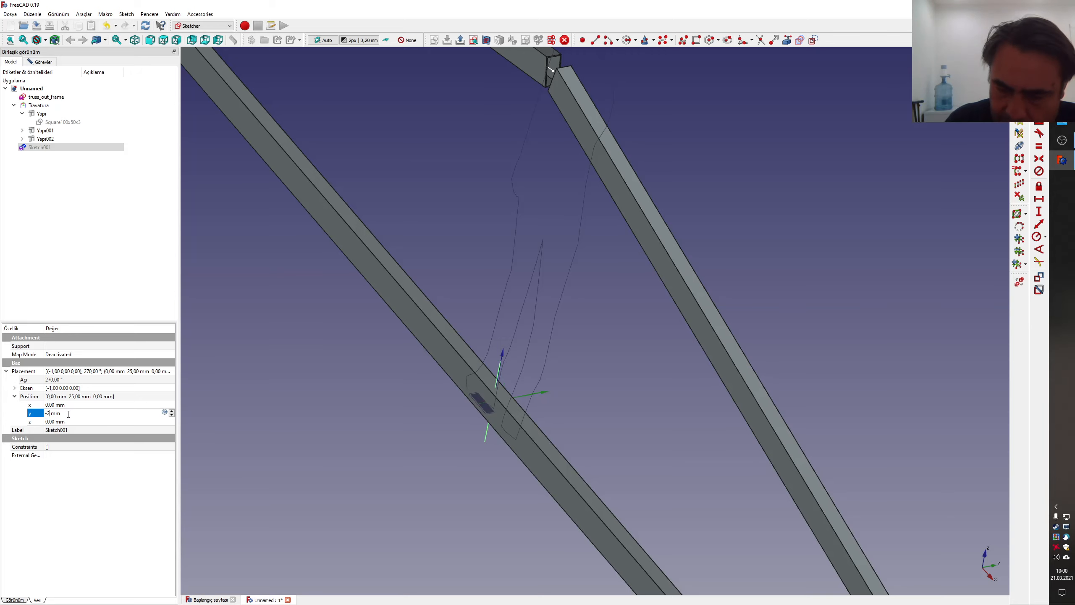
type("5")
key("Return")
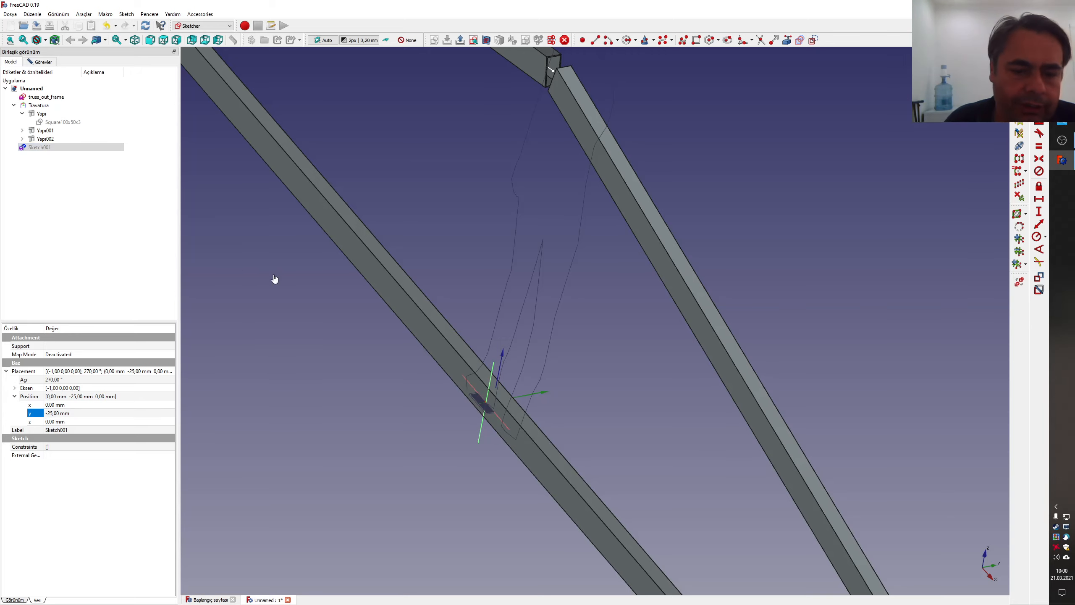
left_click(273, 279)
left_click(42, 62)
- Link the centre line of the left sloping beam into the sketch as external geometry, picking it at the apex end
middle_click_drag(527, 387, 635, 364)
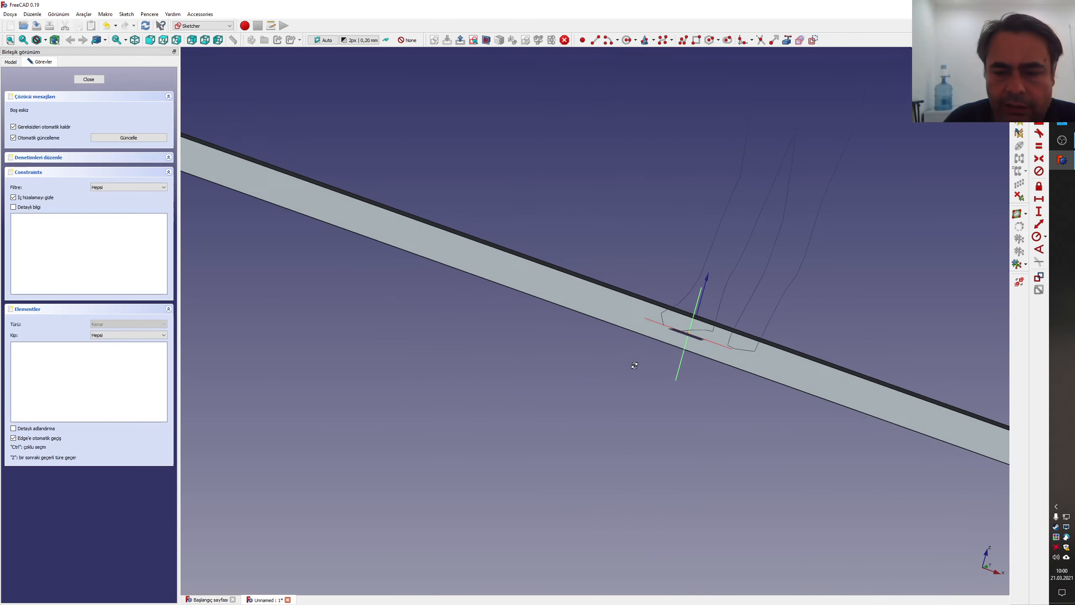
scroll(636, 371, "down", 5)
middle_click_drag(584, 275, 656, 320)
middle_click_drag(568, 226, 672, 321)
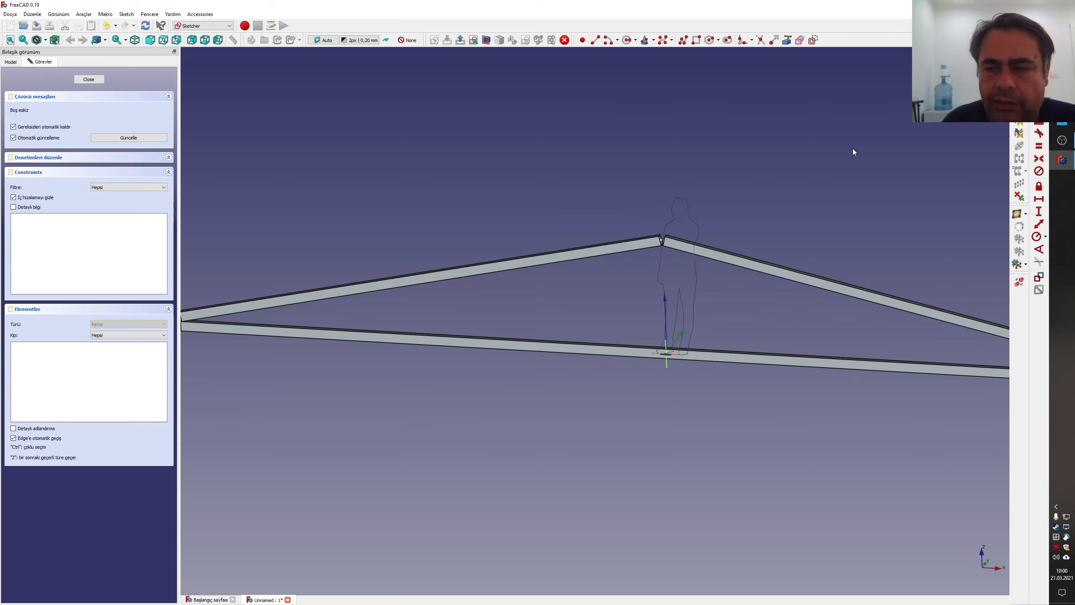
left_click(978, 78)
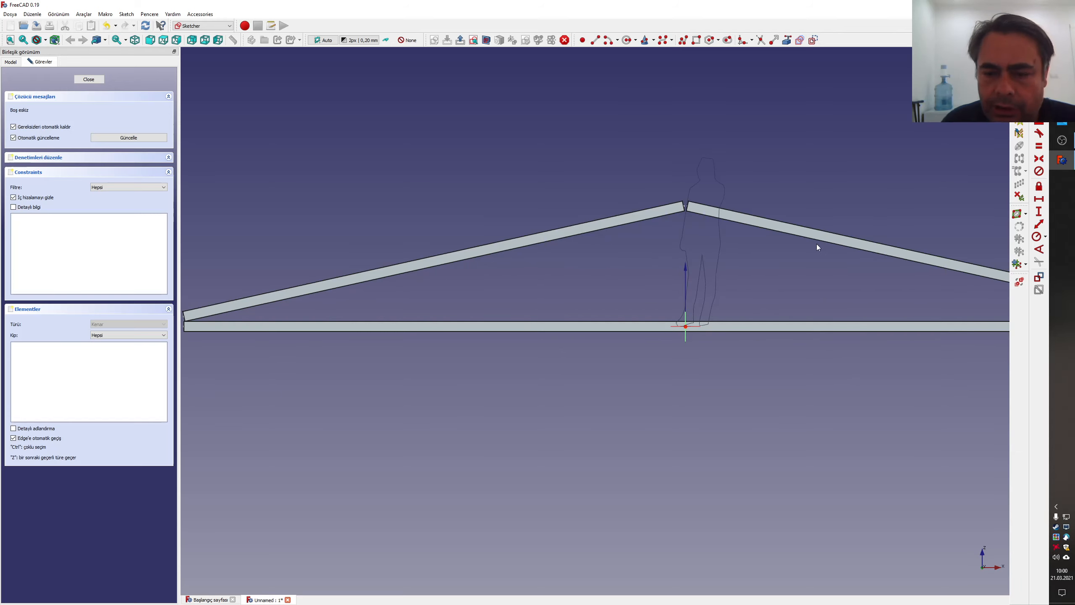
left_click(486, 41)
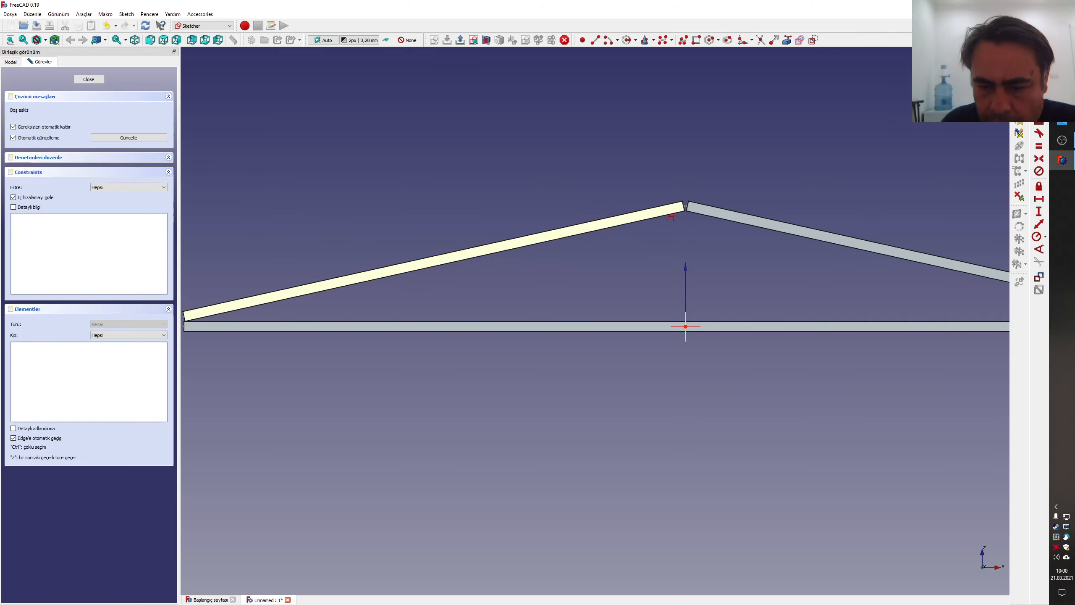
mouse_move(658, 317)
middle_mouse_down()
mouse_move(550, 365)
mouse_move(496, 367)
mouse_move(607, 341)
mouse_move(635, 356)
mouse_move(626, 372)
middle_mouse_up()
scroll(622, 372, "up", 2)
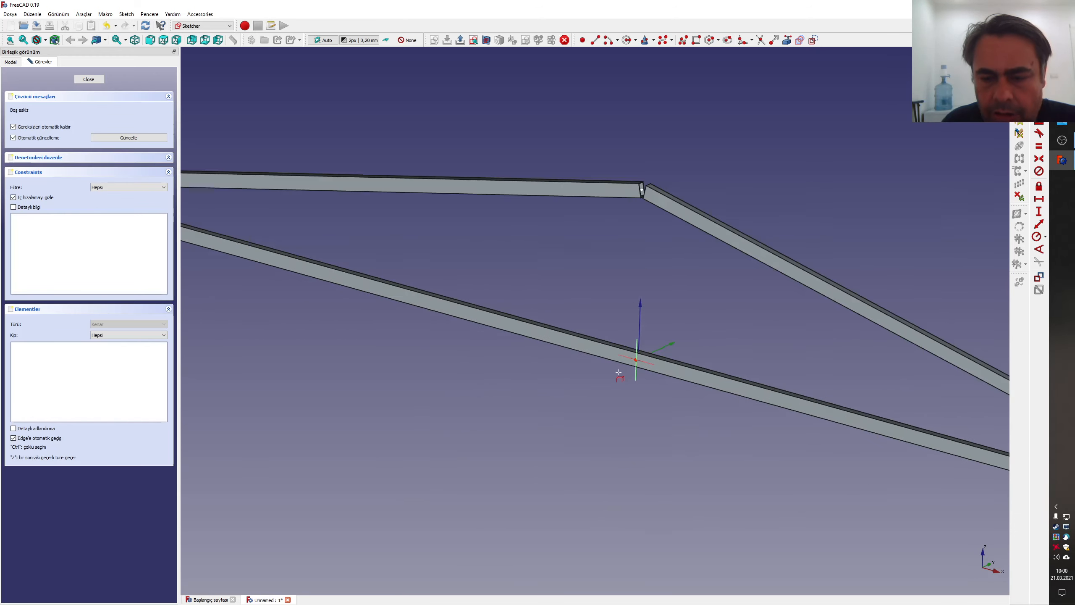
scroll(639, 203, "up", 4)
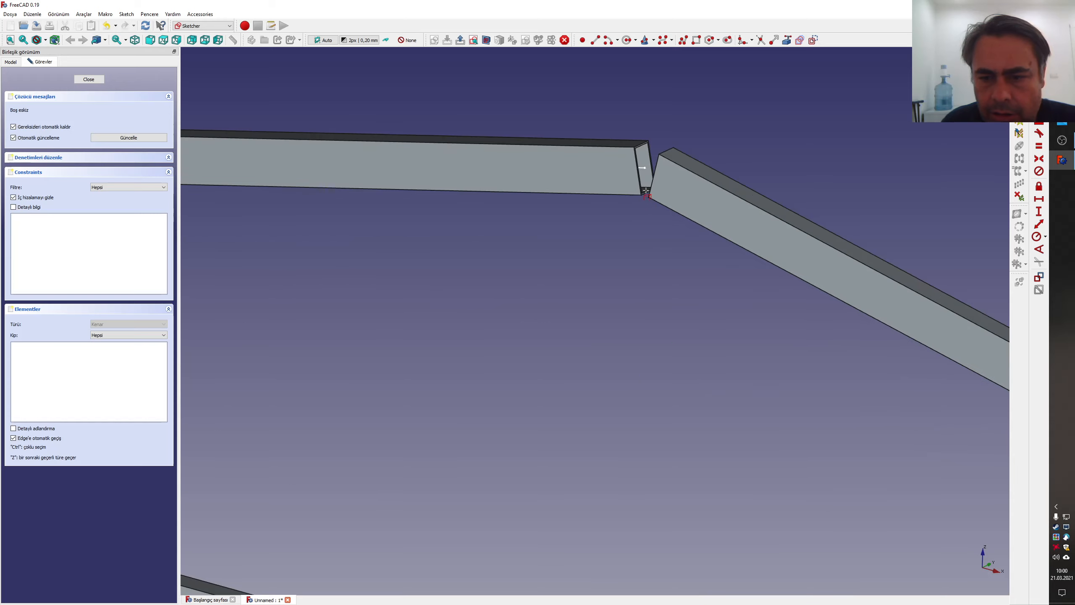
left_click(638, 170)
- Link the base beam's centre line as external geometry, picking it at the beam's open right end
scroll(641, 184, "down", 10)
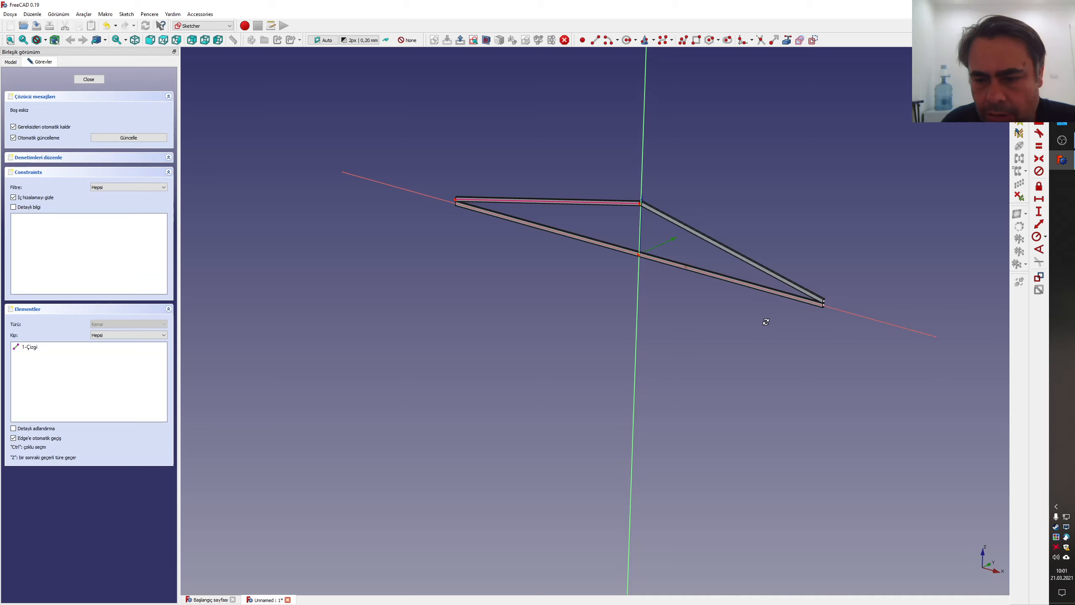
mouse_move(763, 317)
middle_mouse_down()
mouse_move(684, 312)
mouse_move(705, 305)
middle_mouse_up()
scroll(706, 296, "up", 5)
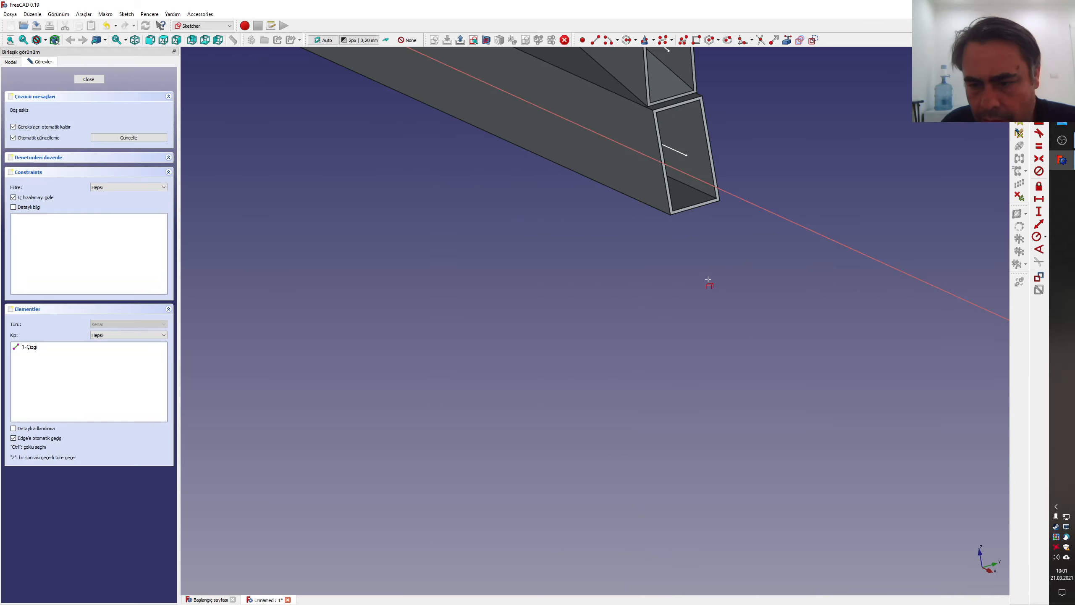
left_click(677, 152)
scroll(682, 203, "down", 5)
mouse_move(686, 240)
middle_mouse_down()
mouse_move(580, 307)
mouse_move(669, 199)
mouse_move(667, 214)
middle_mouse_up()
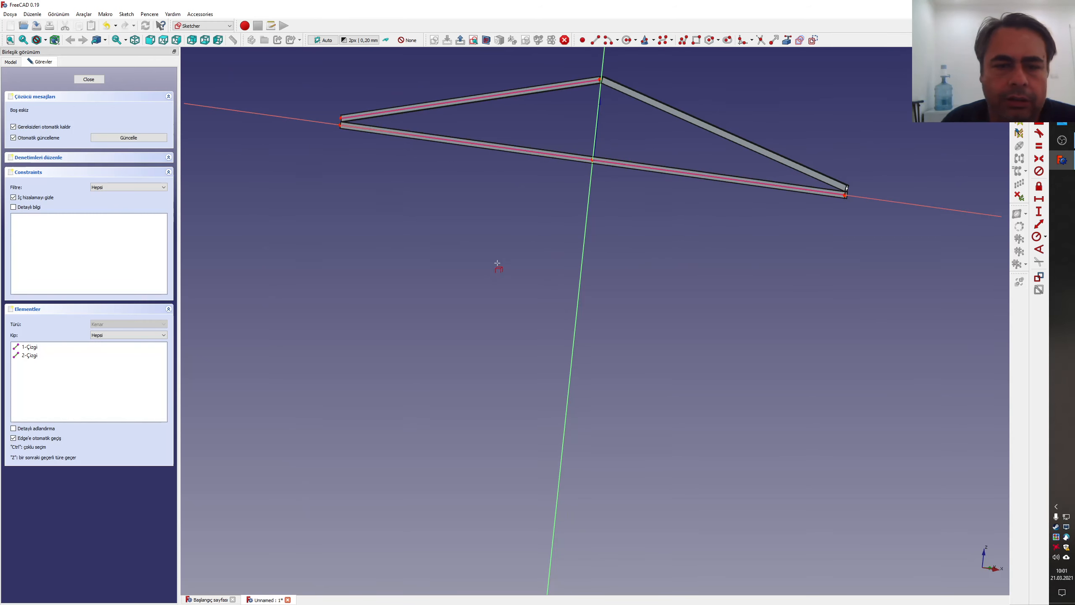
- Start a polyline on the base centre line just left of the vertical axis and run its first diagonal up to the left sloping beam's centre line
mouse_move(497, 262)
middle_mouse_down()
mouse_move(556, 288)
mouse_move(534, 296)
middle_mouse_up()
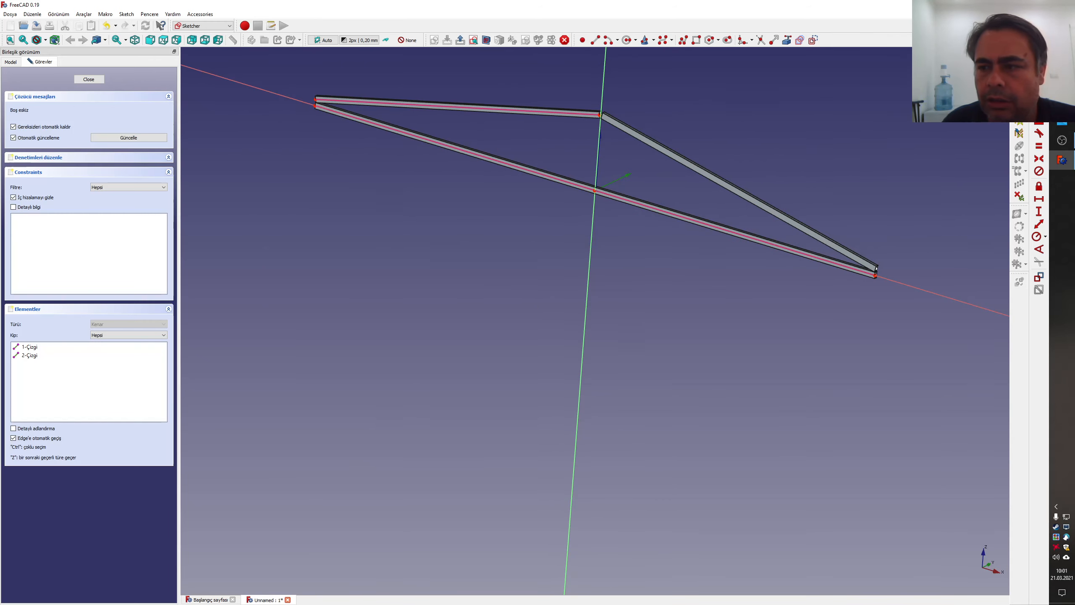
key("1")
scroll(766, 185, "down", 2)
scroll(525, 196, "up", 3)
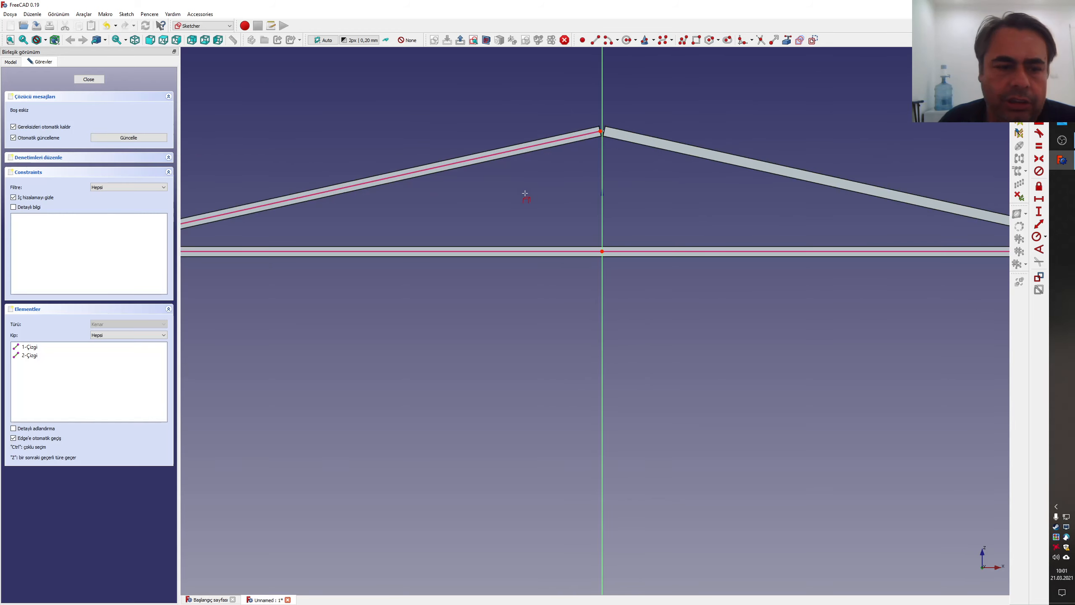
scroll(423, 197, "down", 1)
scroll(270, 218, "up", 2)
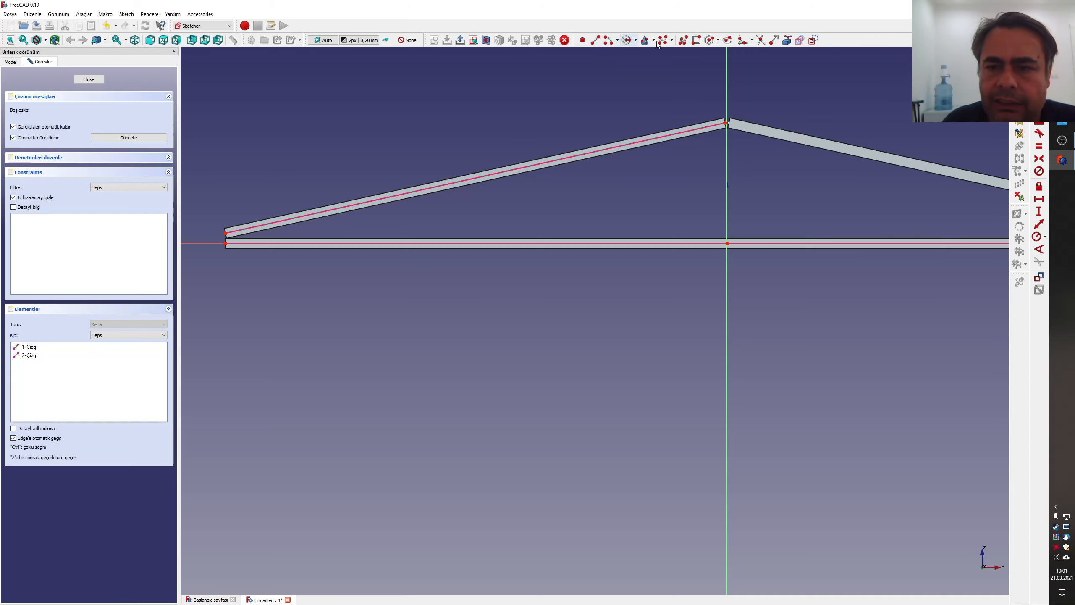
left_click(682, 45)
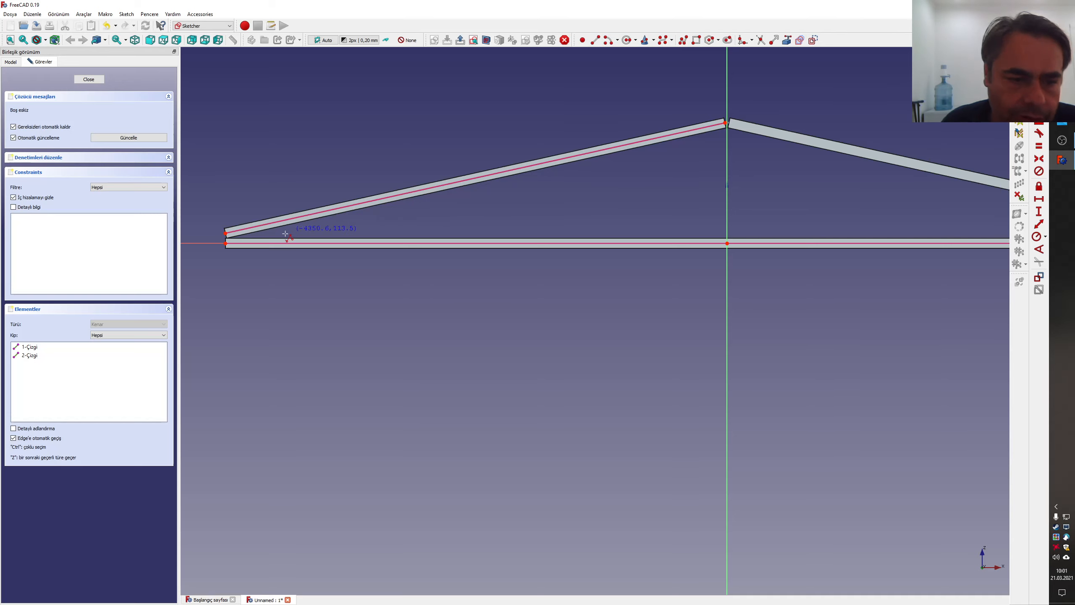
scroll(288, 235, "up", 3)
scroll(679, 224, "down", 5)
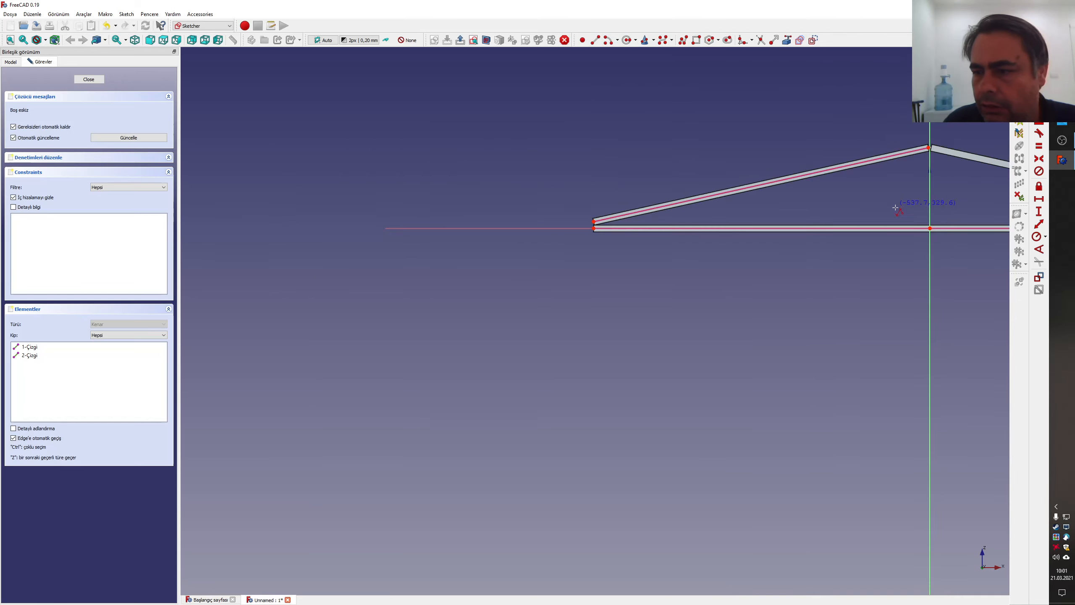
scroll(969, 173, "up", 3)
scroll(715, 144, "up", 3)
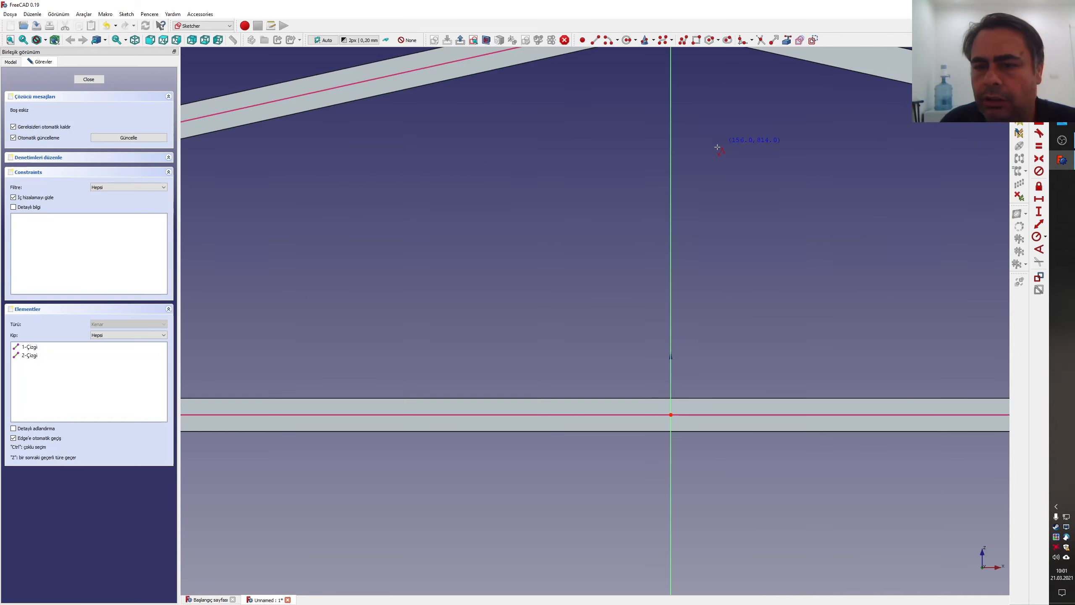
scroll(679, 108, "down", 2)
scroll(668, 96, "up", 2)
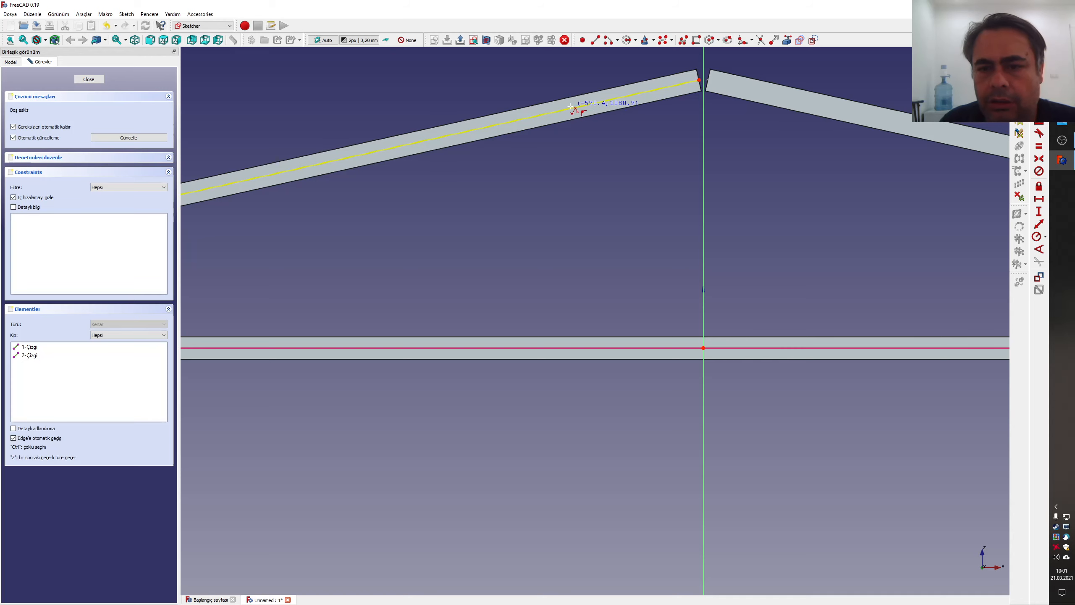
left_click(689, 347)
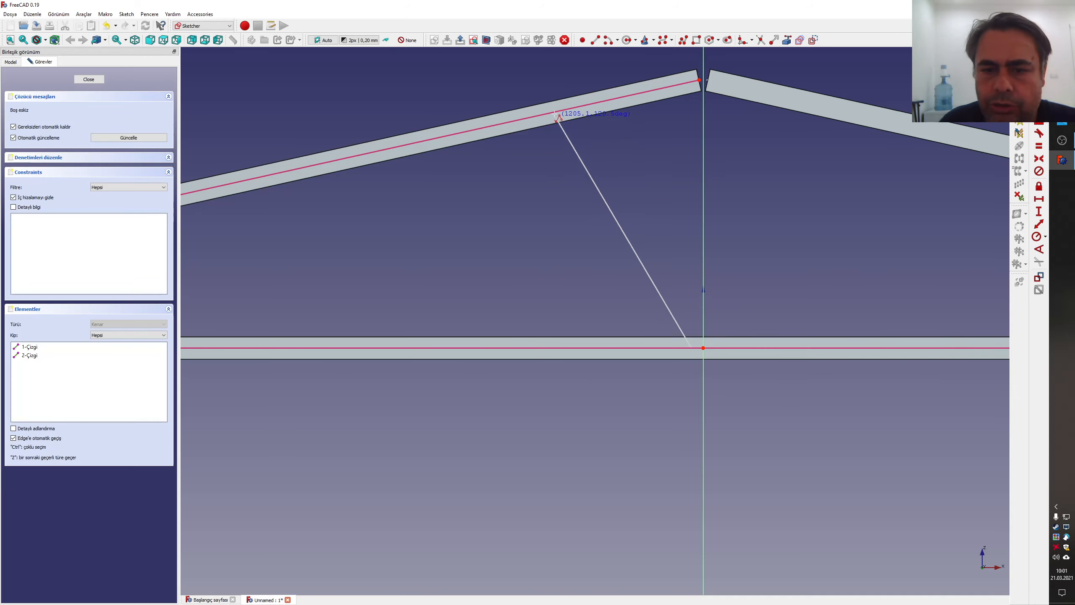
left_click(542, 115)
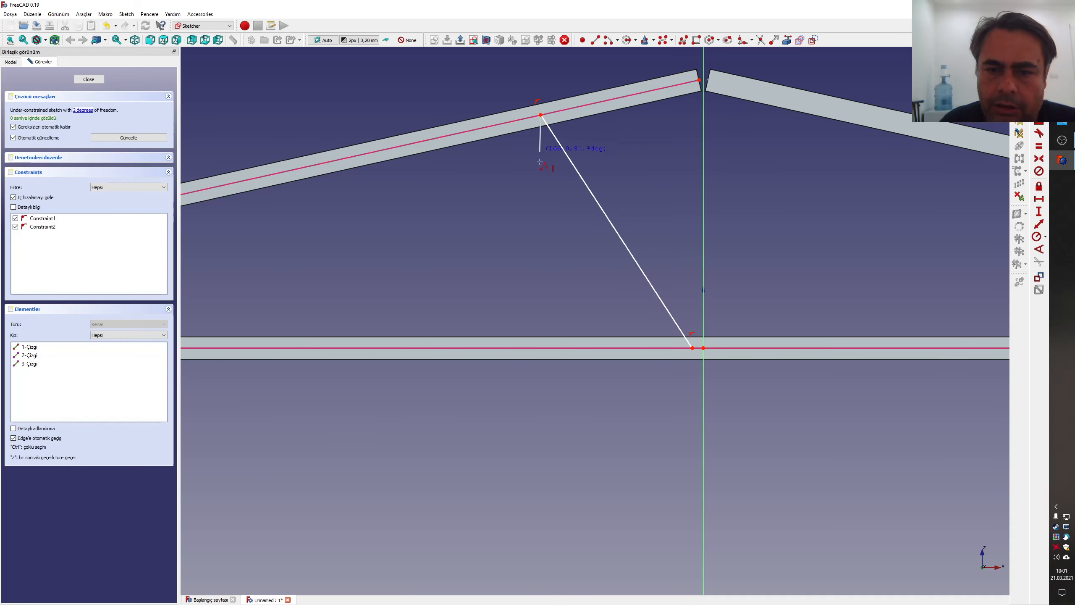
- Continue the polyline leftward with four diagonals alternating between the base and left sloping beam's centre lines, stopping on the sloping beam
scroll(423, 330, "down", 4)
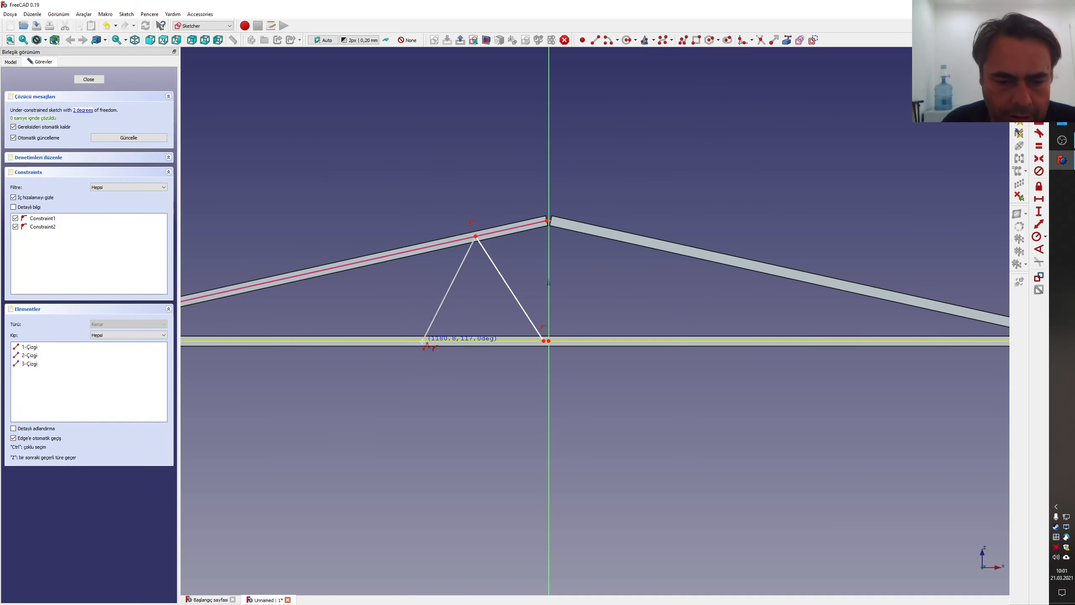
left_click(423, 340)
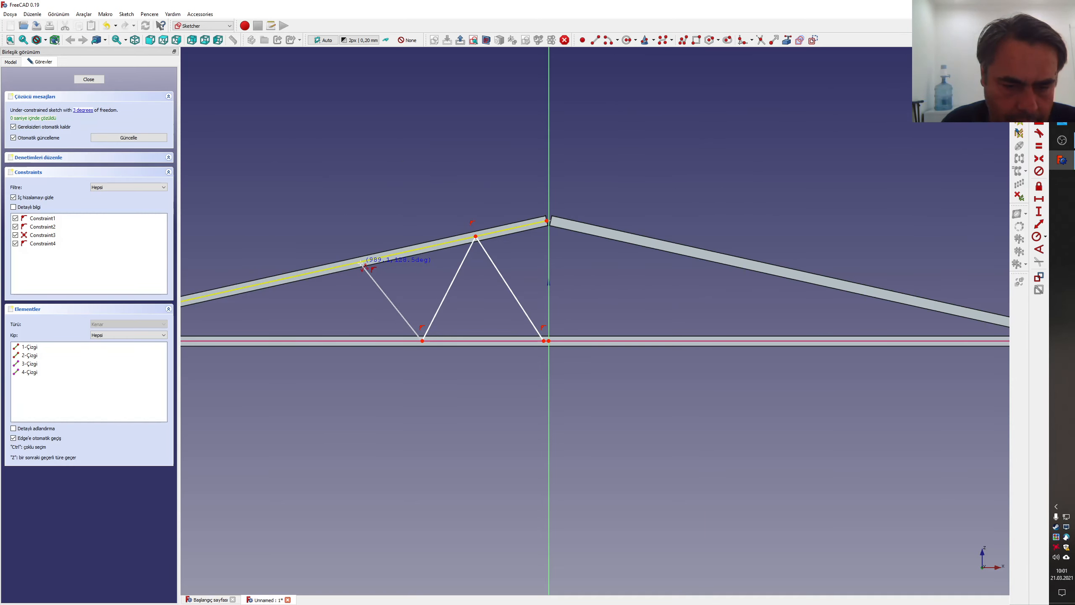
left_click(356, 267)
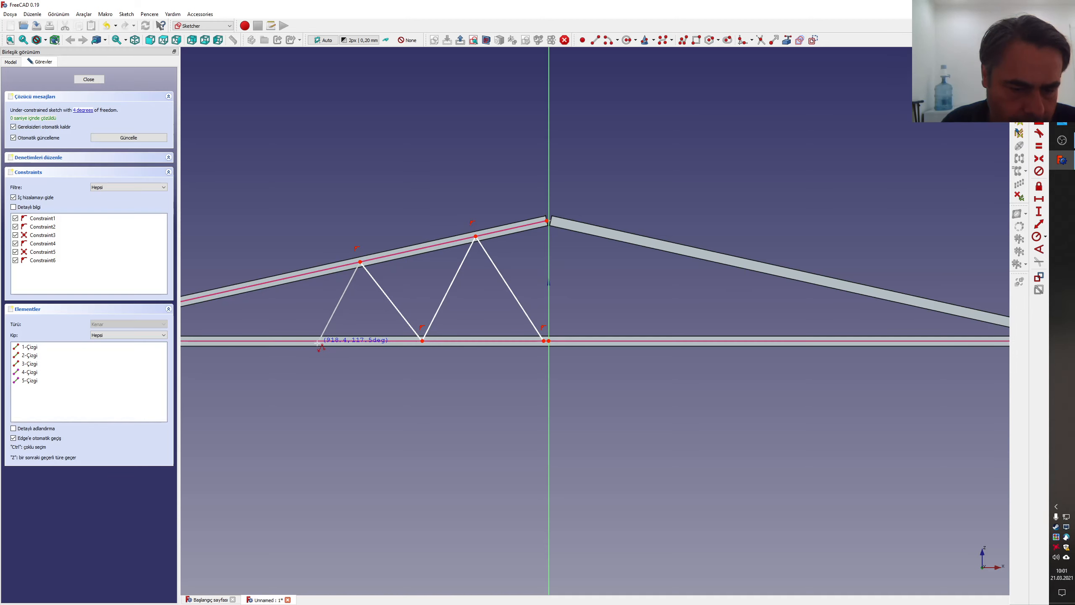
left_click(320, 341)
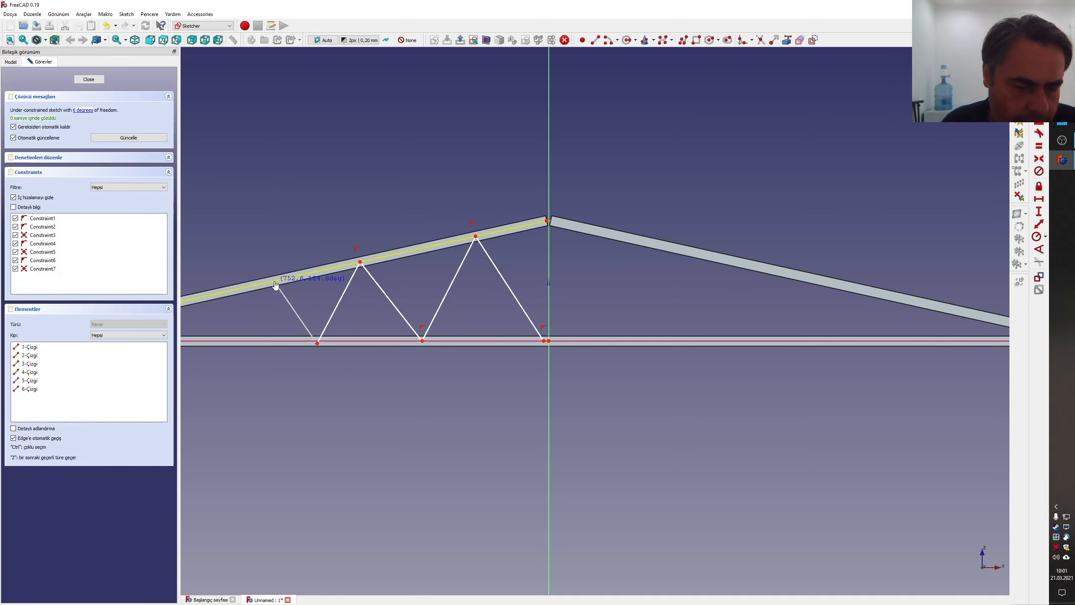
left_click(278, 280)
- Extend the zigzag leftward with three more diagonals: down to the base, up to the sloping beam's centre line, and down to the base centre line
scroll(272, 309, "down", 5)
scroll(272, 309, "up", 8)
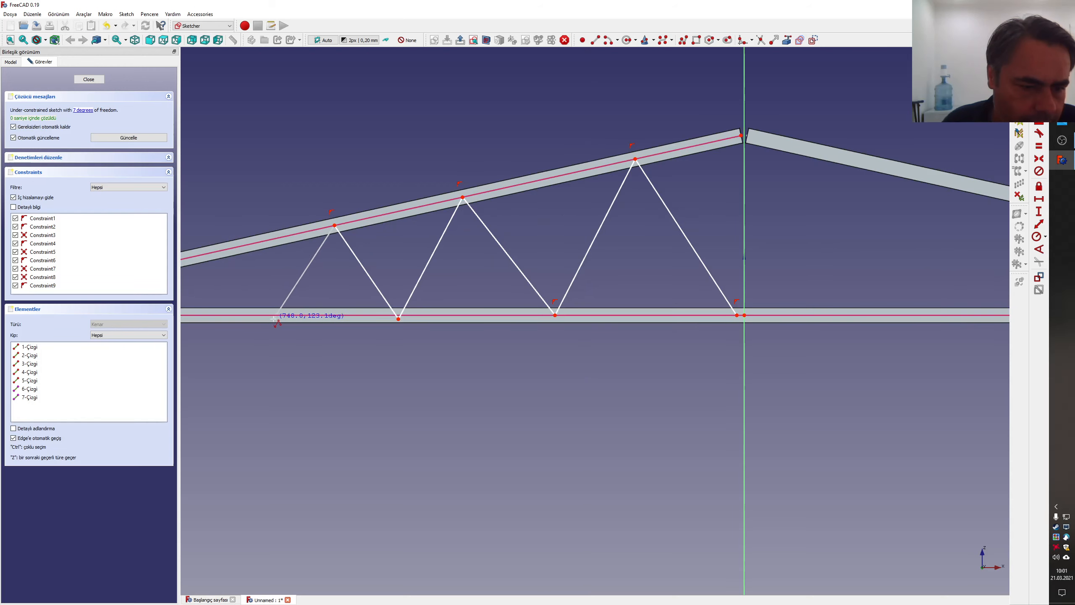
left_click(270, 320)
scroll(271, 320, "down", 5)
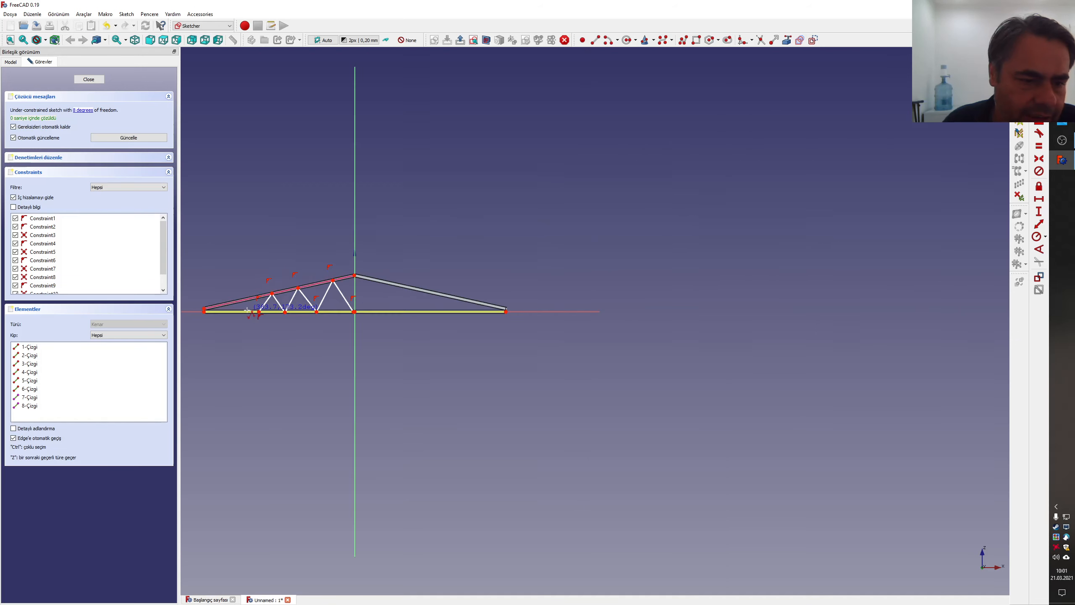
scroll(254, 309, "up", 5)
middle_click_drag(247, 305, 384, 285)
scroll(427, 249, "up", 2)
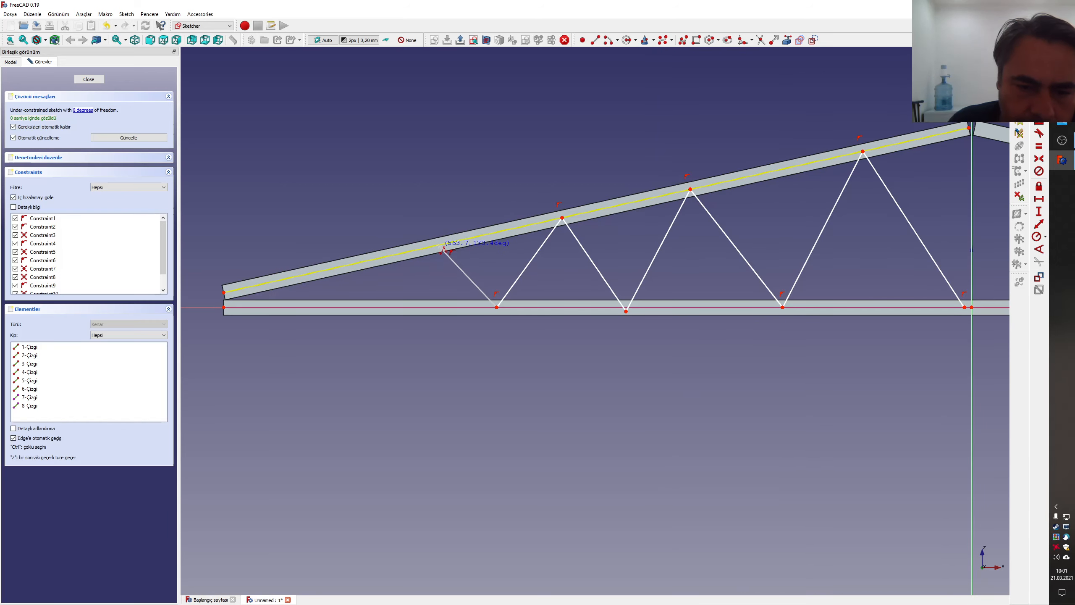
left_click(437, 245)
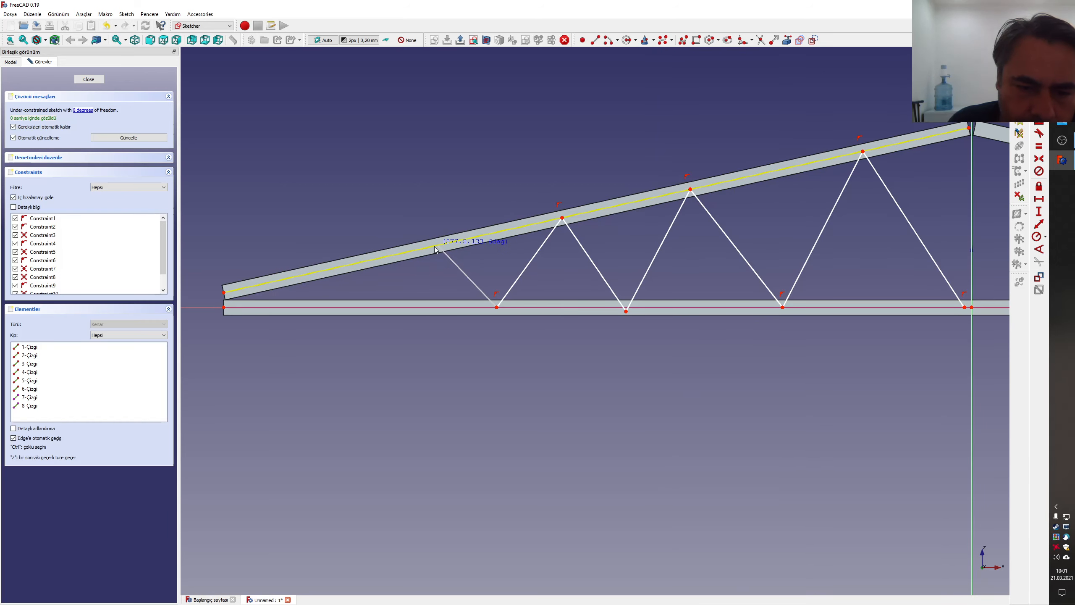
left_click(387, 308)
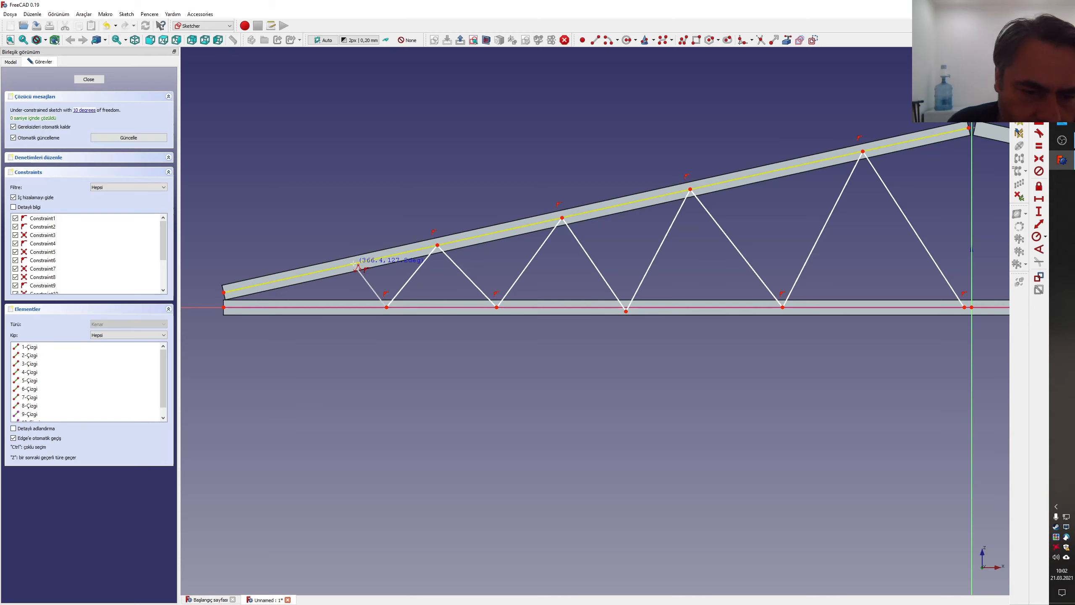
- Draw the last two diagonals near the truss's left end and finish the polyline on the base centre line
left_click(354, 263)
left_click(315, 307)
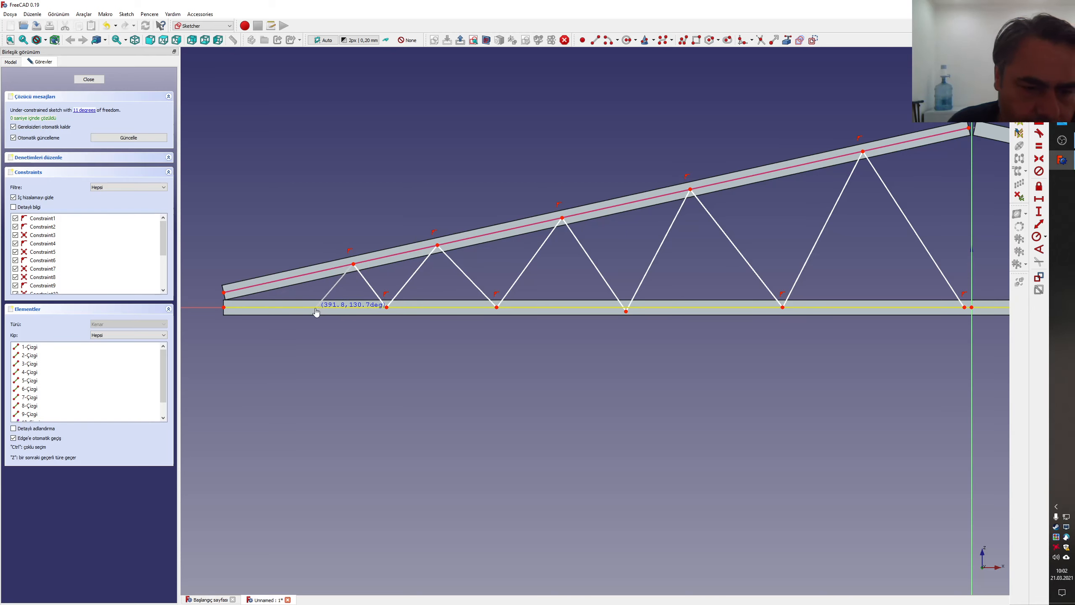
scroll(503, 296, "down", 7)
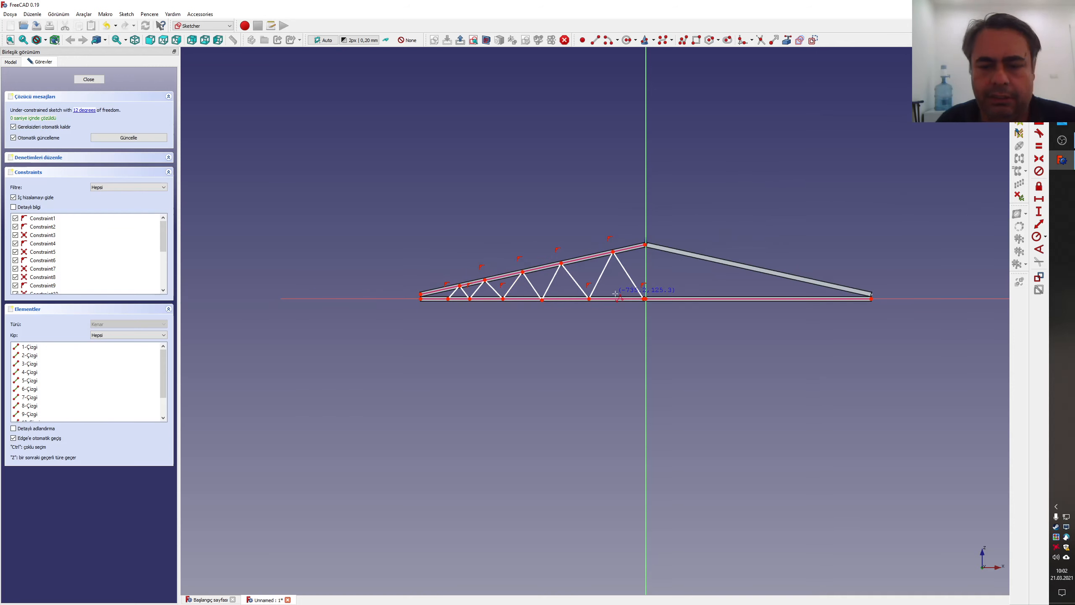
scroll(632, 291, "up", 4)
right_click(633, 292)
scroll(533, 250, "down", 2)
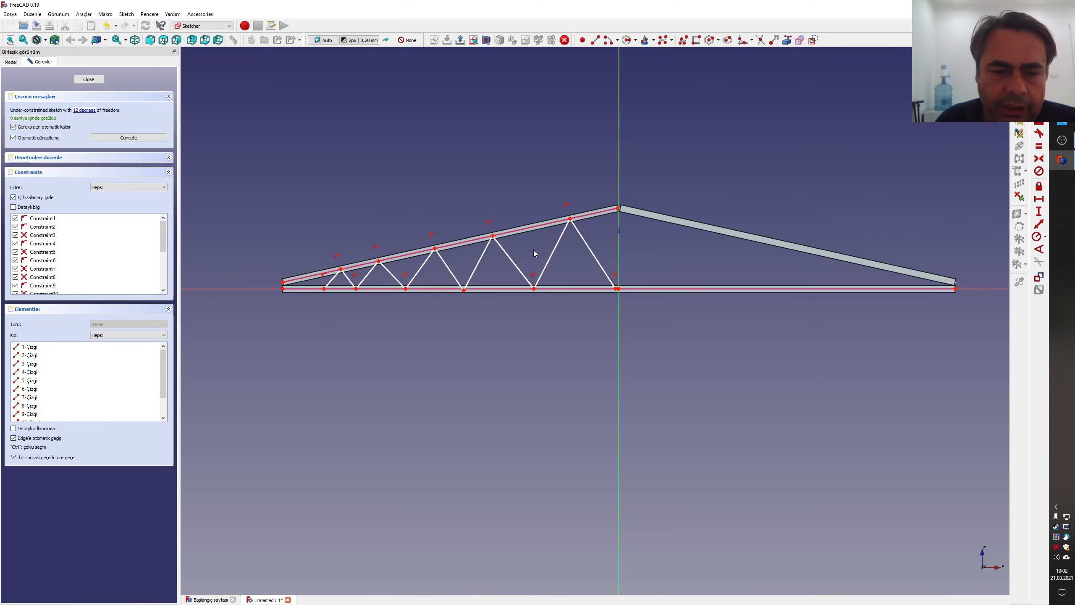
scroll(341, 270, "up", 2)
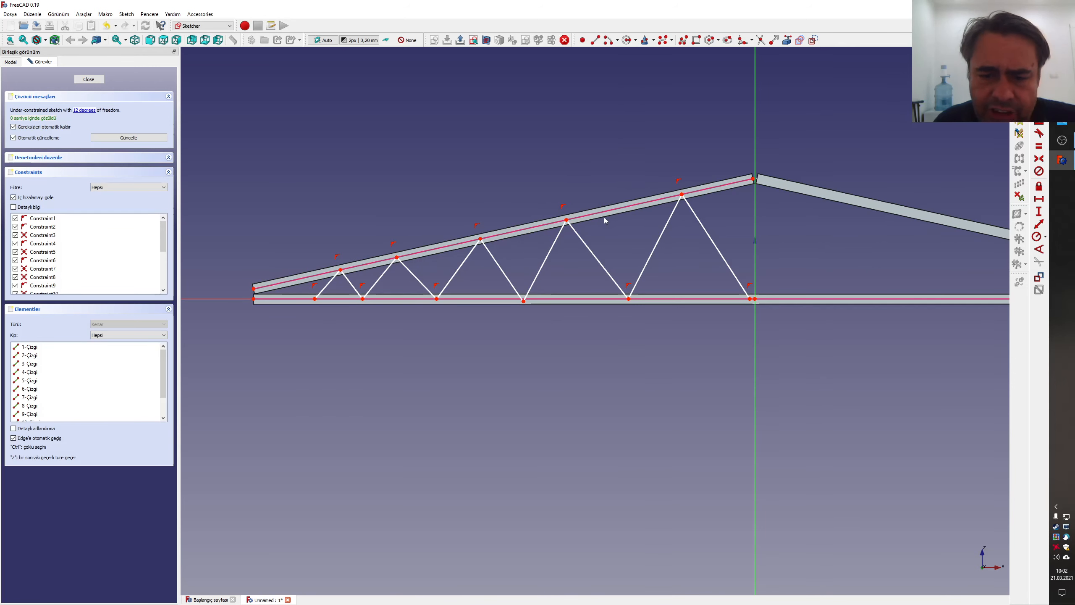
left_click(566, 220)
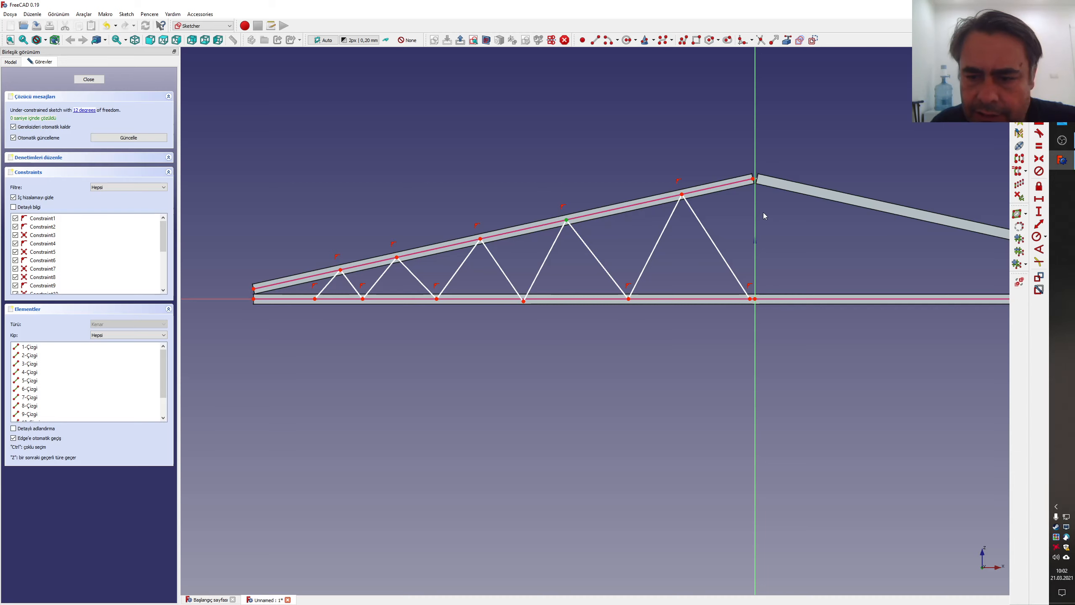
left_click(682, 195)
left_click(681, 194)
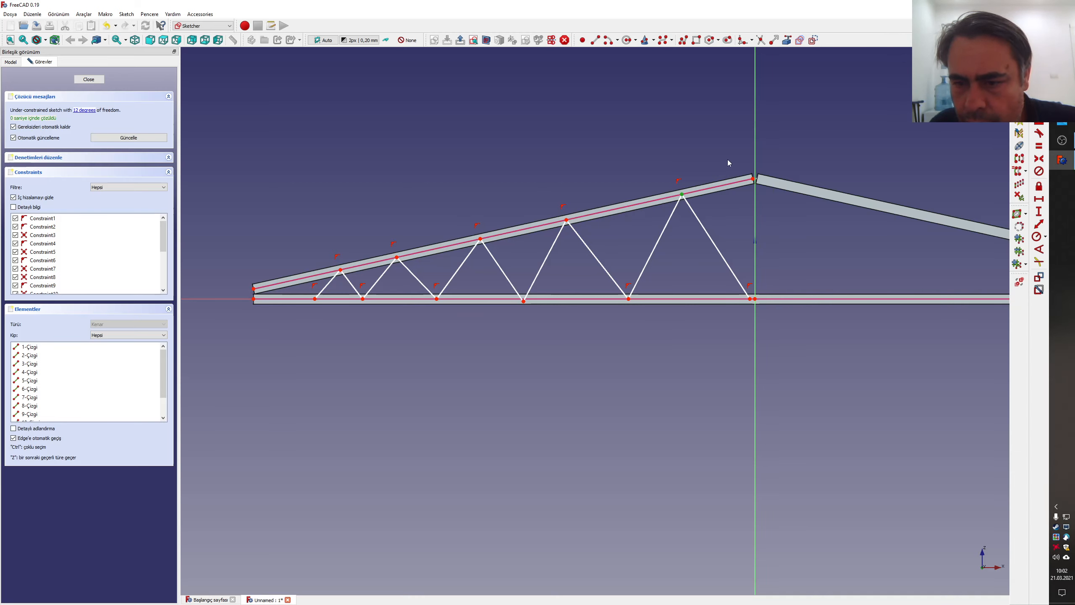
left_click(755, 153)
left_click(1039, 199)
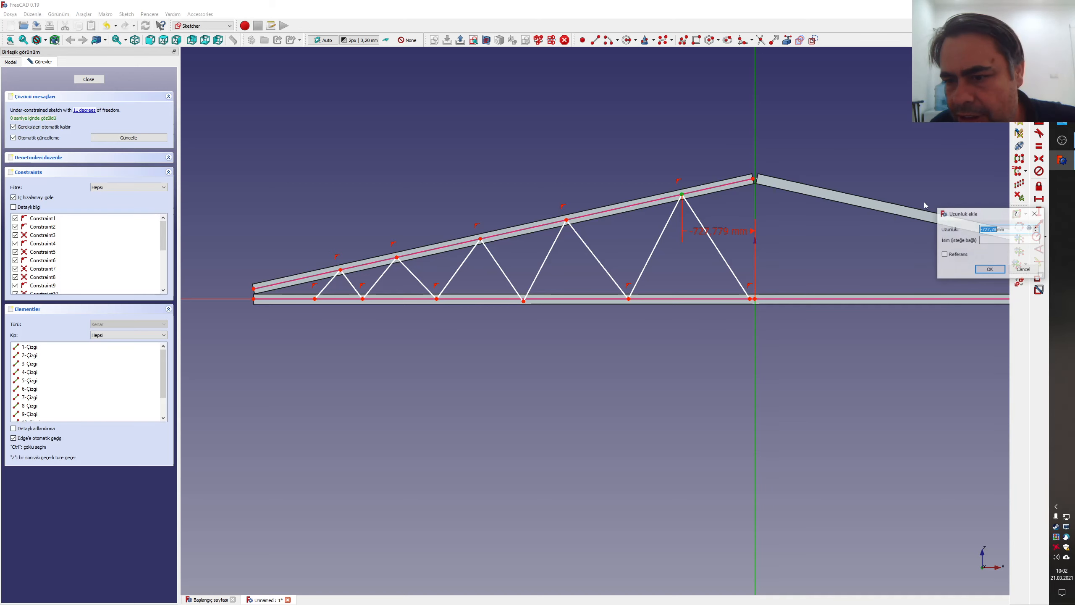
key("Escape")
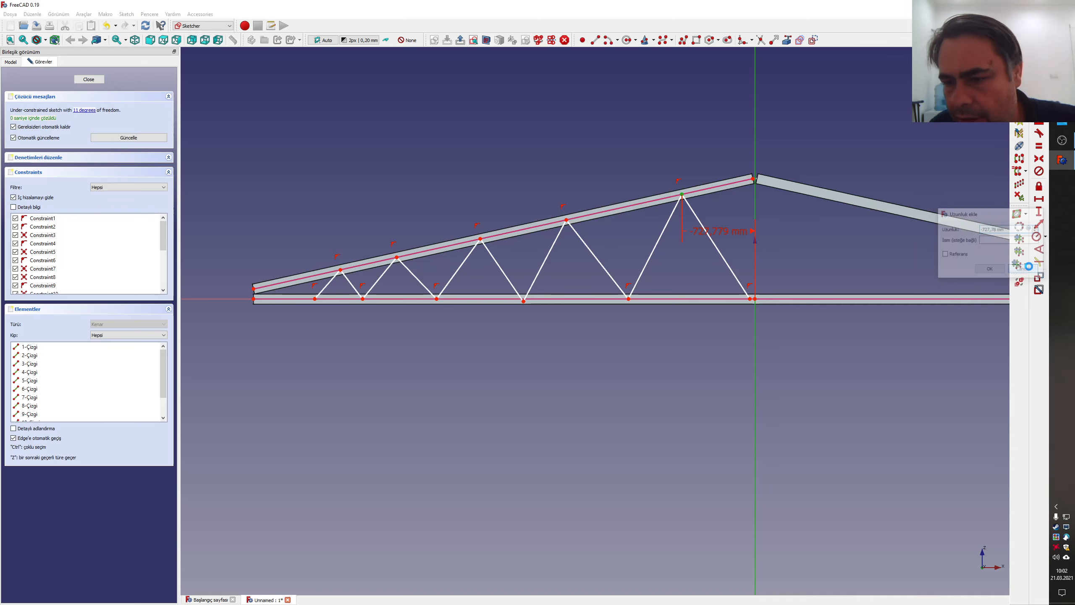
- Constrain the distance between the left sloping beam's apex endpoint and the nearest zigzag peak to 700 mm
scroll(752, 194, "up", 4)
left_click(756, 193)
left_click(752, 165)
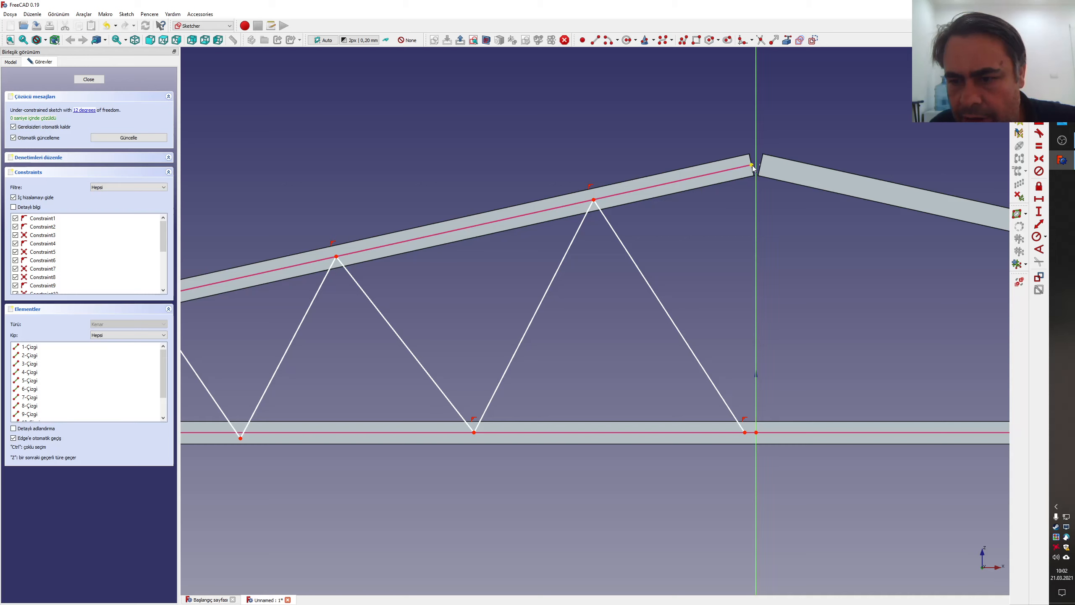
left_click(593, 200)
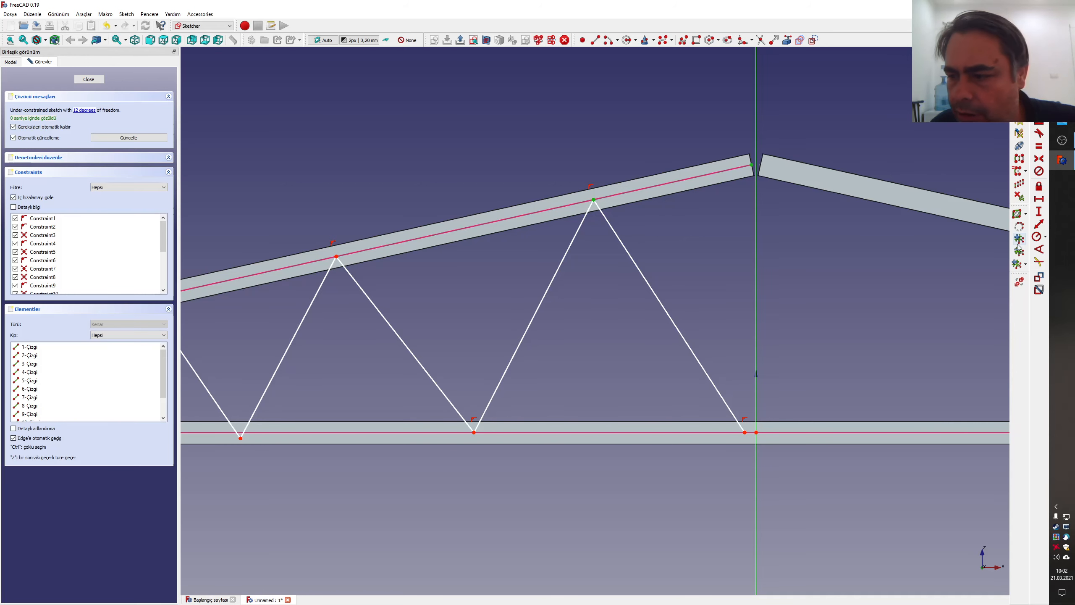
left_click(1039, 224)
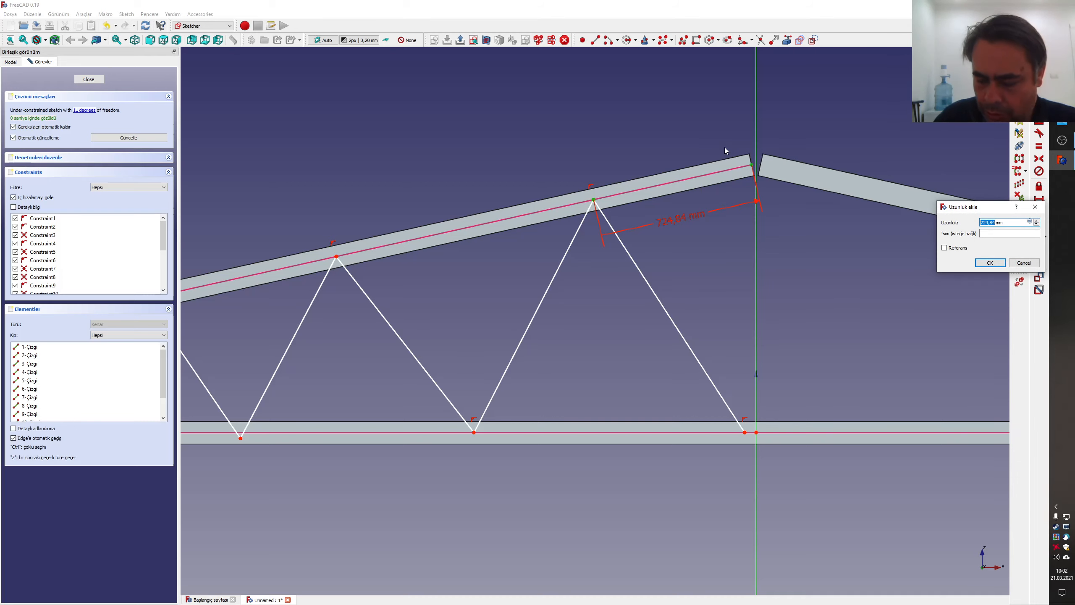
type("700")
key("Return")
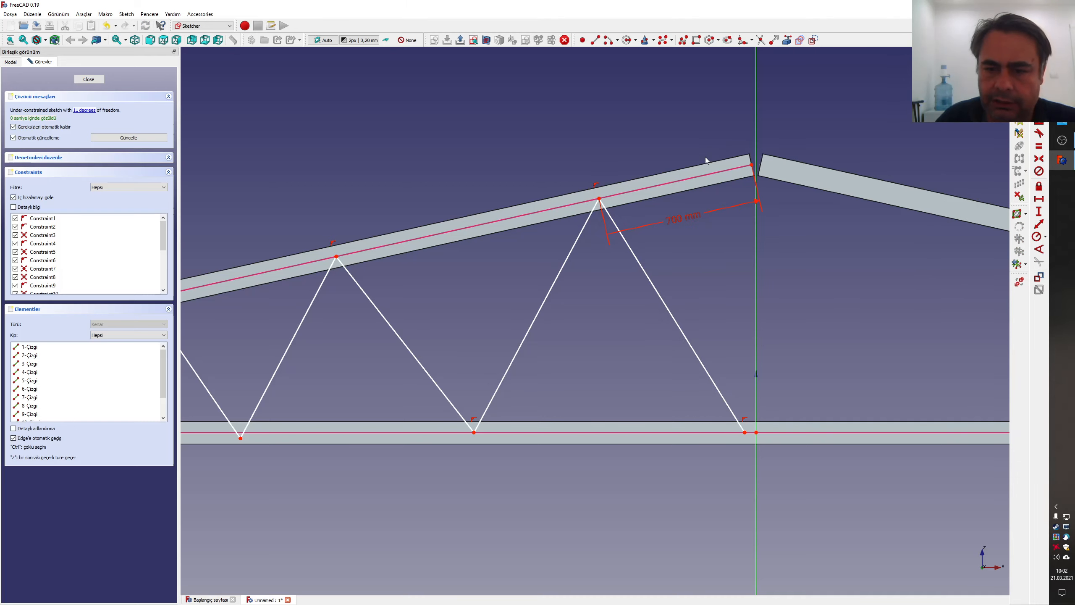
- Constrain the distance between the first and second zigzag peaks from the apex to 1000 mm
left_click(598, 199)
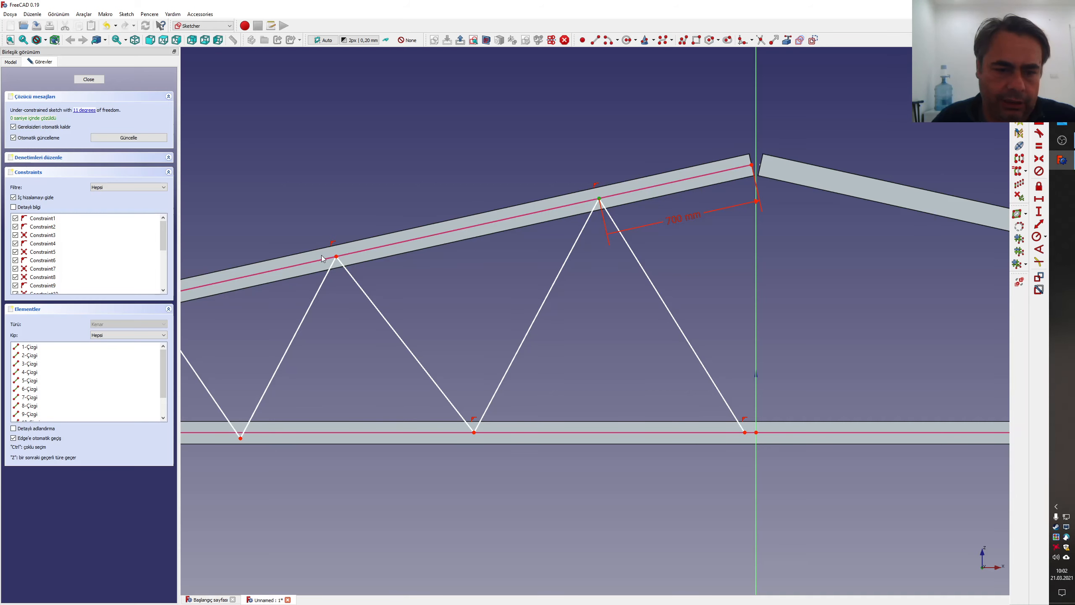
left_click(336, 257)
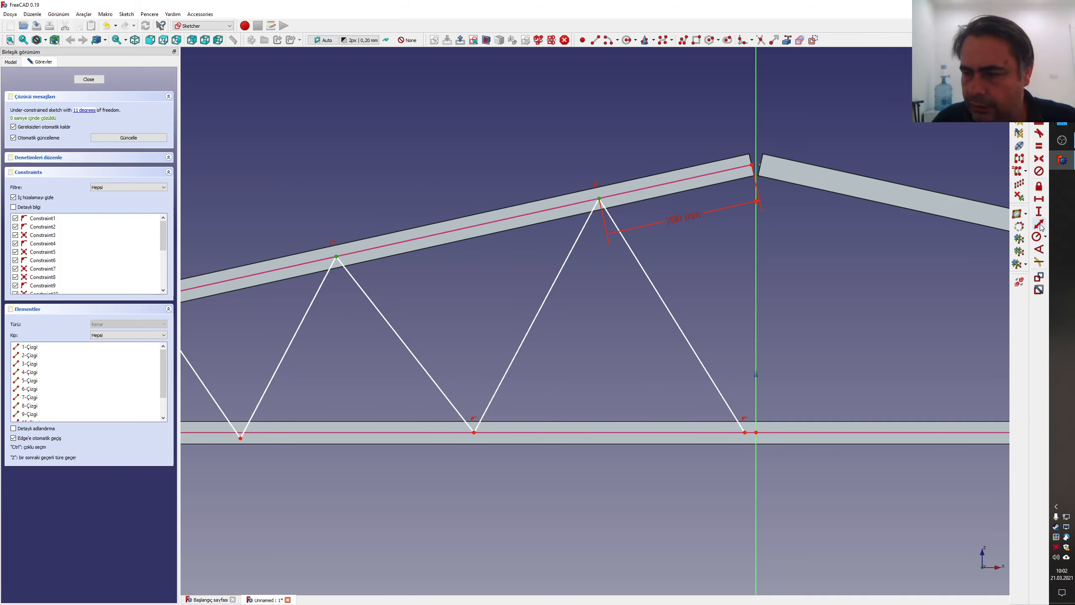
key("k")
key("d")
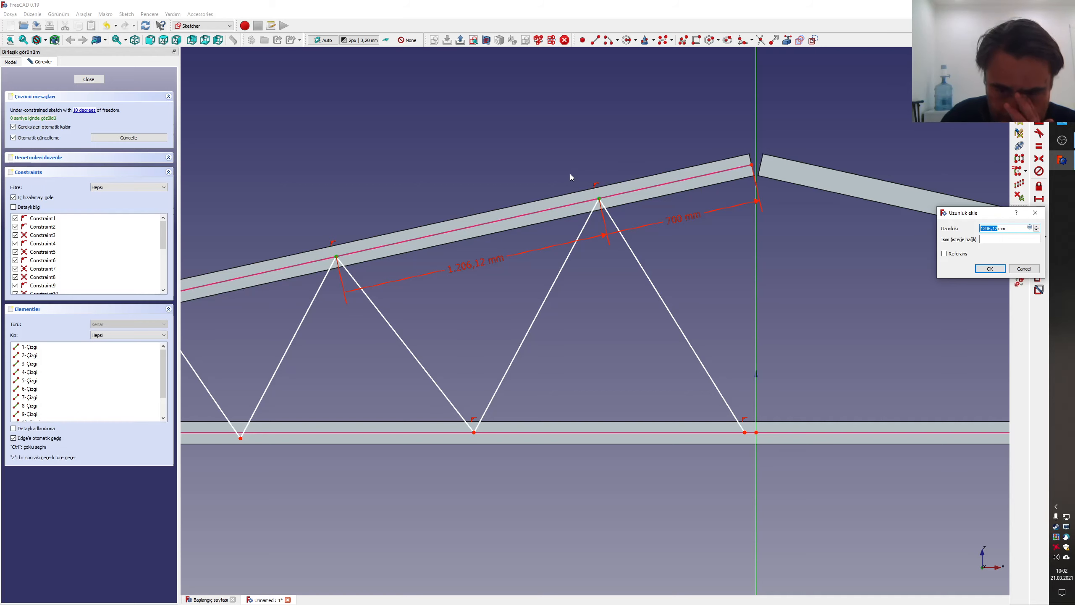
type("1.000")
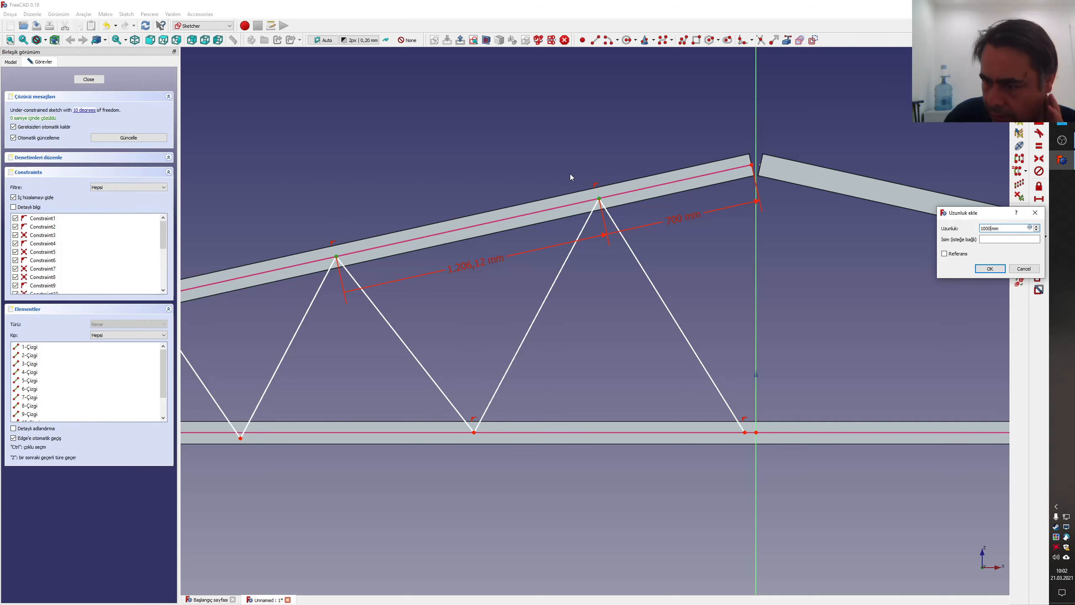
key("Return")
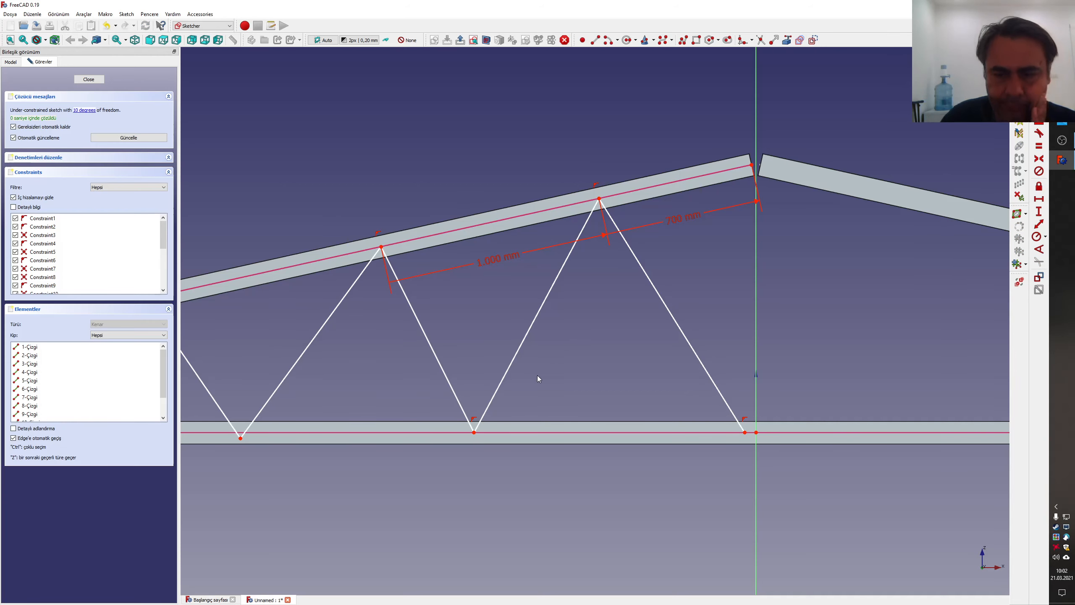
- Move the base node between the first and second peaks along the base centre line toward the vertical axis
scroll(538, 375, "down", 2)
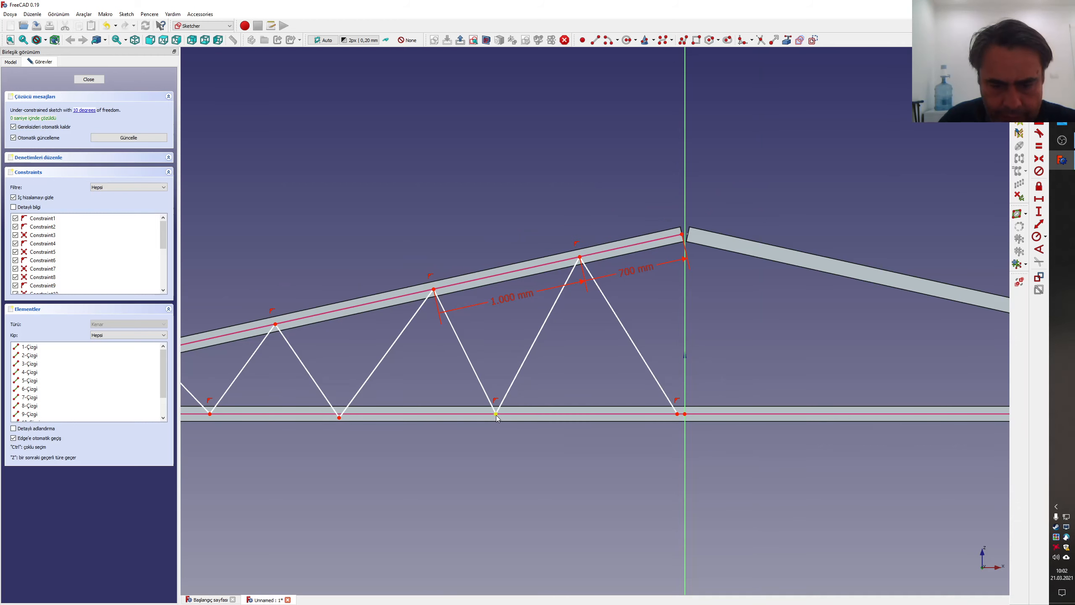
mouse_move(496, 414)
left_mouse_down()
mouse_move(534, 415)
mouse_move(525, 414)
left_mouse_up()
- Constrain the distance between the second and third zigzag peaks from the apex to 1000 mm
scroll(524, 411, "down", 3)
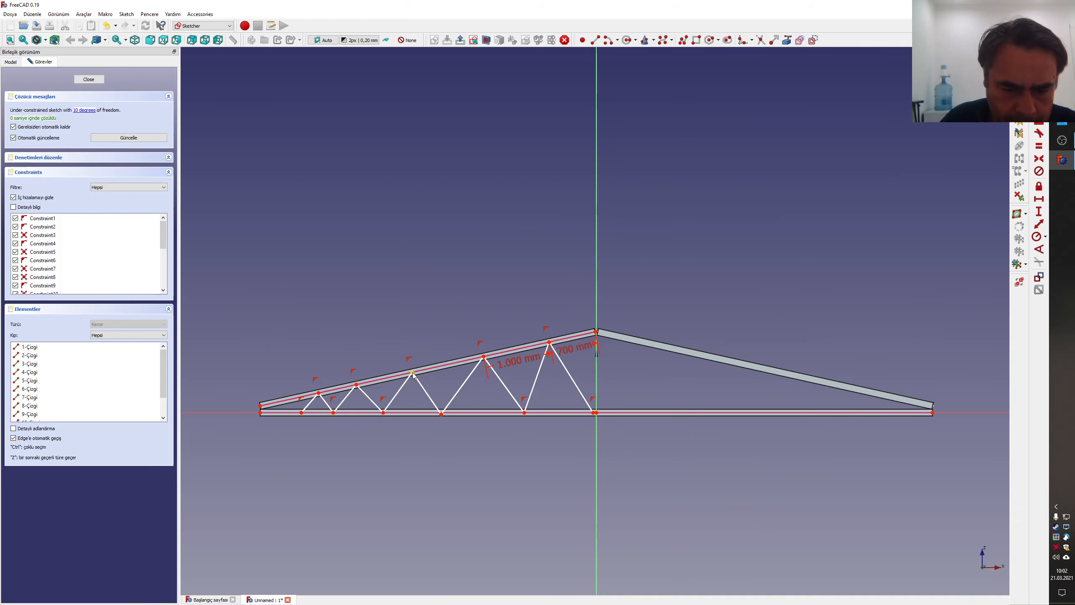
left_click(484, 357)
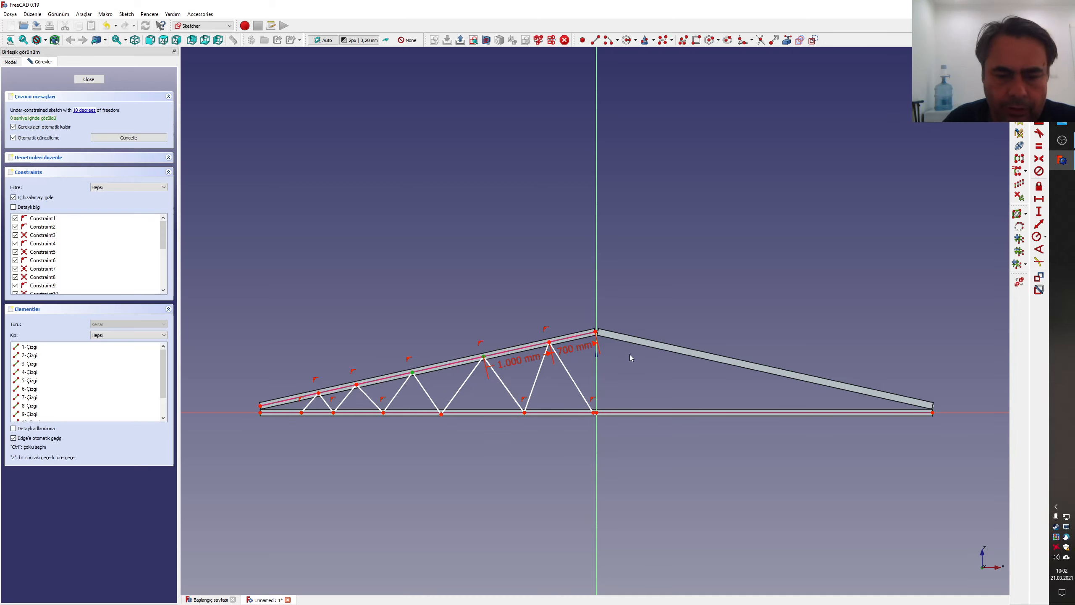
left_click(1039, 224)
type("1000")
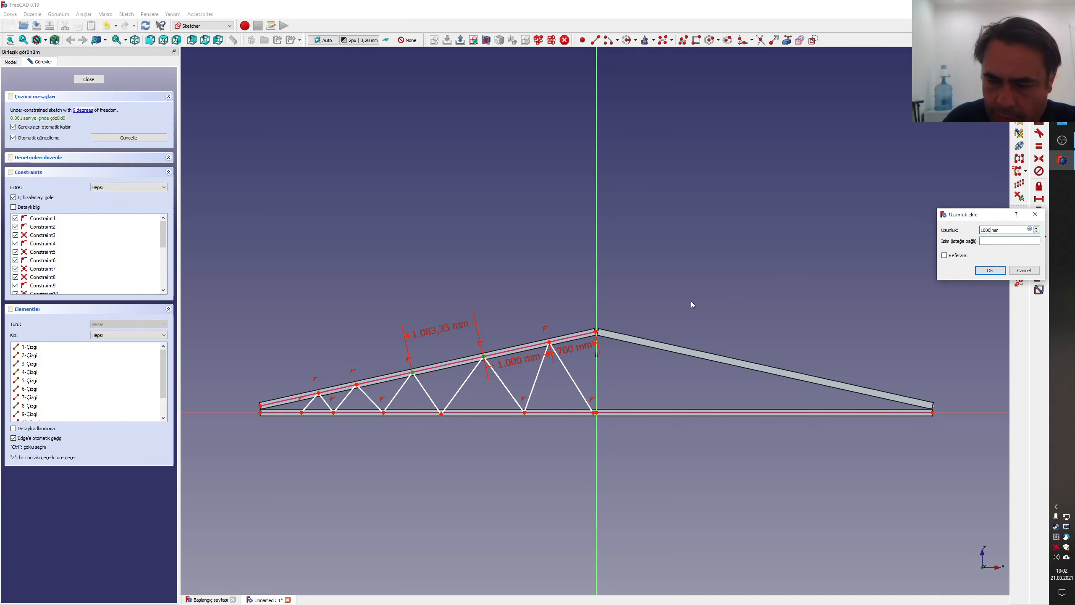
key("Return")
- Constrain the distance between the third and fourth zigzag peaks from the apex to 1000 mm
scroll(406, 385, "up", 4)
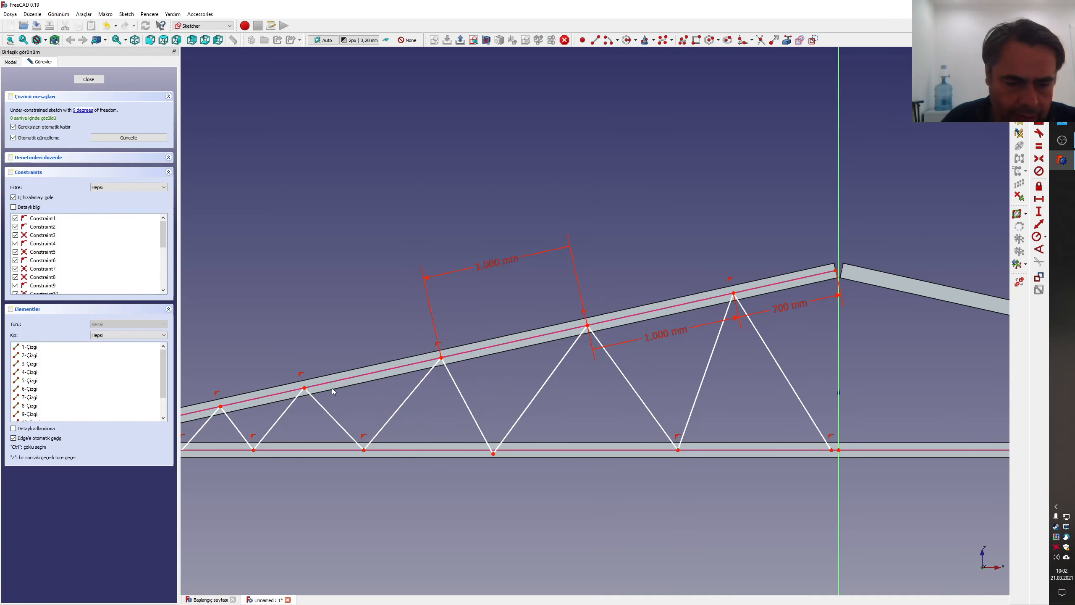
left_click(440, 358)
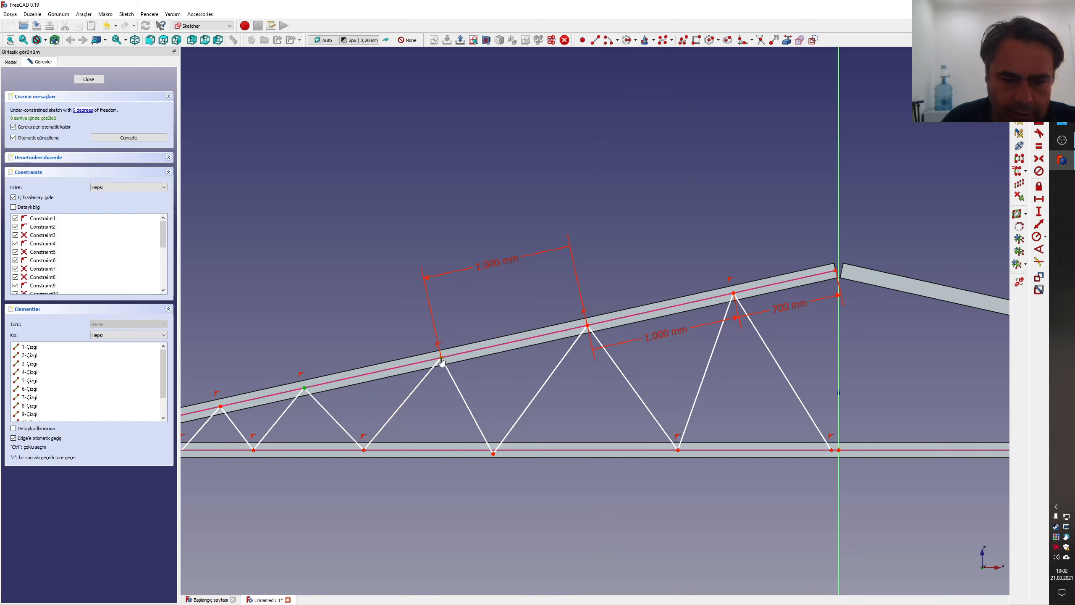
left_click(1039, 224)
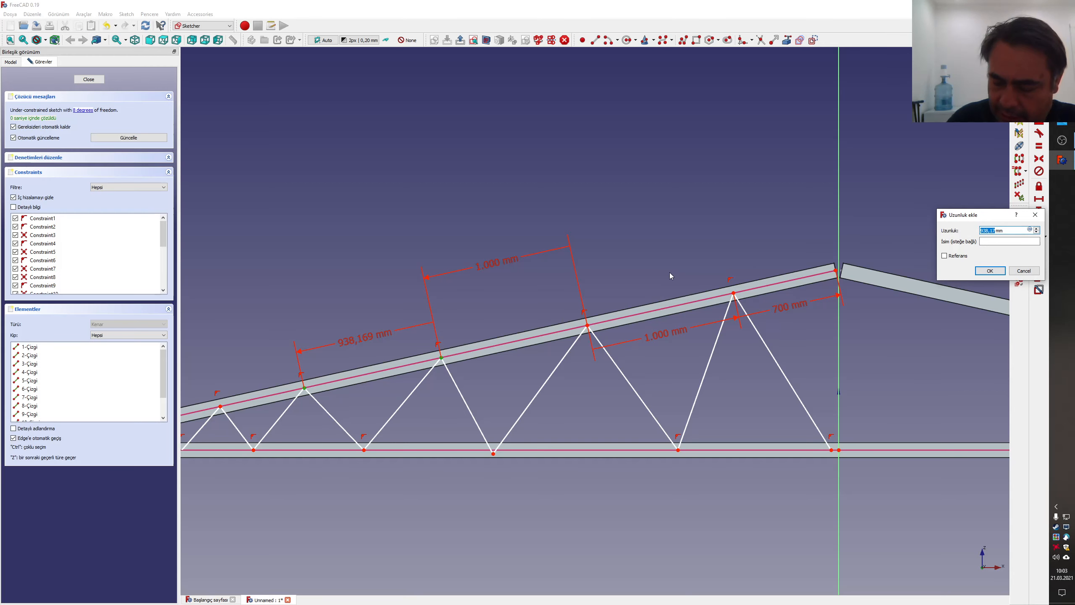
type("1000")
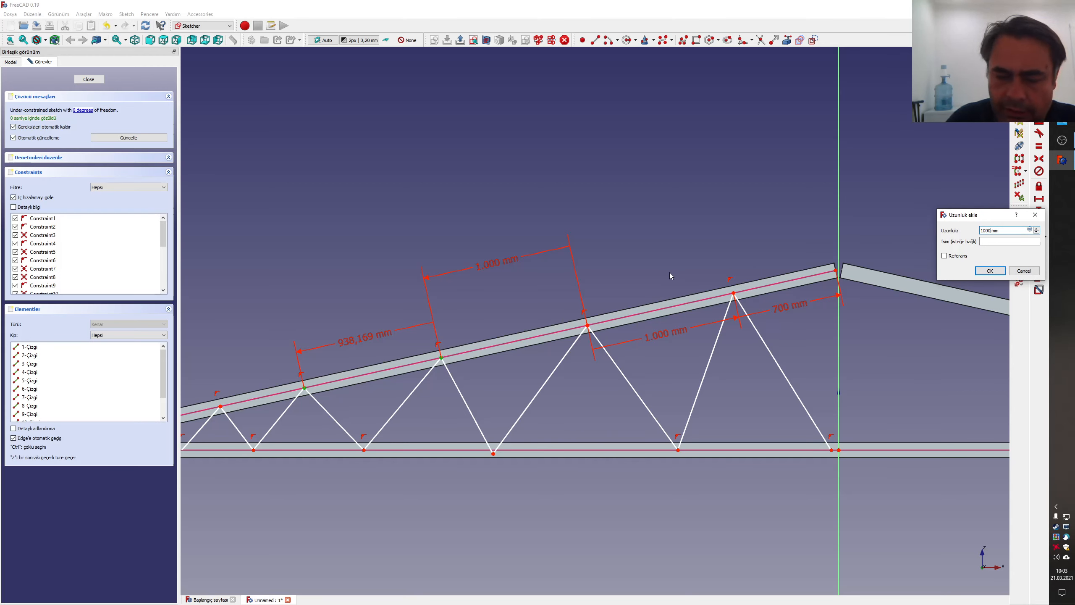
key("Return")
scroll(509, 369, "down", 5)
scroll(459, 381, "up", 5)
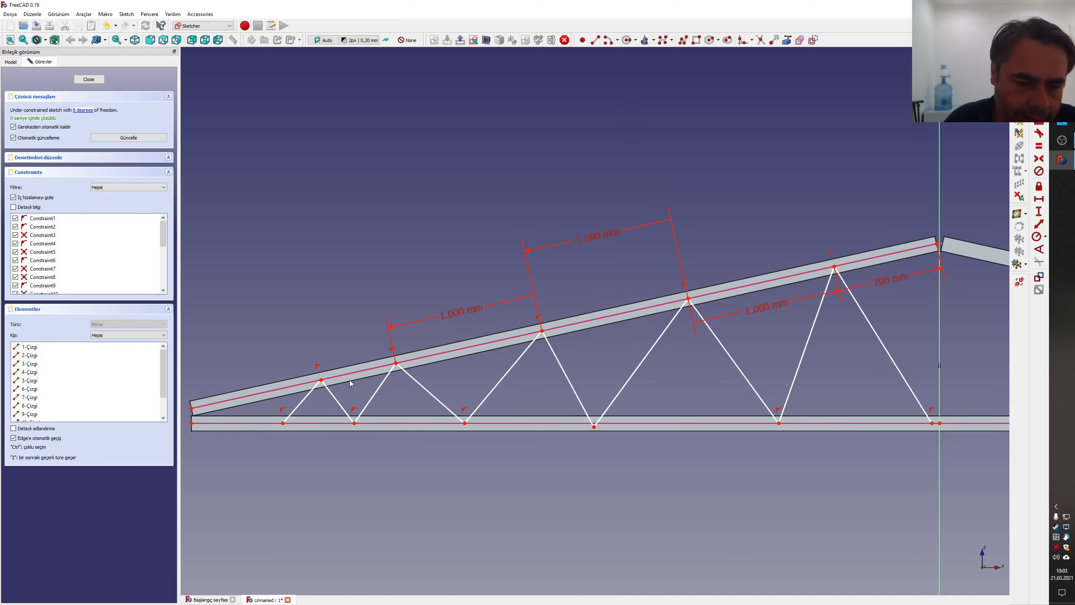
- Constrain the distance between the fourth and fifth zigzag peaks from the apex to 1000 mm
left_click(322, 380)
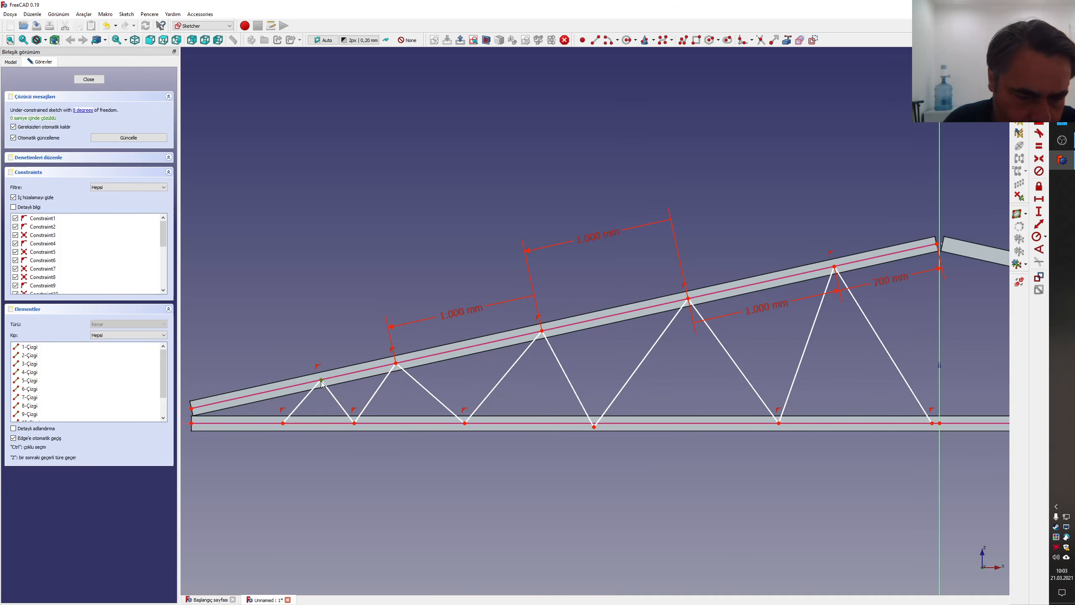
left_click(1041, 225)
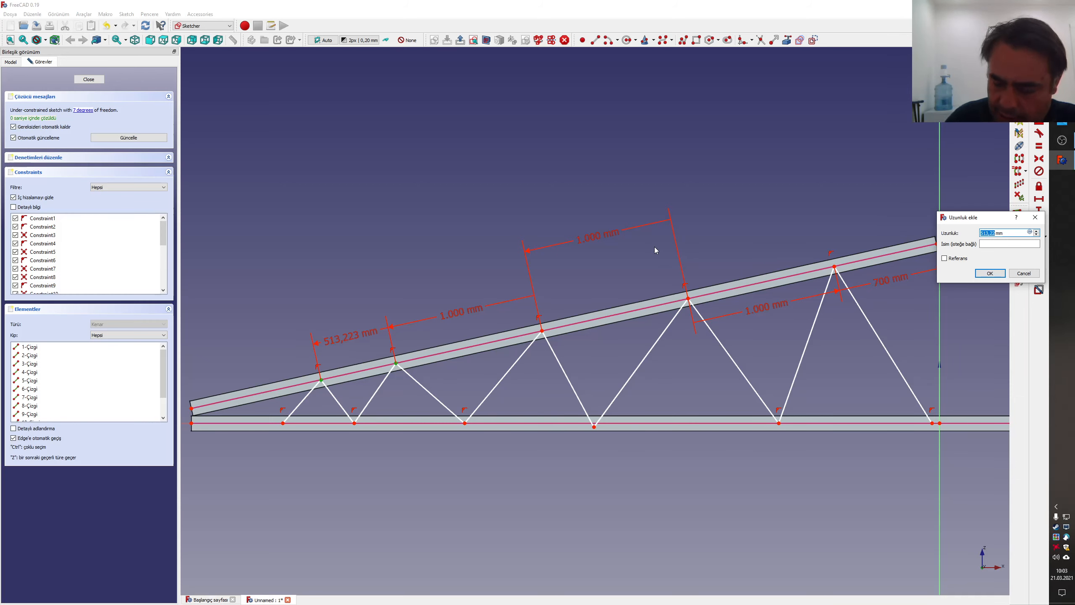
type("1000")
key("Return")
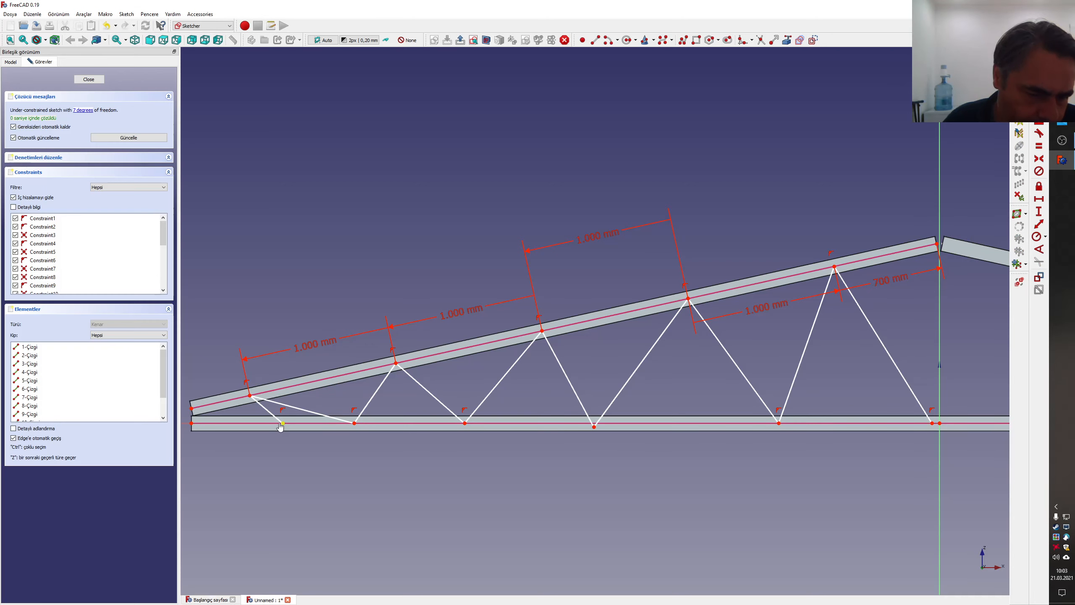
- Move the outermost base node directly beneath the fifth peak and delete the short web member between them
left_click_drag(282, 422, 251, 422)
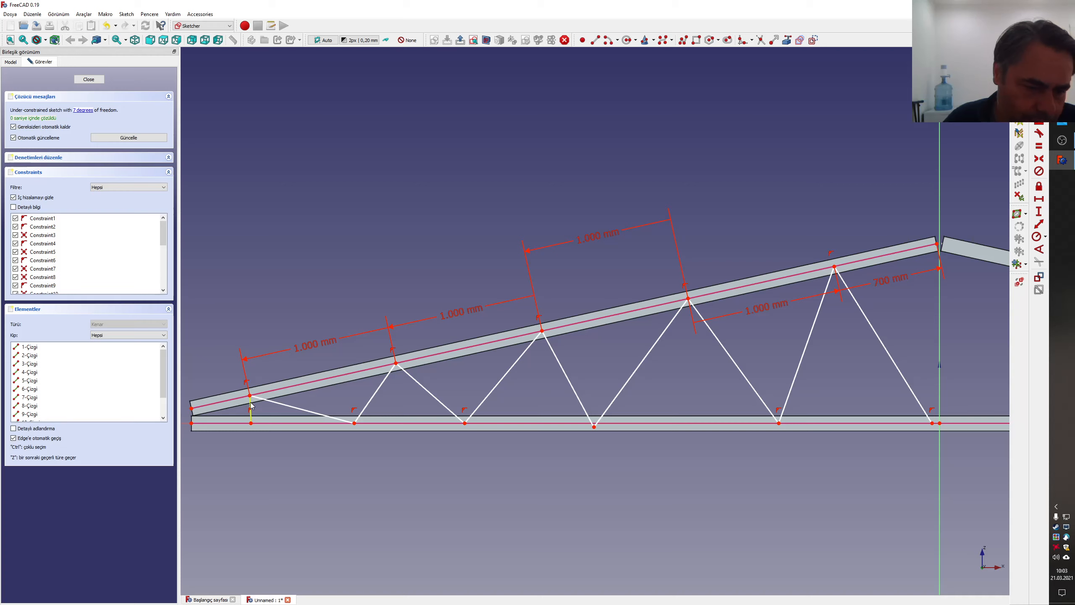
left_click(252, 417)
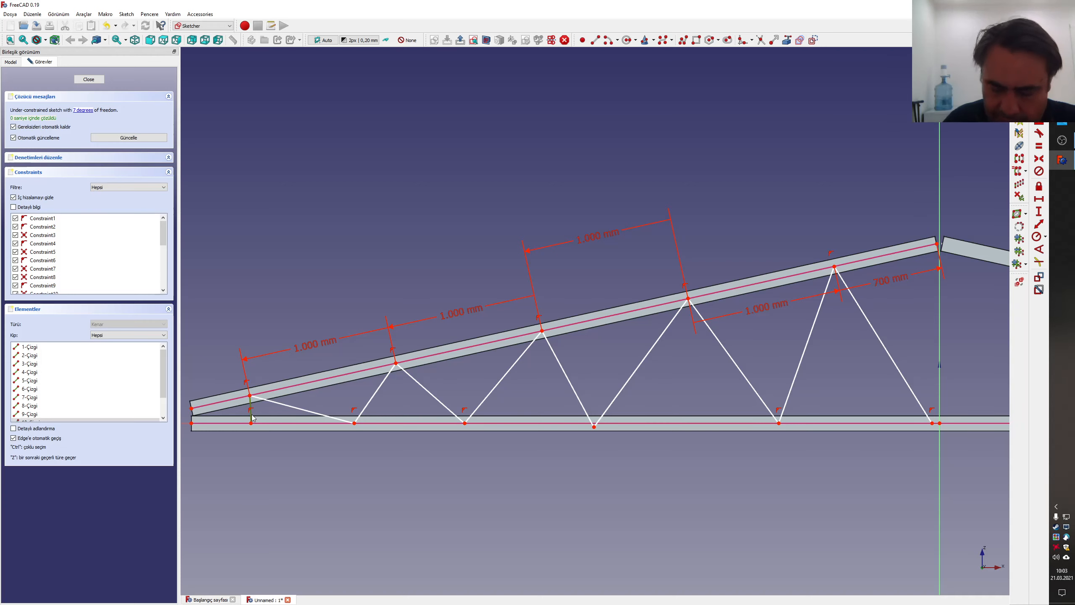
key("Delete")
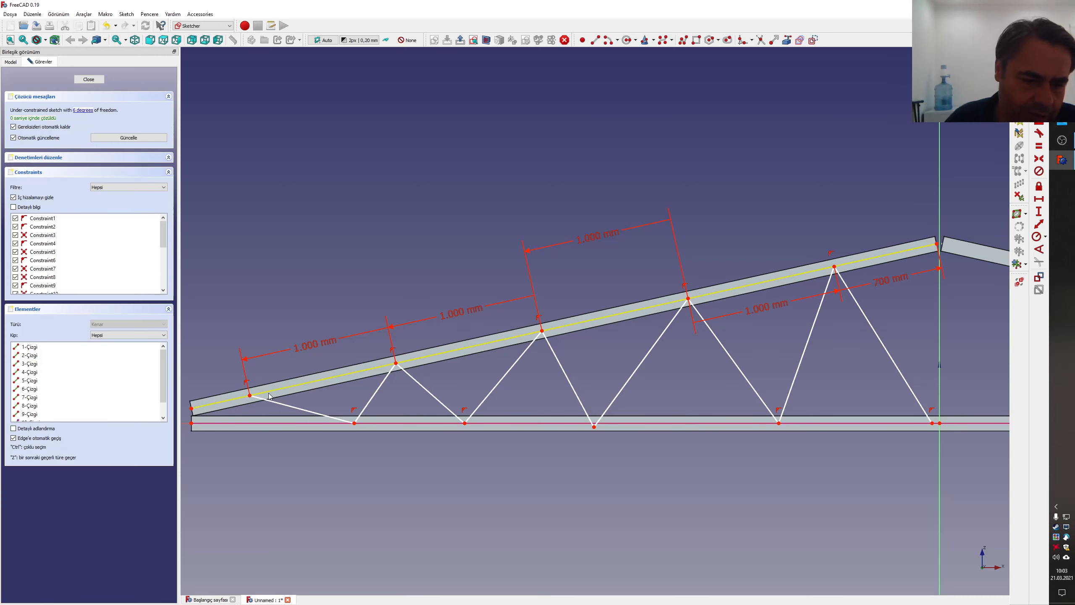
- Set the spacing between the fourth and fifth zigzag peaks from the apex to 600 mm
double_click(309, 347)
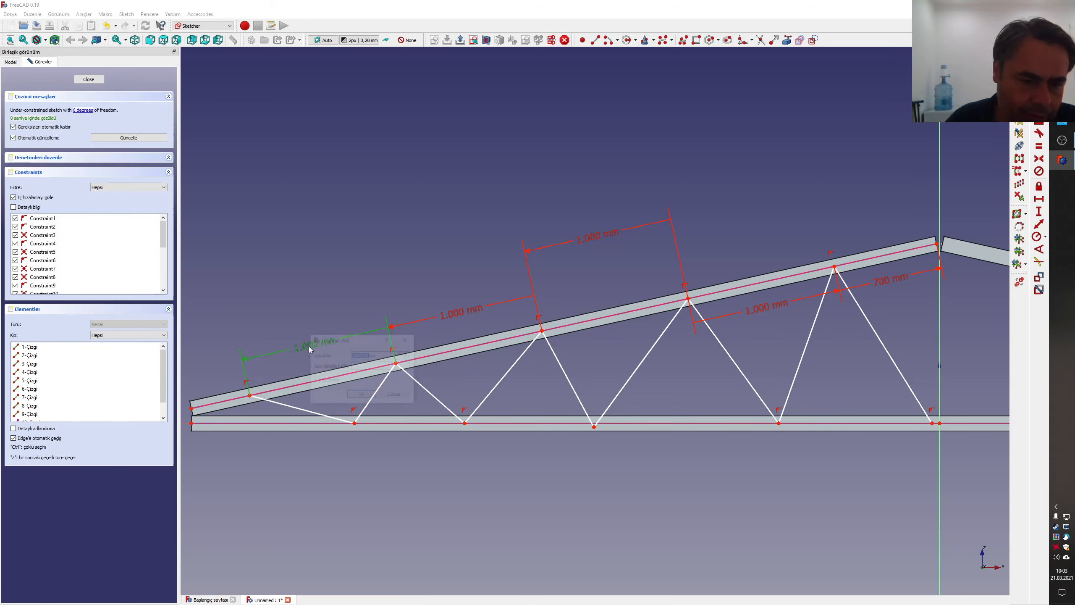
type("600")
key("Return")
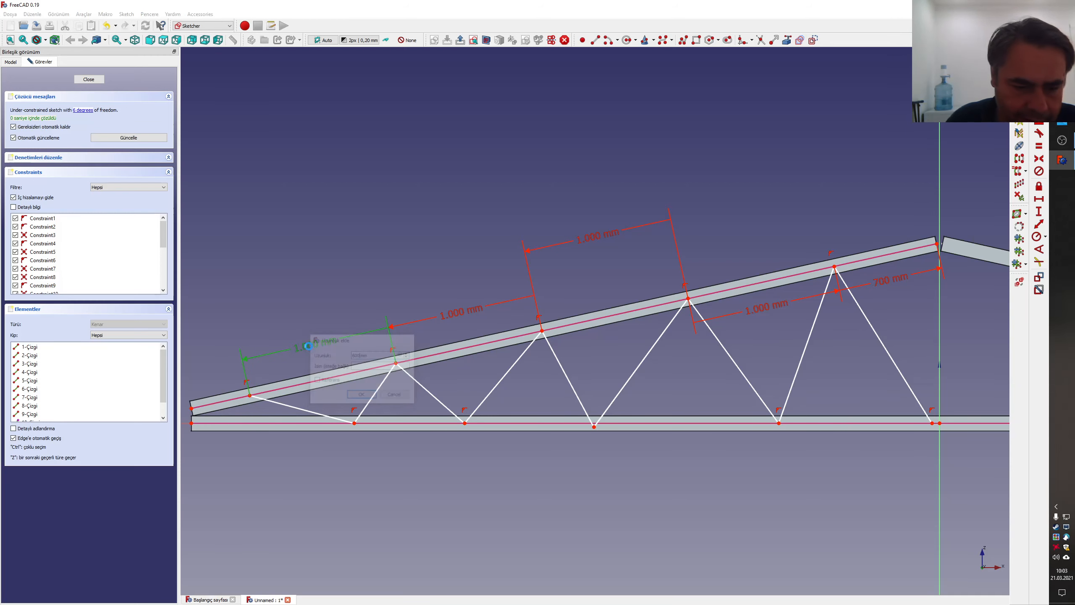
- Constrain the horizontal distance between the innermost base node and the base midpoint on the vertical axis to 50 mm
scroll(355, 353, "down", 3)
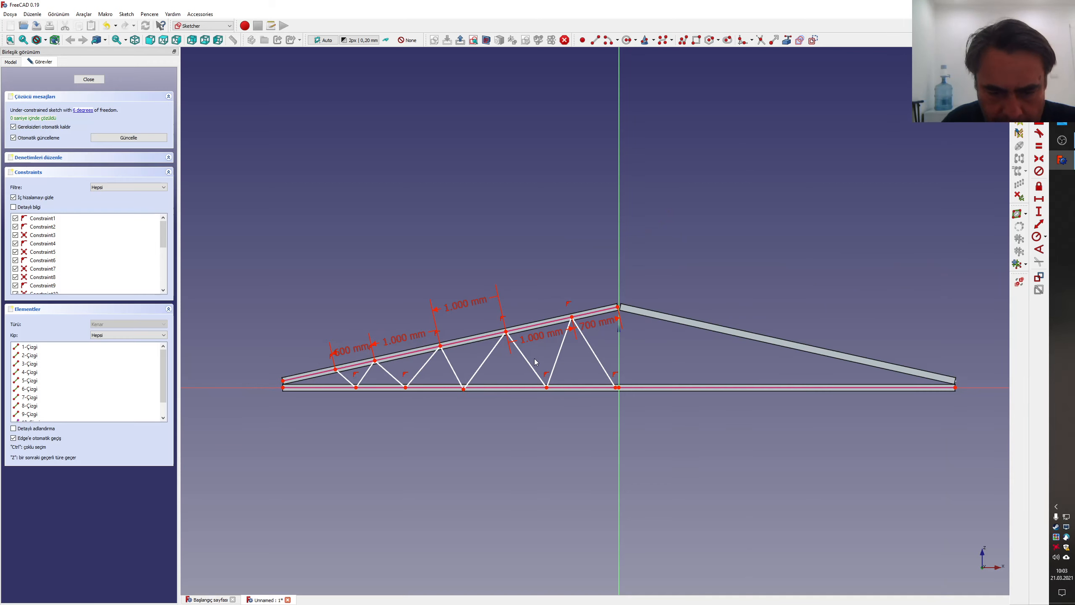
scroll(609, 381, "up", 2)
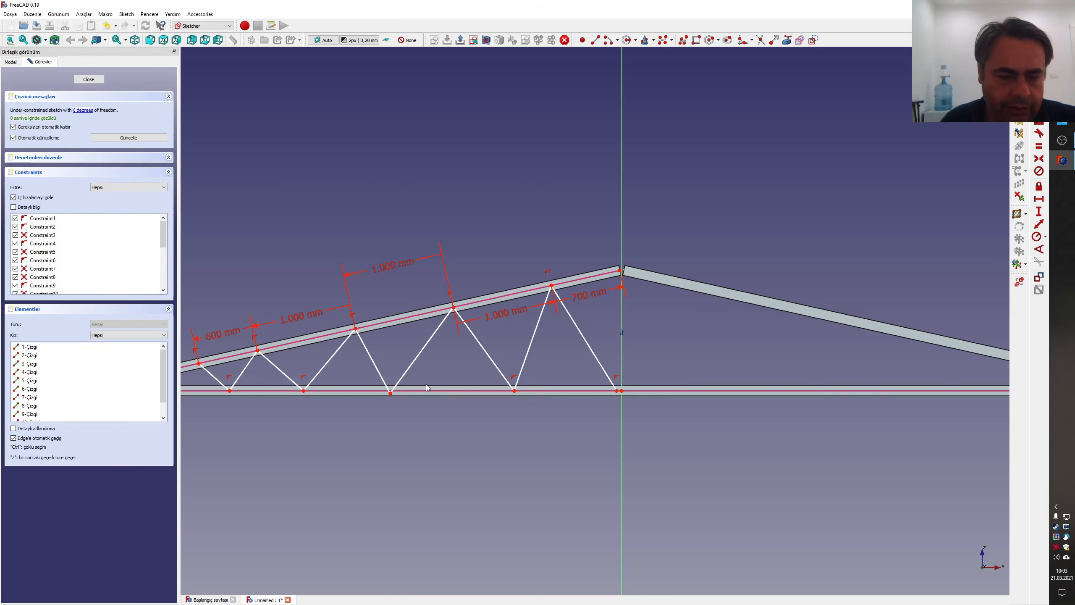
scroll(426, 384, "down", 2)
scroll(481, 401, "up", 2)
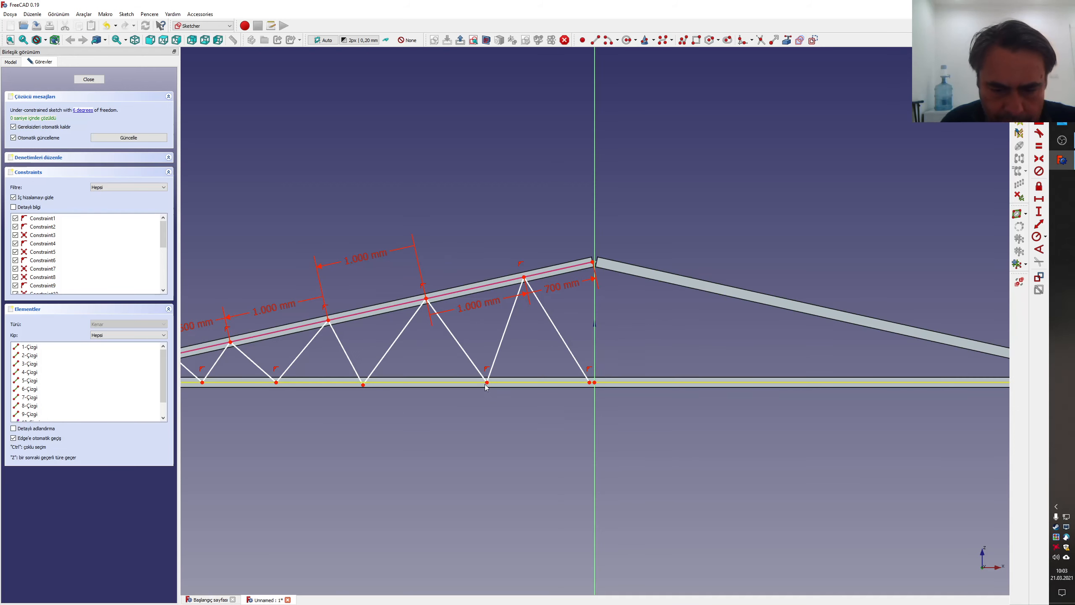
scroll(584, 385, "down", 2)
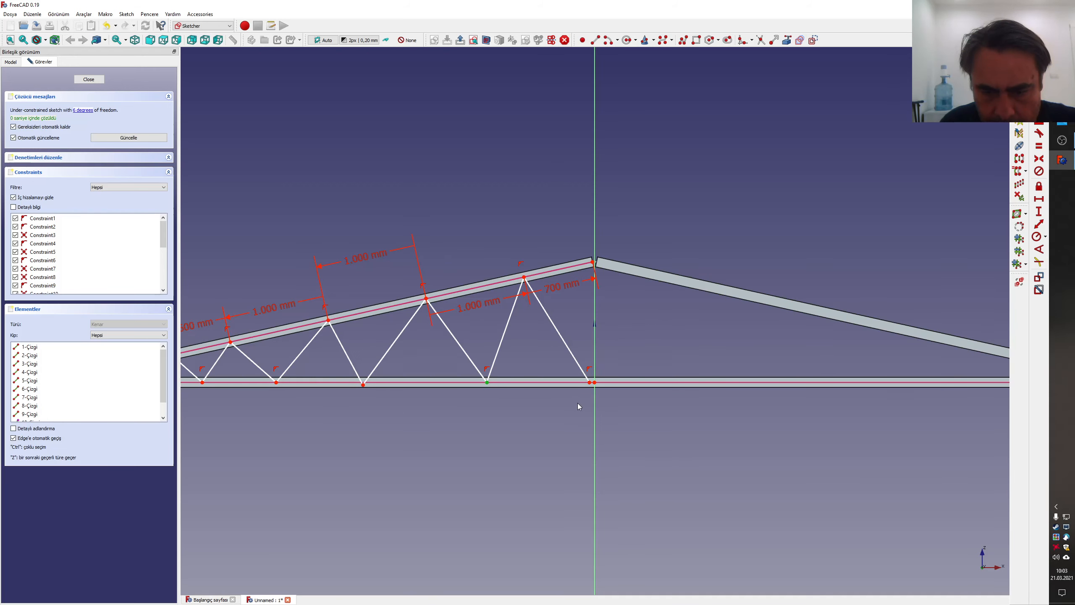
scroll(590, 383, "up", 2)
left_click(591, 385)
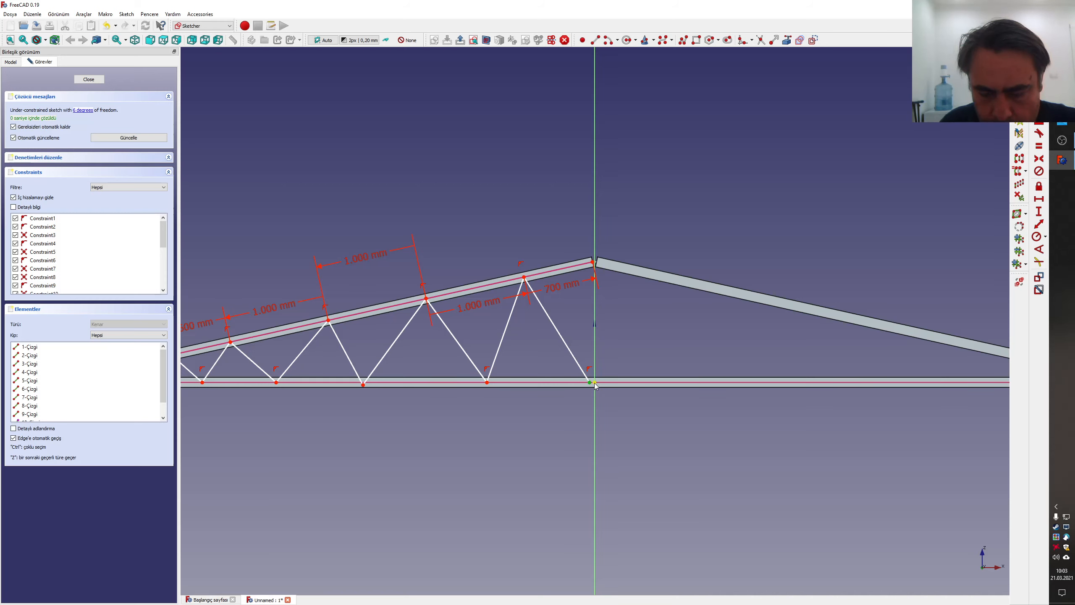
left_click(595, 383)
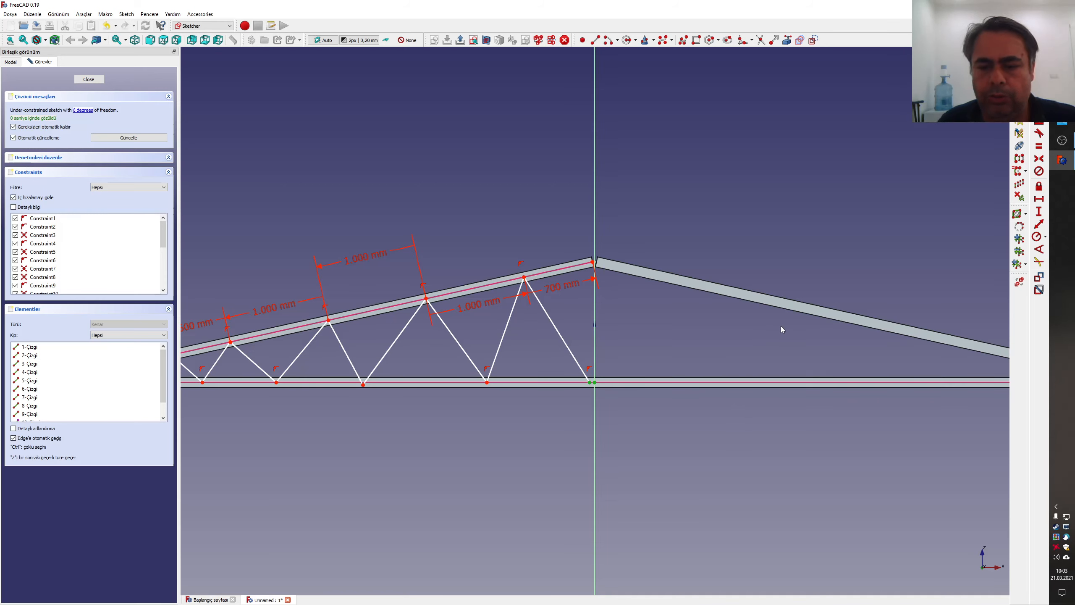
left_click(1039, 198)
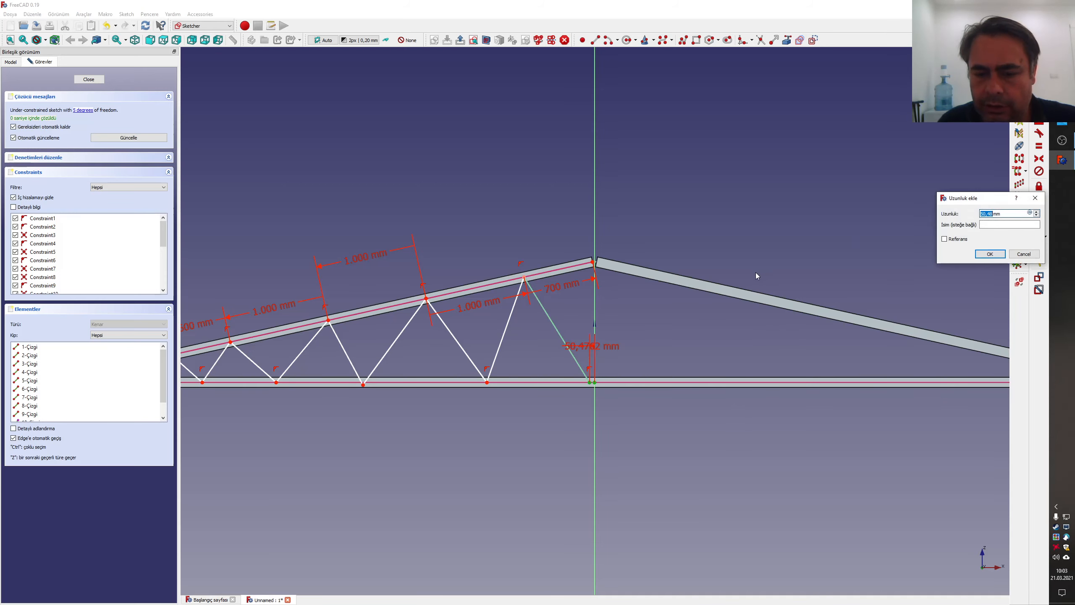
type("50")
key("Return")
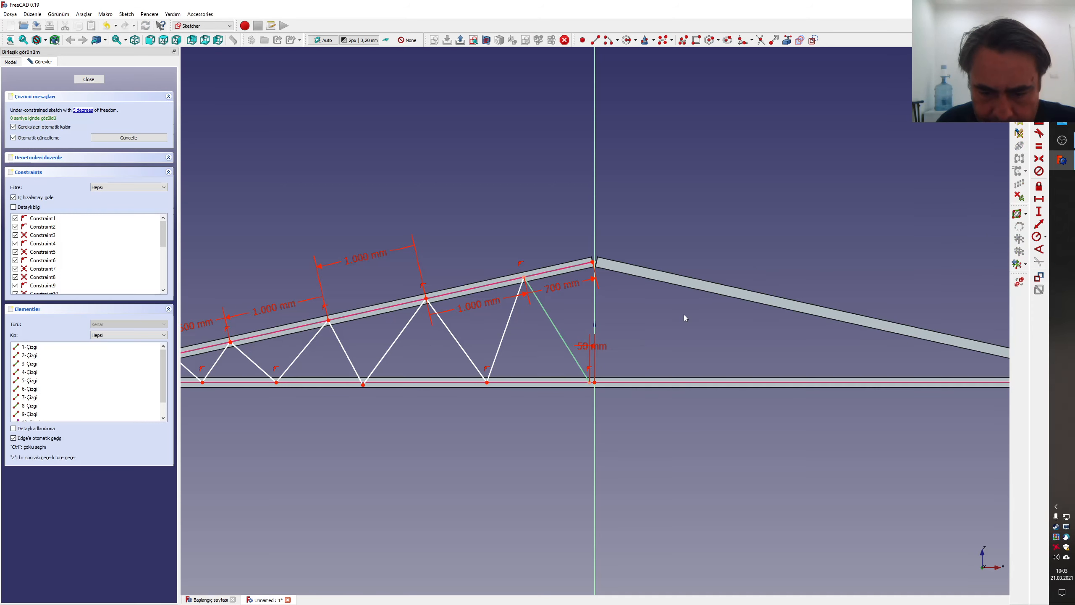
- Constrain the horizontal distance between the first and second base nodes from the vertical axis to 1000 mm
left_click(487, 383)
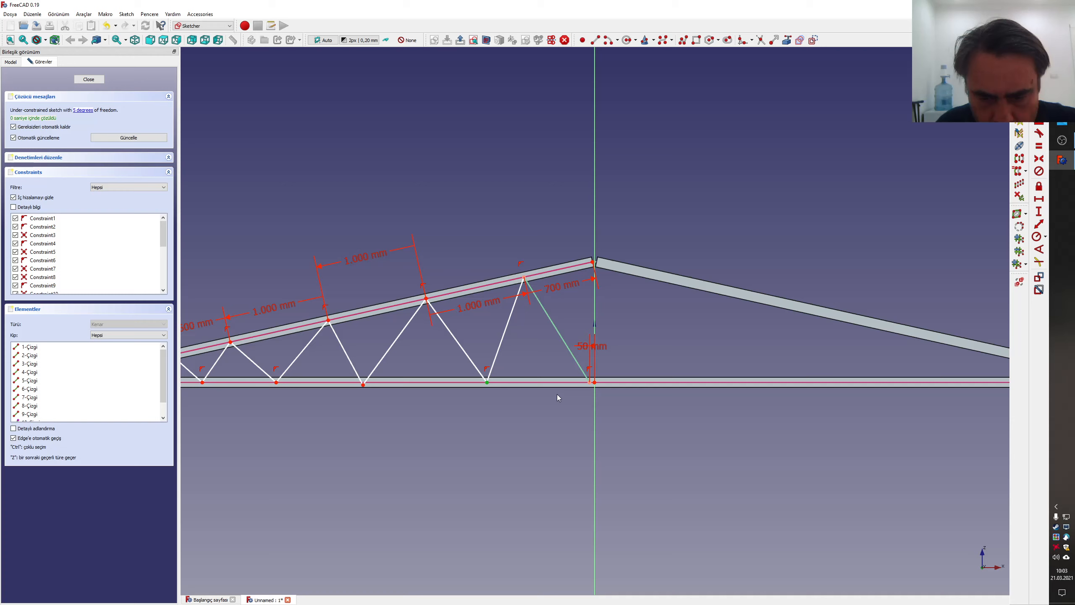
left_click(590, 383)
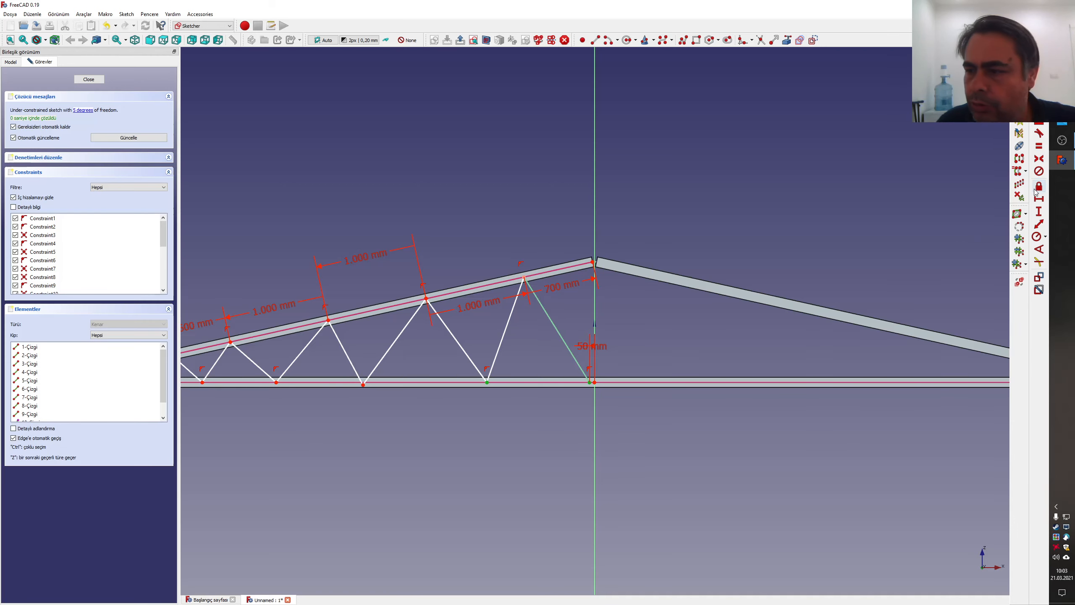
left_click(1039, 225)
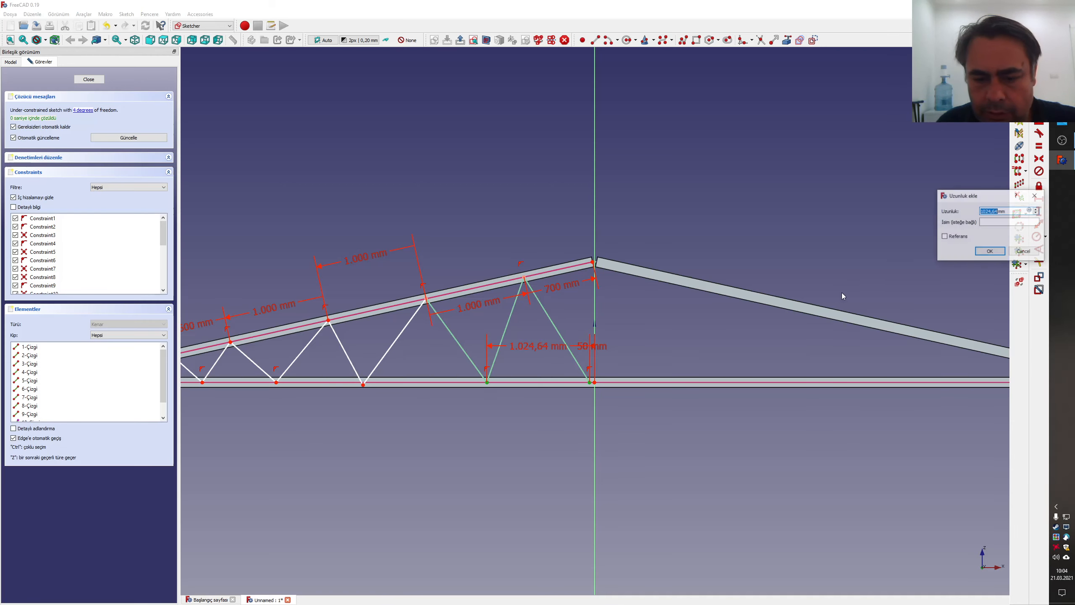
type("1000")
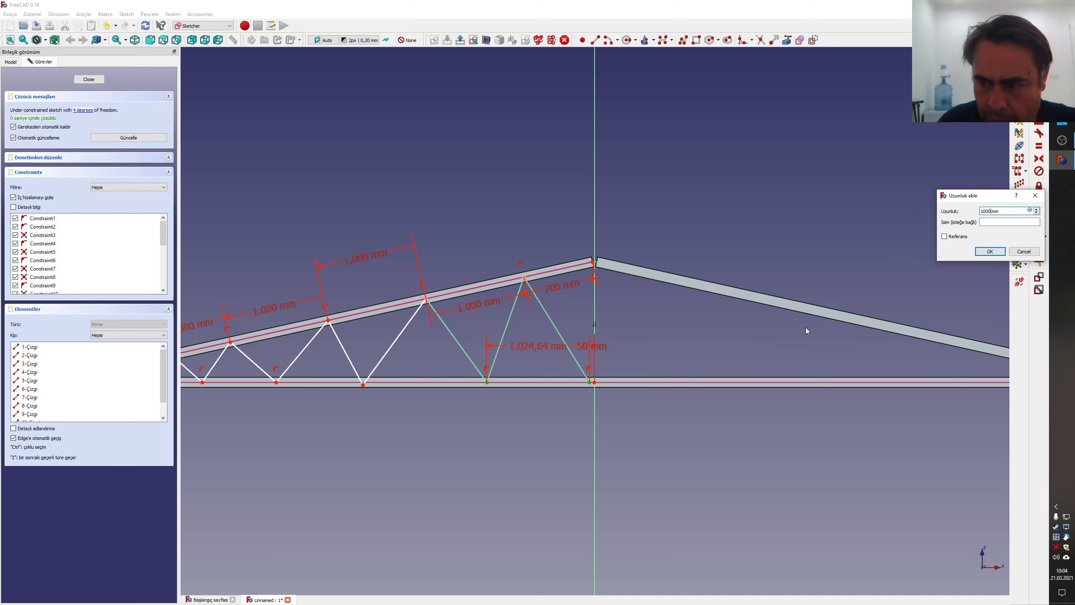
key("Return")
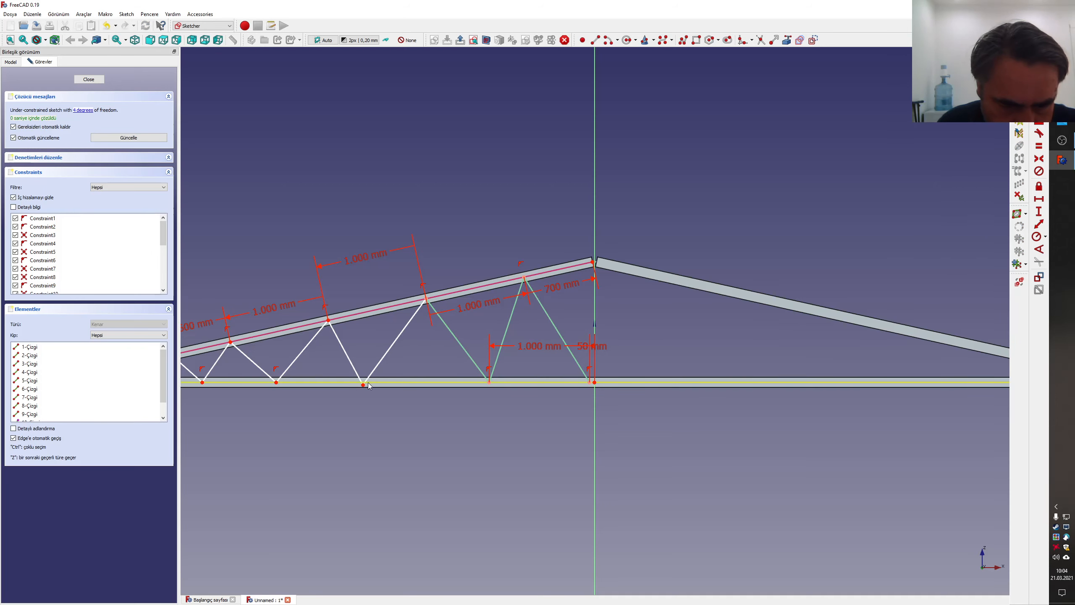
- Pull the third base node off the base beam and constrain it onto the base centre line
mouse_move(364, 384)
left_mouse_down()
mouse_move(367, 364)
mouse_move(367, 375)
left_mouse_up()
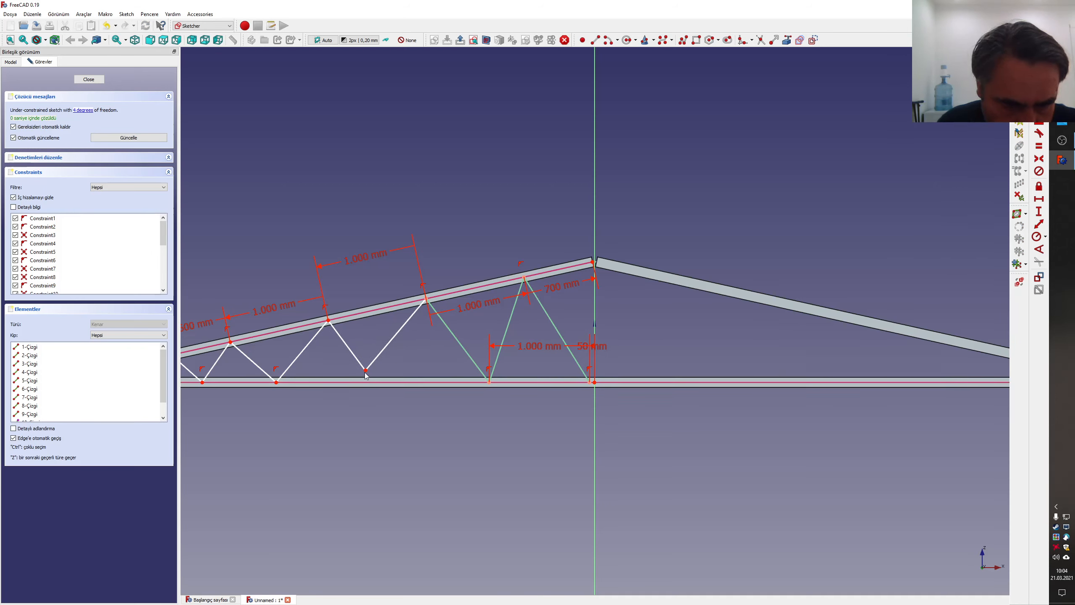
left_click(366, 373)
left_click(369, 383)
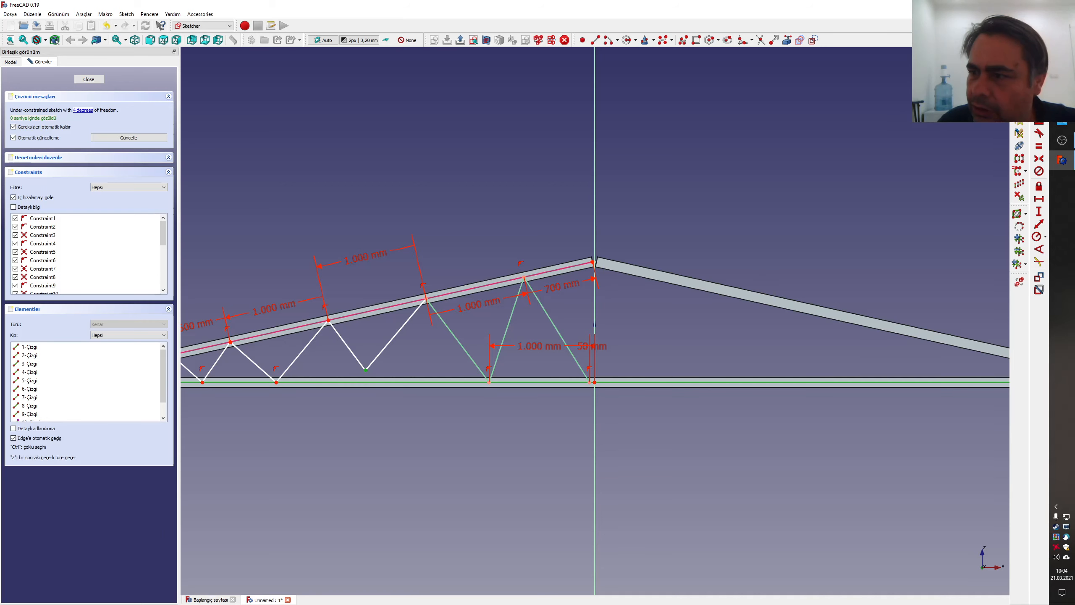
key("o")
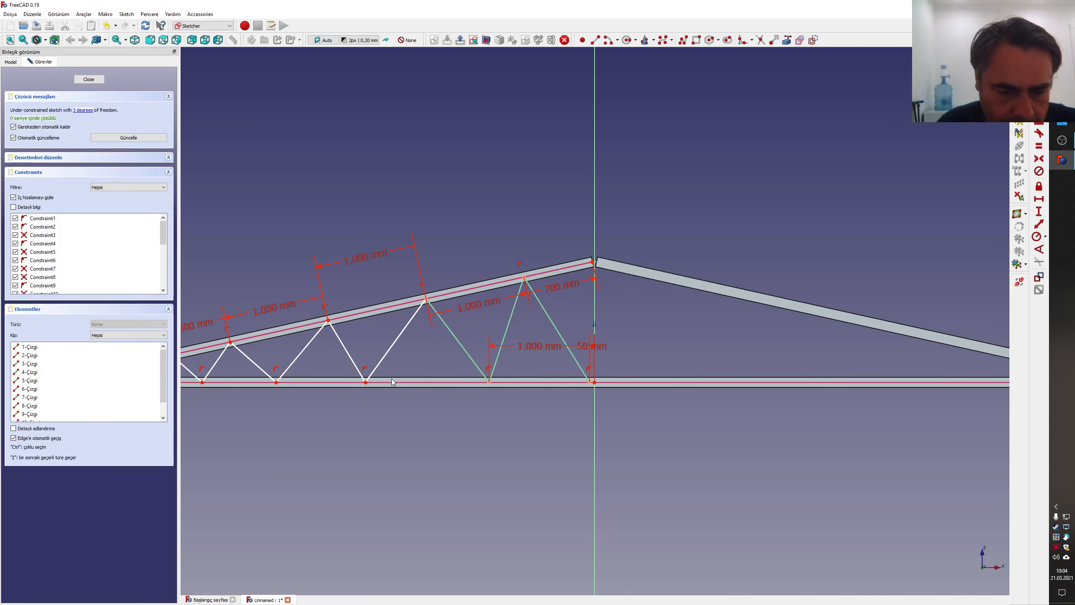
- Constrain the horizontal distance between the second and third base nodes from the vertical axis to 1000 mm
left_click(366, 382)
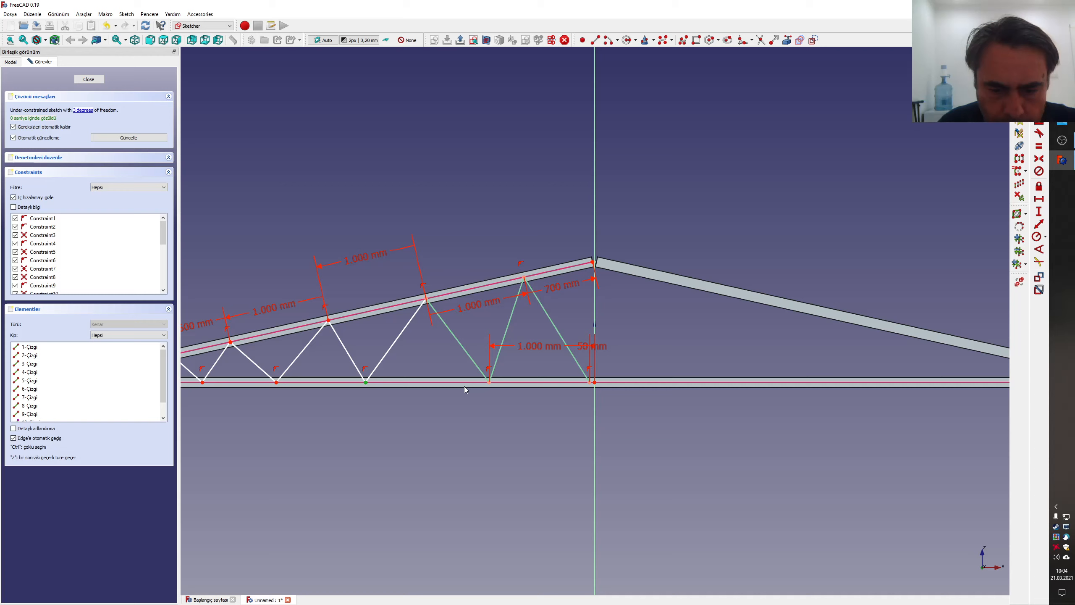
left_click(489, 384)
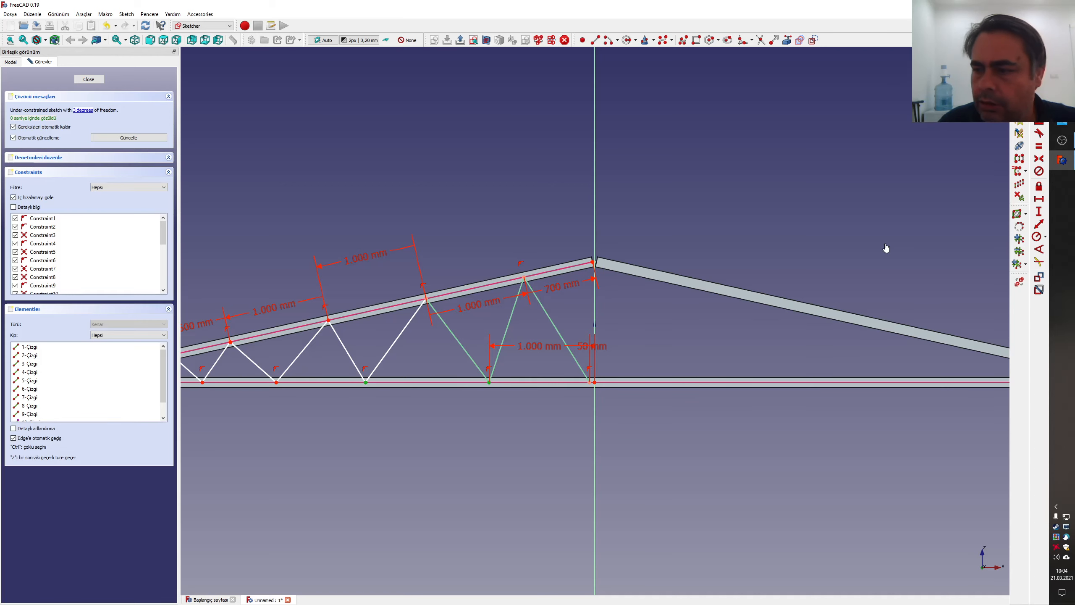
left_click(1039, 199)
type("1000")
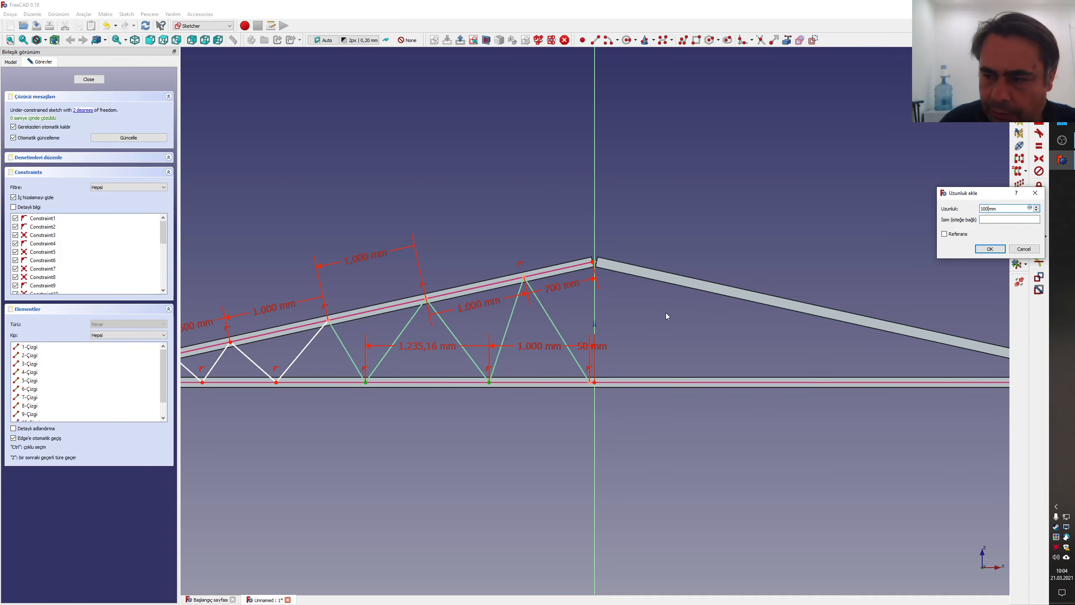
key("Return")
- Constrain the horizontal distance between the third and fourth base nodes from the vertical axis to 1000 mm
scroll(451, 371, "down", 3)
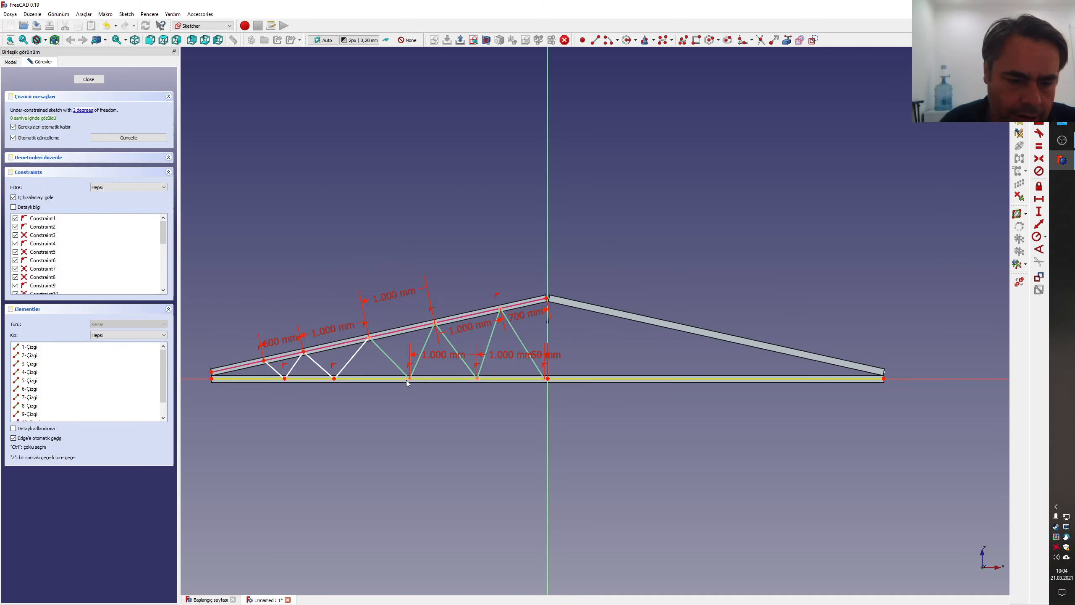
scroll(372, 382, "up", 5)
left_click(287, 375)
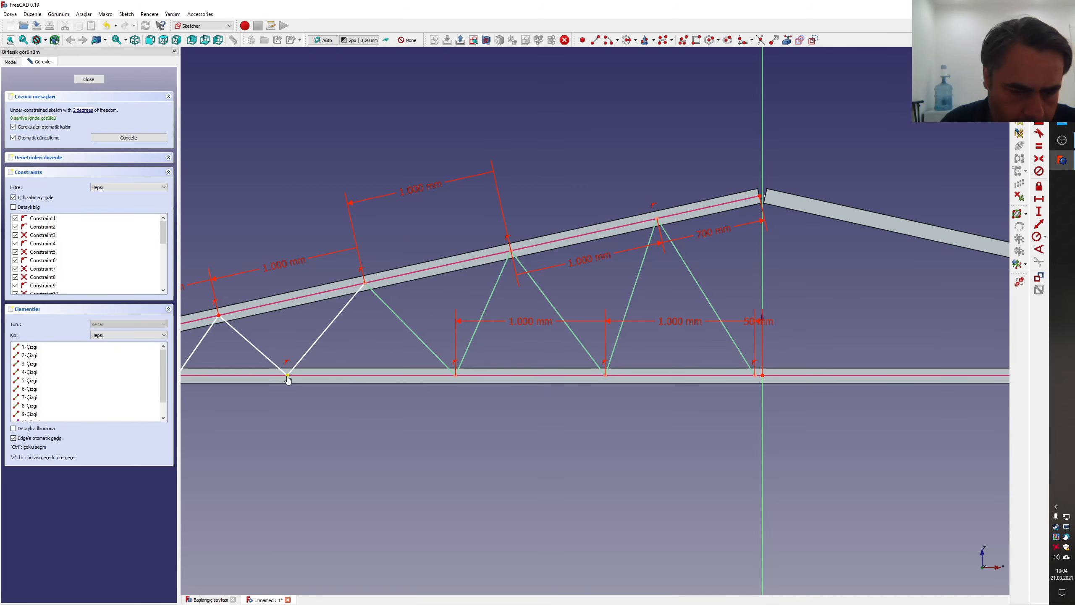
left_click(455, 376)
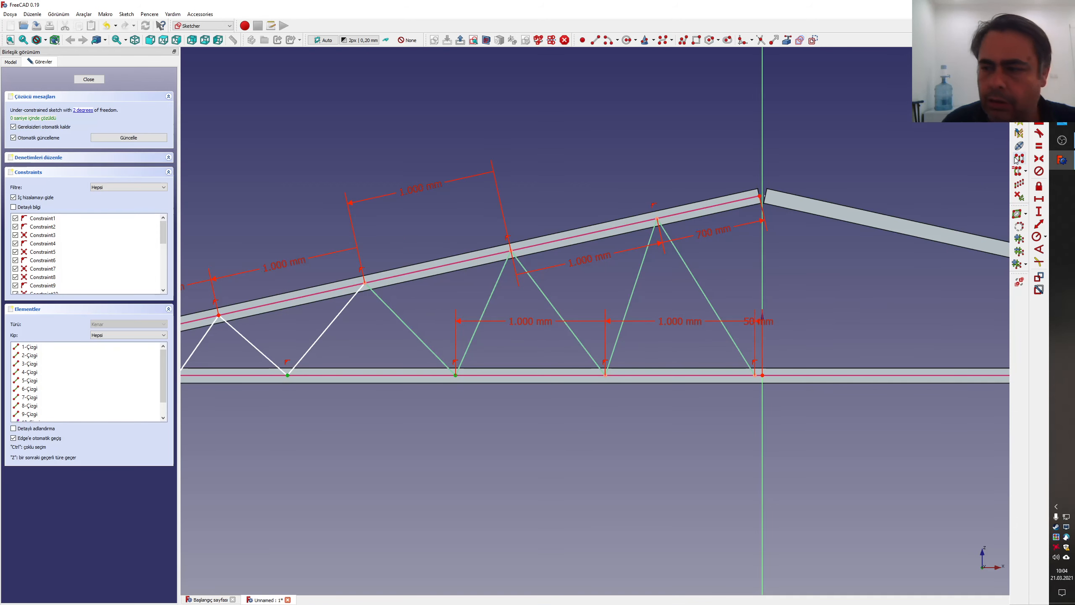
left_click(1042, 201)
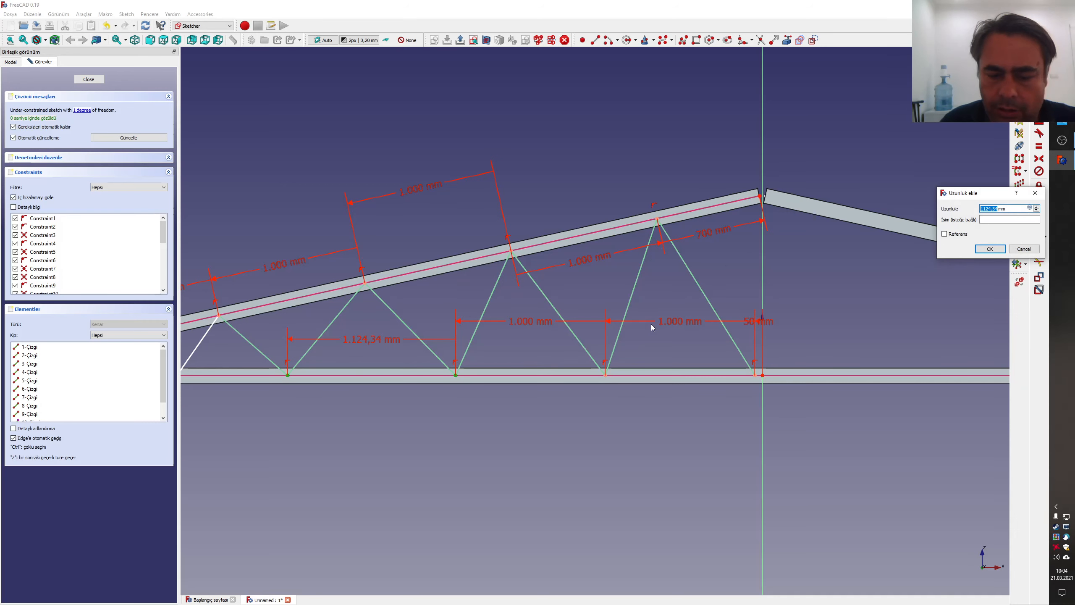
type("1000")
key("Return")
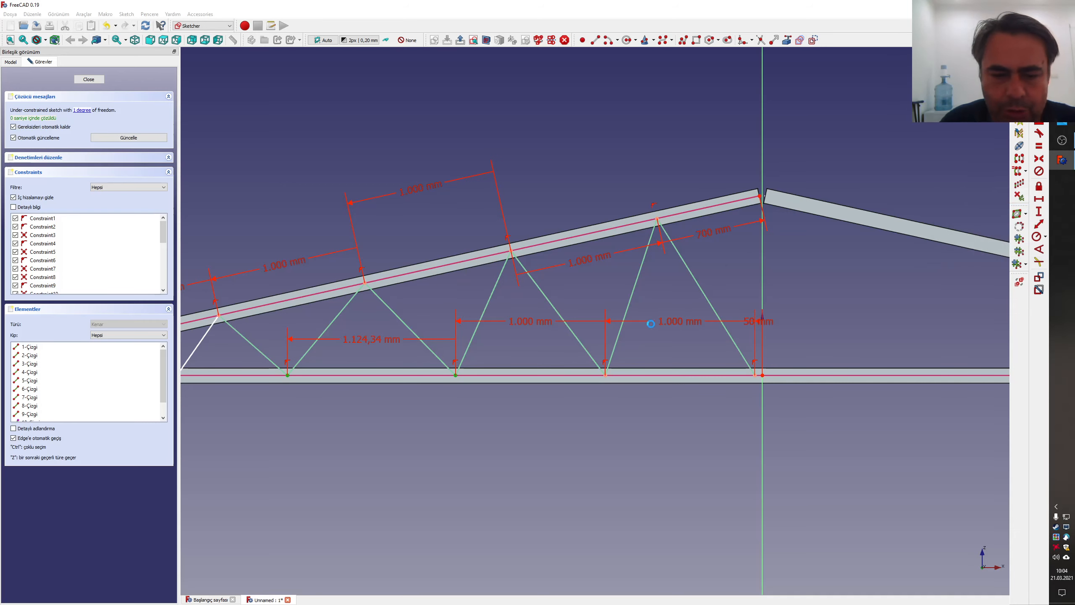
- Constrain the horizontal distance between the fourth and fifth base nodes from the vertical axis
scroll(469, 373, "down", 5)
scroll(364, 383, "up", 3)
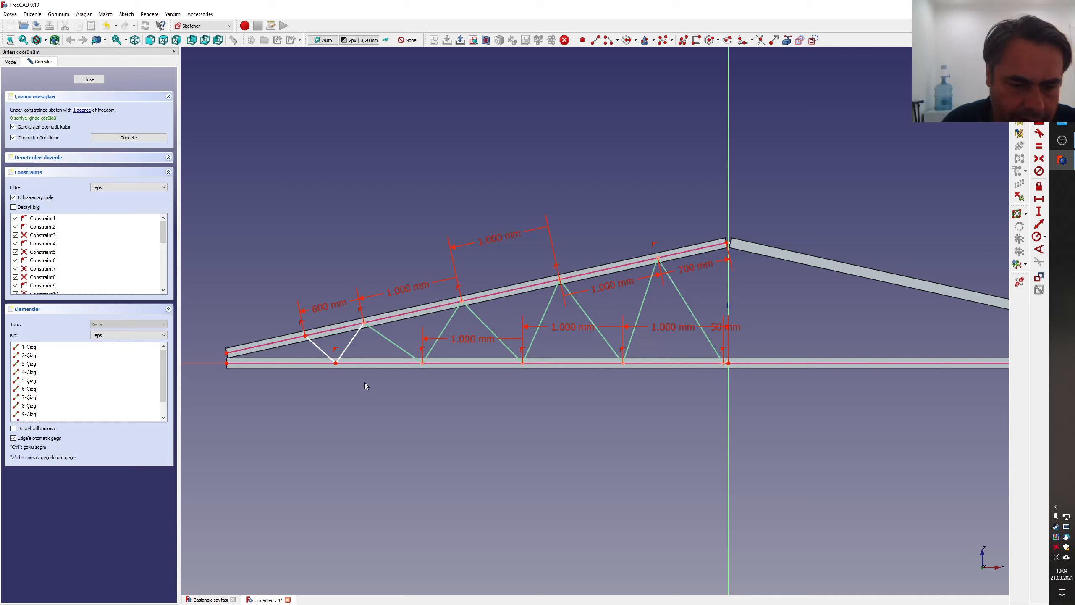
left_click(335, 363)
left_click(422, 363)
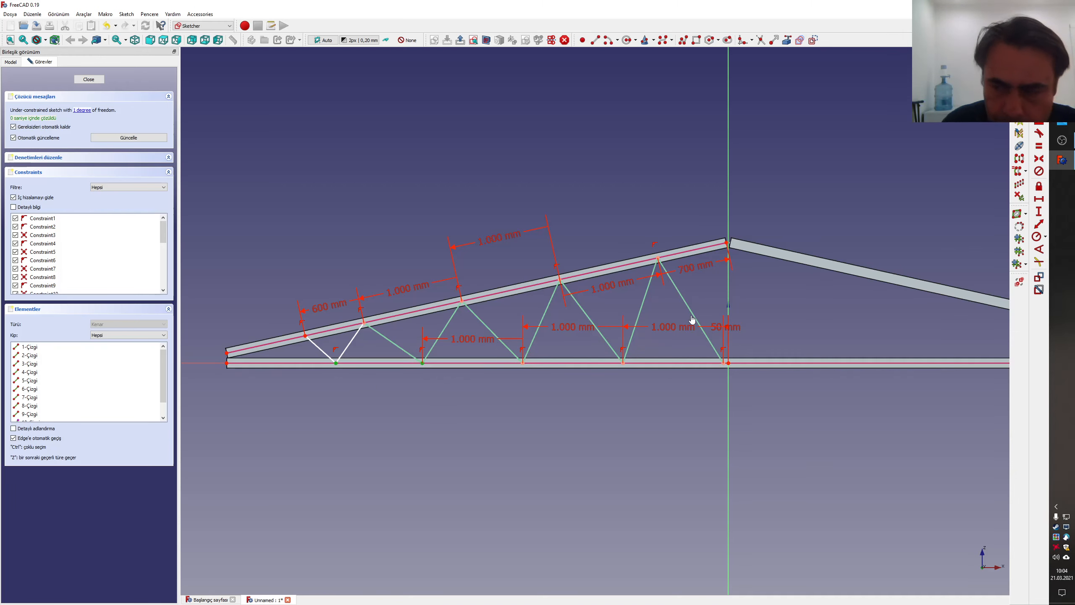
- Constrain the horizontal distance between the two leftmost lower web nodes to 1000 mm and move the leftmost upper dimension clear of the chord
left_click(1037, 200)
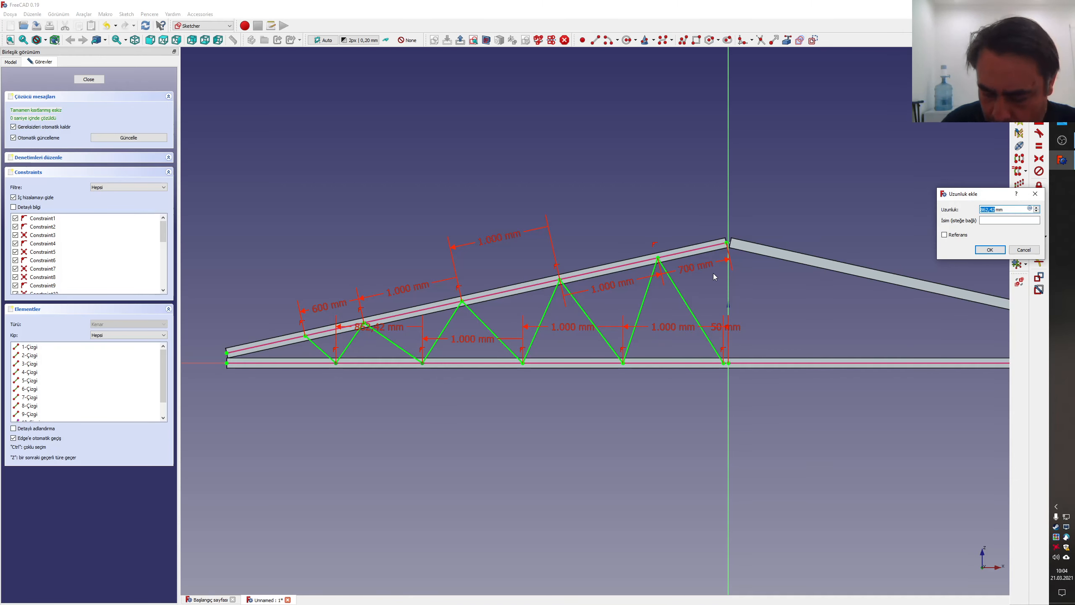
type("1000")
key("Return")
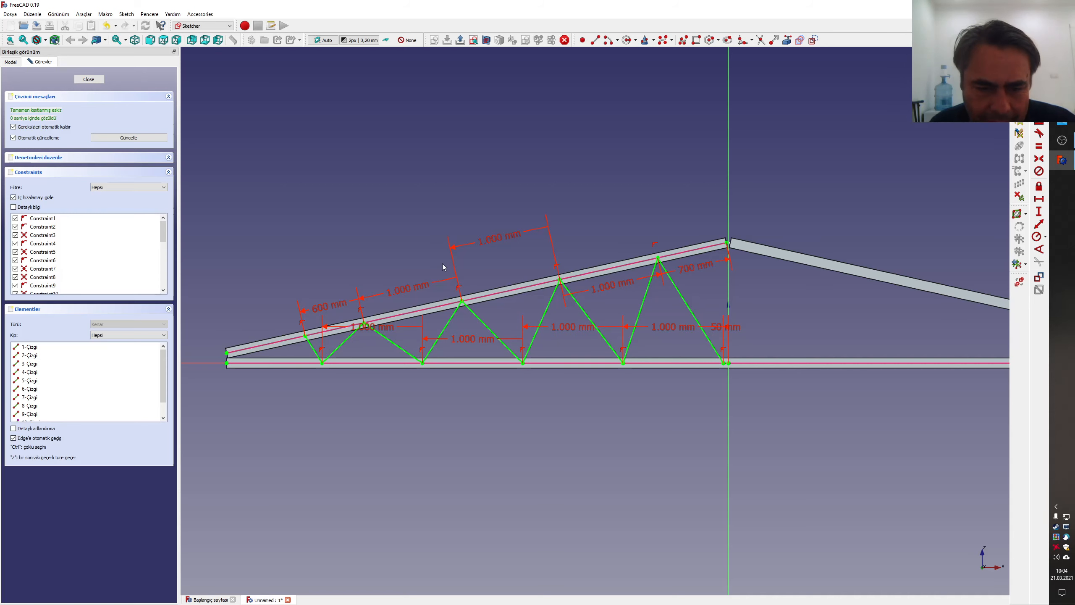
left_click_drag(332, 306, 297, 275)
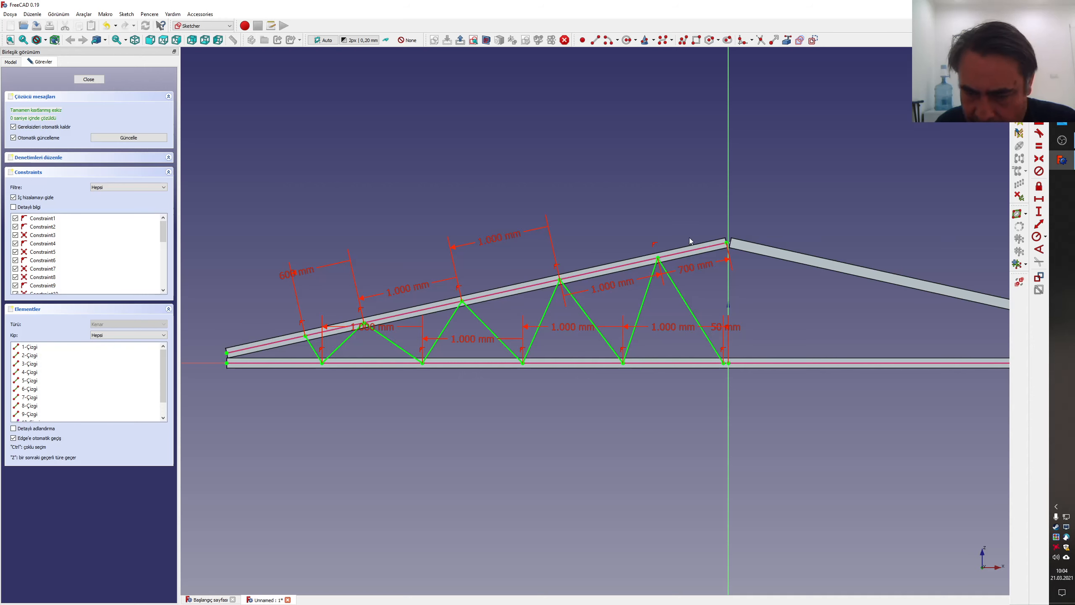
- Set the upper-chord distance from the ridge to the nearest web node to 500 mm and the leftmost upper node spacing to 1000 mm
double_click(691, 268)
type("500")
key("Return")
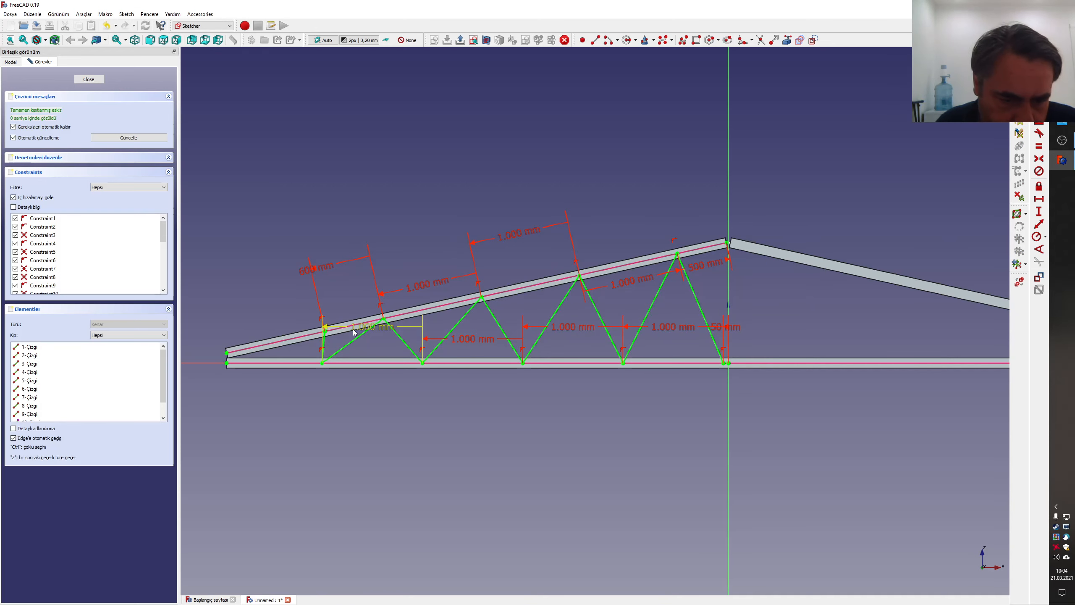
double_click(303, 272)
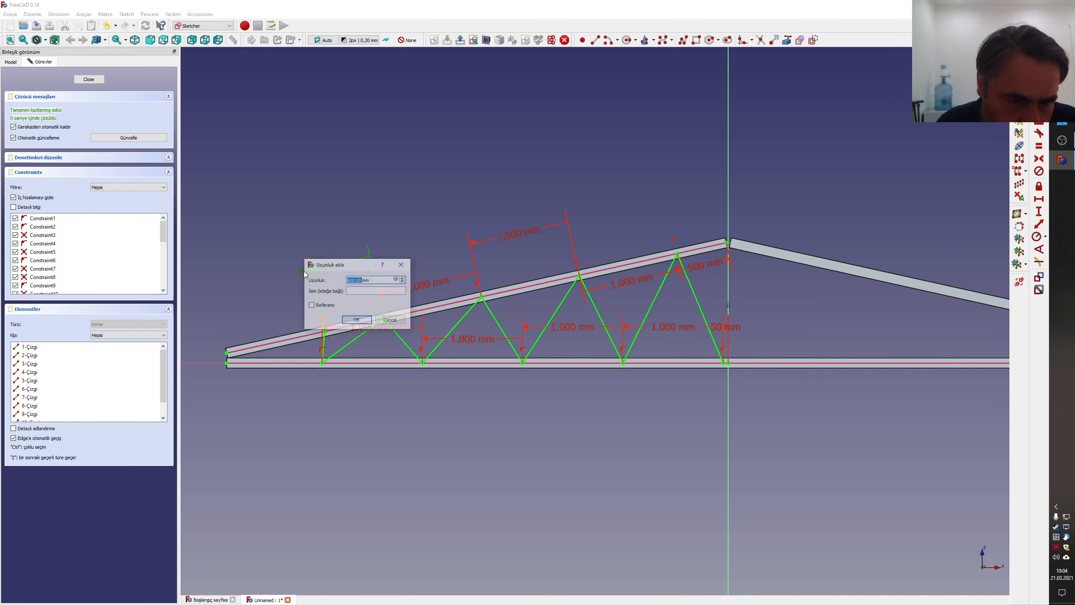
type("1000")
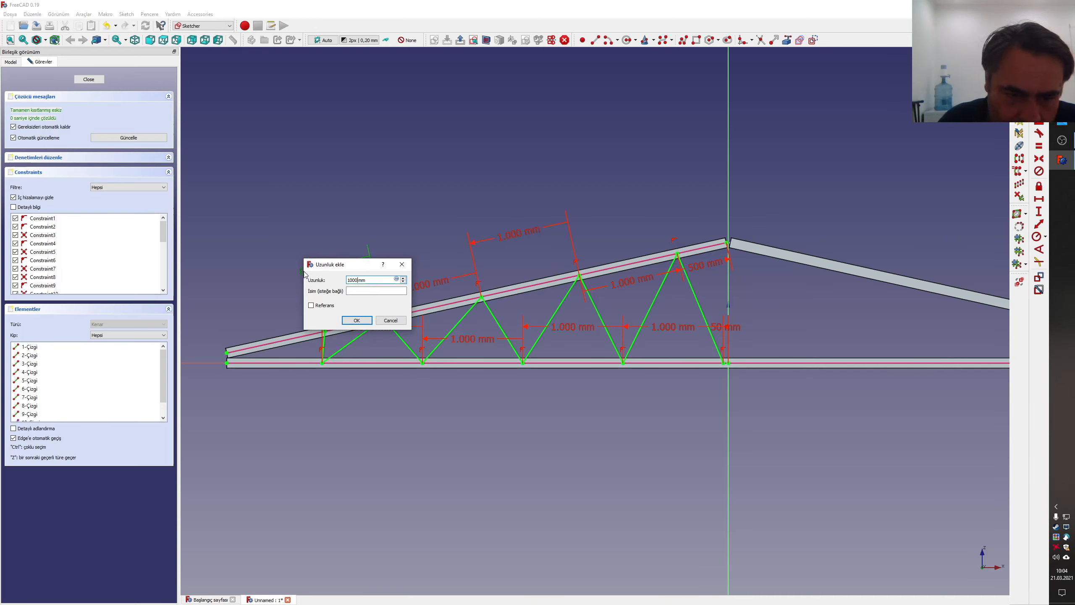
key("Return")
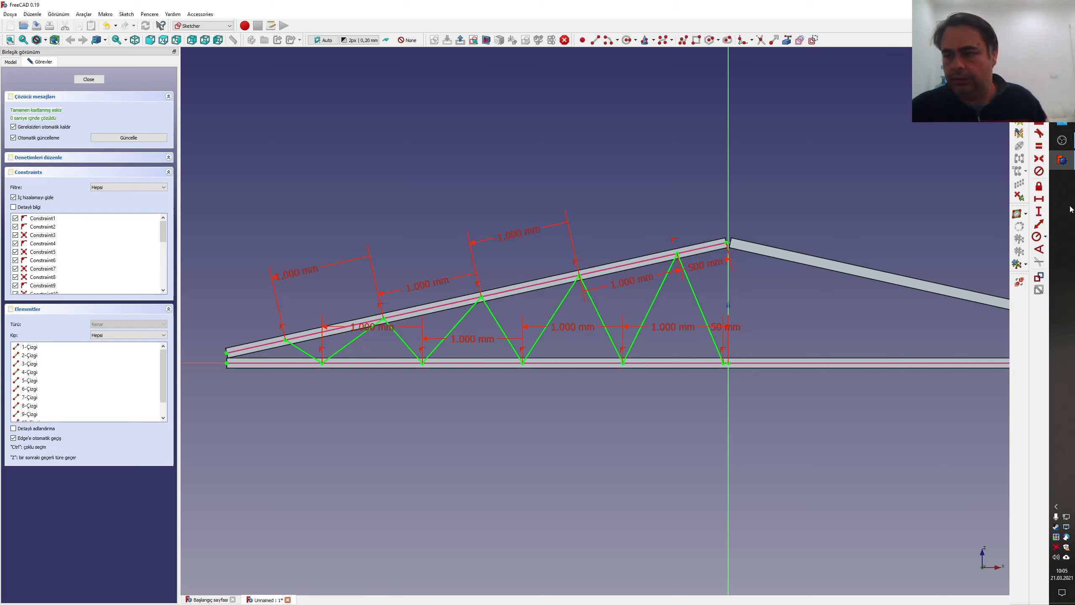
left_click(1064, 145)
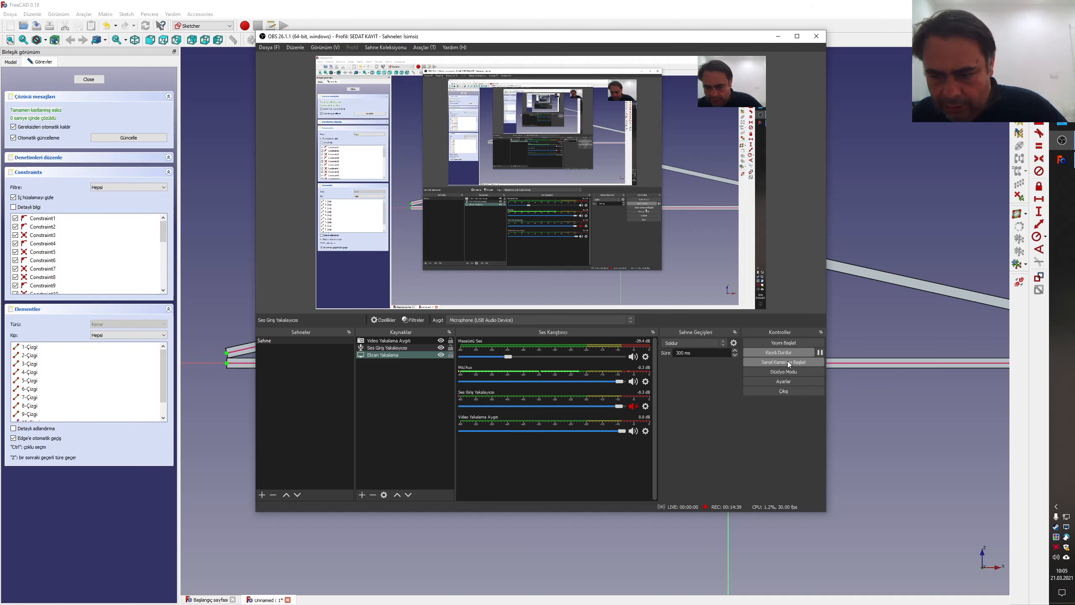
left_click(778, 36)
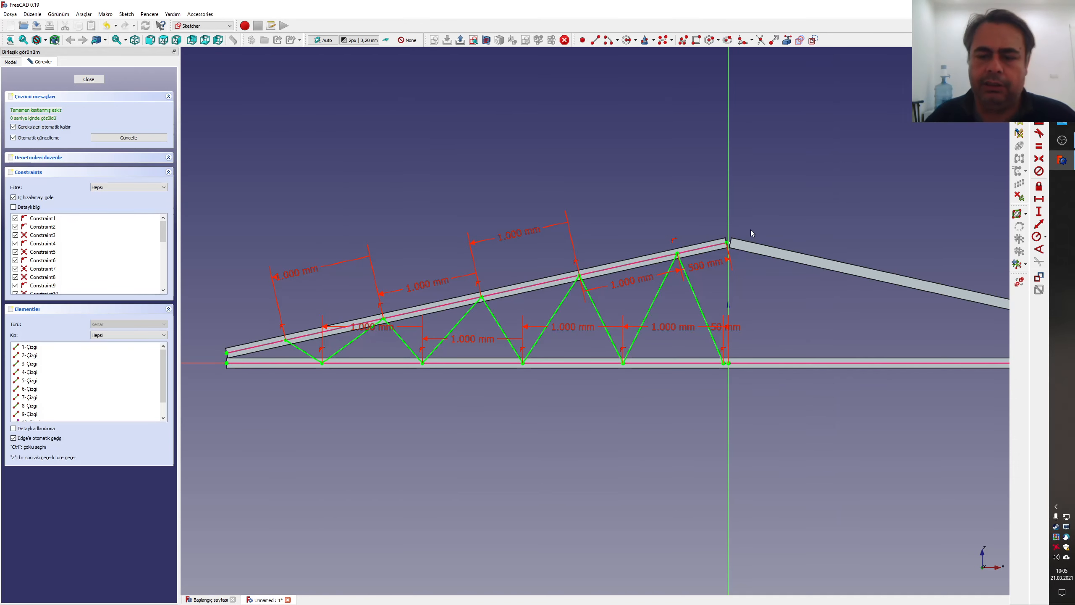
- Finish editing the web sketch and switch to the Dodo workbench
left_click(89, 80)
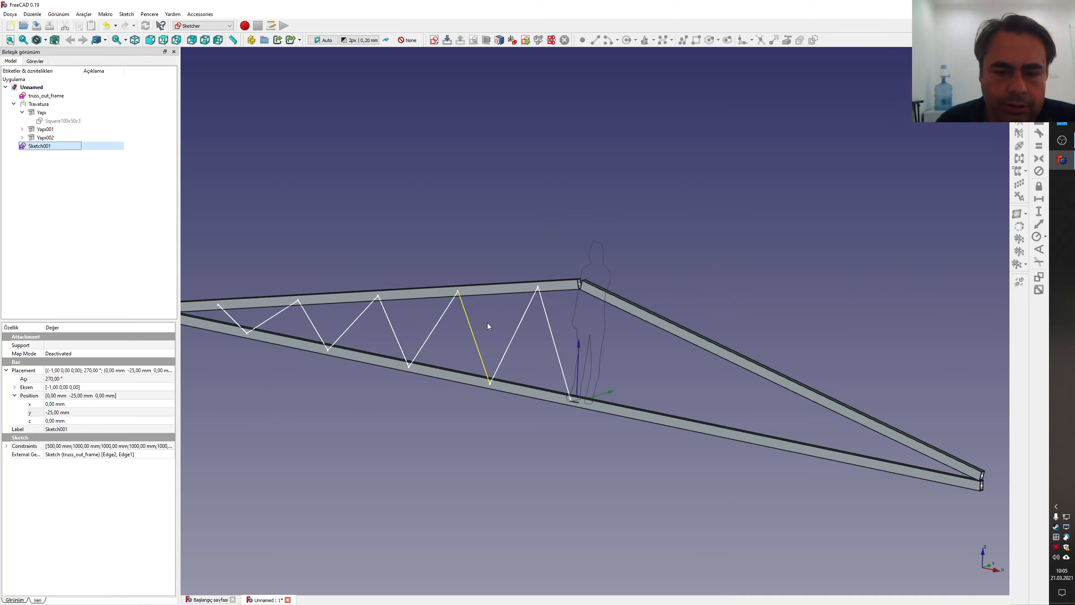
middle_click_drag(487, 323, 478, 340)
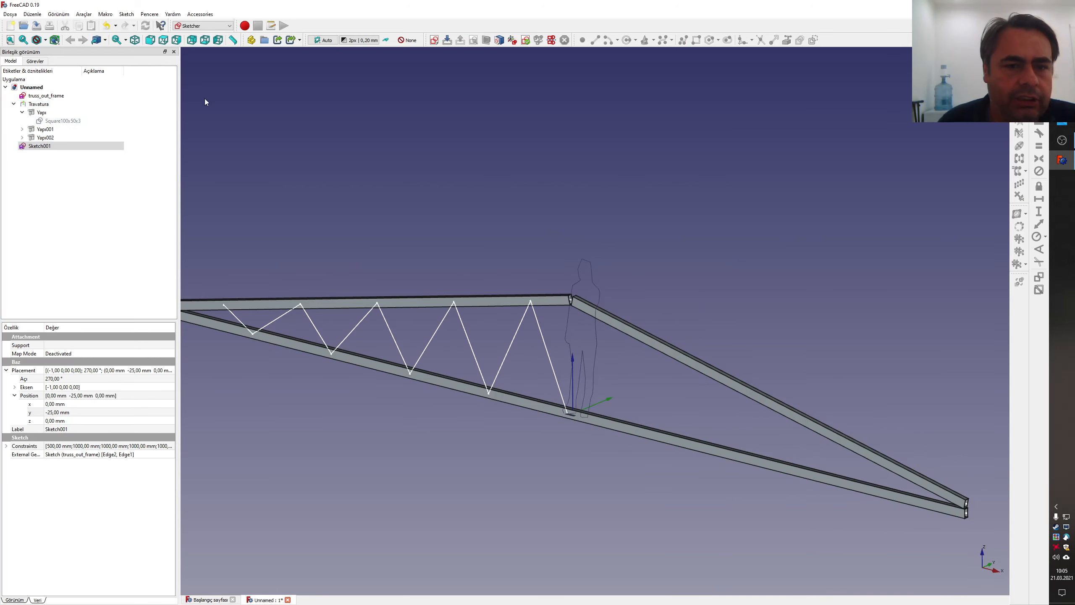
left_click(228, 26)
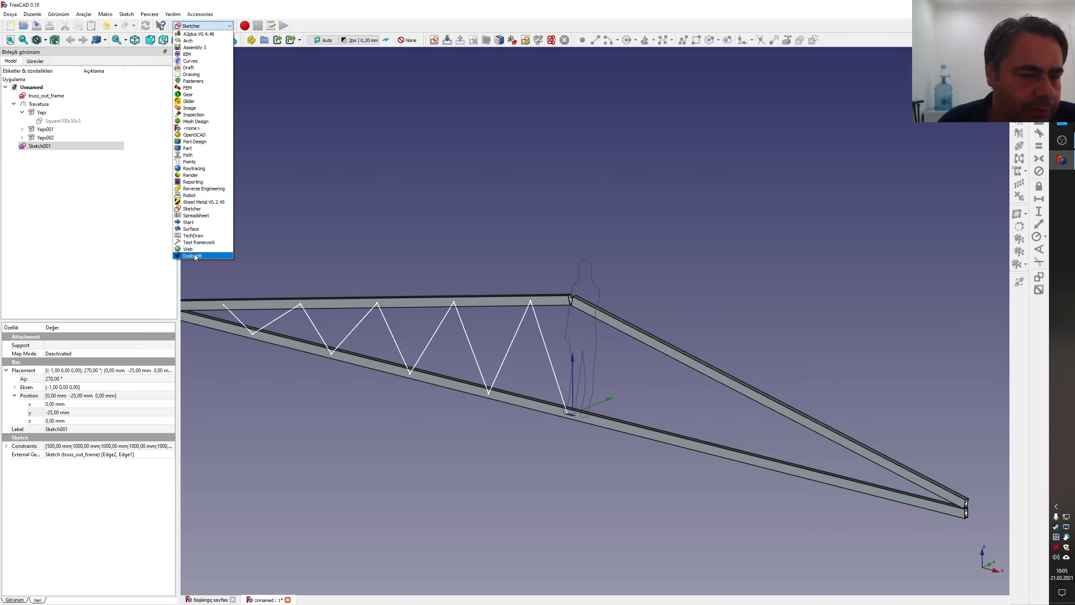
left_click(193, 255)
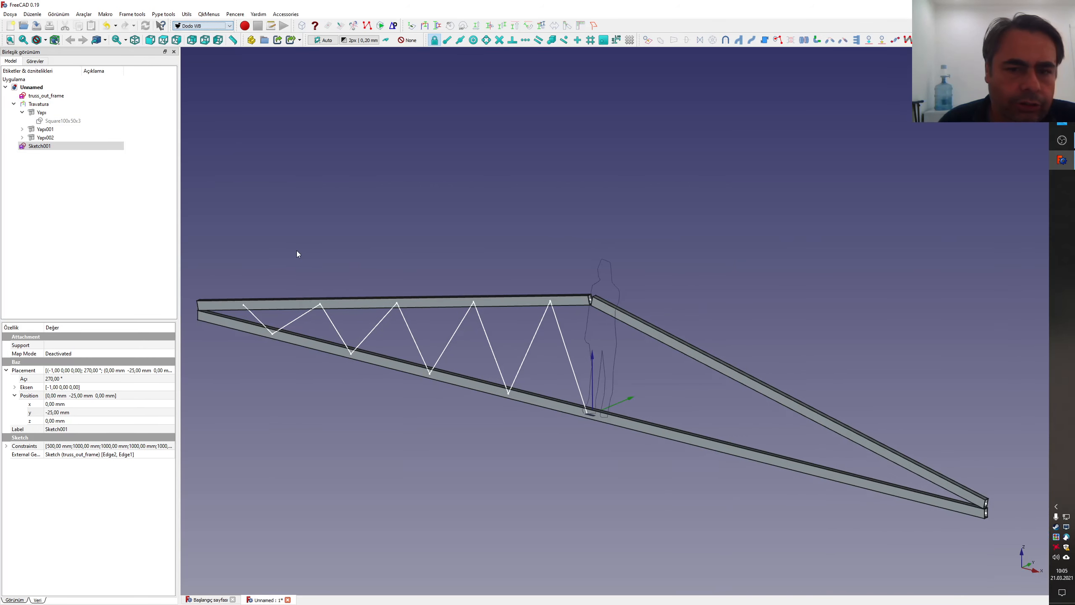
- Create an L beam profile with H, B and D of 50 mm, thicknesses of 5 mm and the SE alignment option
left_click(438, 27)
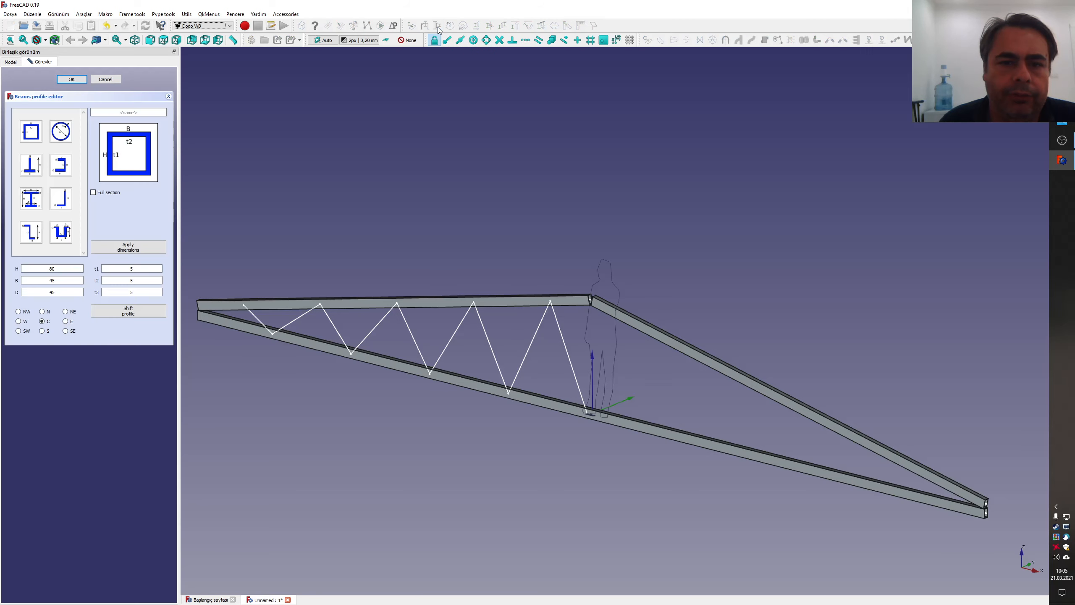
left_click(65, 205)
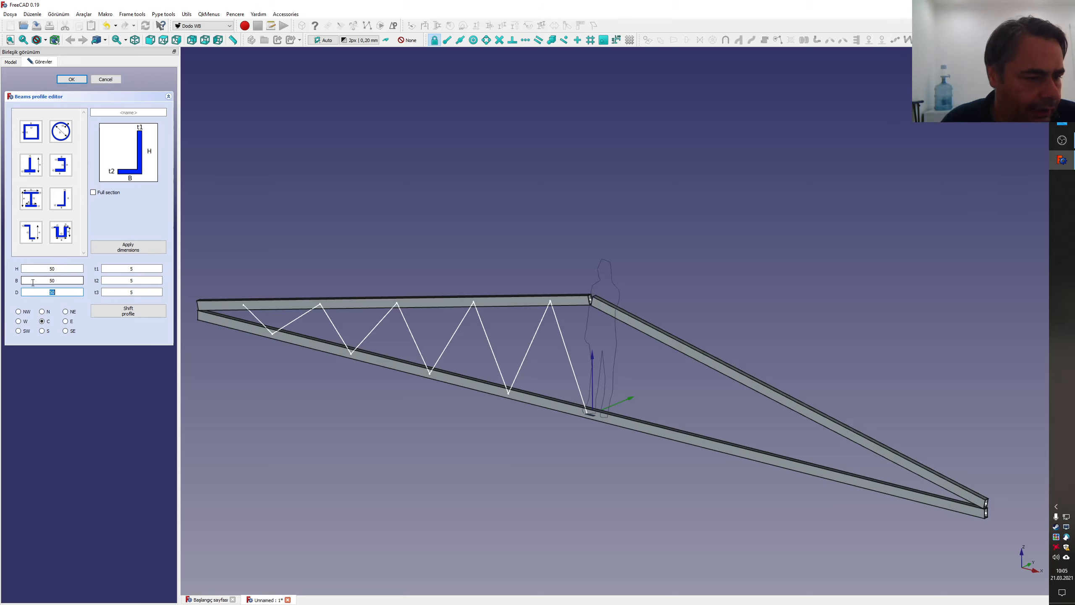
key("Tab")
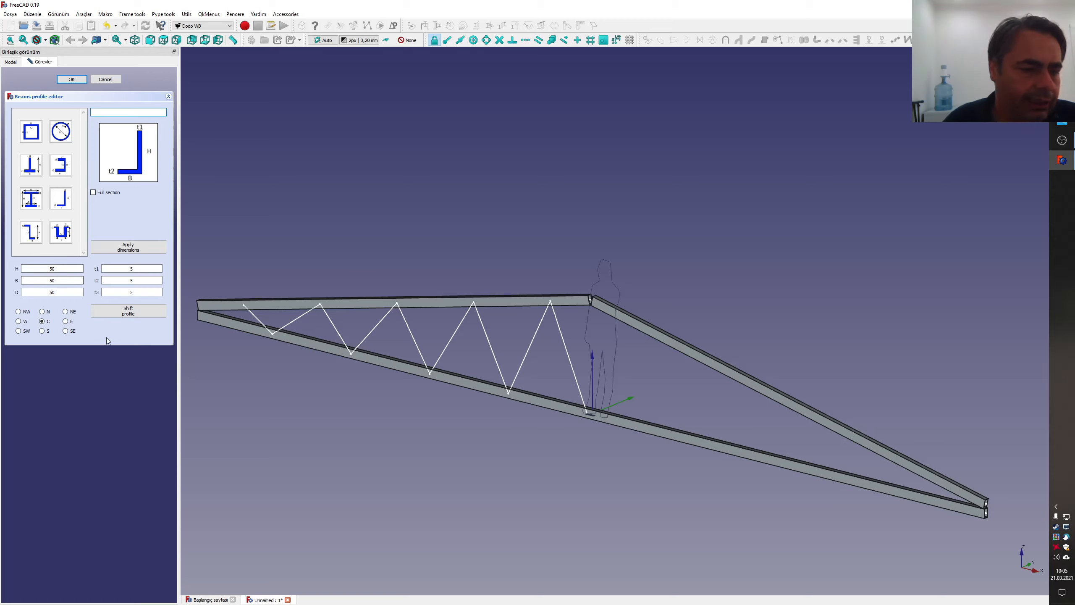
left_click(65, 331)
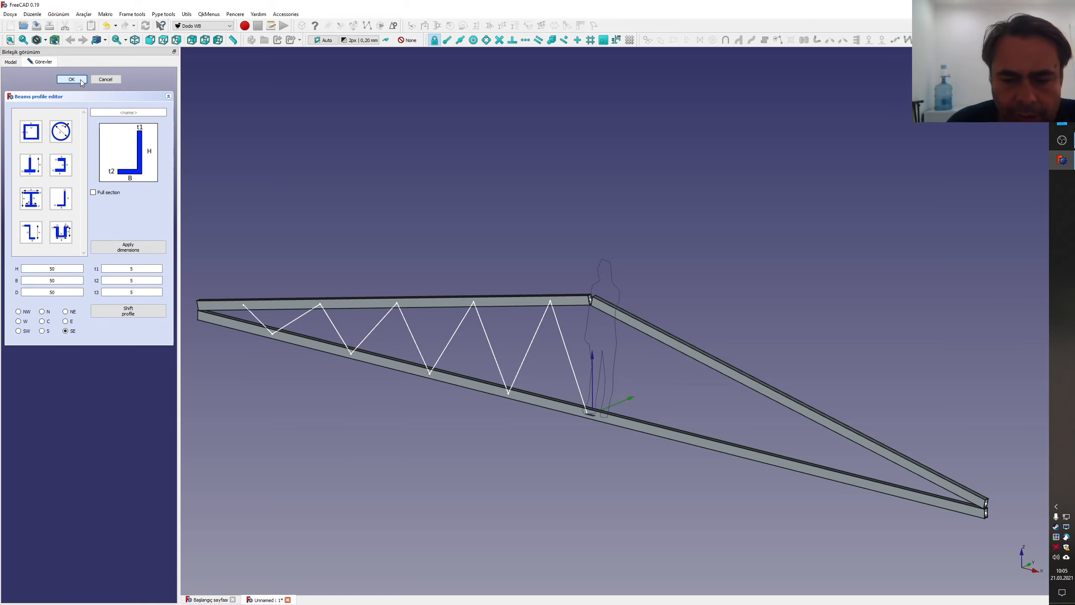
scroll(581, 454, "up", 5)
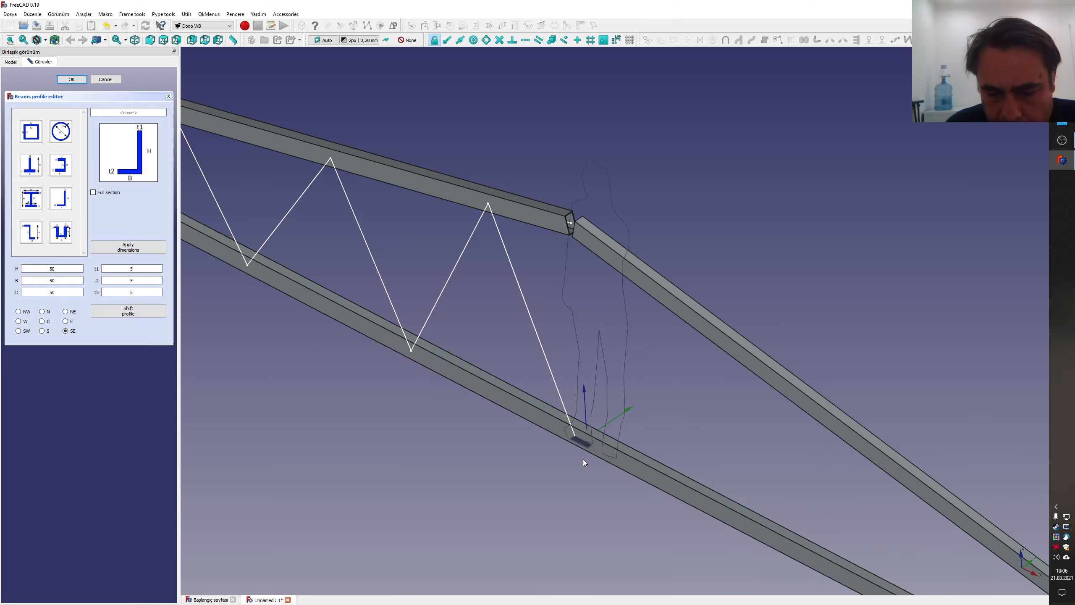
scroll(583, 460, "up", 12)
scroll(578, 417, "down", 8)
mouse_move(574, 439)
middle_mouse_down()
mouse_move(578, 379)
mouse_move(593, 433)
middle_mouse_up()
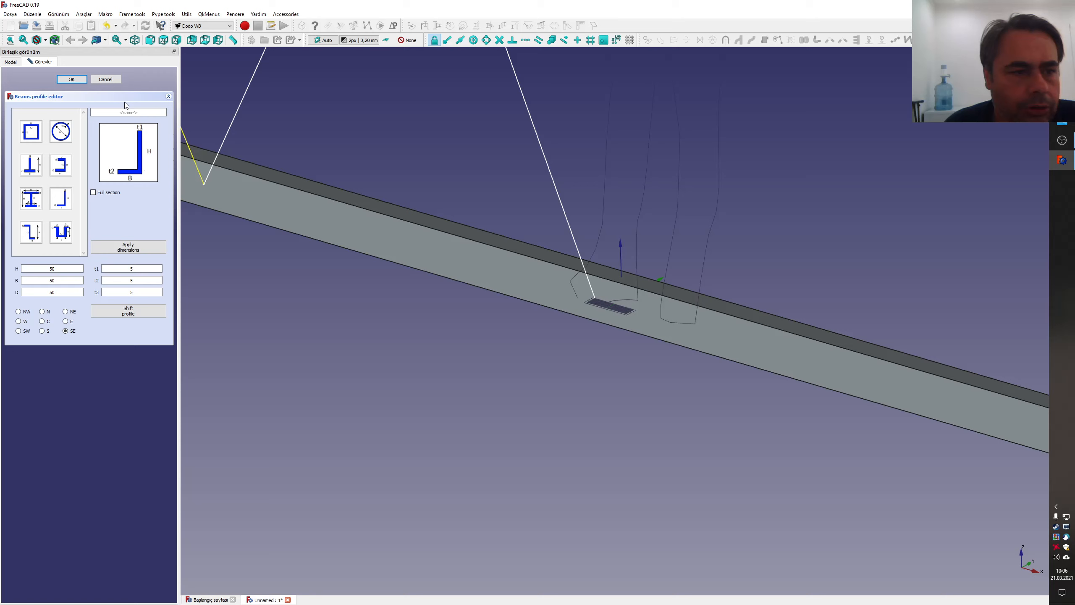
left_click(10, 62)
left_click(41, 62)
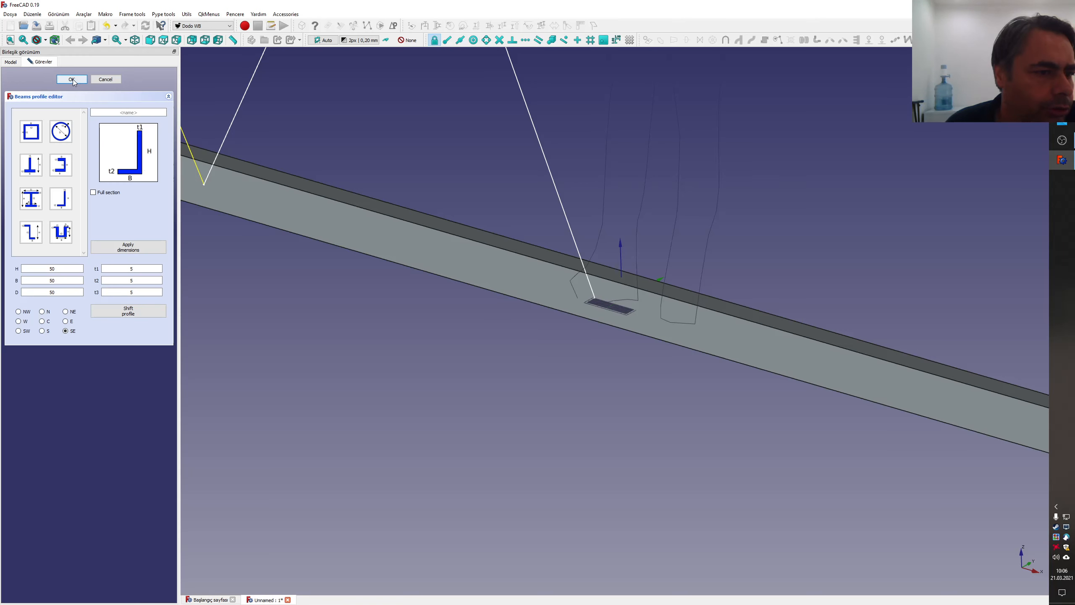
left_click(13, 61)
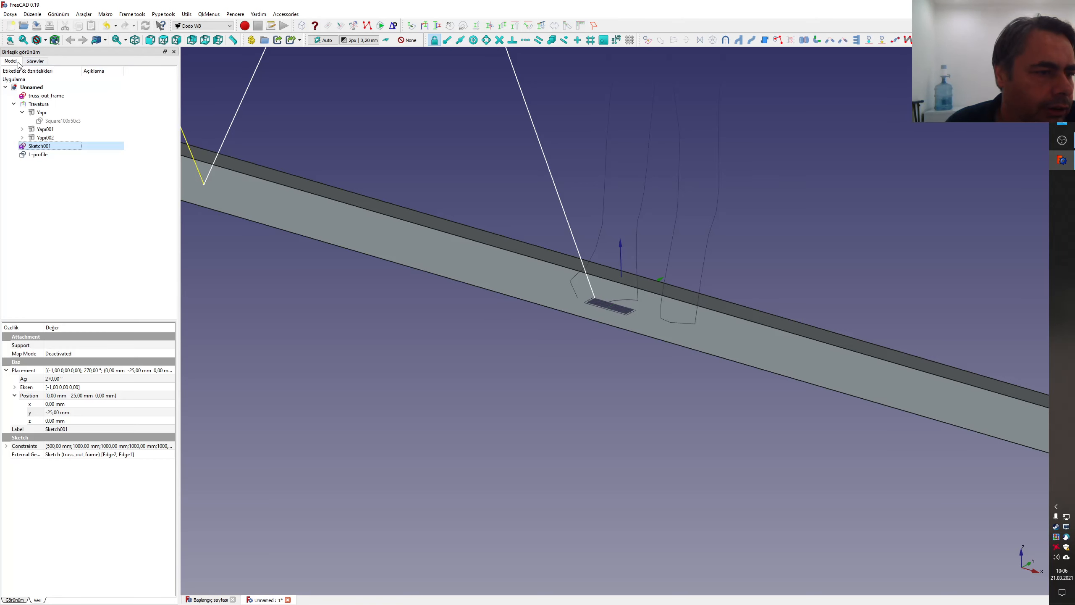
- Rename the new L-profile object as "L-profile 50x50x5"
left_click(28, 155)
right_click(28, 156)
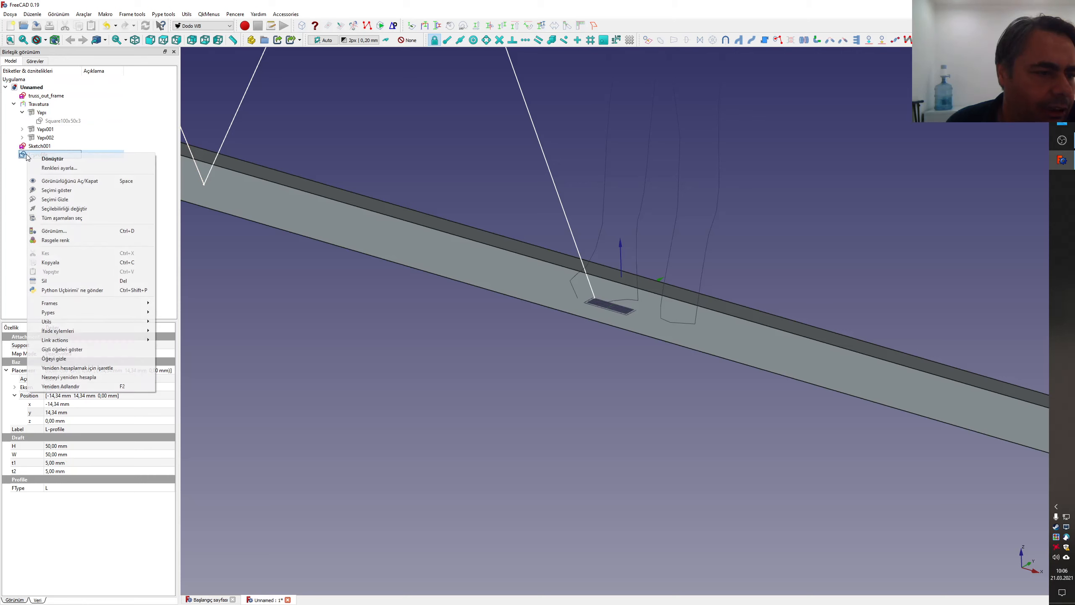
left_click(72, 386)
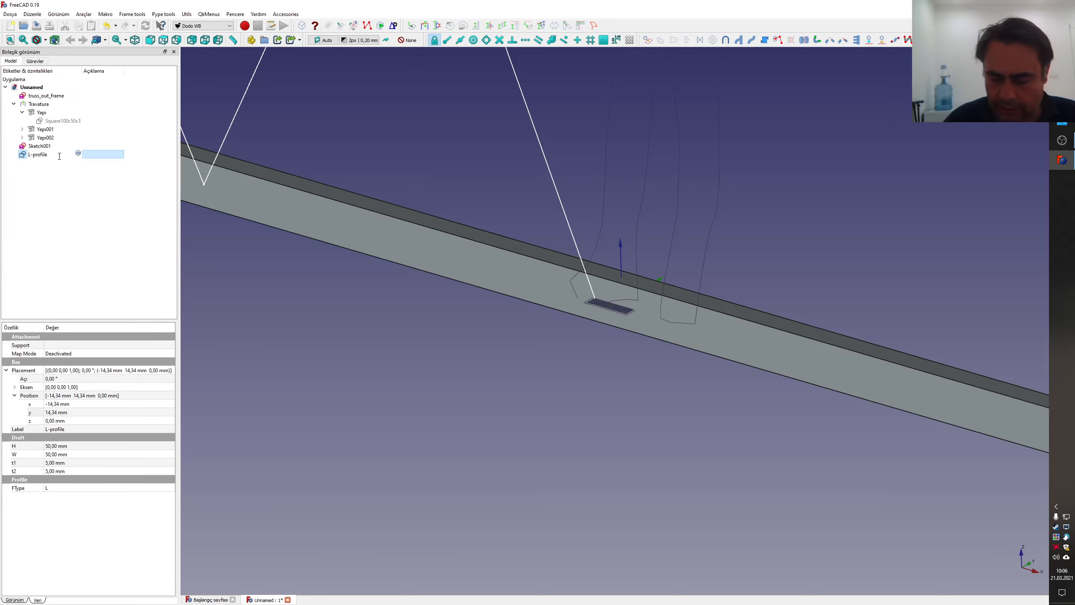
type("x50x5")
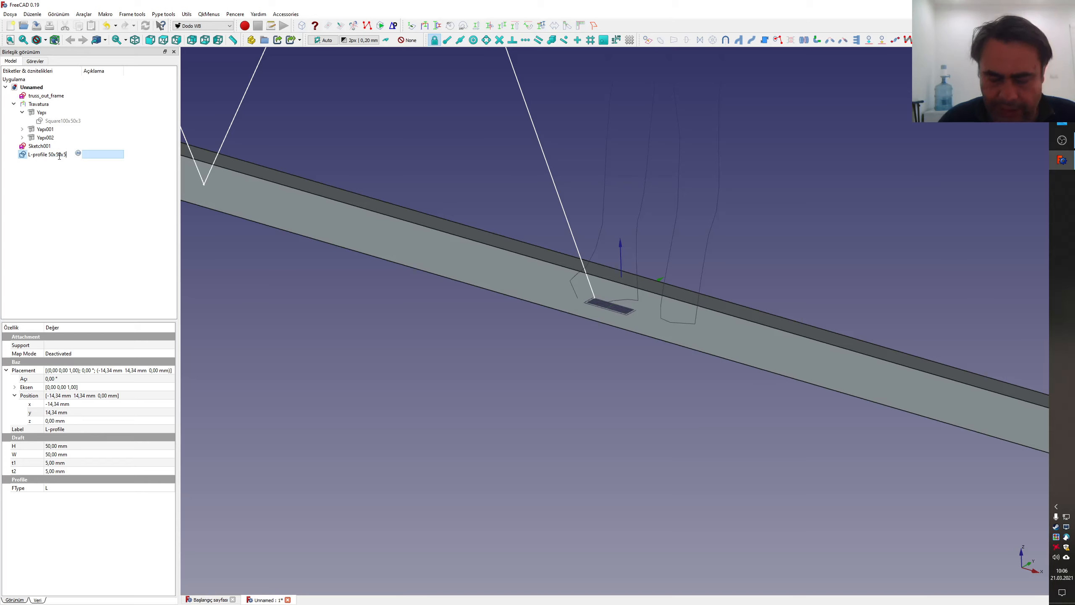
key("Return")
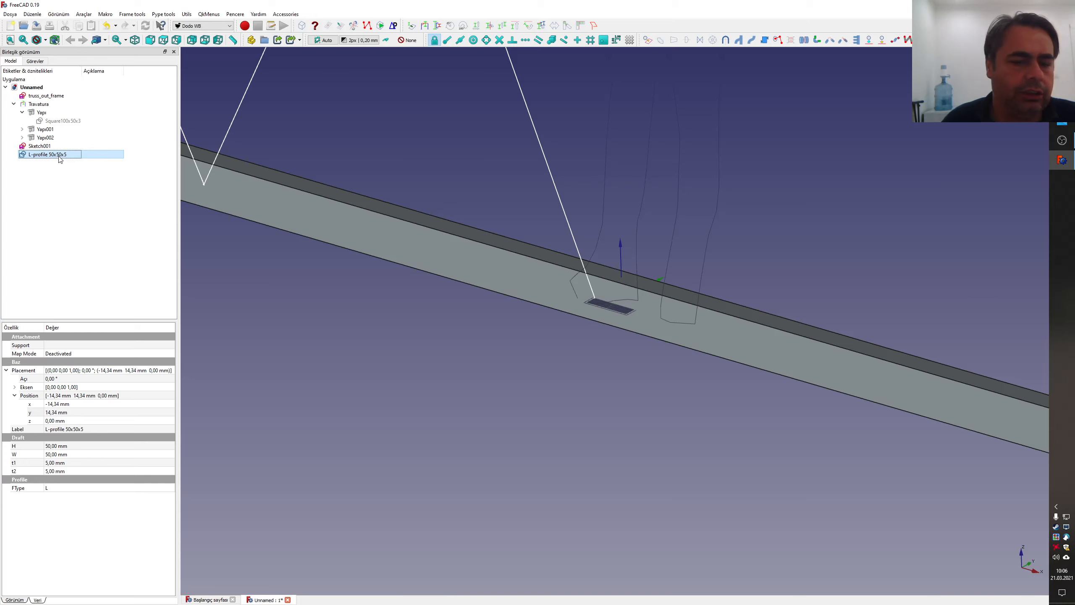
- Generate a frame branch along the web sketch Sketch001, using the by-sketch profile "L-profile 50x50x5"
left_click(343, 336)
scroll(387, 354, "down", 8)
middle_click_drag(417, 238, 393, 240)
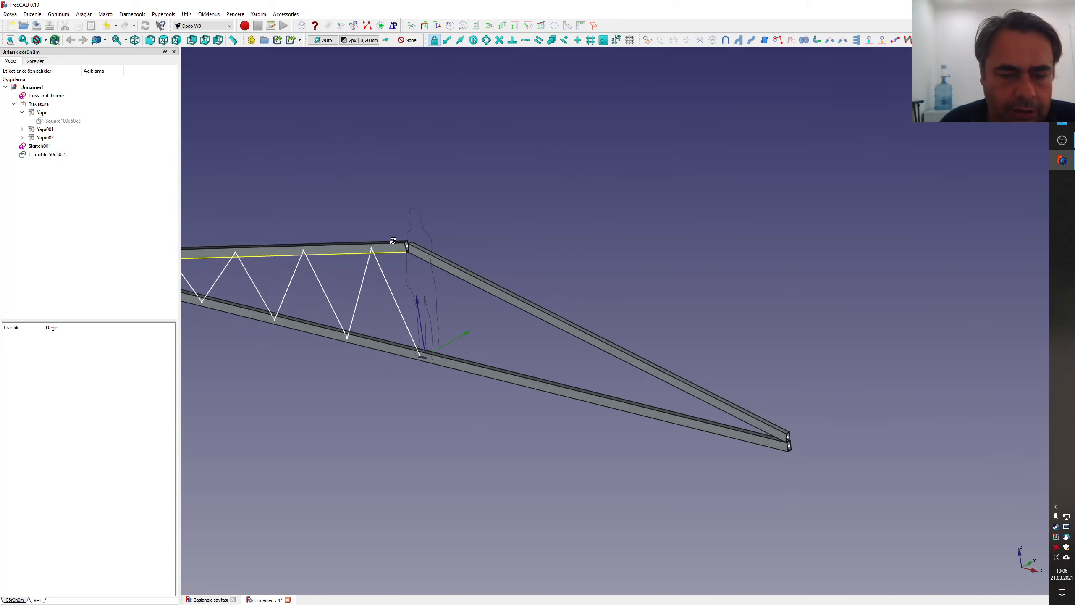
scroll(392, 240, "down", 4)
scroll(329, 278, "up", 4)
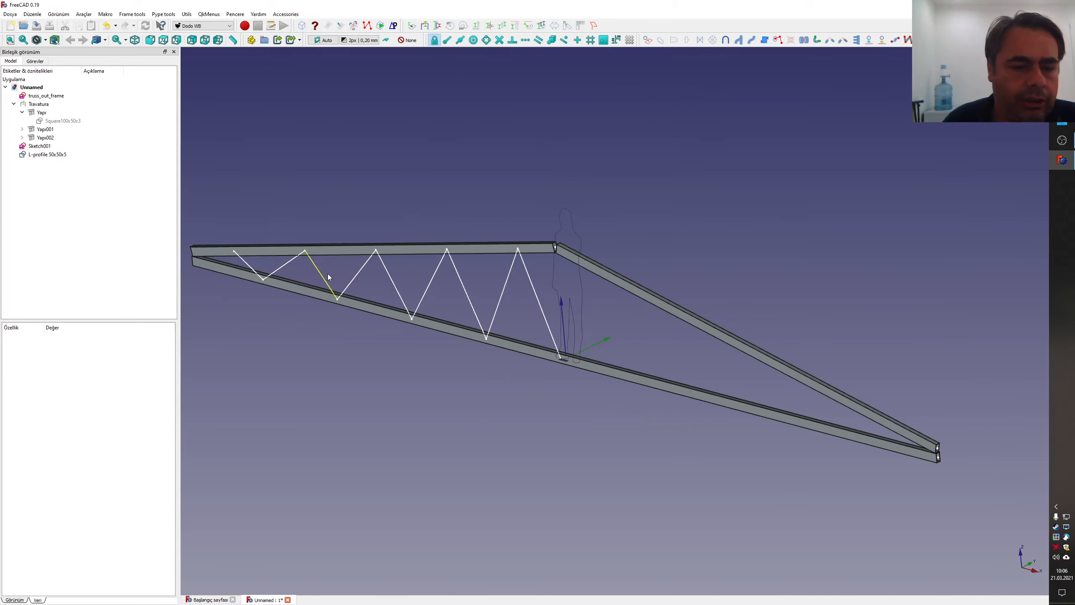
left_click(427, 27)
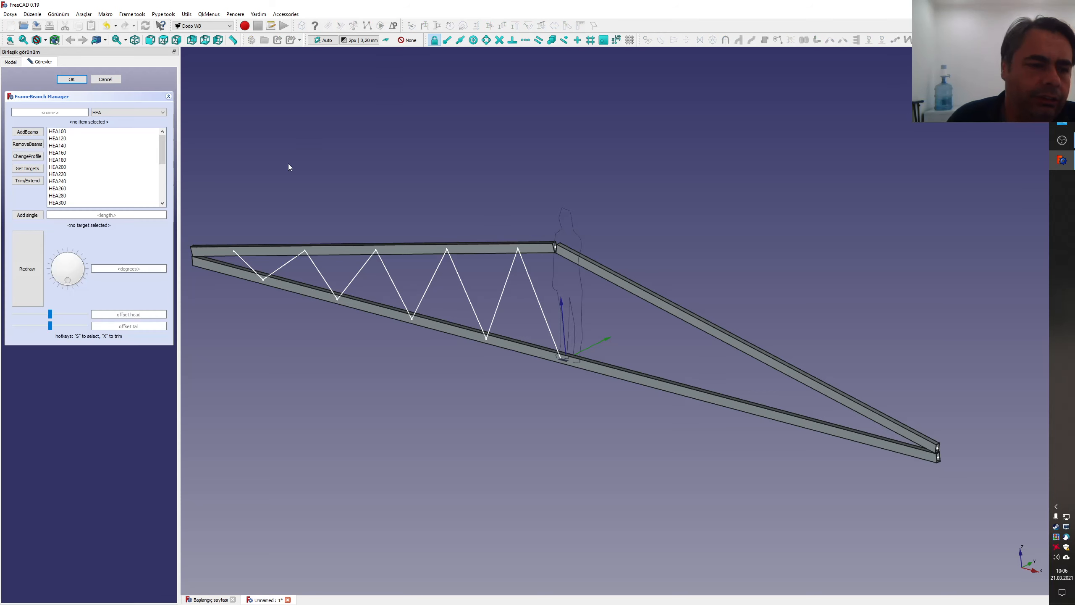
left_click(113, 110)
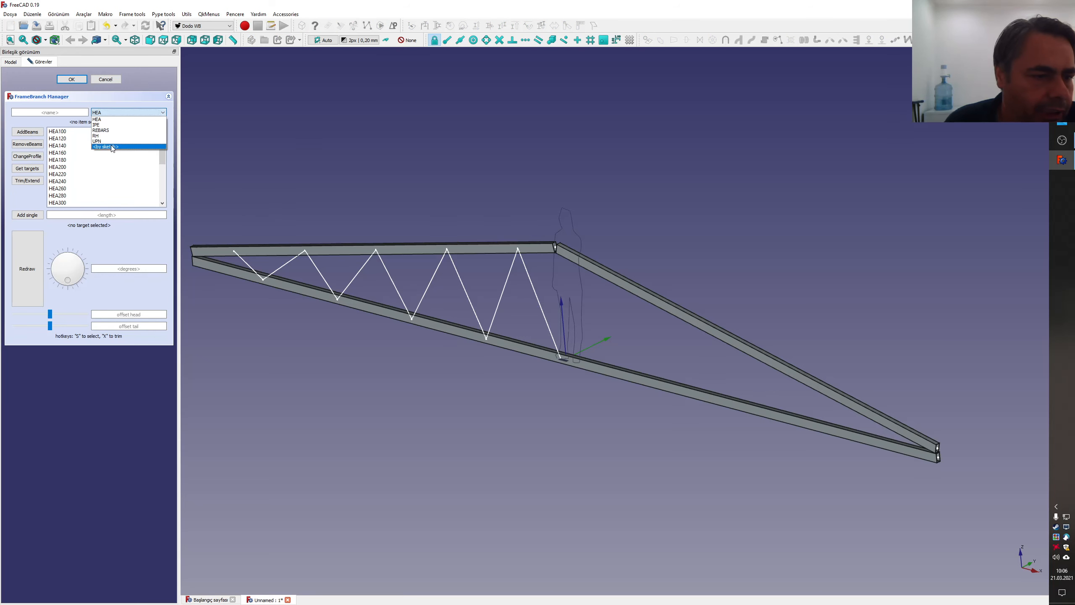
left_click(112, 146)
left_click(95, 152)
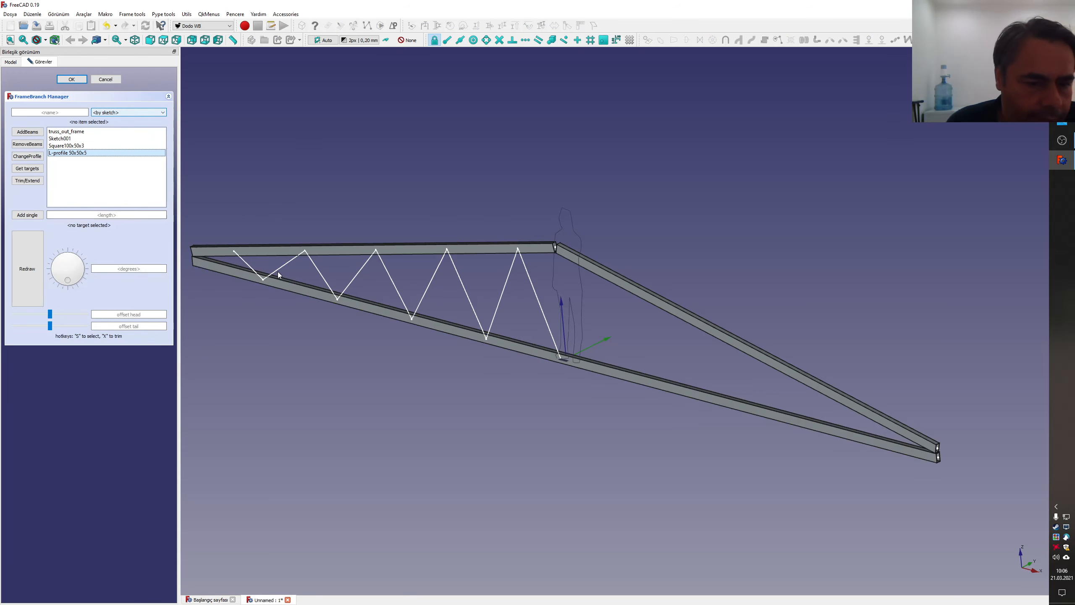
left_click(245, 262)
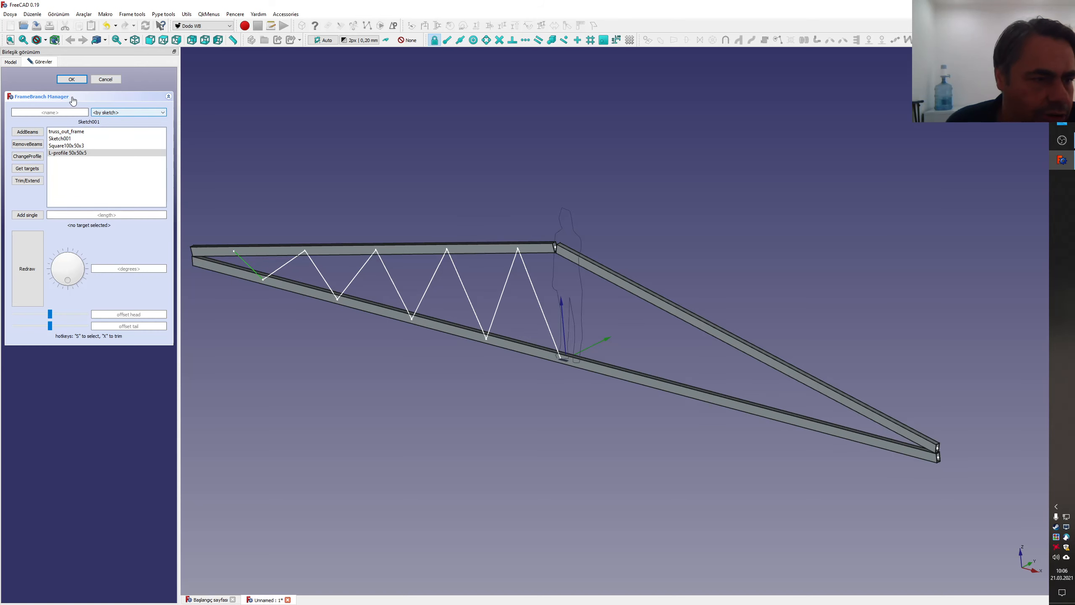
left_click(72, 79)
- Select all nine diagonal members of the truss web and rotate their profiles to 275 degrees
scroll(254, 260, "up", 5)
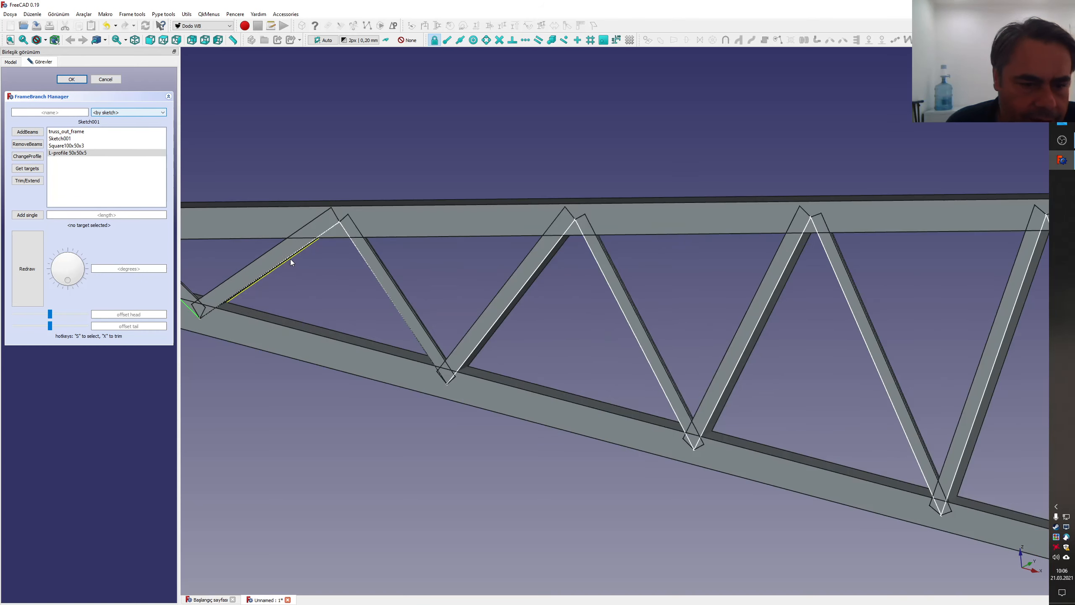
scroll(468, 293, "down", 4)
middle_click_drag(468, 293, 538, 315)
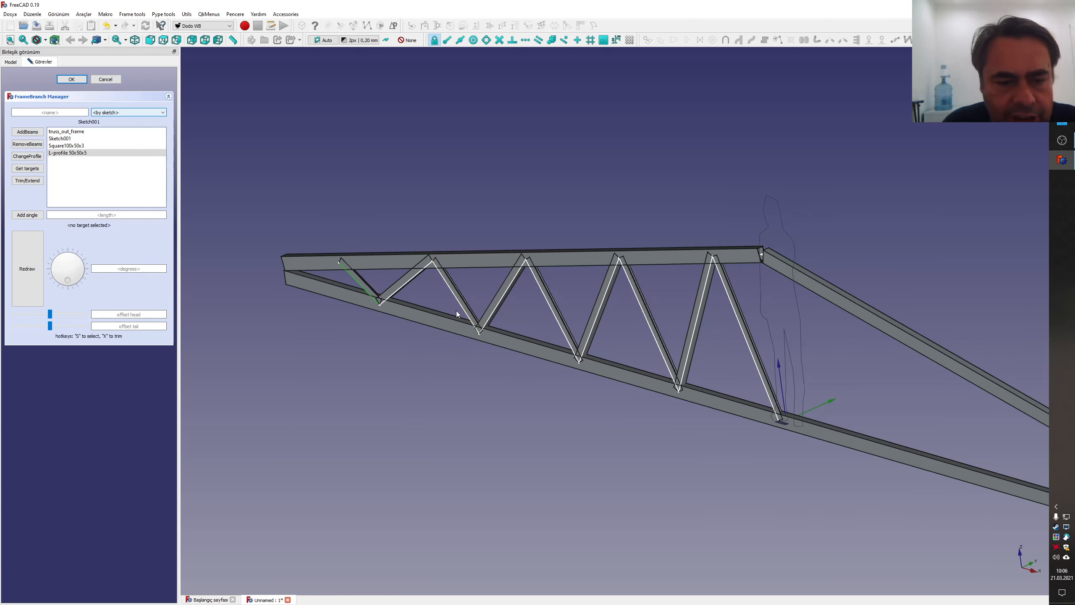
scroll(391, 301, "up", 4)
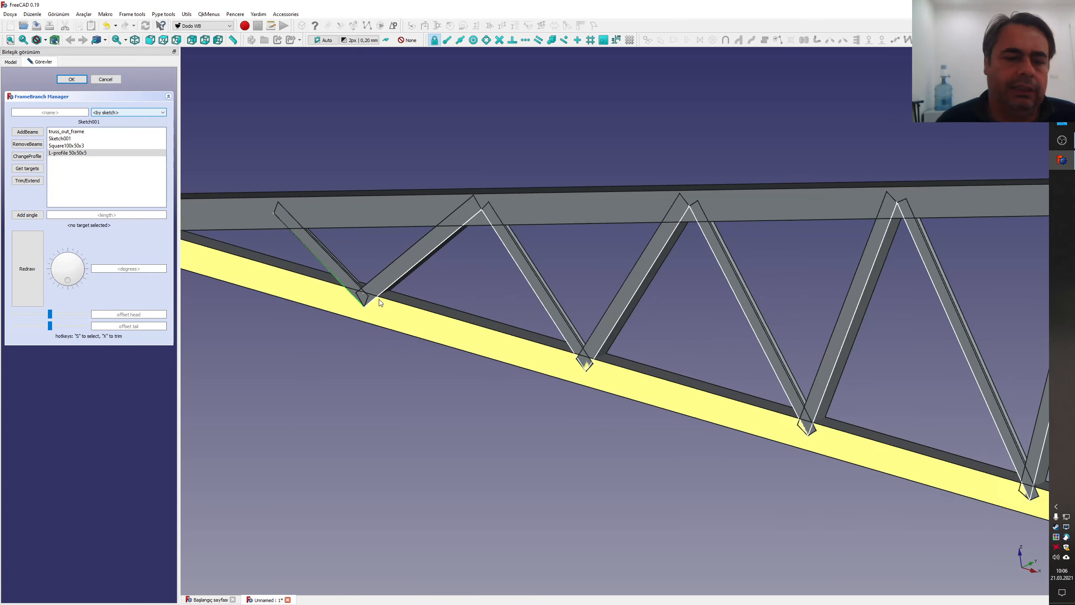
left_click(345, 283)
left_click(395, 274, "ctrl")
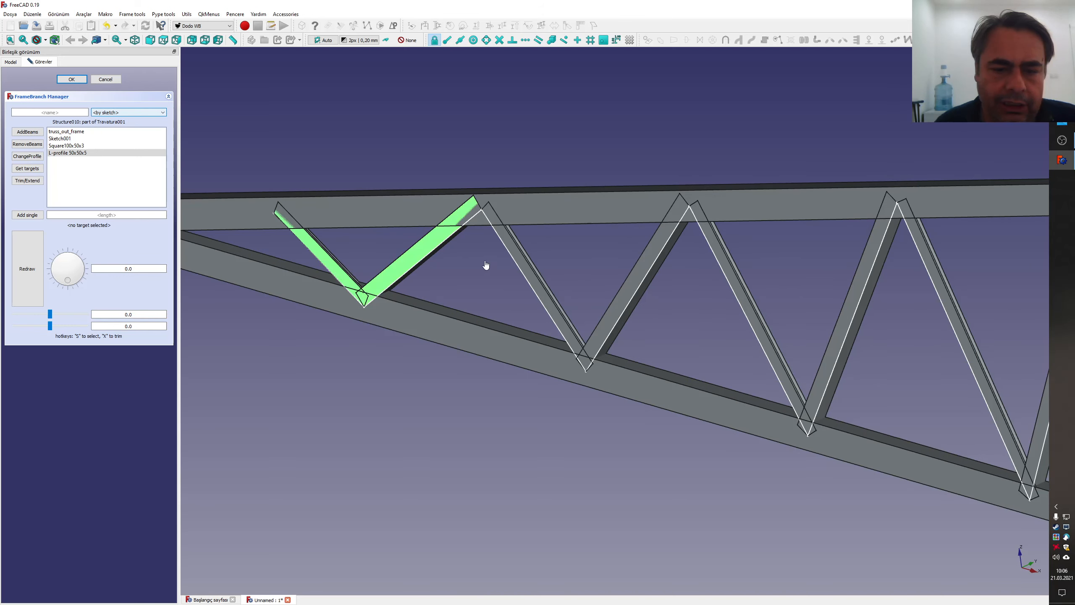
left_click(515, 259, "ctrl")
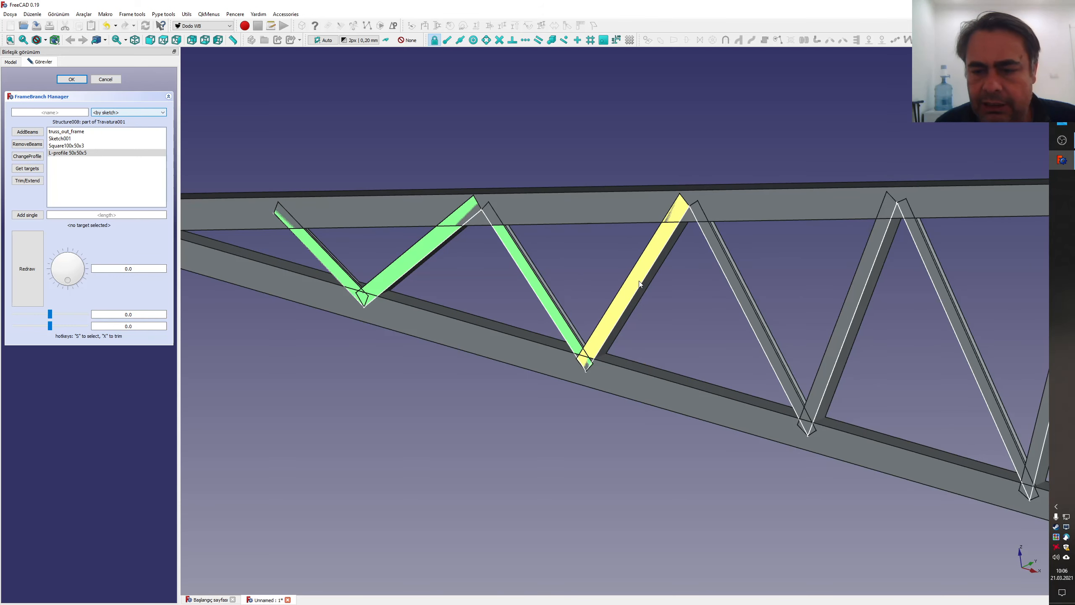
scroll(686, 292, "down", 5)
scroll(685, 292, "up", 4)
left_click(664, 309, "ctrl")
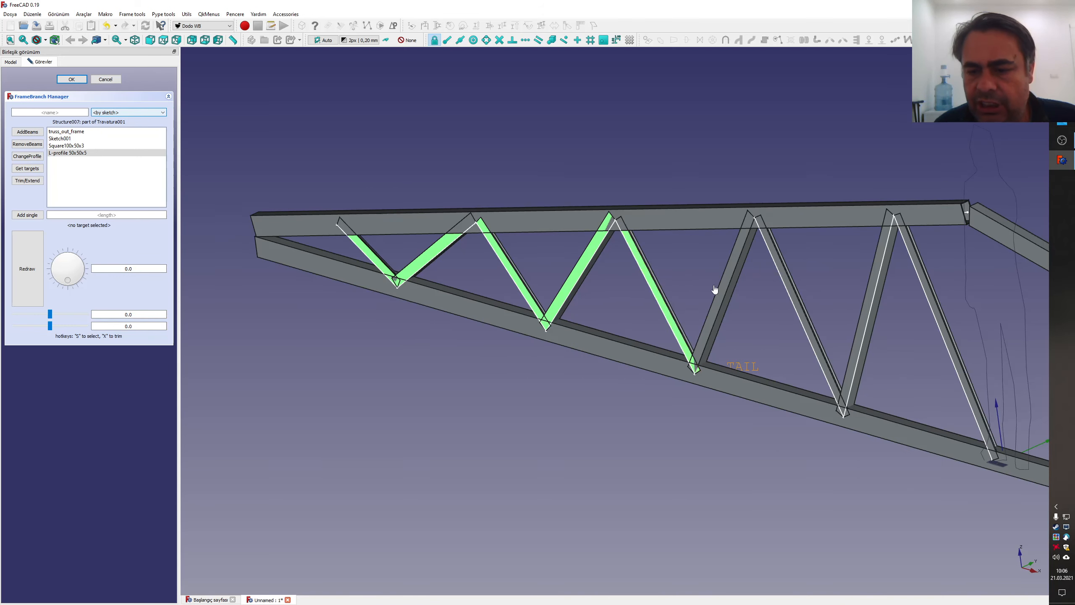
left_click(727, 286, "ctrl")
left_click(797, 309, "ctrl")
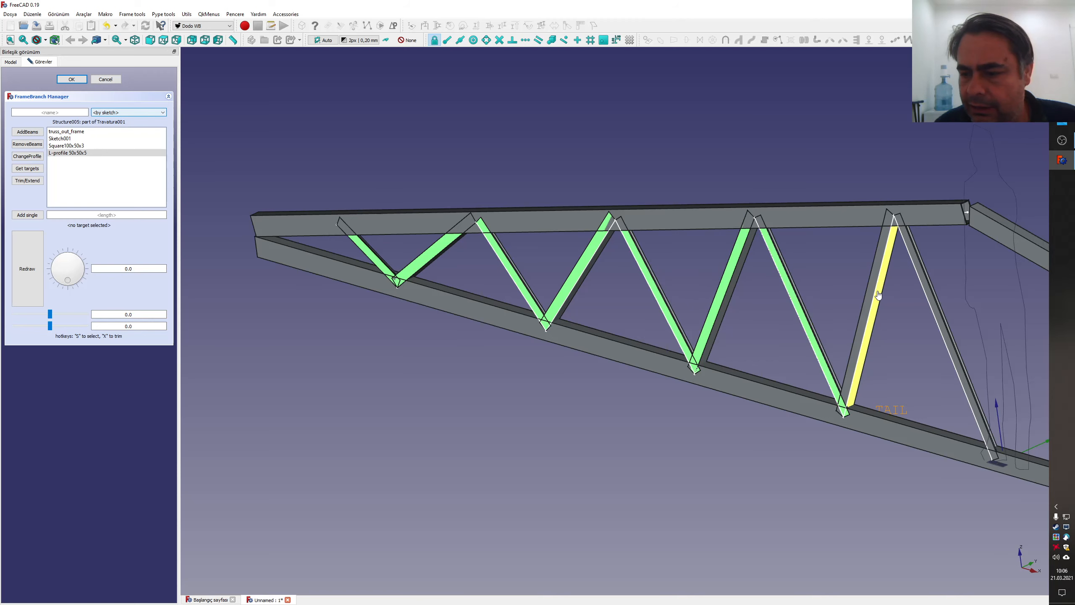
left_click(871, 297, "ctrl")
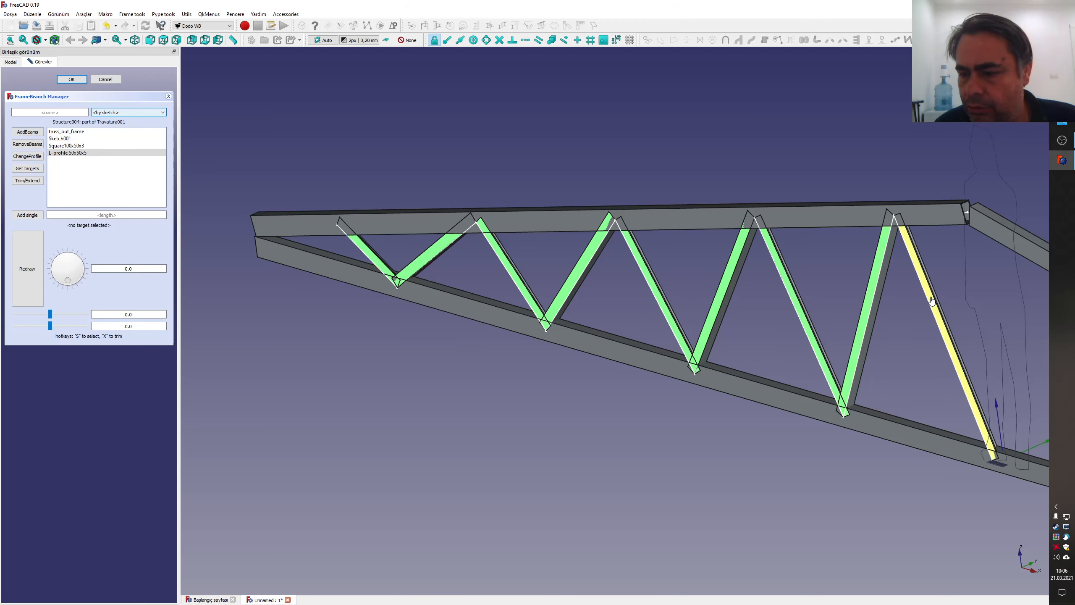
left_click(922, 300, "ctrl")
left_click(128, 268)
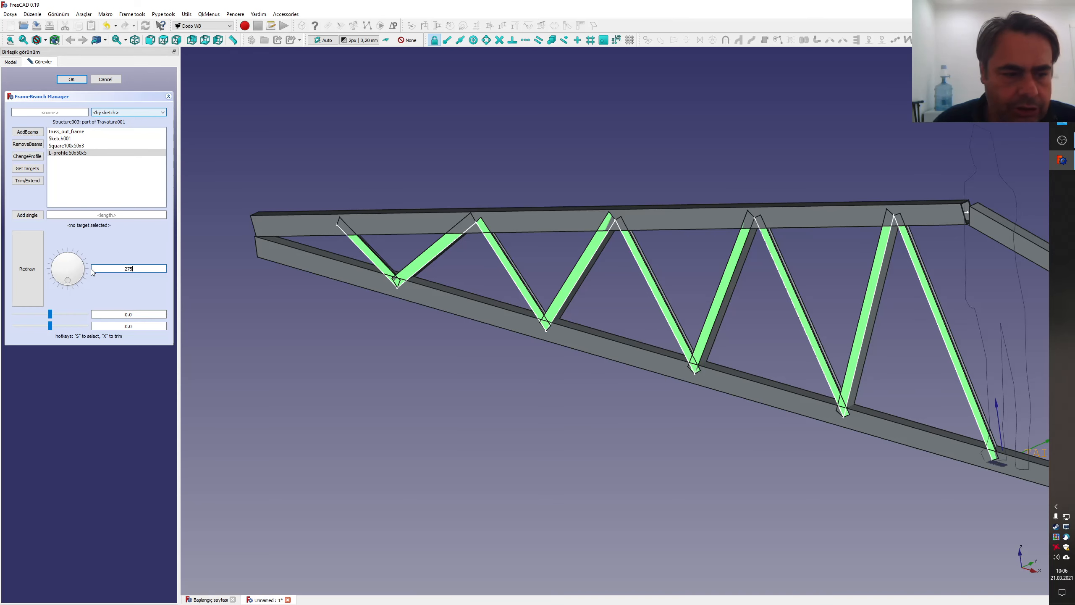
left_click(65, 382)
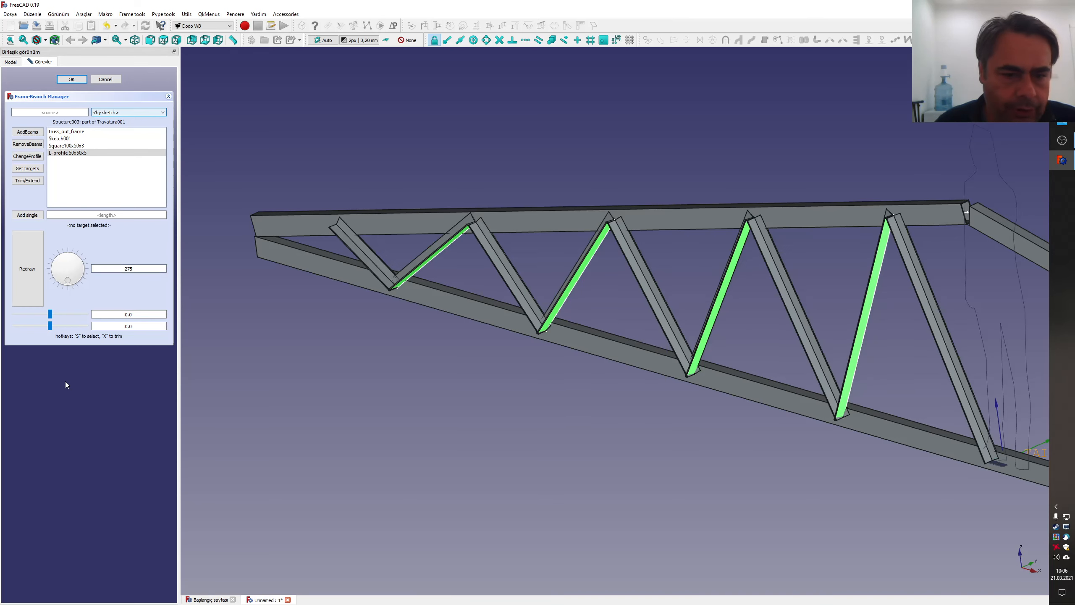
- Examine how the rotated L-profile diagonals meet each other and the truss chords at the joints
middle_click_drag(461, 312, 438, 367)
scroll(438, 367, "up", 5)
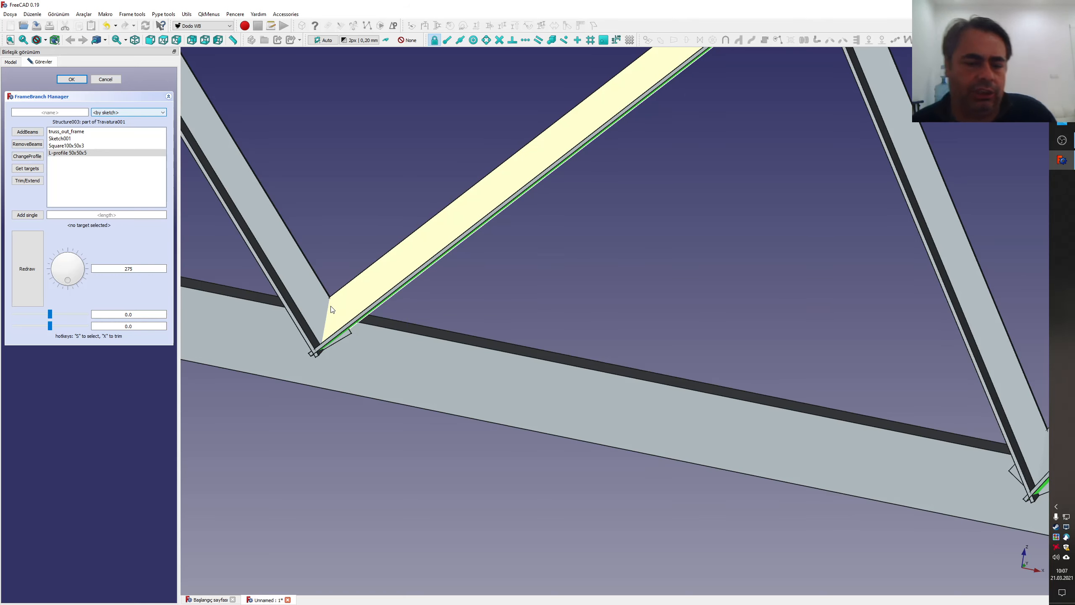
scroll(333, 309, "down", 5)
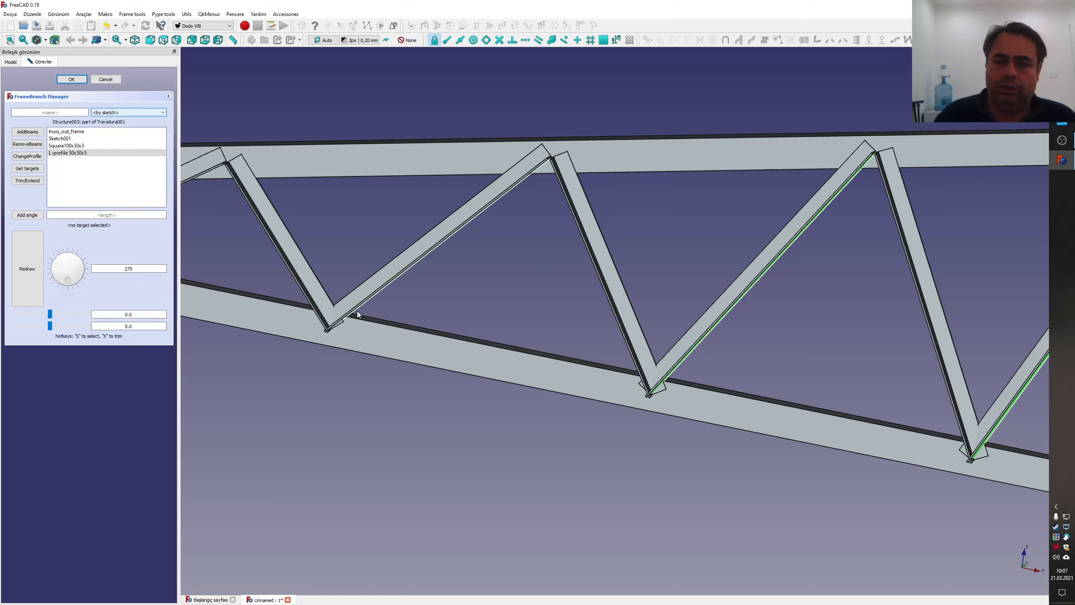
middle_click_drag(367, 323, 355, 329)
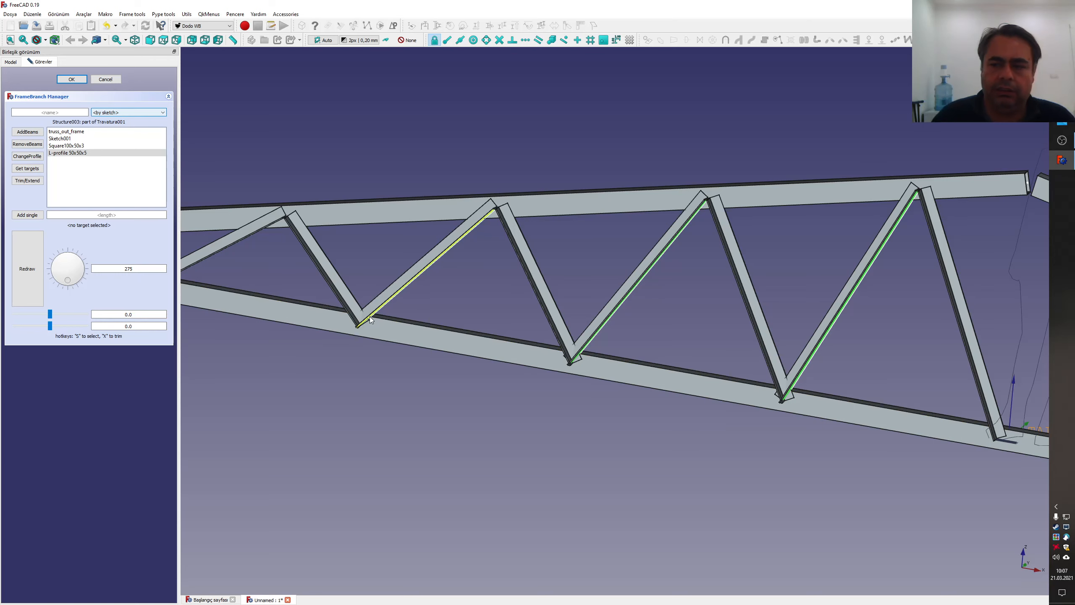
left_click(364, 317, "ctrl")
scroll(364, 317, "down", 4)
middle_click_drag(544, 307, 482, 307)
scroll(428, 331, "up", 2)
scroll(426, 331, "up", 3)
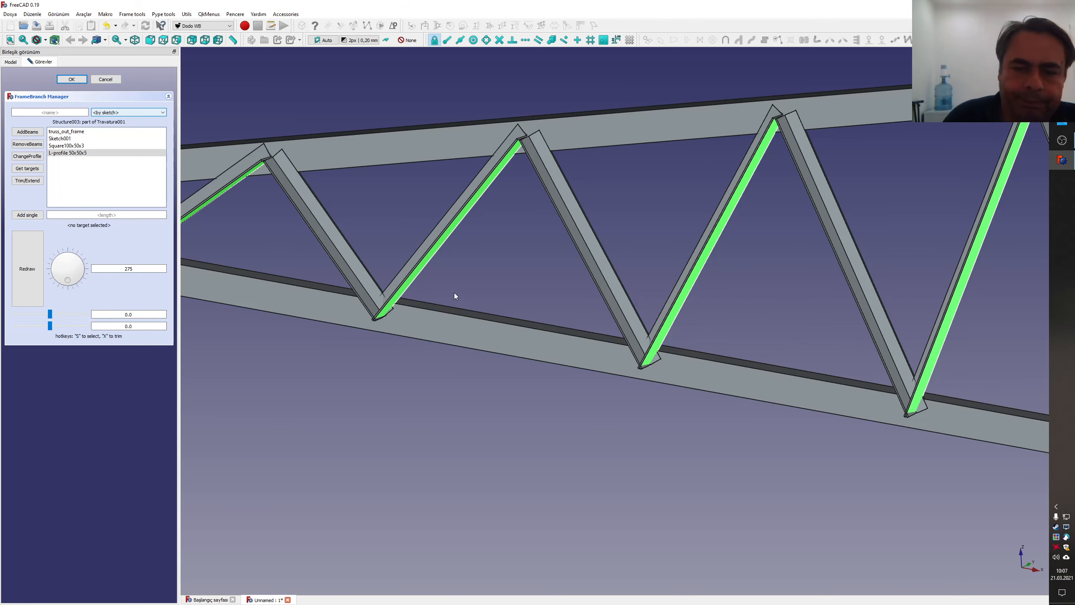
scroll(442, 297, "down", 3)
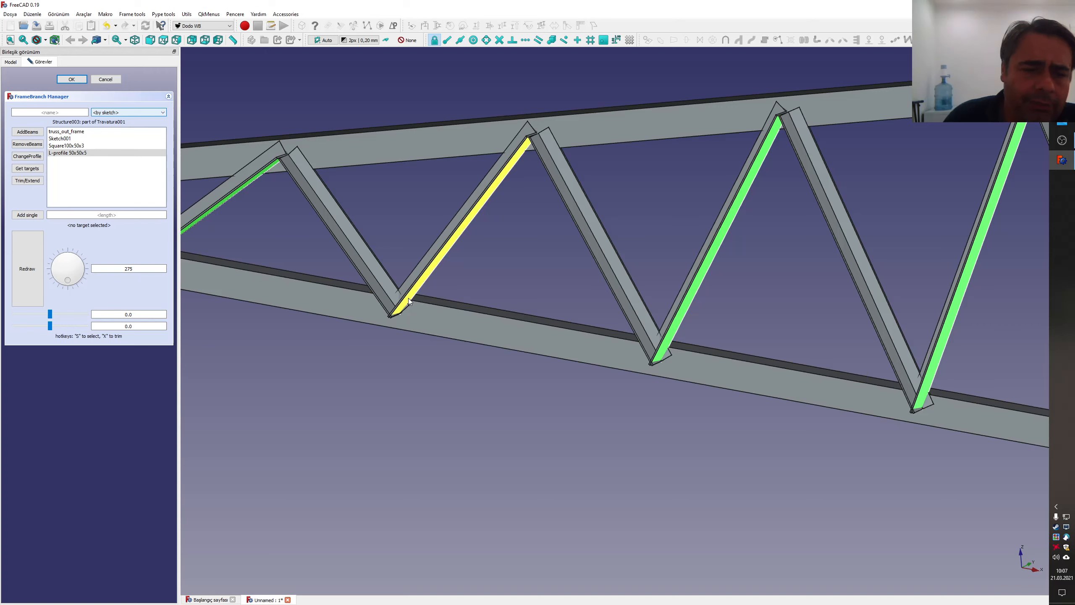
scroll(437, 295, "down", 5)
middle_click_drag(440, 302, 479, 296)
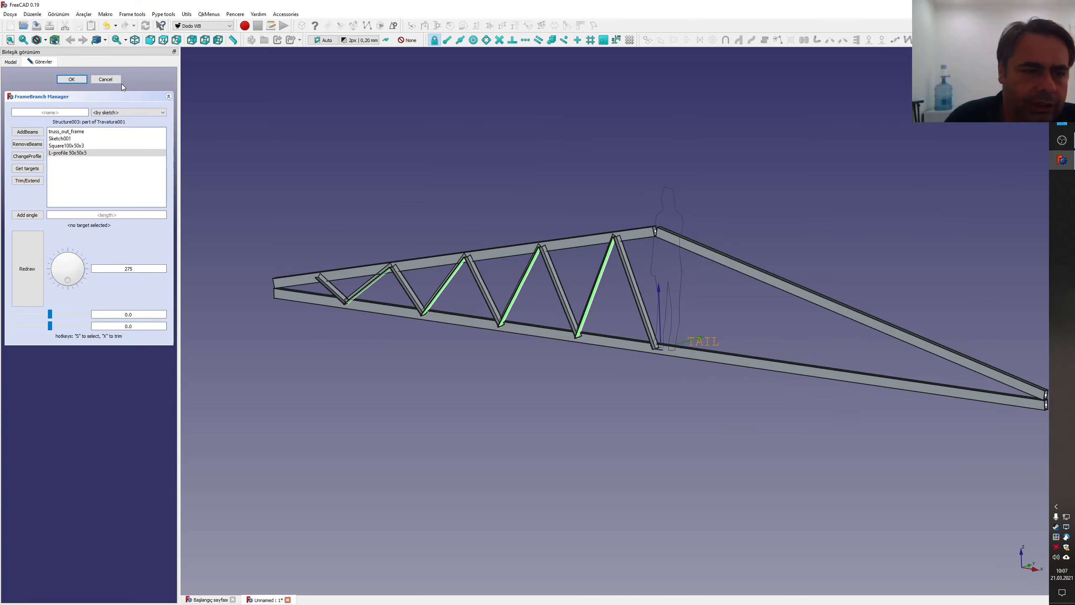
- Close the frame branch manager and delete the web's frame branch Travatura001
left_click(105, 80)
middle_click_drag(437, 180, 594, 299)
scroll(637, 239, "up", 8)
left_click(45, 155)
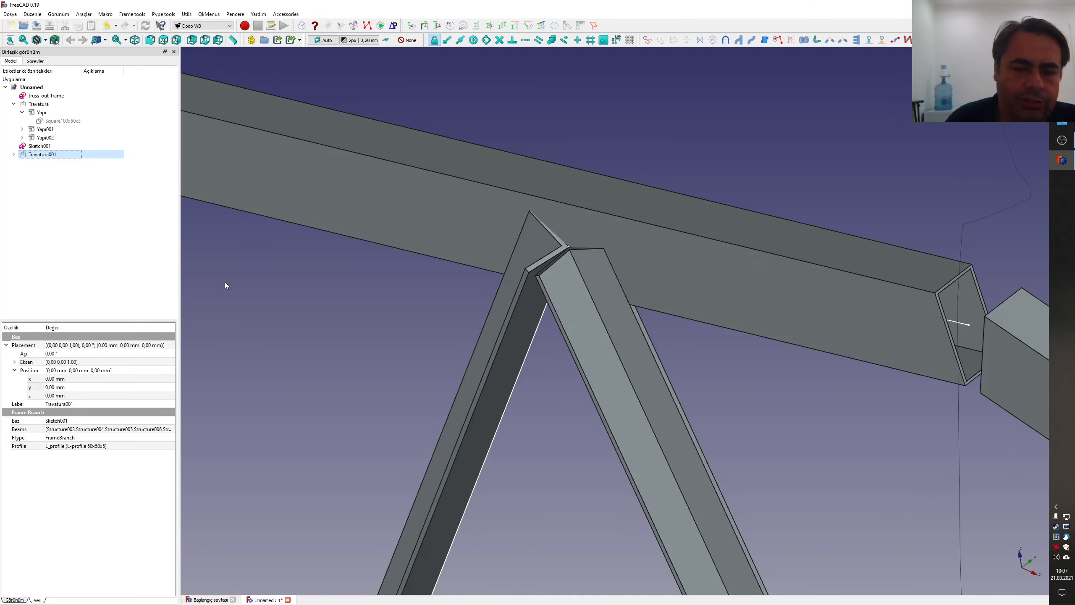
scroll(226, 283, "down", 5)
key("Delete")
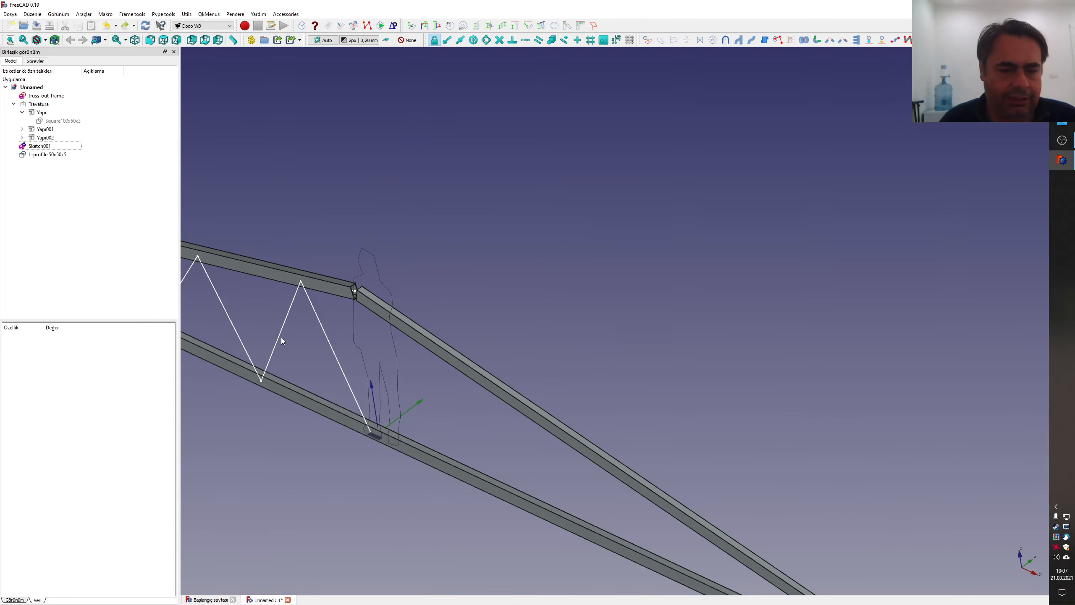
scroll(292, 350, "down", 5)
- Generate the web's frame branch again along Sketch001, using the by-sketch profile "L-profile 50x50x5"
left_click(43, 155)
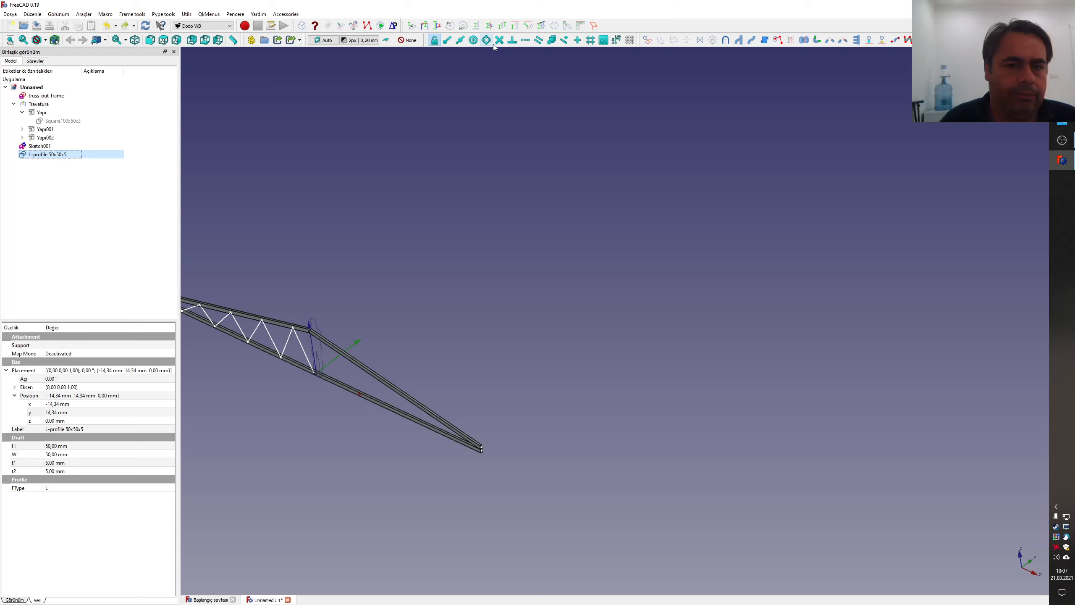
left_click(425, 26)
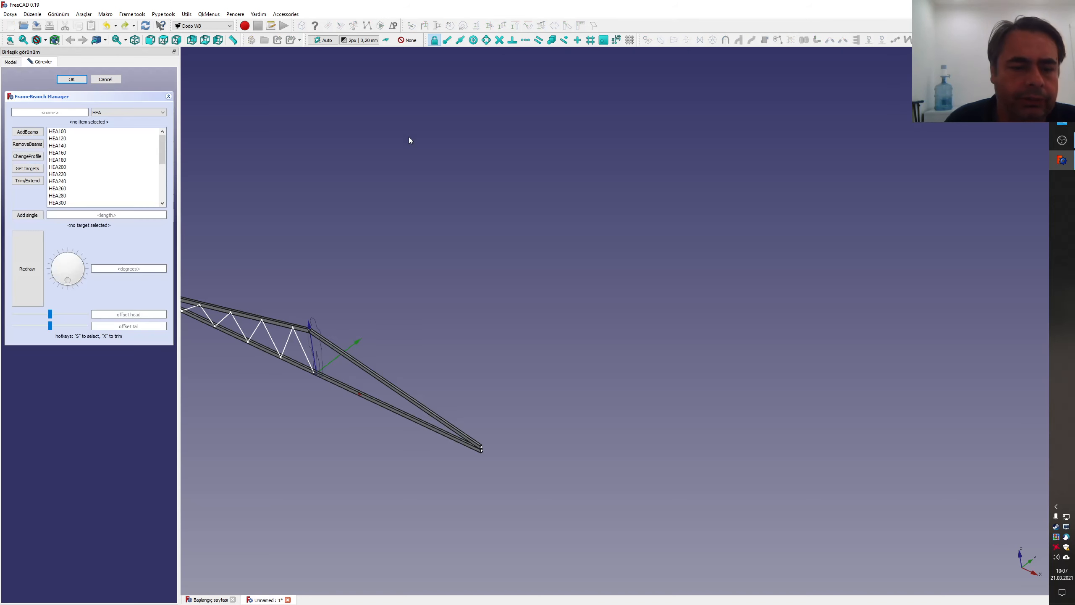
scroll(360, 305, "down", 3)
scroll(338, 310, "up", 8)
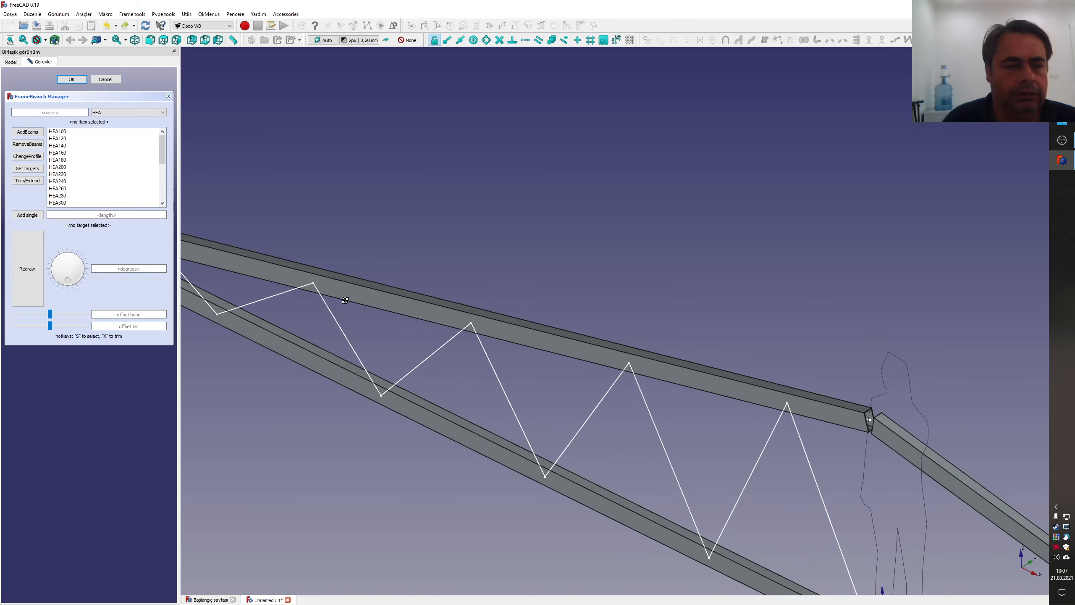
left_click(114, 111)
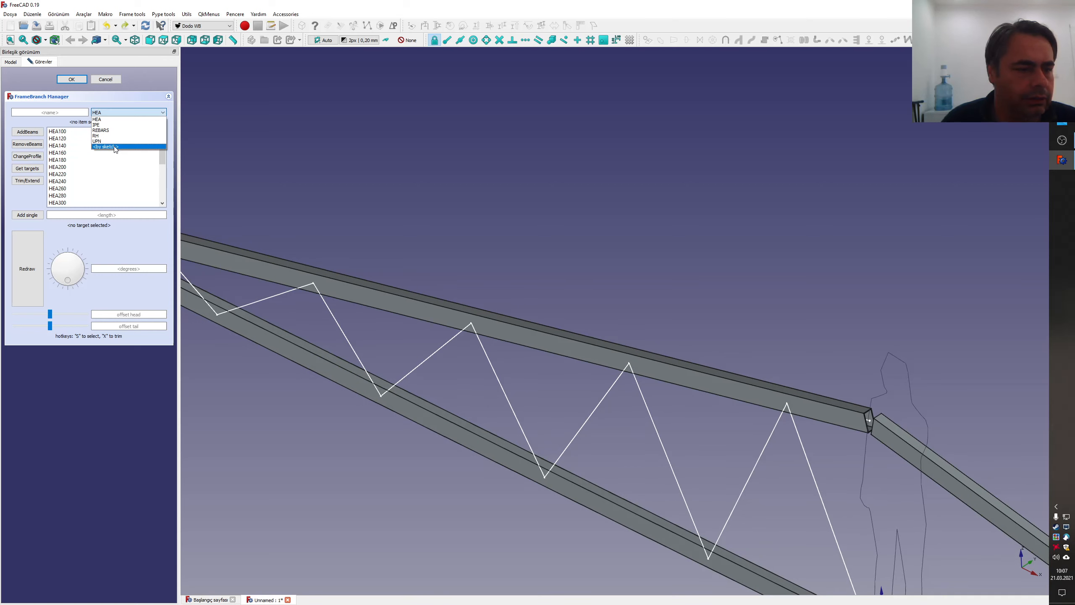
left_click(115, 146)
left_click(87, 152)
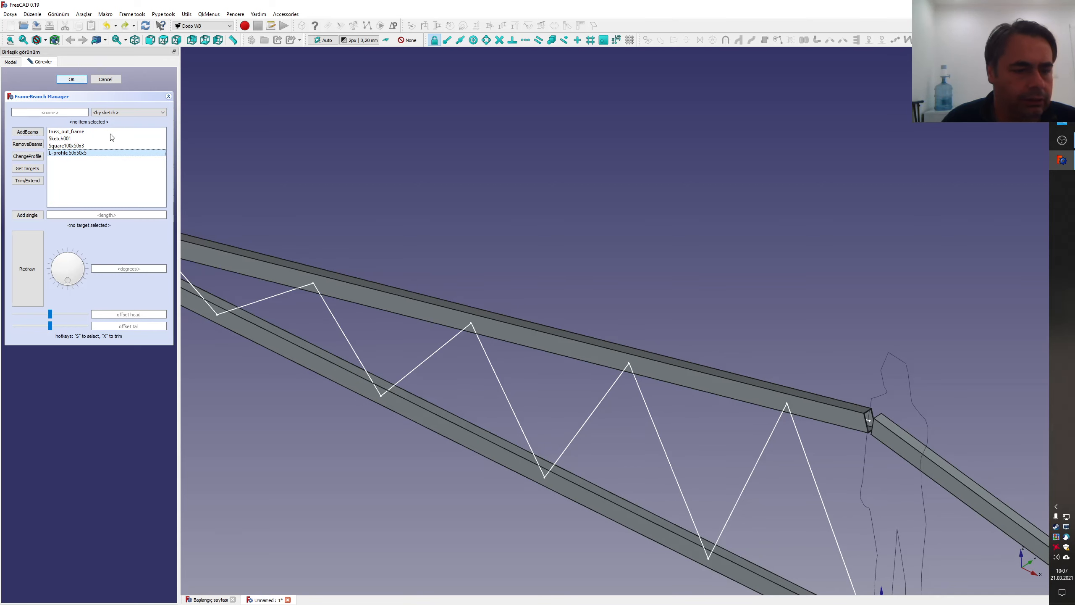
left_click(270, 296)
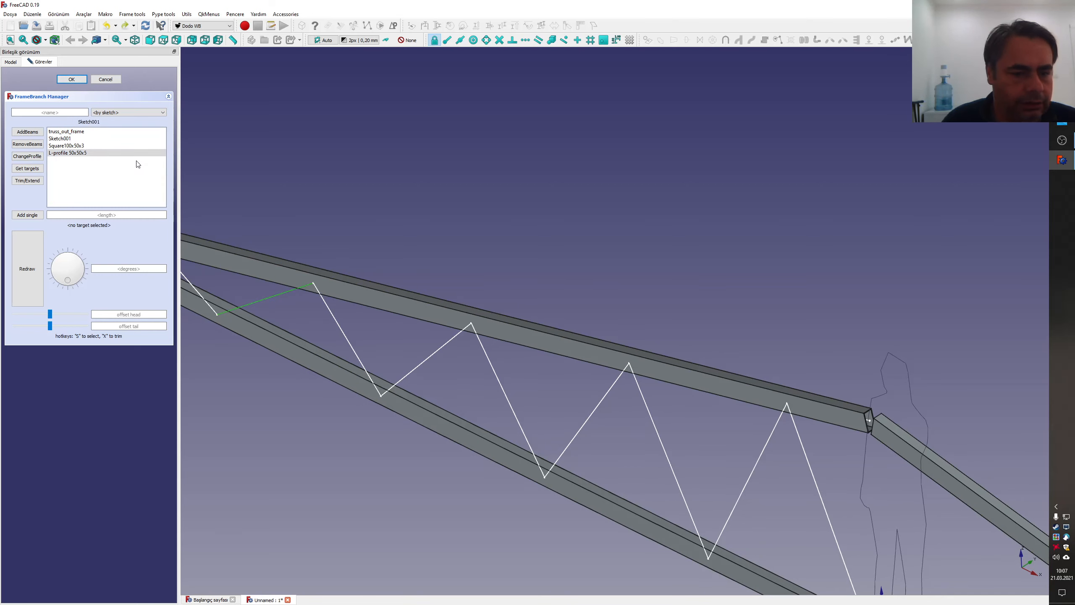
left_click(72, 79)
- Rotate the profiles of all nine regenerated web diagonals to 270 degrees and close the frame branch manager
scroll(307, 342, "down", 3)
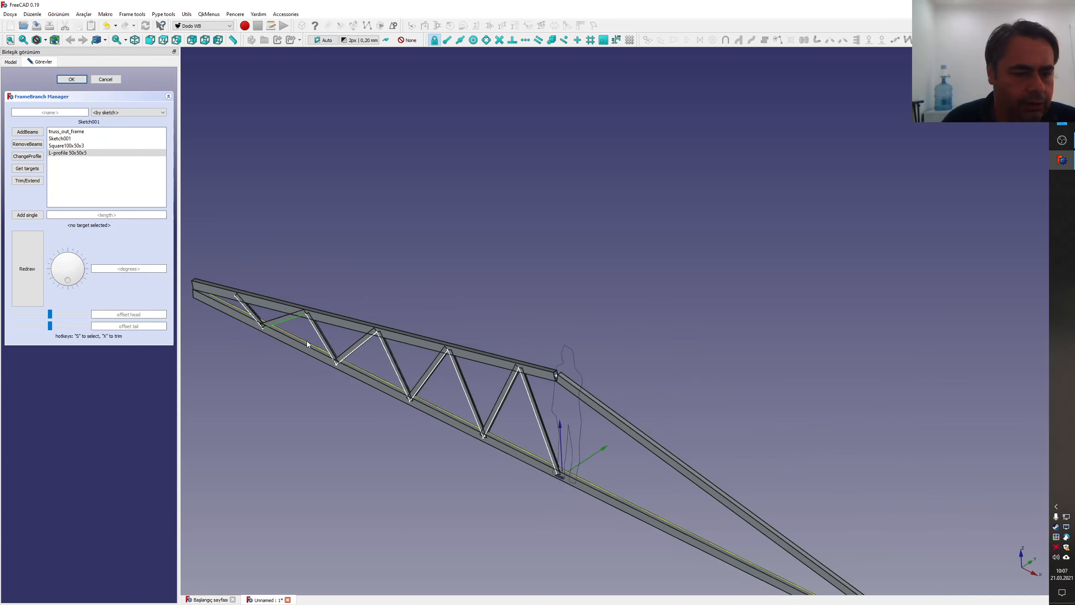
left_click(254, 316)
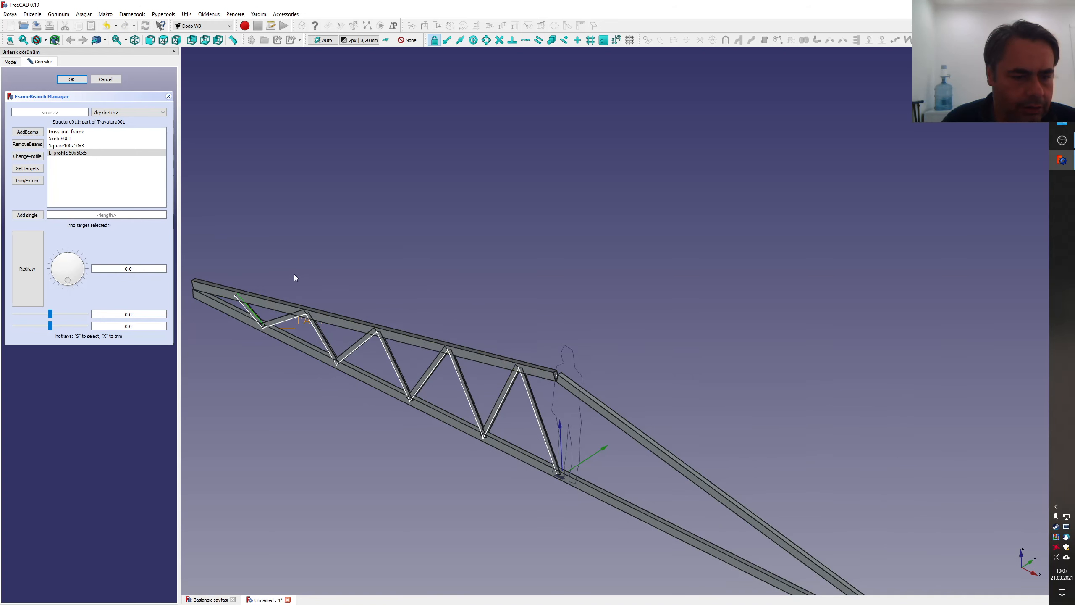
scroll(254, 307, "up", 3)
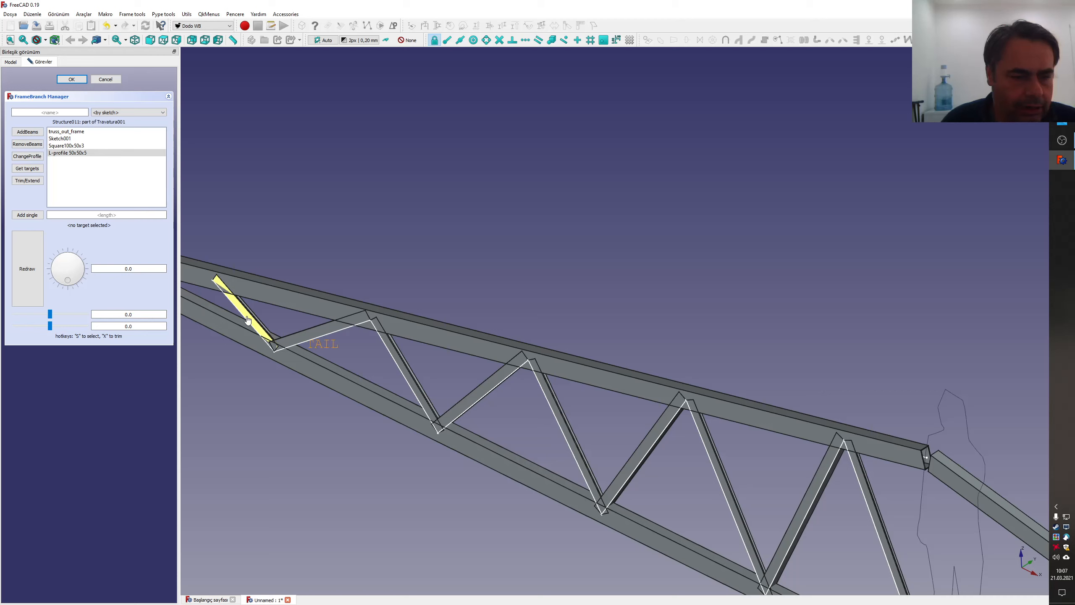
left_click(317, 334, "ctrl")
left_click(405, 368, "ctrl")
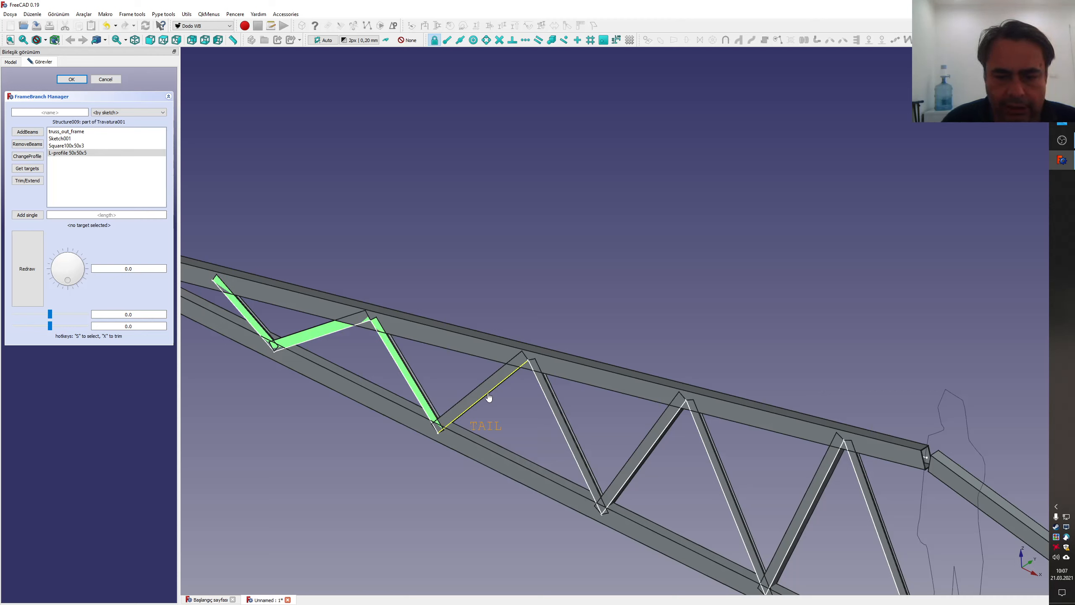
left_click(489, 386, "ctrl")
left_click(562, 425, "ctrl")
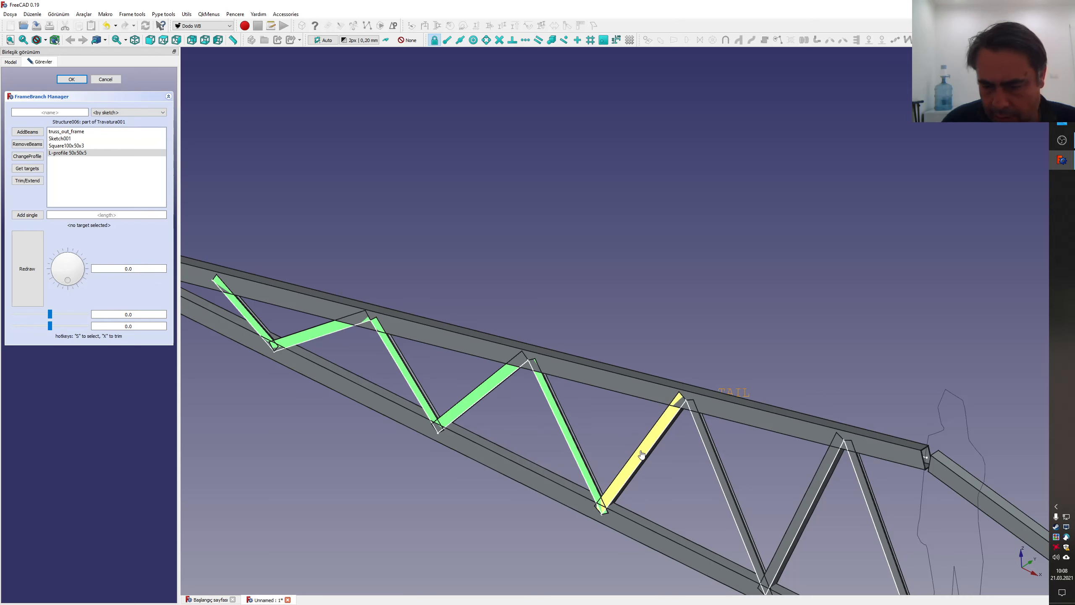
left_click(632, 455, "ctrl")
left_click(722, 479, "ctrl")
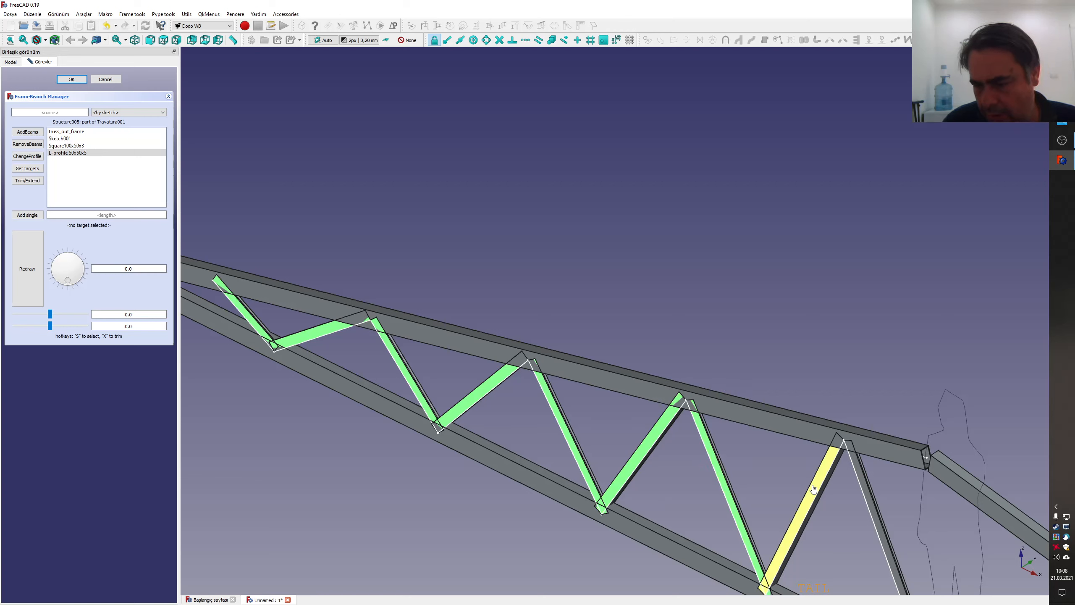
left_click(827, 490, "ctrl")
left_click(865, 486, "ctrl")
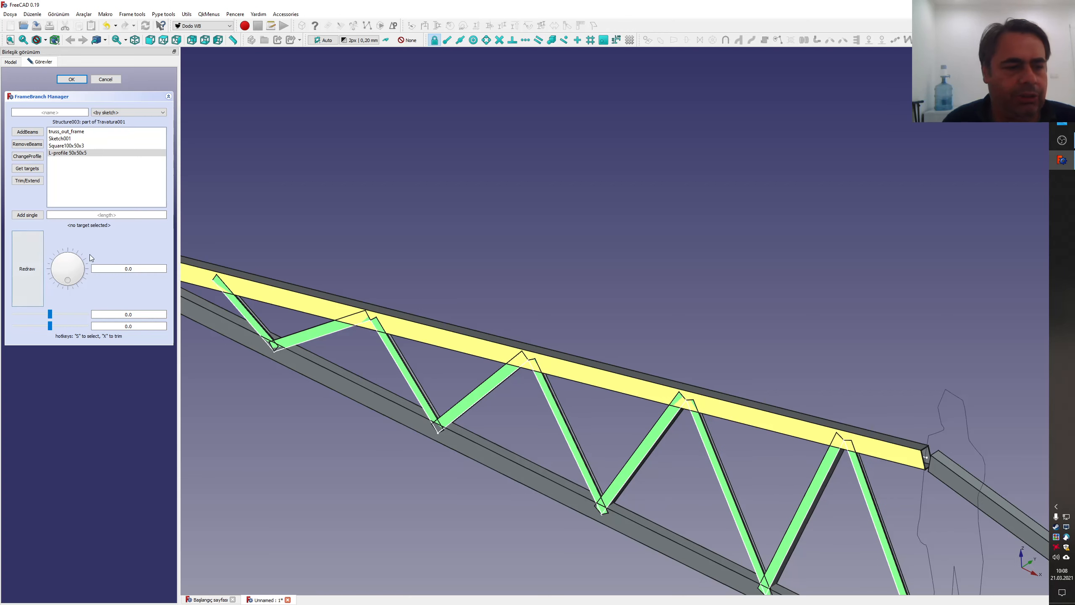
type("270")
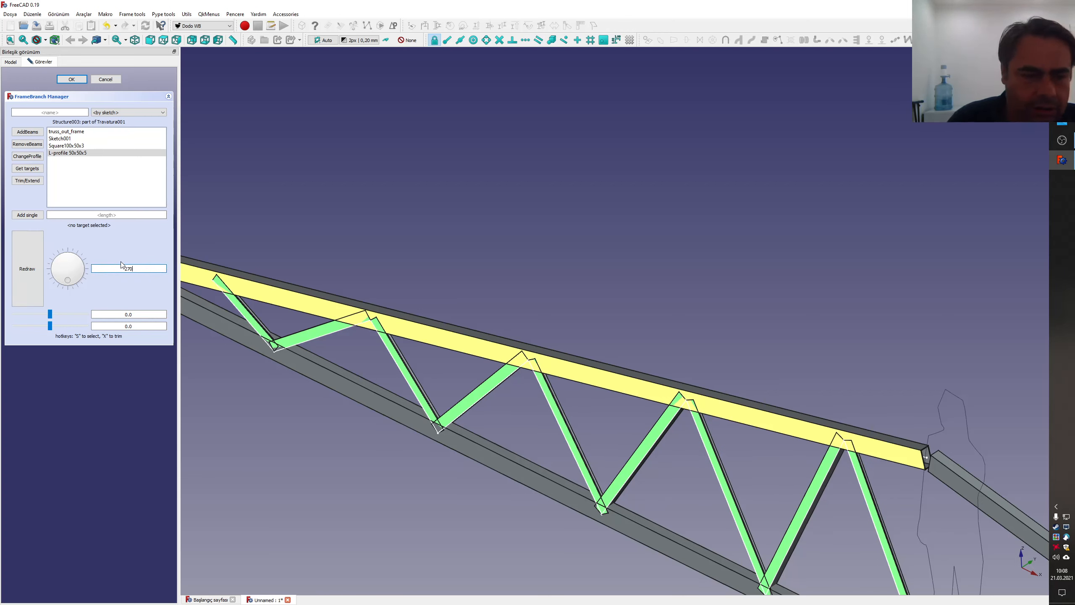
key("Return")
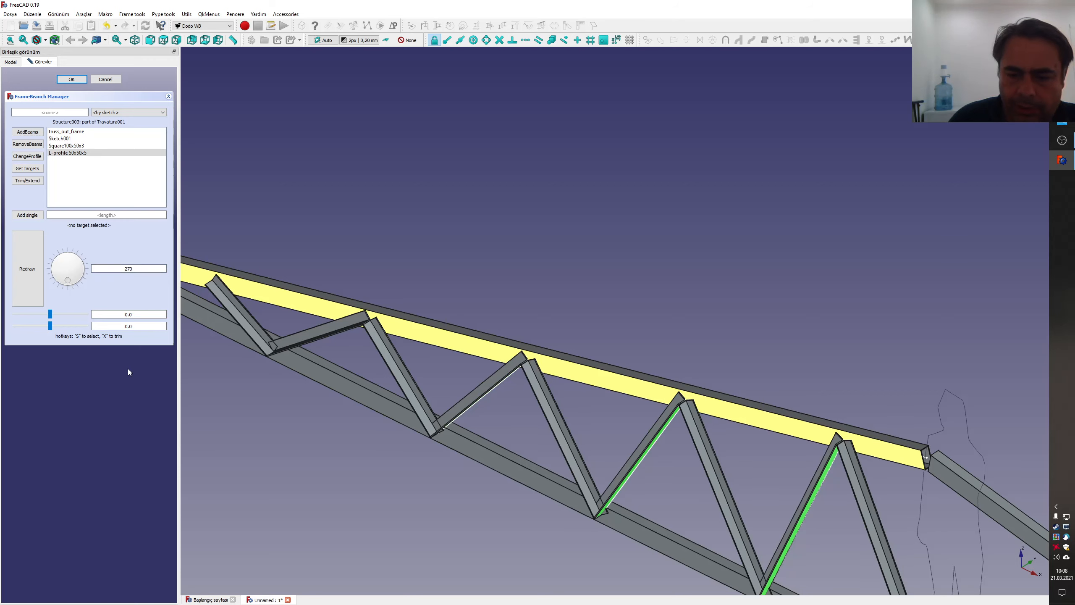
mouse_move(428, 367)
middle_mouse_down()
mouse_move(400, 364)
mouse_move(532, 424)
mouse_move(515, 440)
middle_mouse_up()
scroll(410, 386, "down", 6)
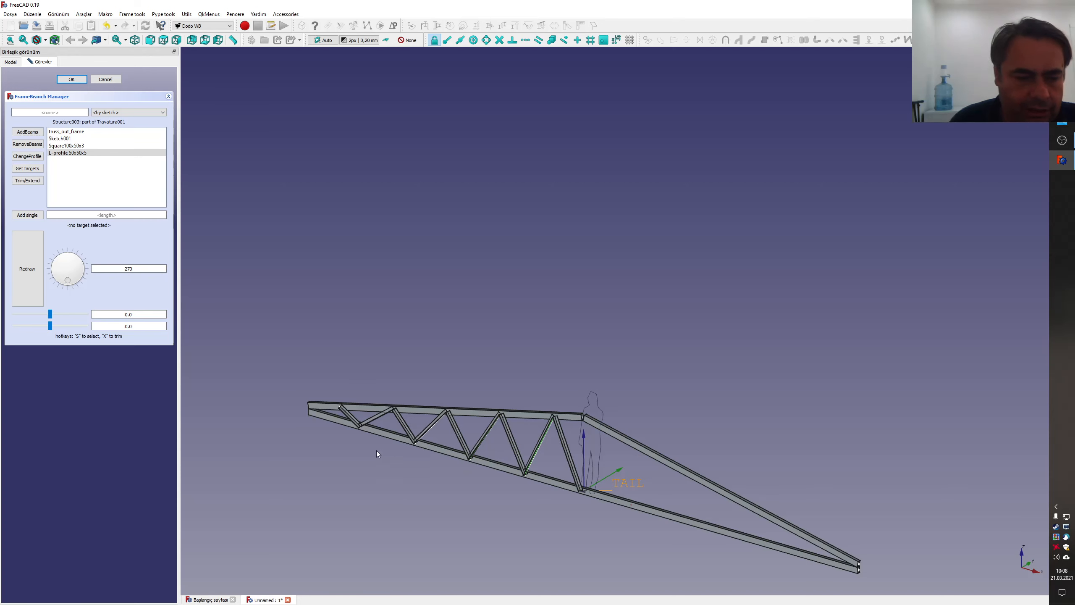
left_click(113, 80)
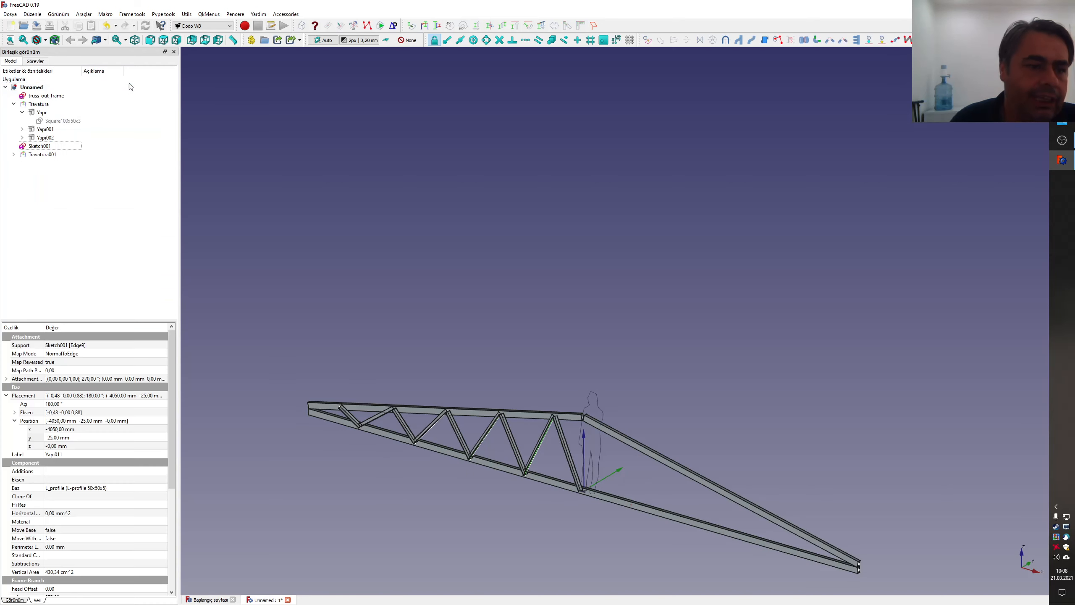
- Combine the nine L-profile web diagonals Yapı003 to Yapı011 into one compound using the Part workbench
scroll(485, 448, "up", 2)
middle_click_drag(486, 448, 478, 422)
middle_click_drag(404, 398, 441, 291)
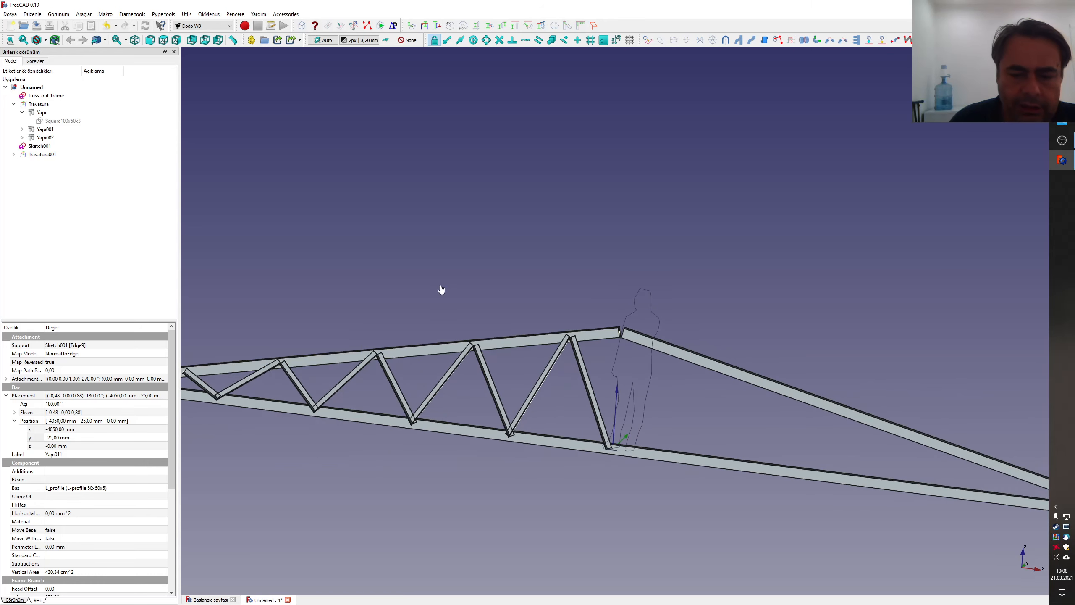
left_click(441, 291)
middle_click_drag(546, 353, 582, 353)
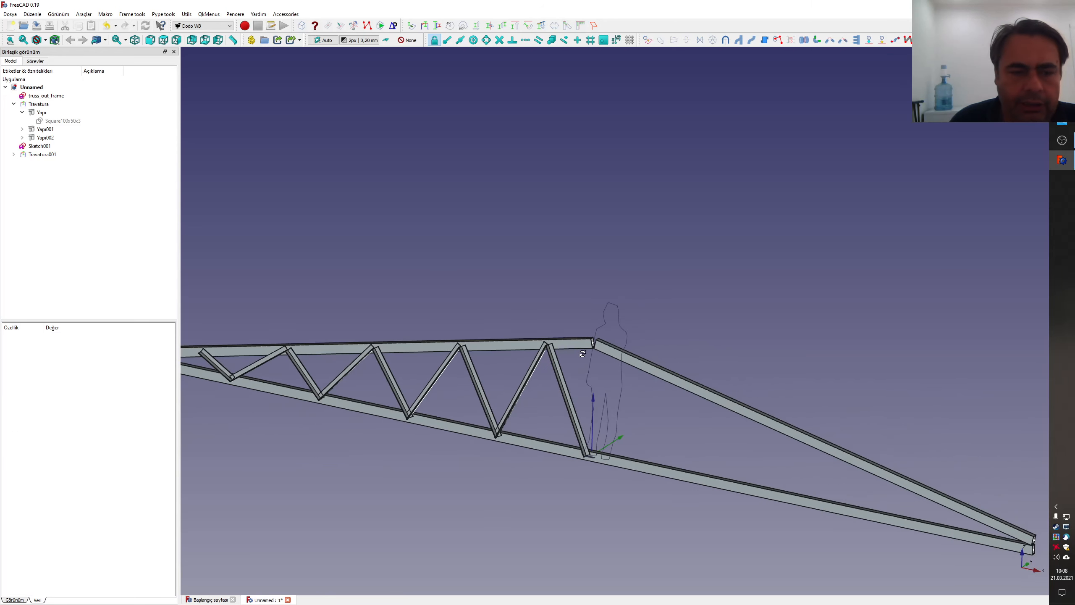
left_click(14, 155)
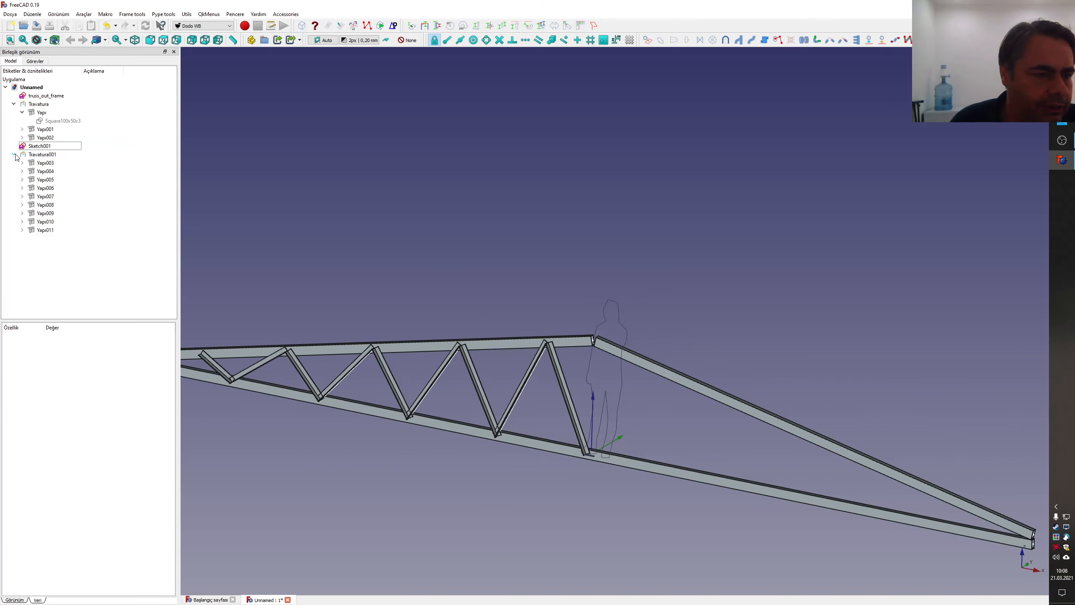
left_click(44, 163)
left_click(45, 231, "shift")
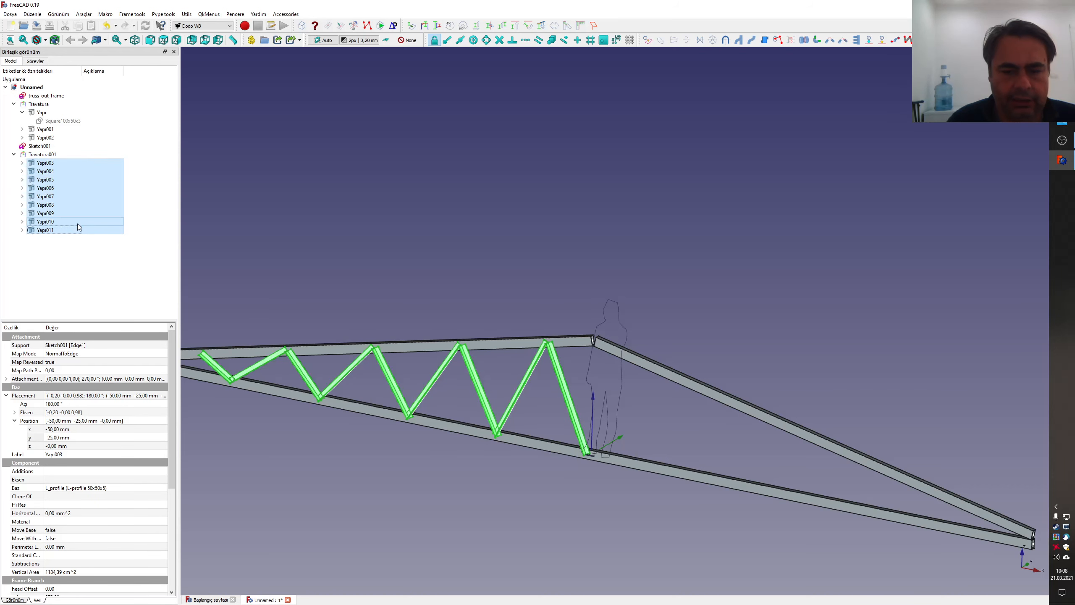
left_click(204, 26)
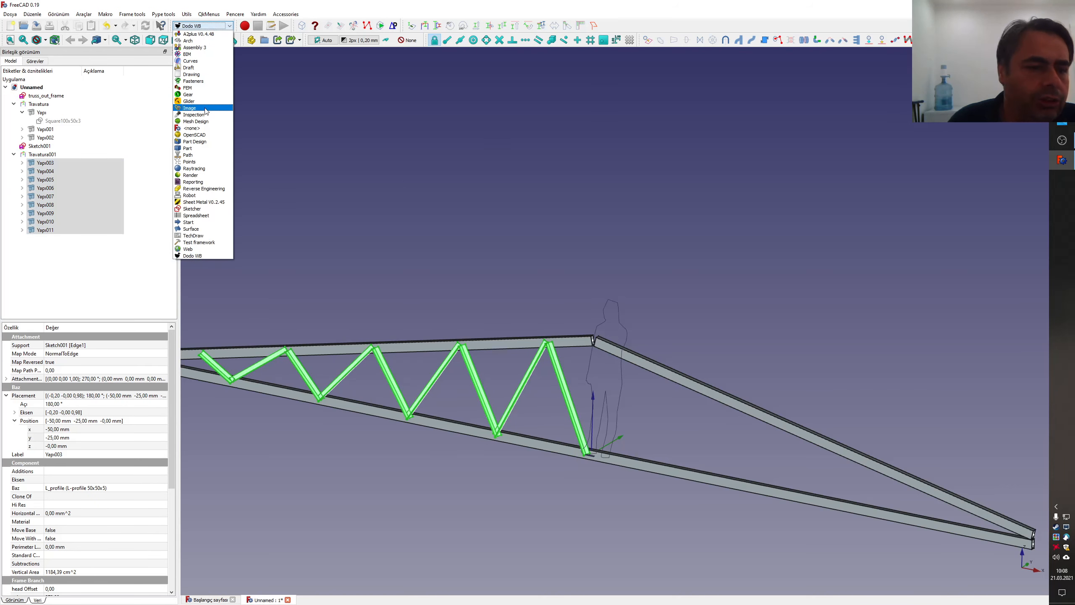
left_click(204, 150)
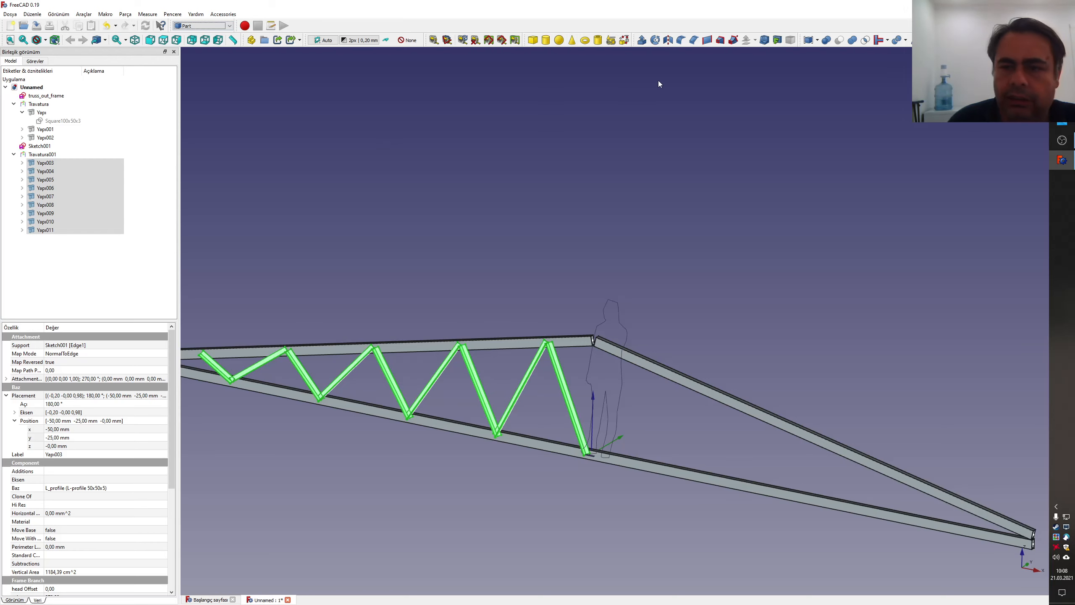
left_click(807, 43)
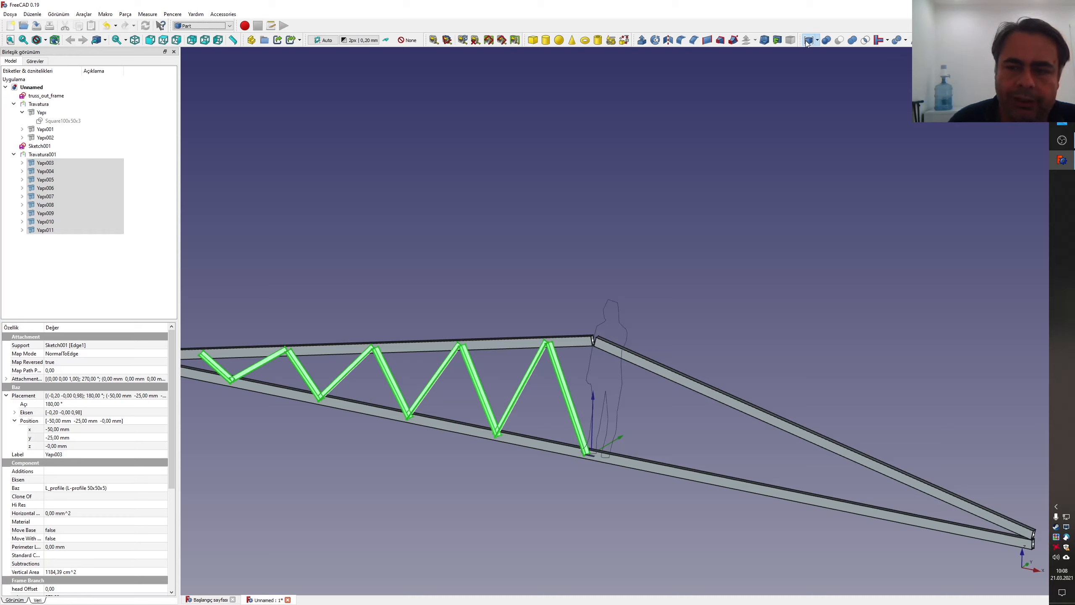
- Mirror the compound of web diagonals across the YZ plane onto the other half of the truss
left_click(41, 239)
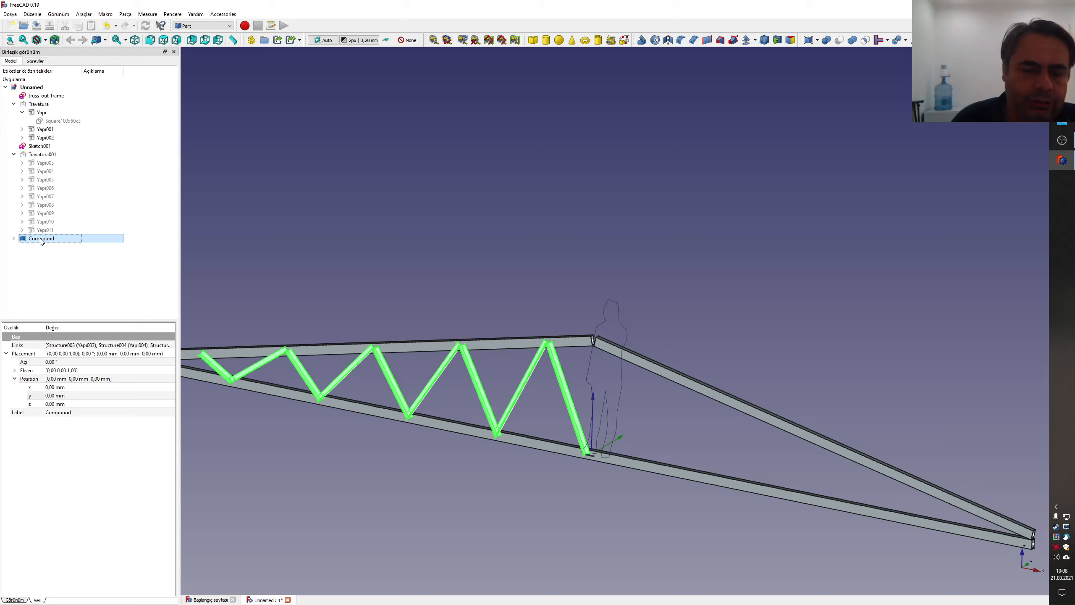
scroll(272, 288, "down", 3)
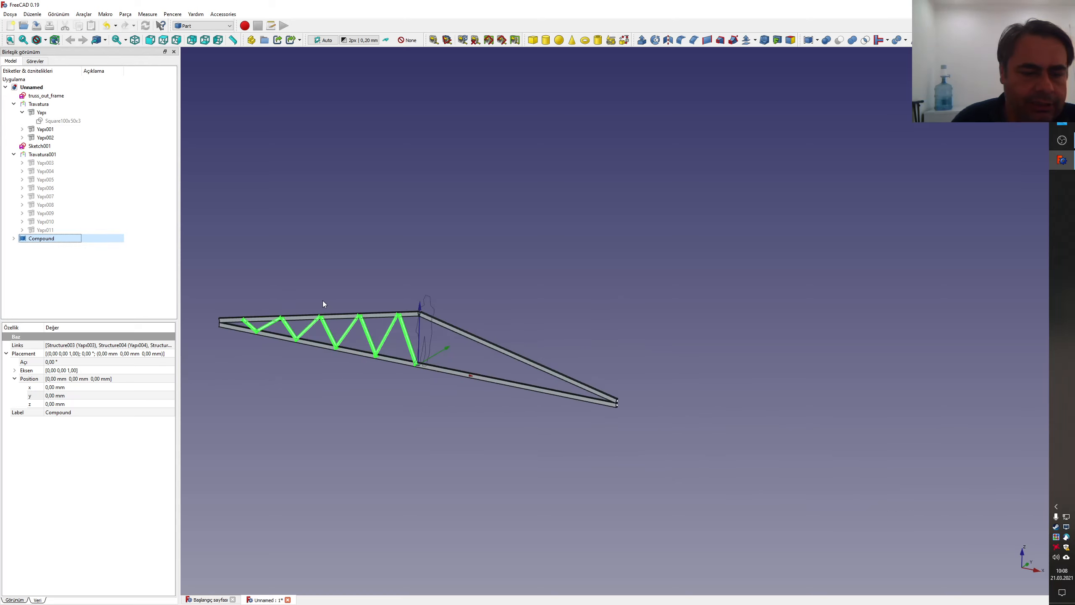
scroll(322, 339, "up", 2)
middle_click_drag(502, 352, 495, 361)
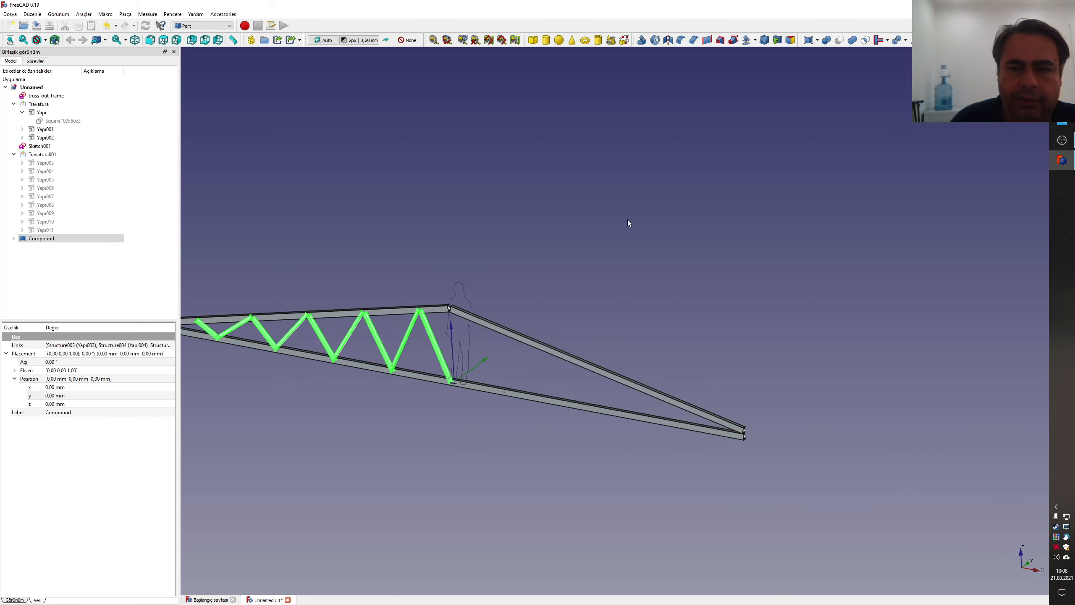
left_click(224, 26)
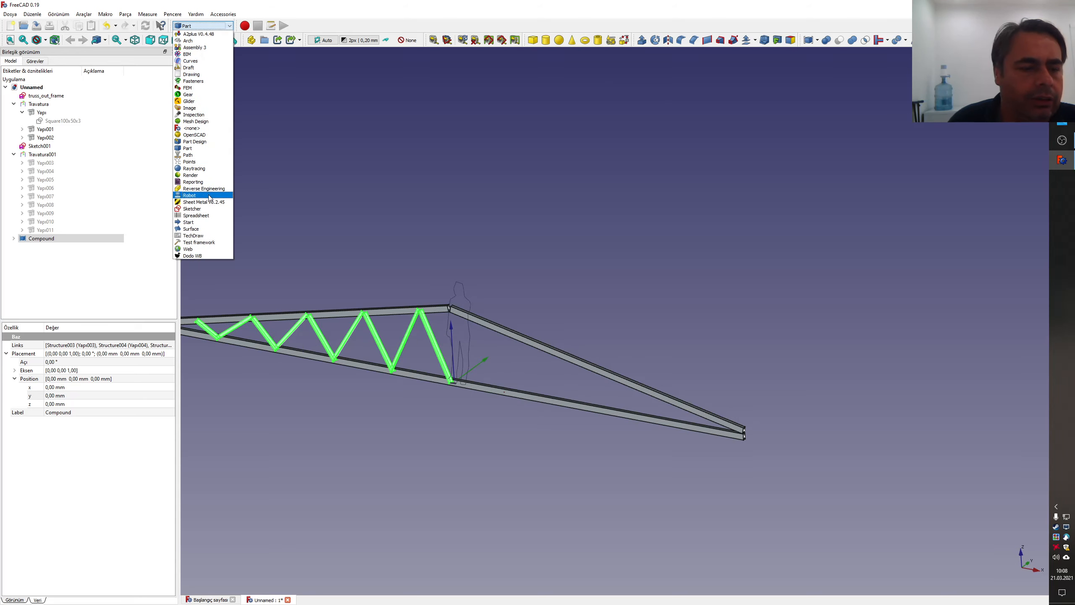
left_click(201, 149)
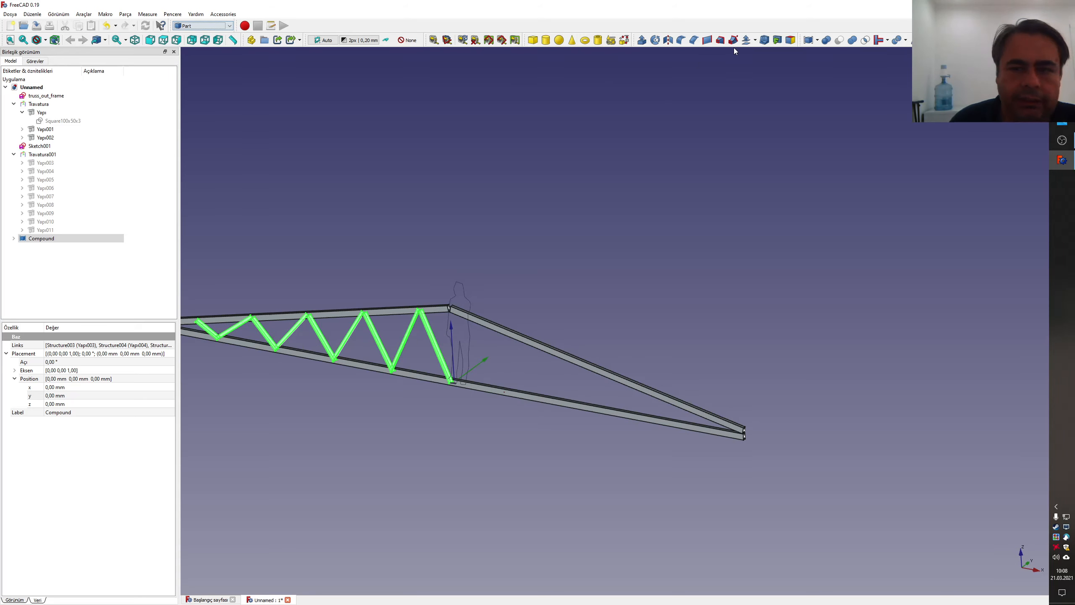
left_click(667, 41)
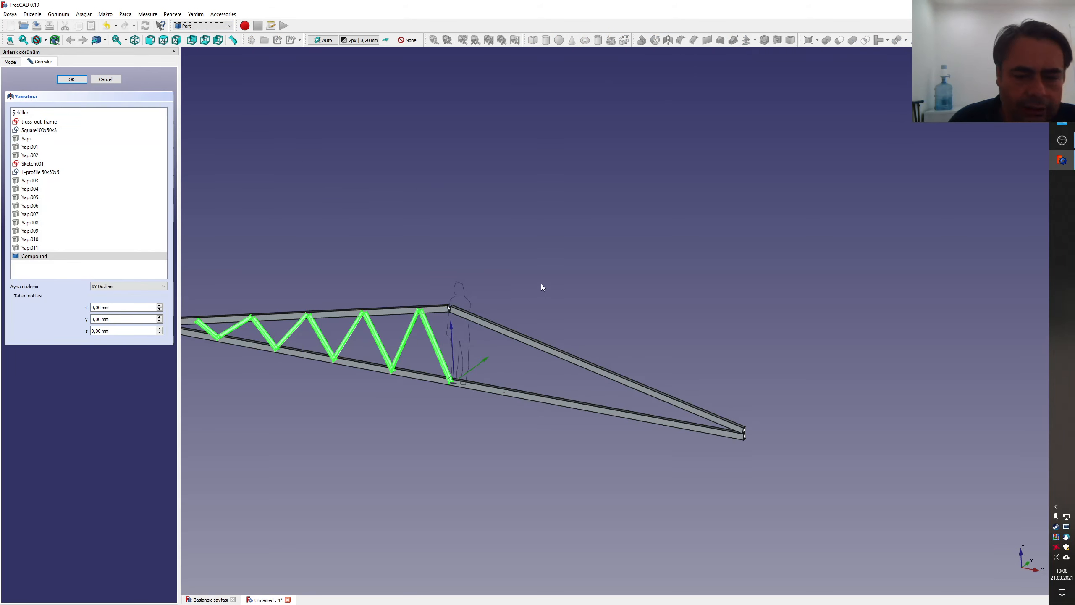
middle_click_drag(933, 170, 871, 209)
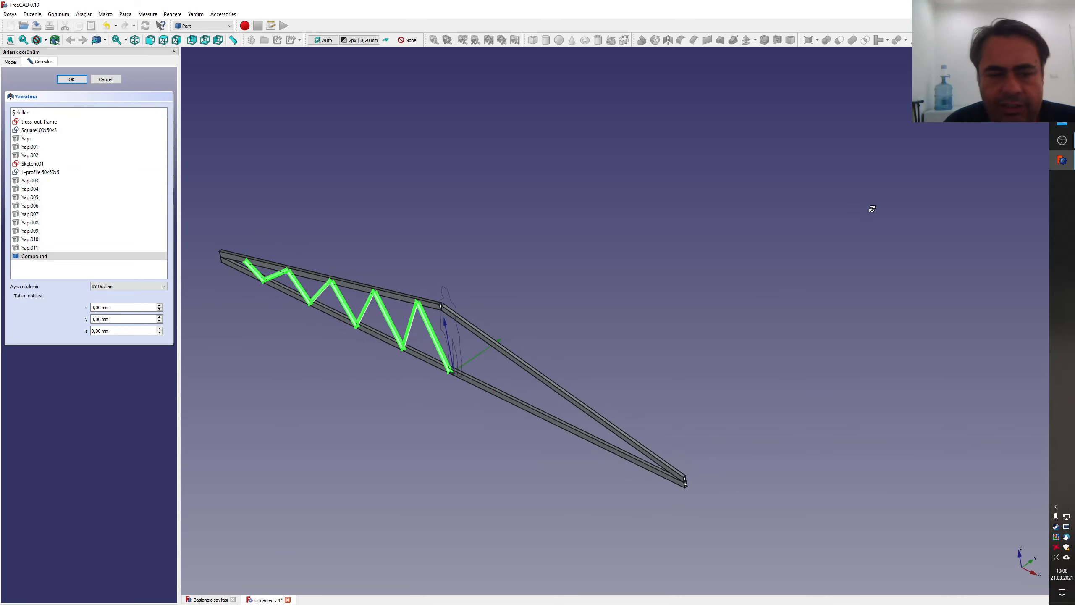
left_click(128, 287)
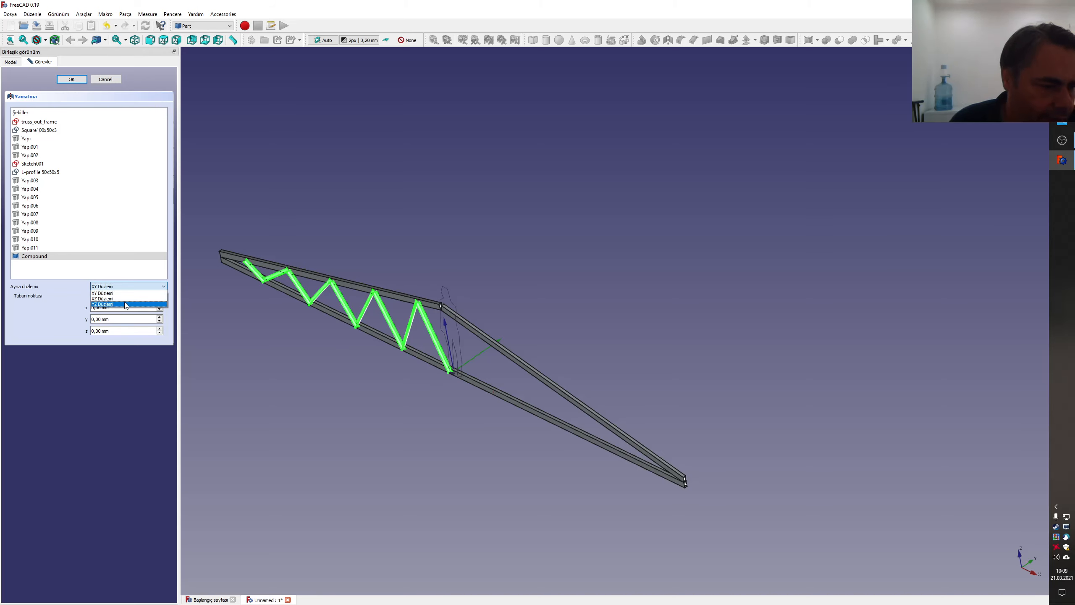
left_click(124, 303)
left_click(71, 80)
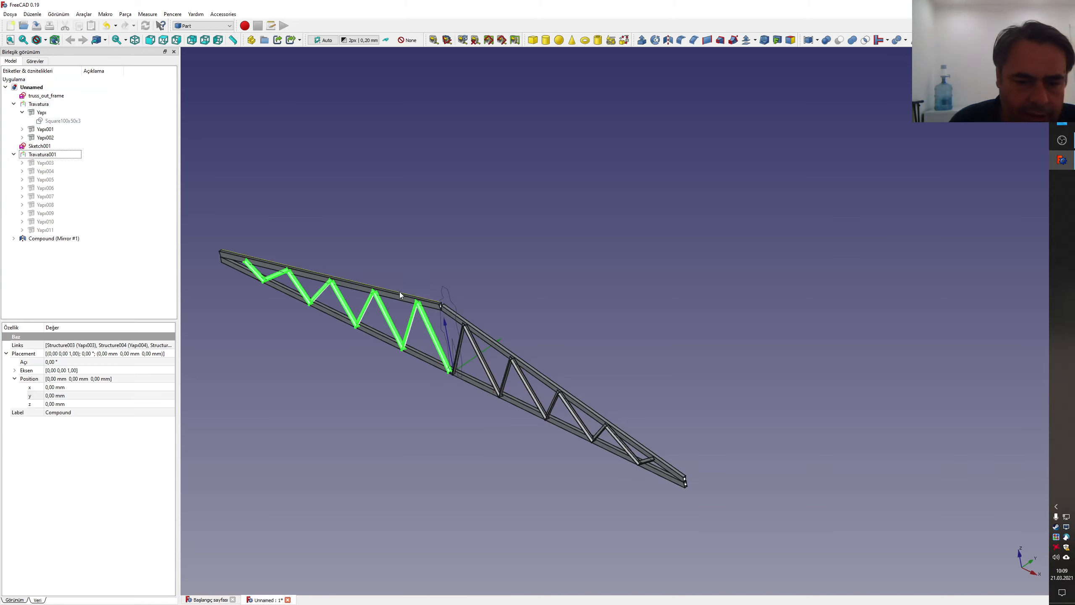
- Mirror the original compound of web diagonals across the XZ plane to double the angles on the same half
middle_click_drag(399, 292, 480, 305)
scroll(463, 321, "up", 8)
left_click(588, 170)
scroll(550, 199, "down", 10)
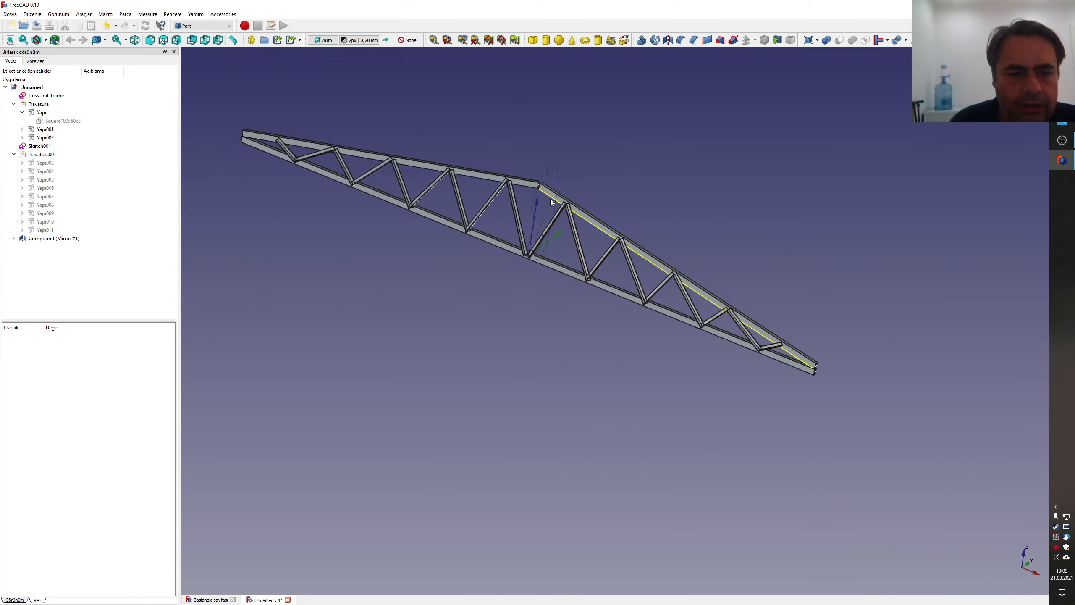
left_click(50, 239)
left_click(33, 248)
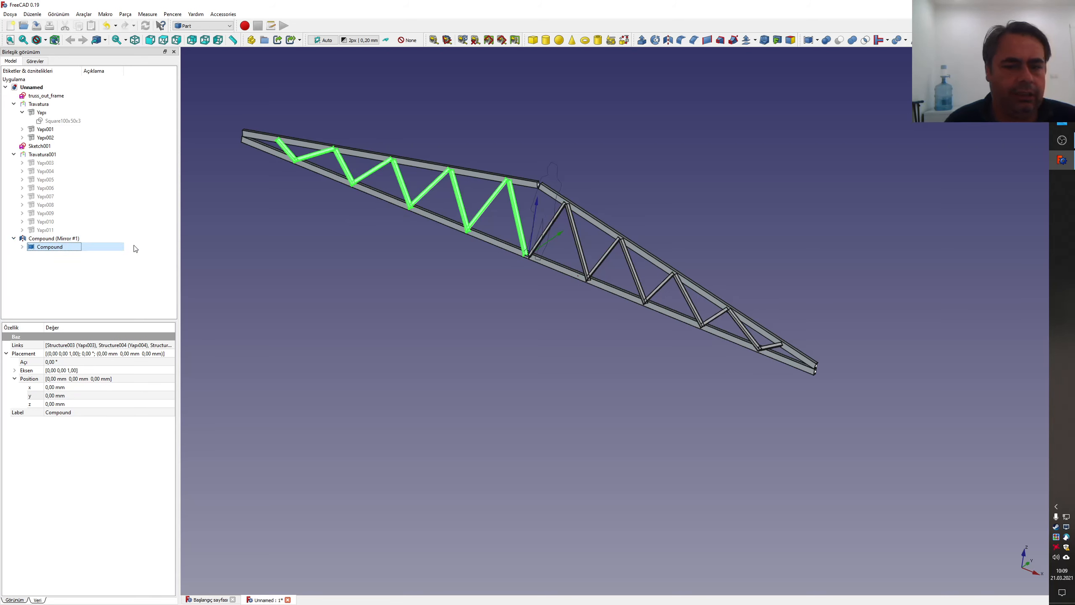
middle_click_drag(618, 165, 589, 183)
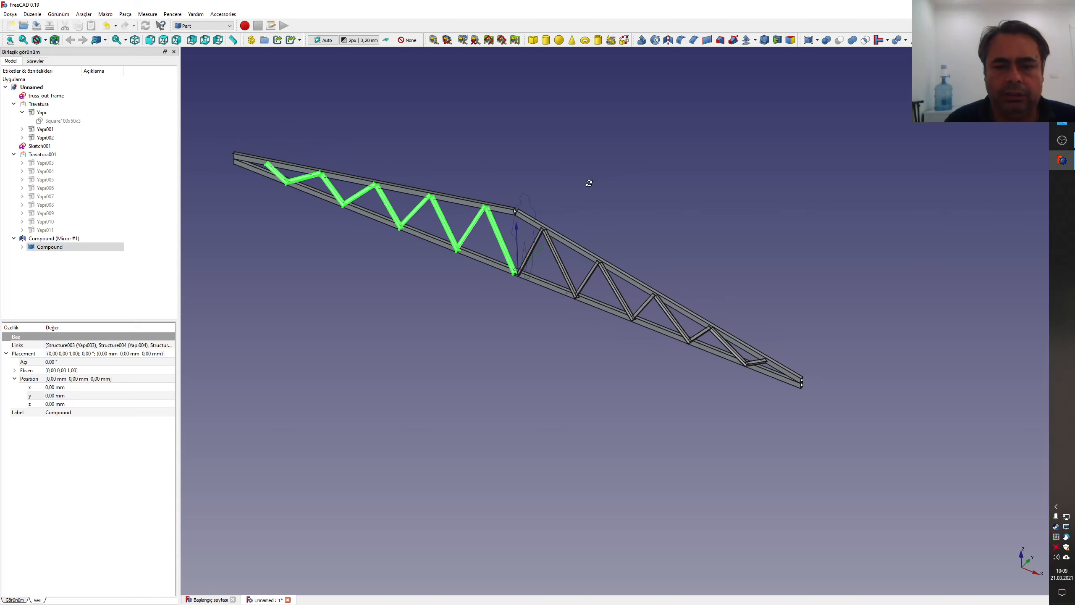
left_click(668, 41)
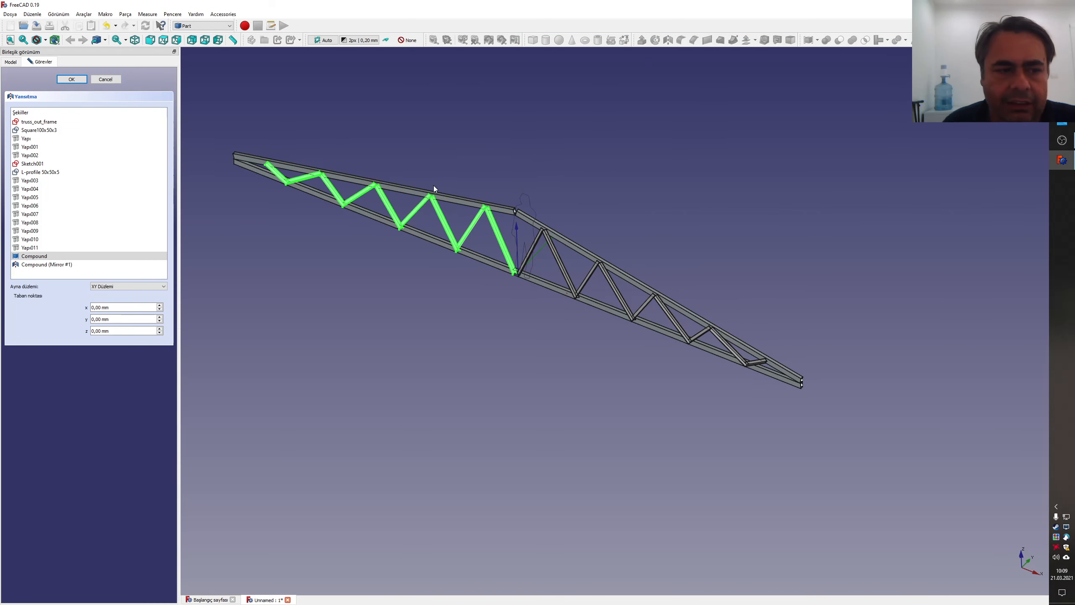
mouse_move(979, 194)
middle_mouse_down()
mouse_move(929, 207)
mouse_move(972, 183)
mouse_move(962, 190)
middle_mouse_up()
left_click(128, 287)
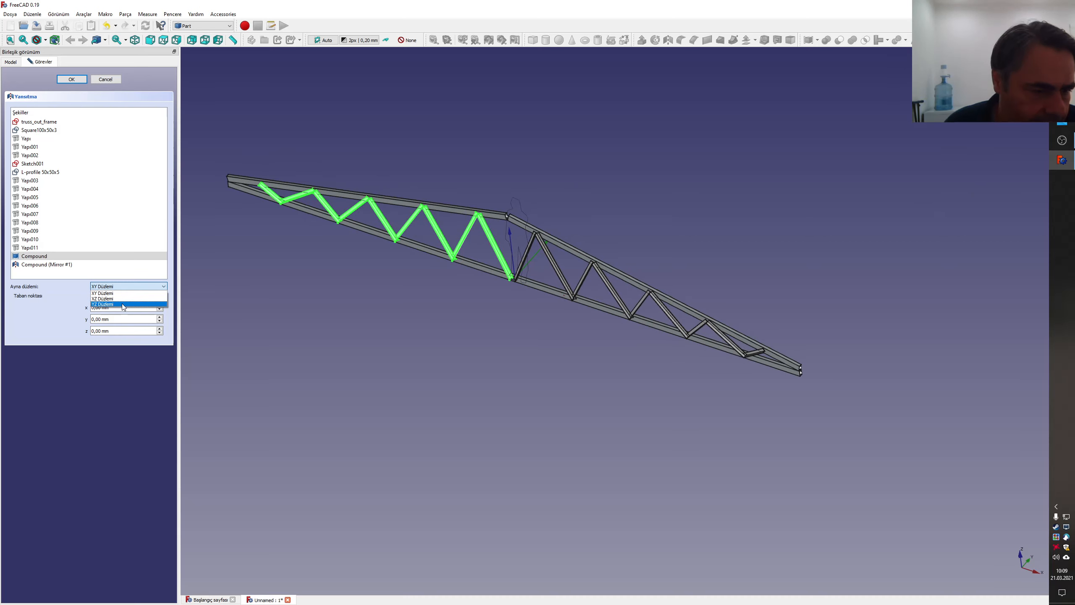
left_click(104, 298)
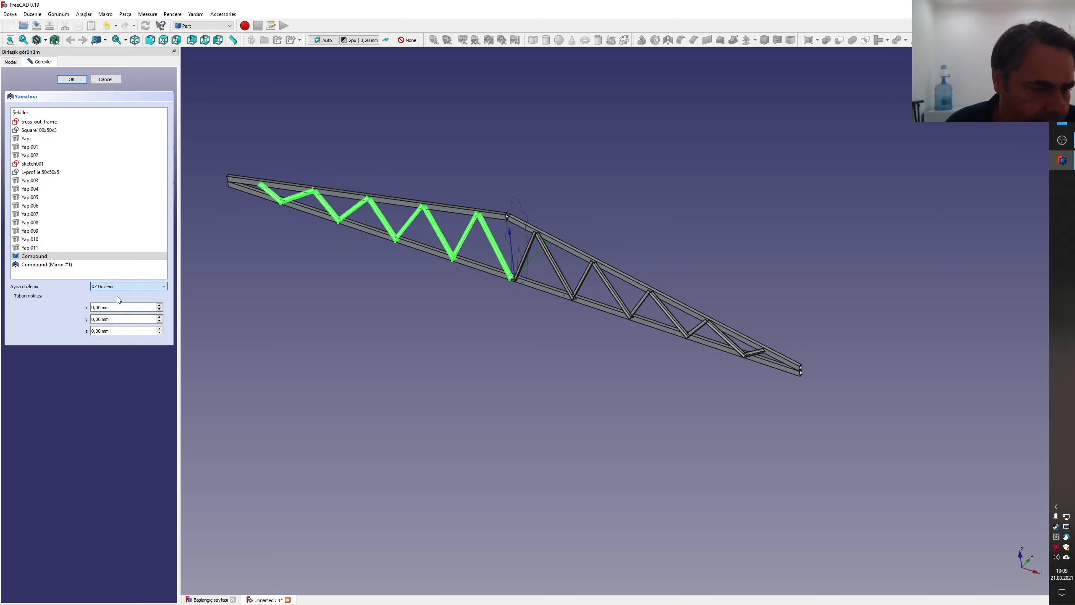
left_click(72, 79)
- Examine in the model tree which web diagonals belong to the source compound and to each of its two mirrors
middle_click_drag(531, 263, 514, 274)
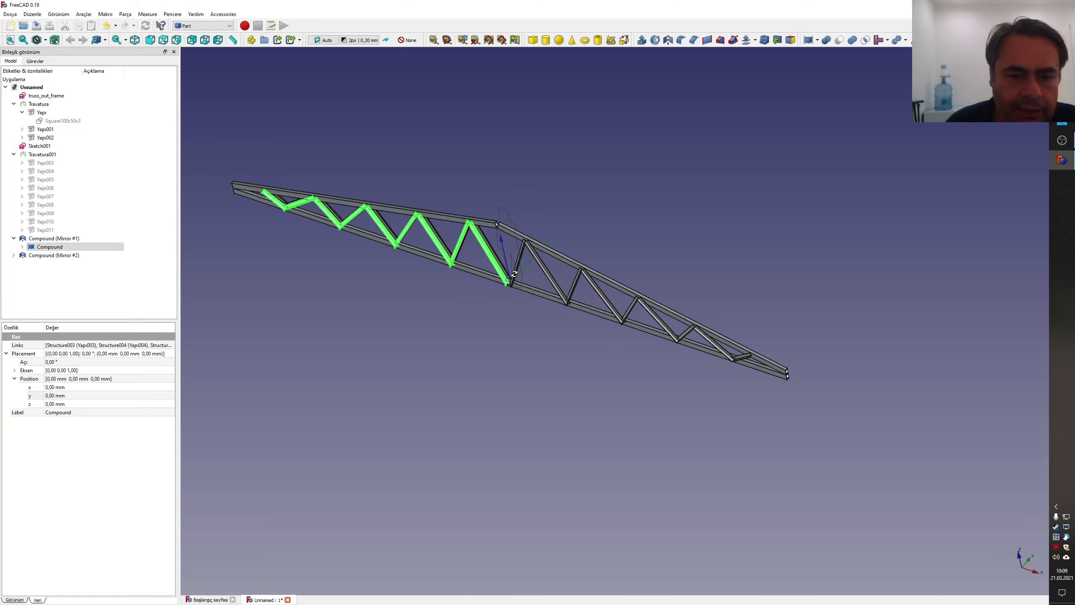
left_click(36, 256)
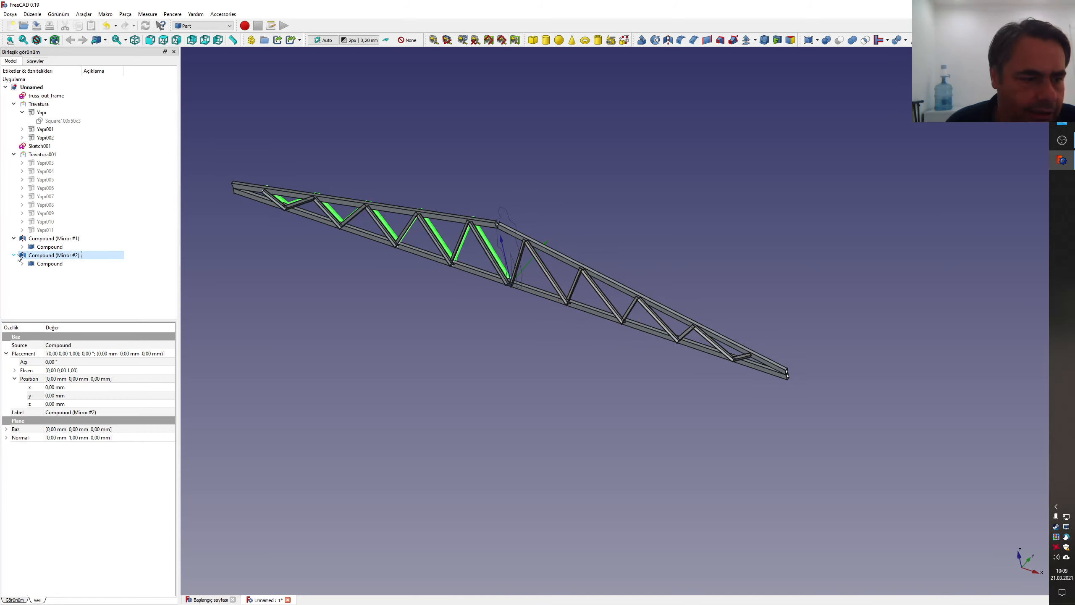
left_click(43, 264)
left_click(43, 255)
left_click(43, 247)
left_click(534, 257)
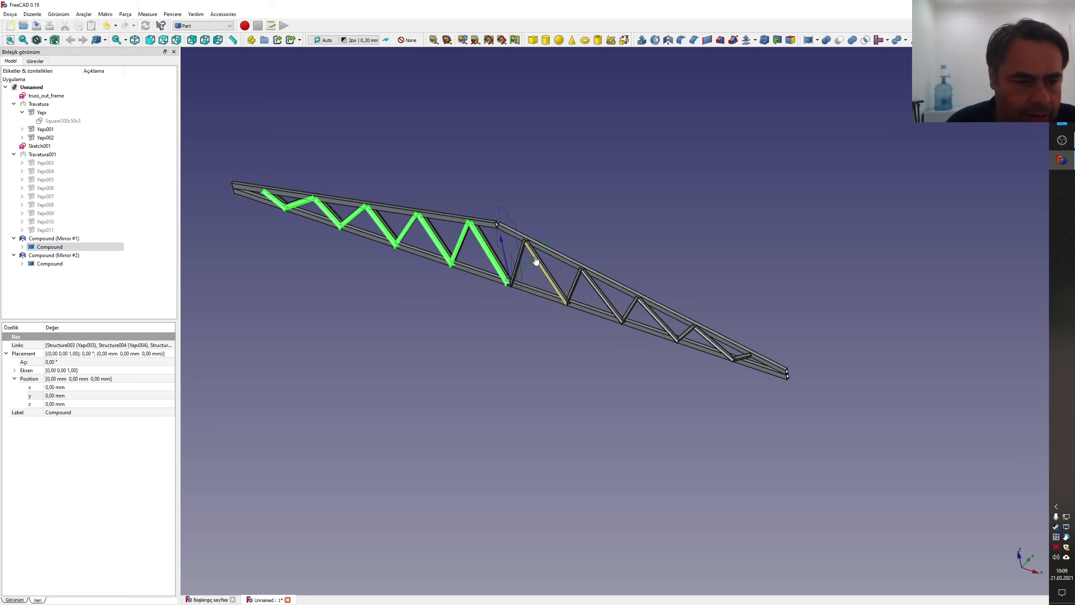
left_click(67, 238)
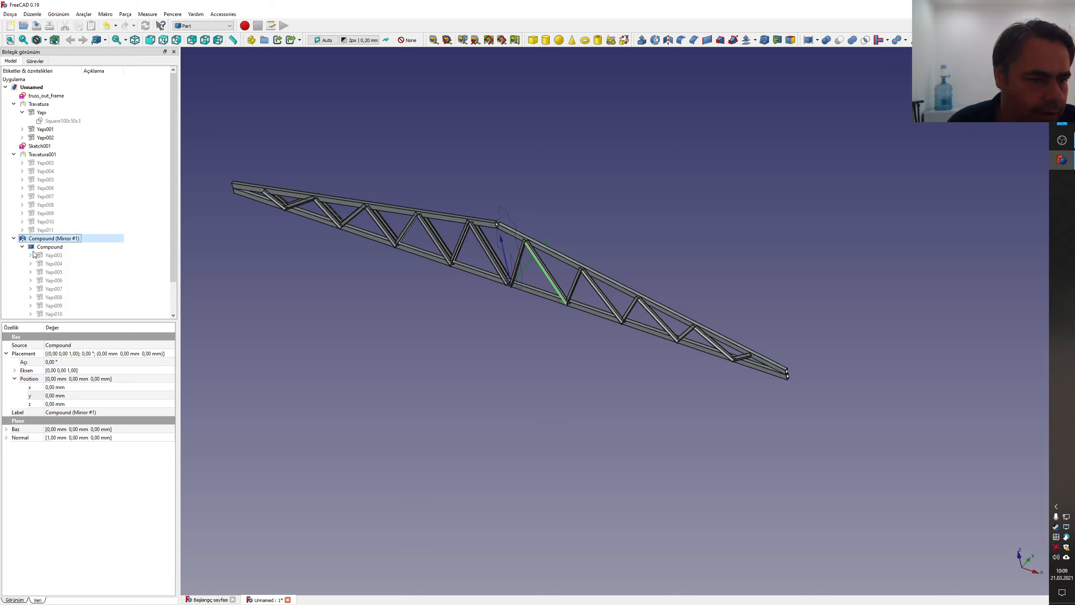
left_click(22, 264)
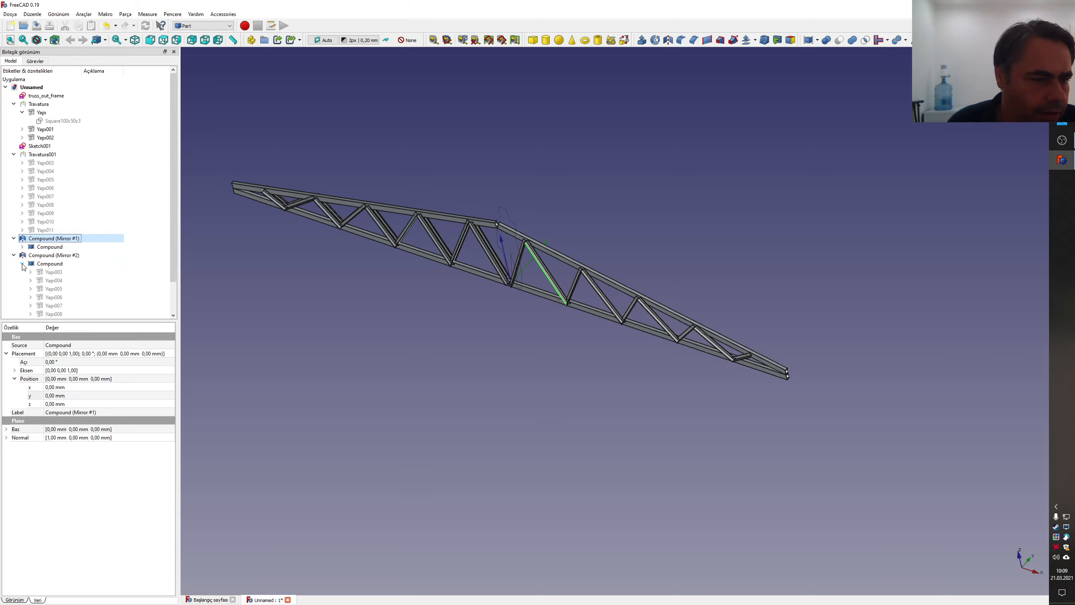
double_click(43, 260)
left_click(89, 80)
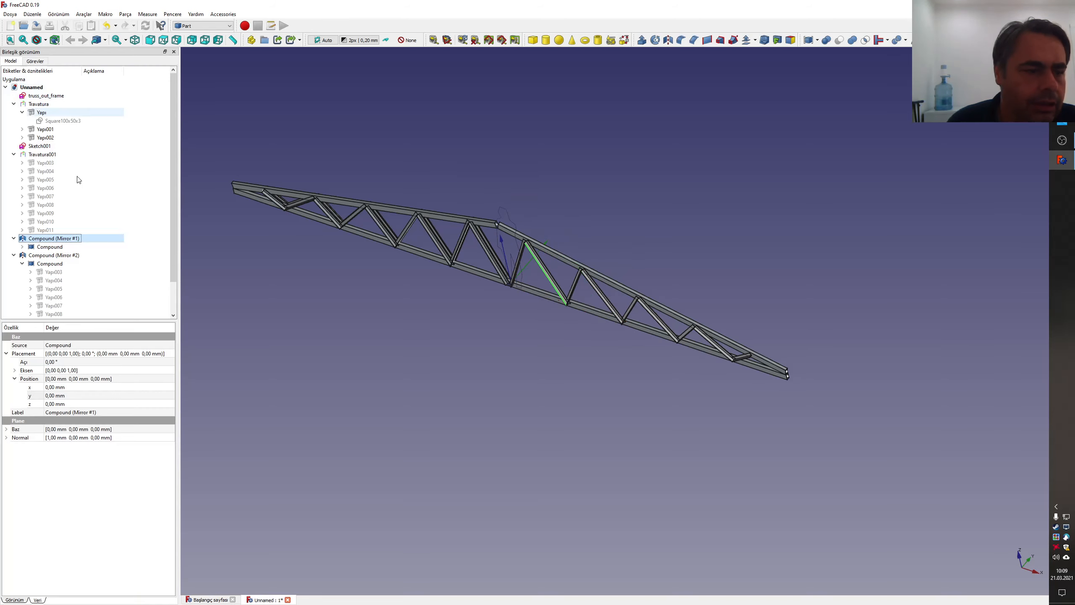
- Mirror the doubled diagonals, Compound (Mirror #2), across the YZ plane onto the other half of the truss
left_click(43, 256)
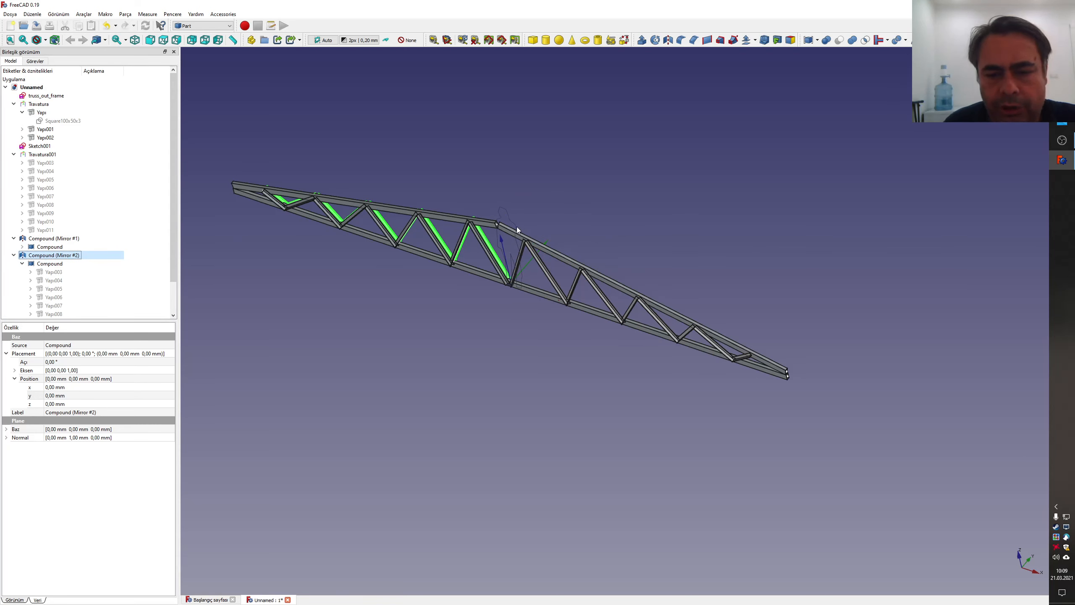
middle_click_drag(742, 297, 737, 84)
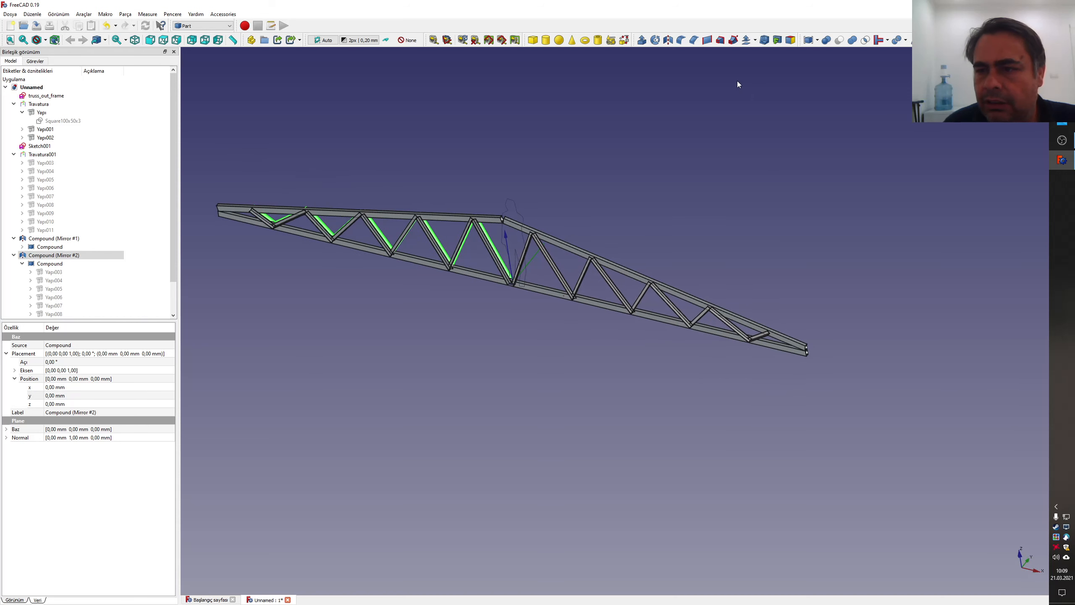
left_click(668, 41)
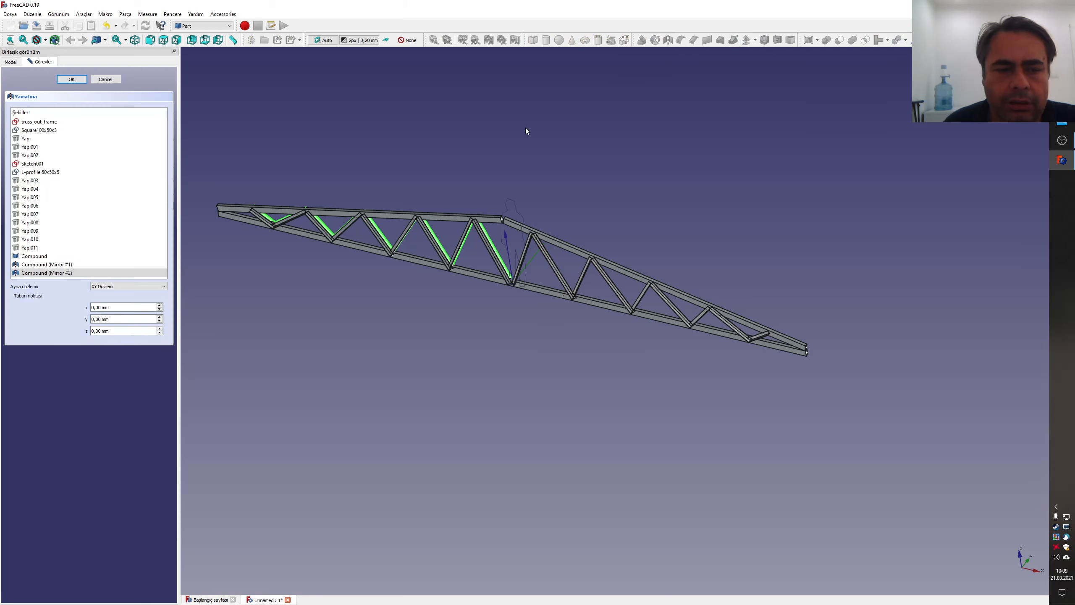
mouse_move(715, 239)
middle_mouse_down()
mouse_move(734, 240)
mouse_move(718, 249)
mouse_move(730, 240)
middle_mouse_up()
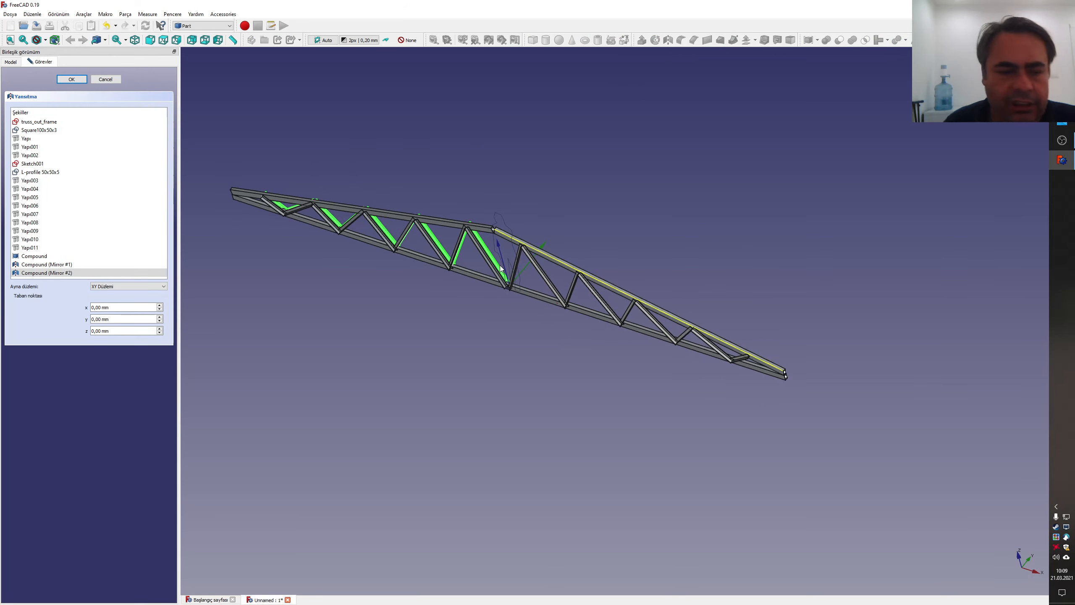
left_click(135, 286)
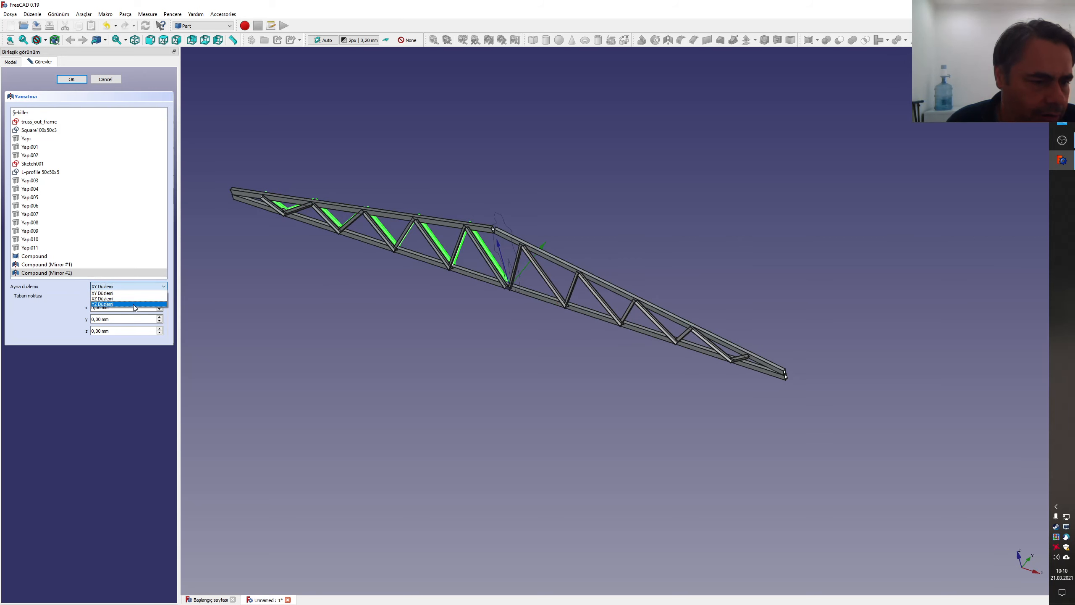
left_click(135, 304)
left_click(74, 79)
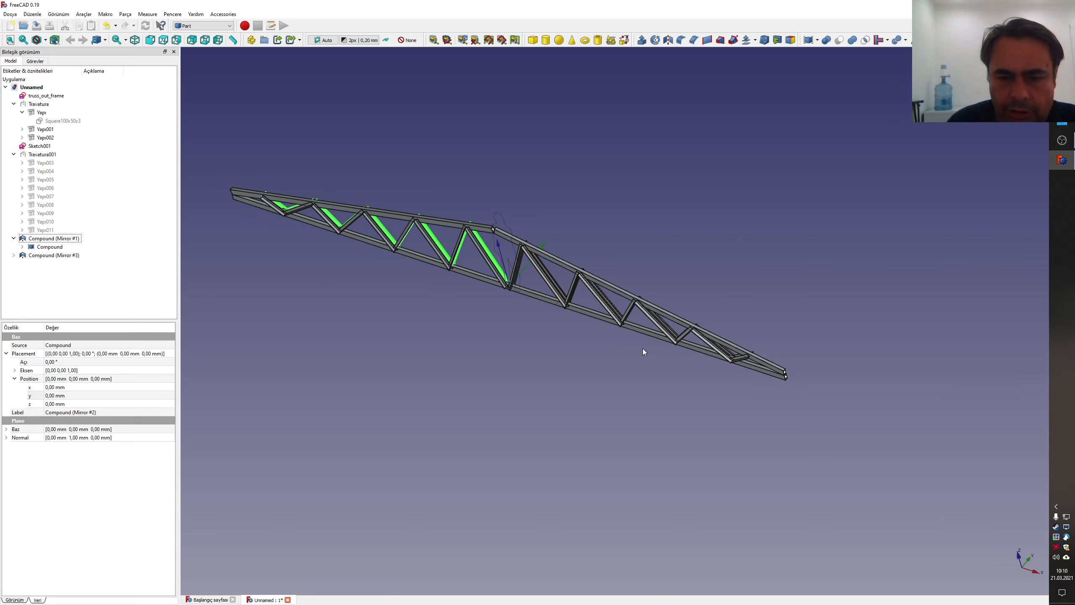
middle_click_drag(643, 348, 649, 273)
left_click(556, 335)
middle_click_drag(555, 335, 629, 299)
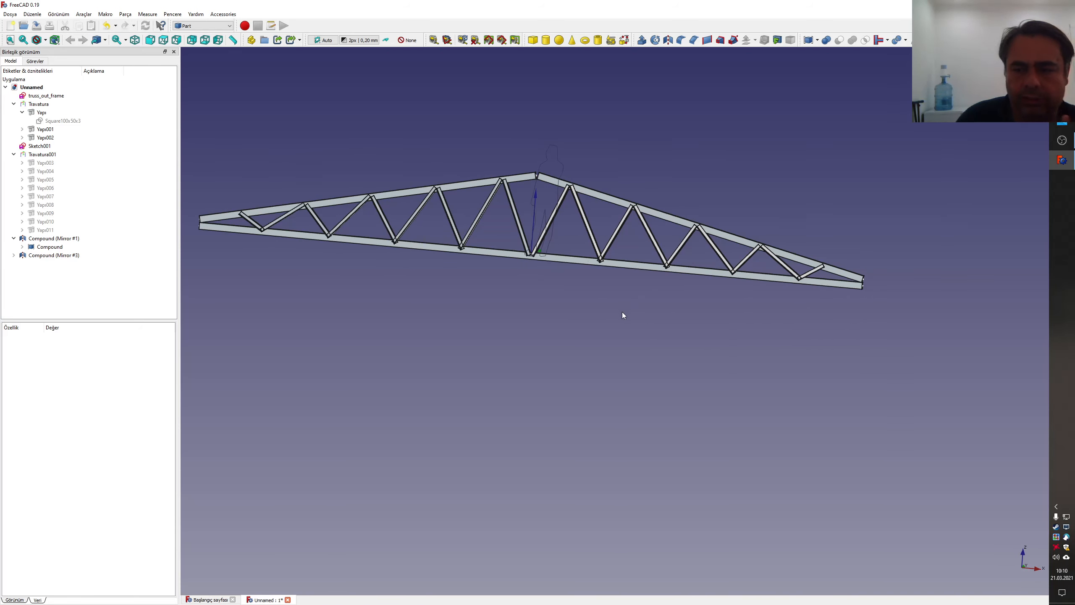
- Inspect the paired web diagonals along both halves of the truss and around the ridge
middle_click_drag(541, 317, 605, 331)
scroll(780, 293, "up", 5)
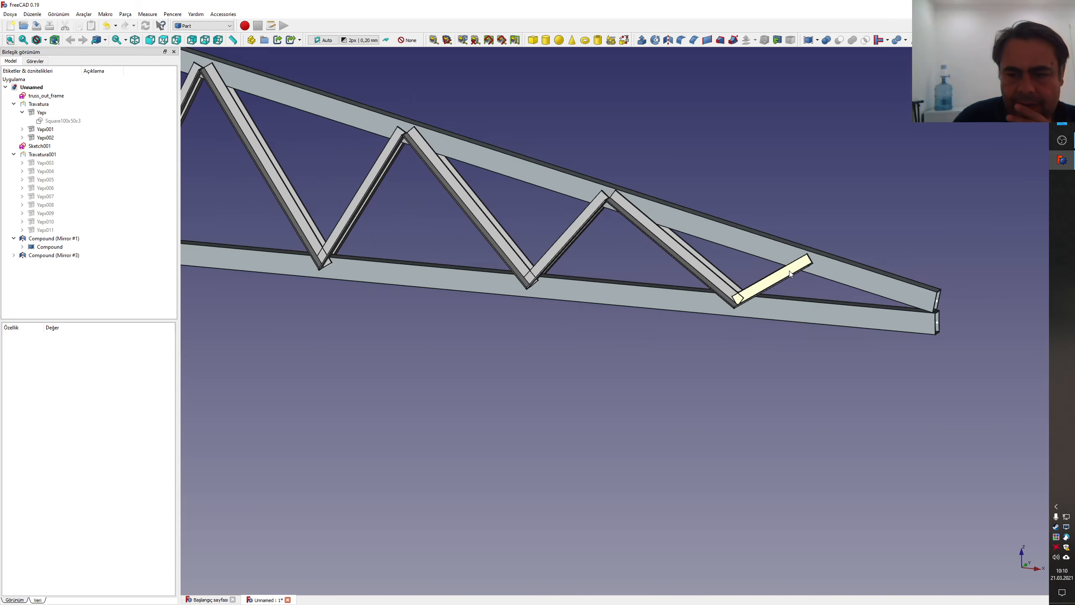
scroll(790, 274, "up", 3)
scroll(963, 321, "down", 8)
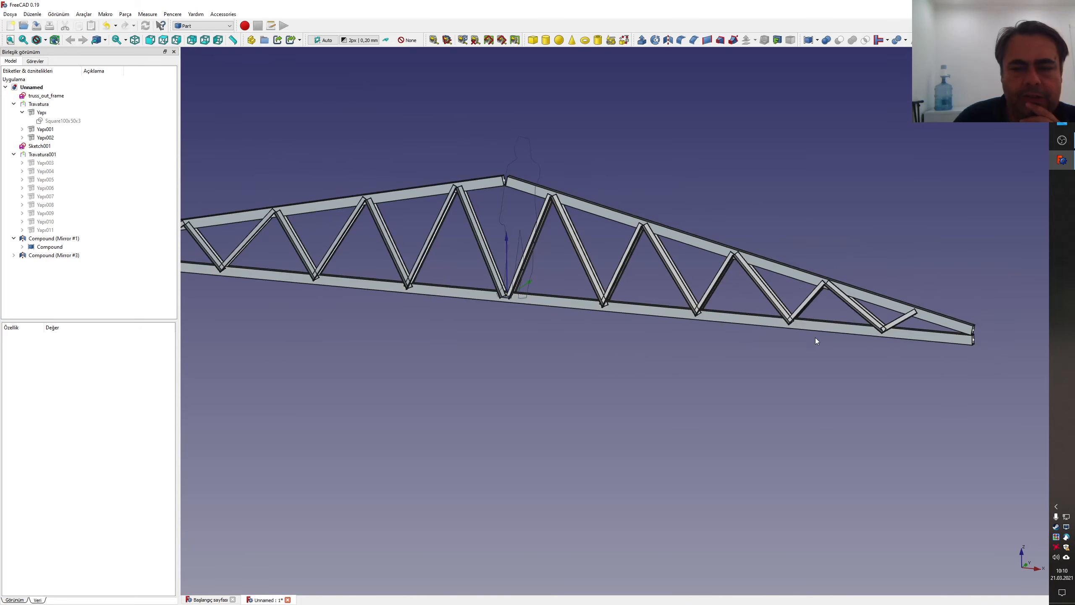
middle_click_drag(816, 339, 692, 294)
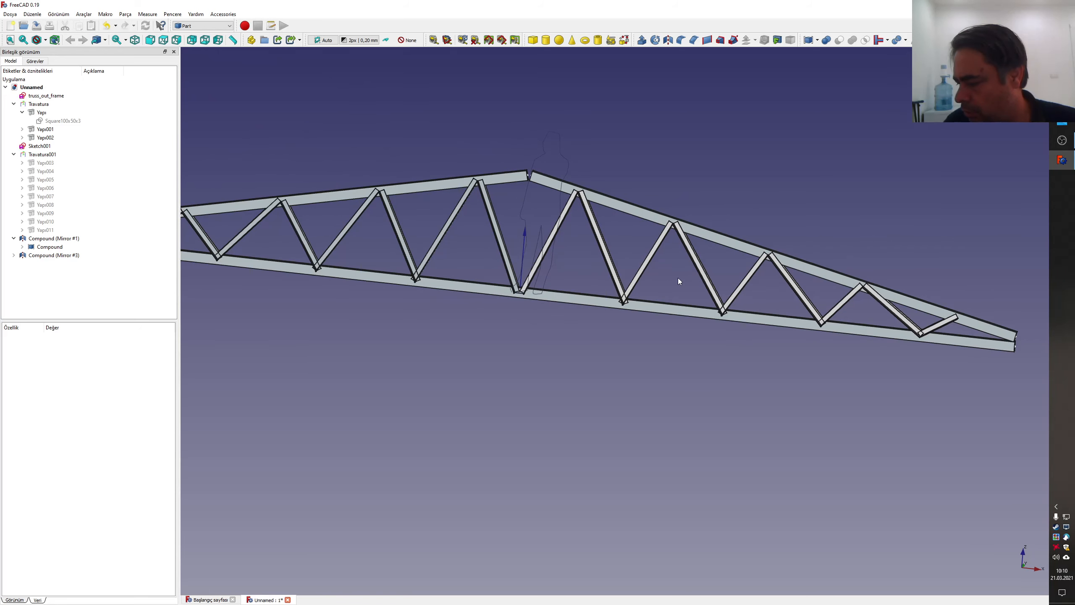
mouse_move(1064, 152)
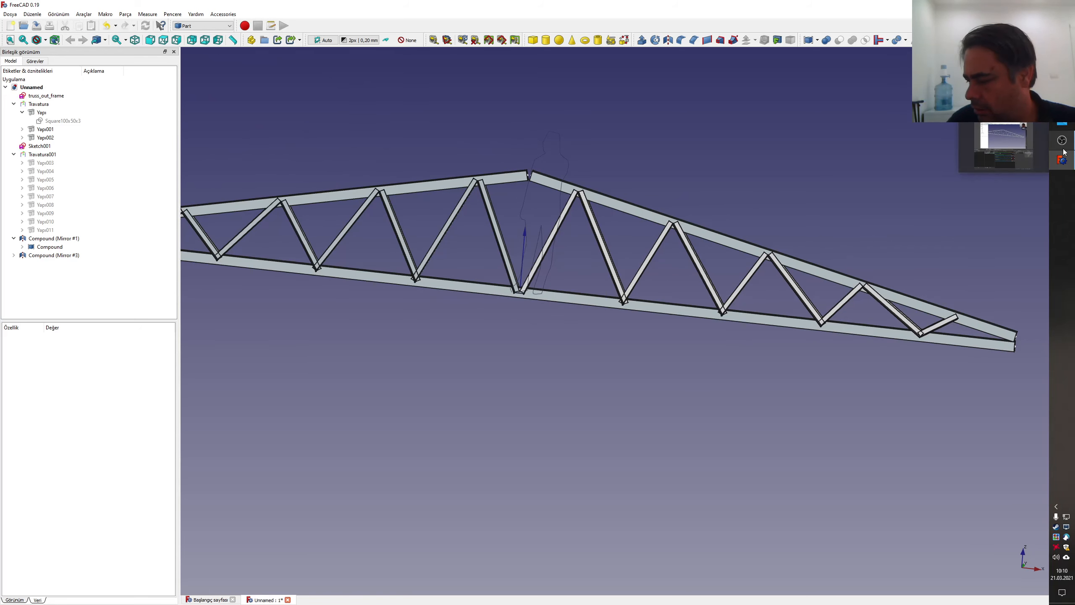
scroll(537, 208, "up", 6)
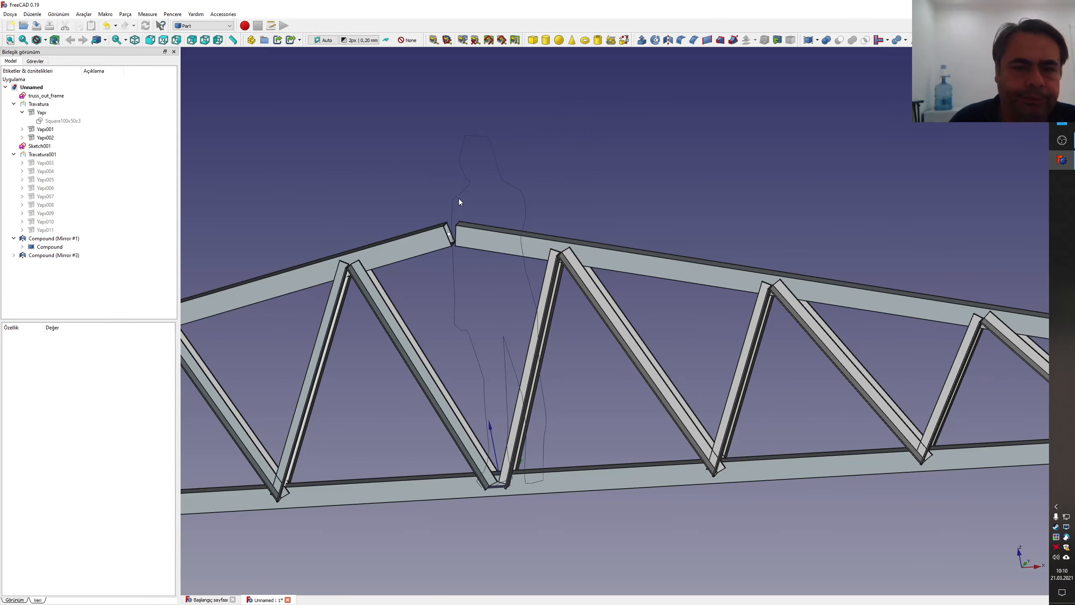
- Start a new sketch in the Sketcher workbench on the XZ plane with an offset of -25 mm
left_click(220, 28)
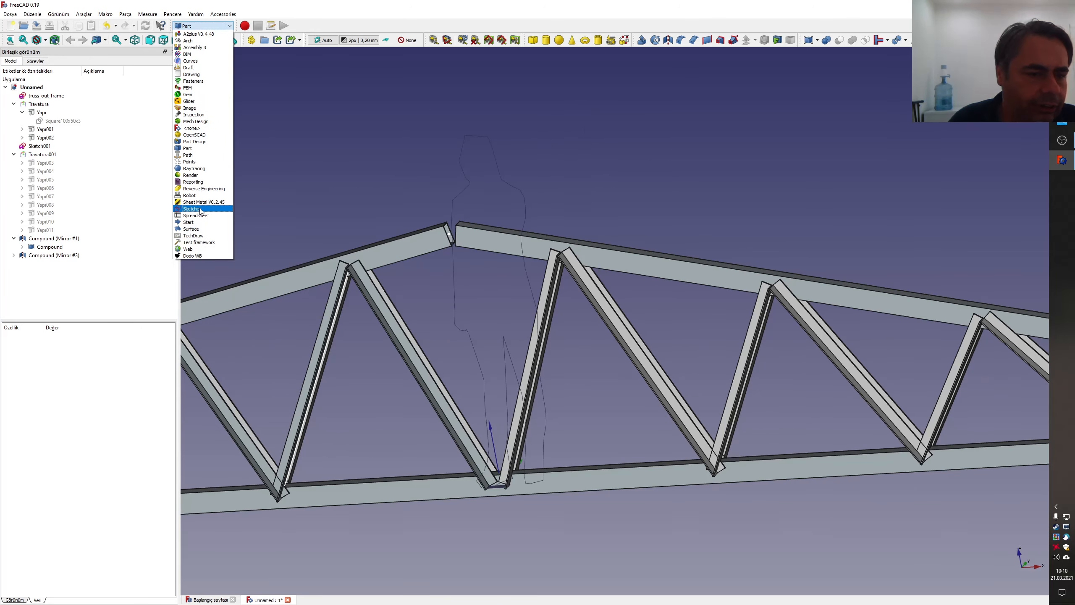
left_click(199, 208)
scroll(376, 236, "down", 4)
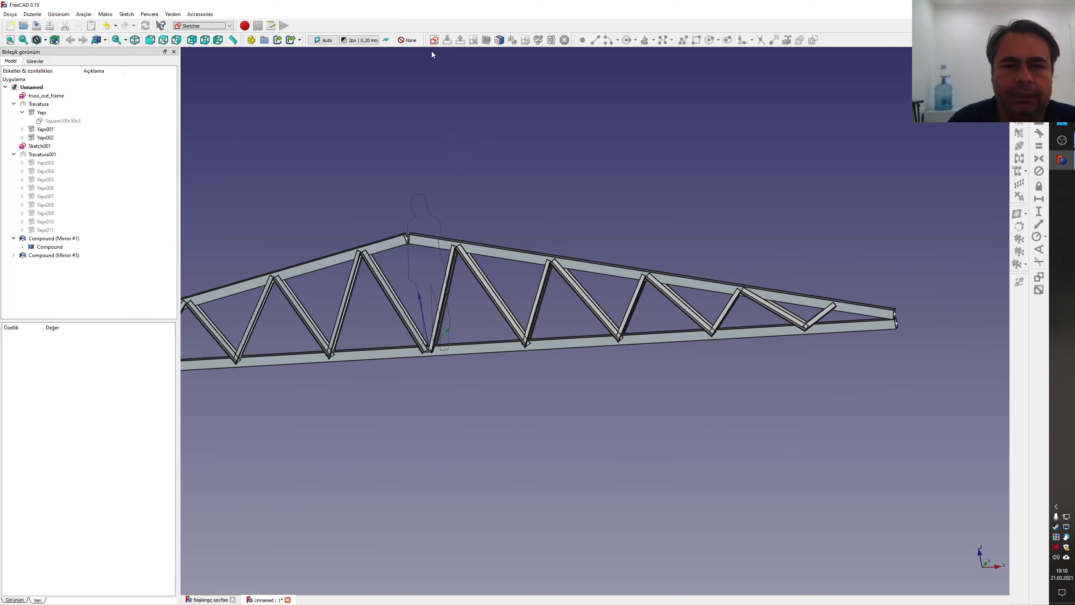
left_click(434, 41)
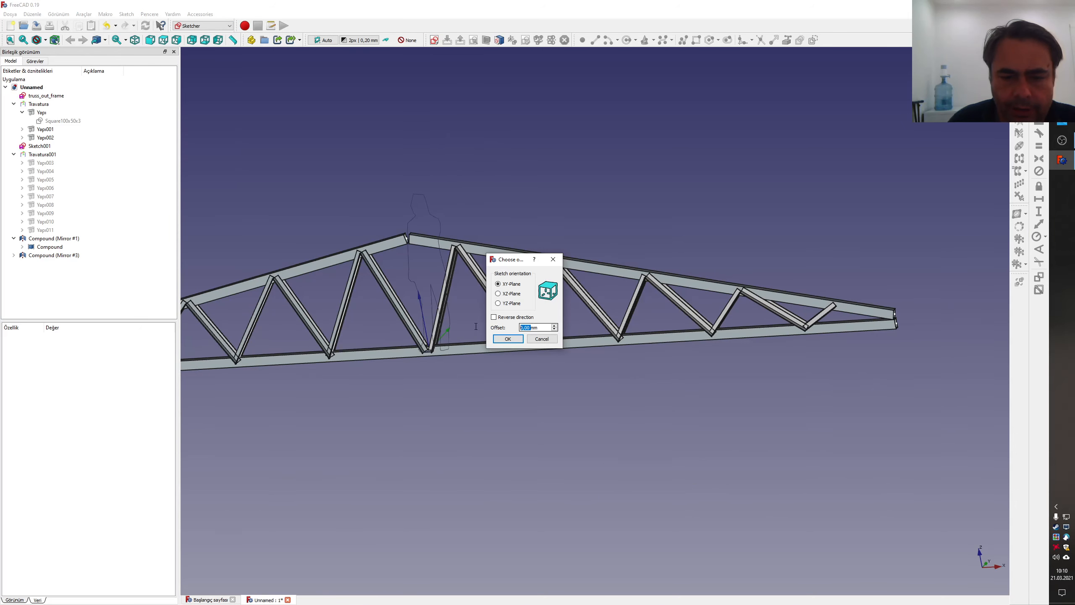
left_click(498, 294)
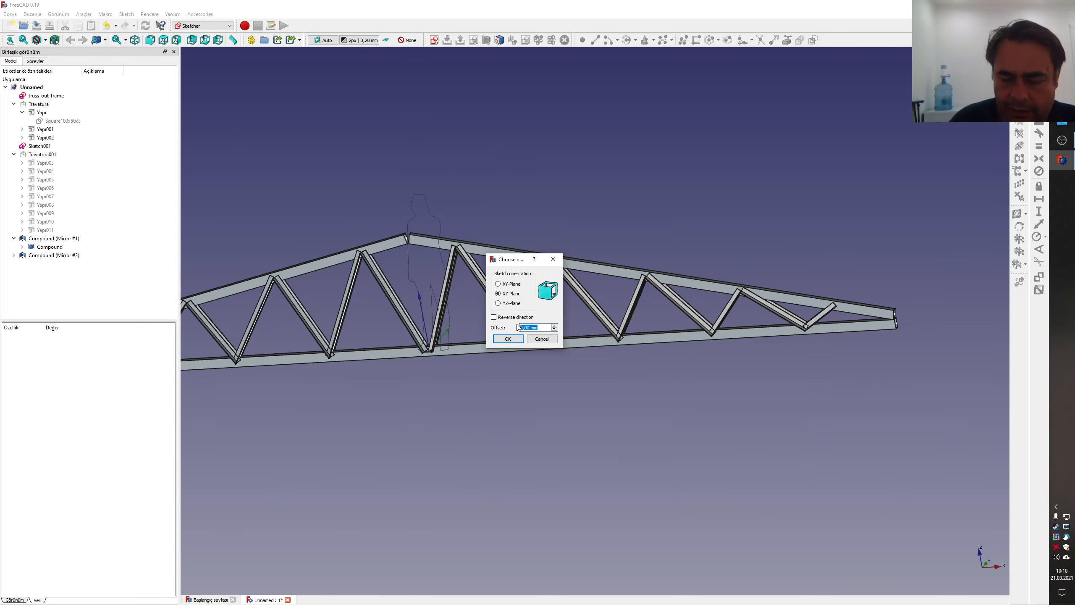
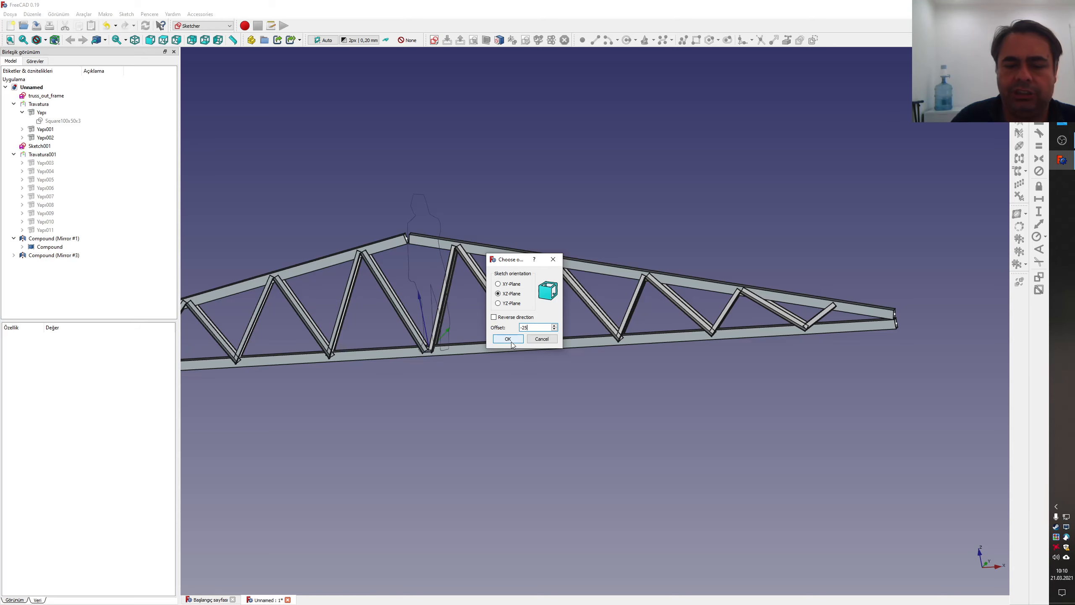
left_click(508, 339)
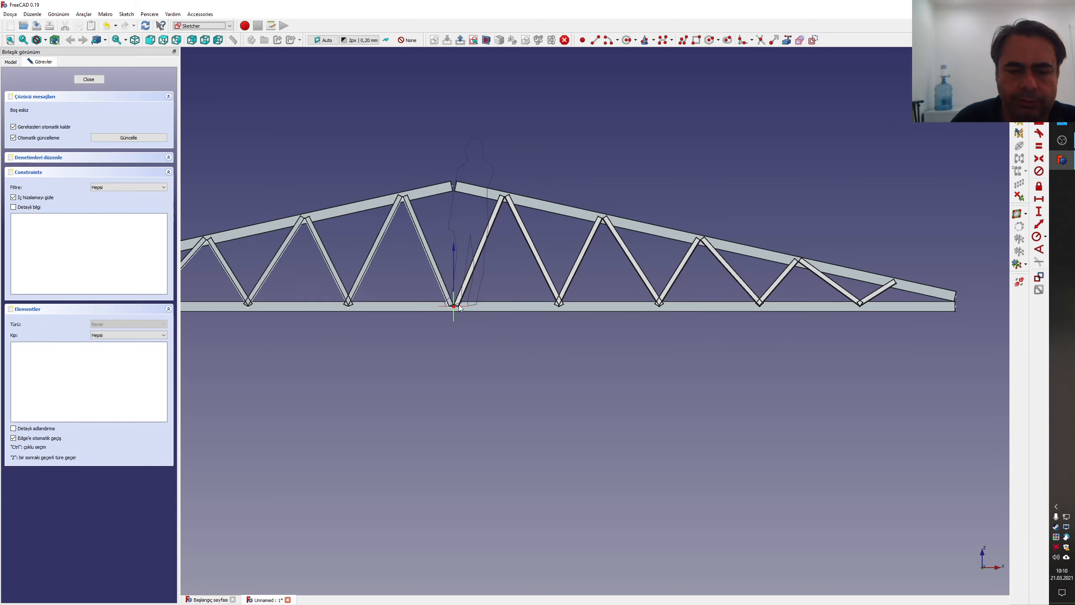
- Project the top edges of both upper chords at the ridge into the sketch as external geometry
scroll(441, 208, "up", 5)
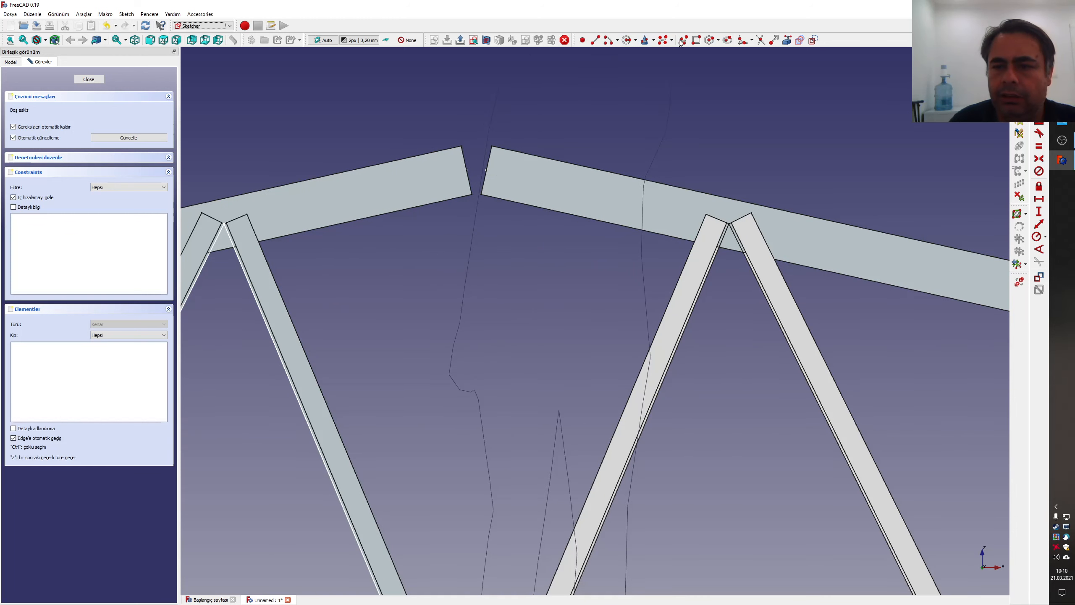
left_click(786, 41)
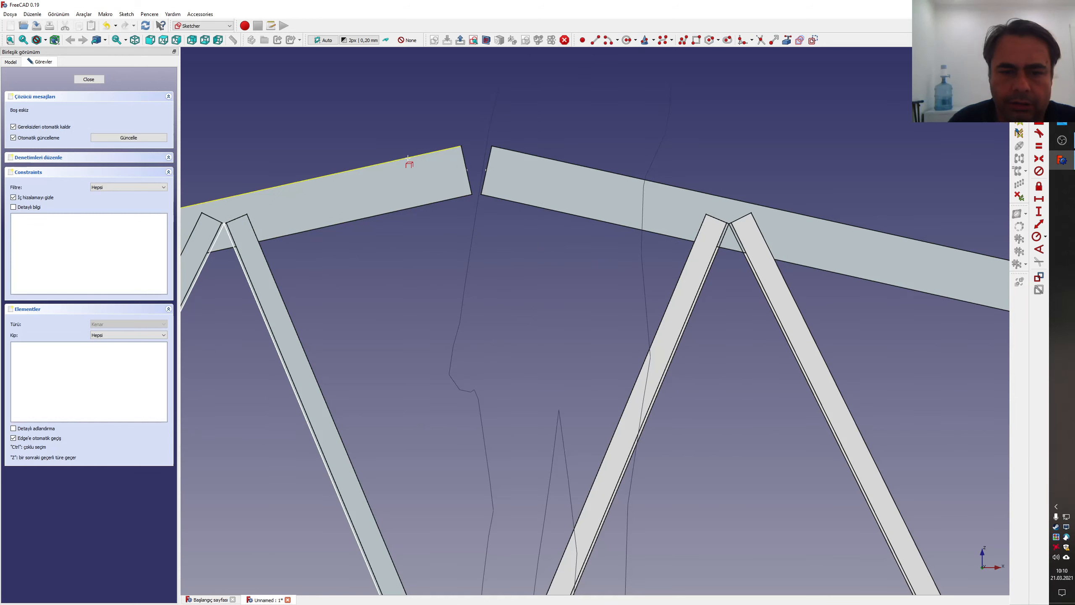
left_click(408, 159)
left_click(544, 157)
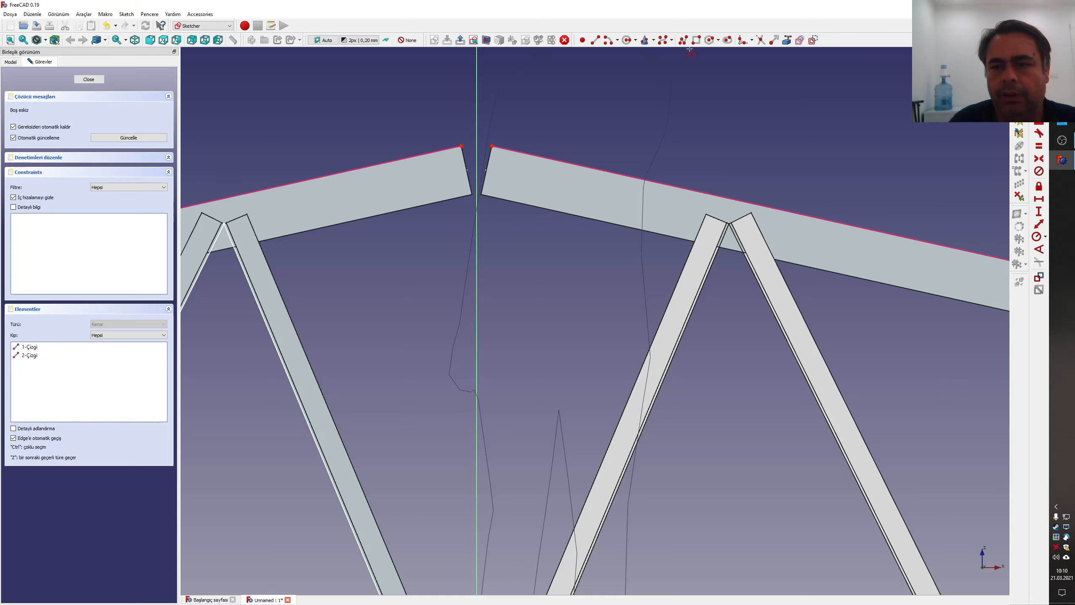
- Sketch two sloping lines that meet on the vertical axis at the ridge and end on the projected top edges of the two chords
left_click(596, 41)
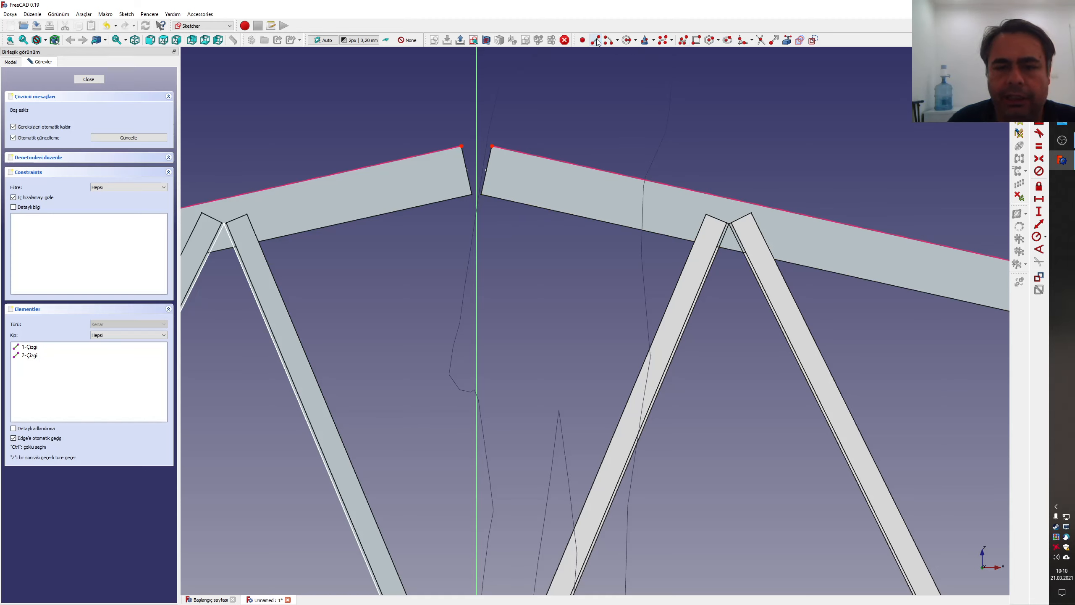
left_click(385, 163)
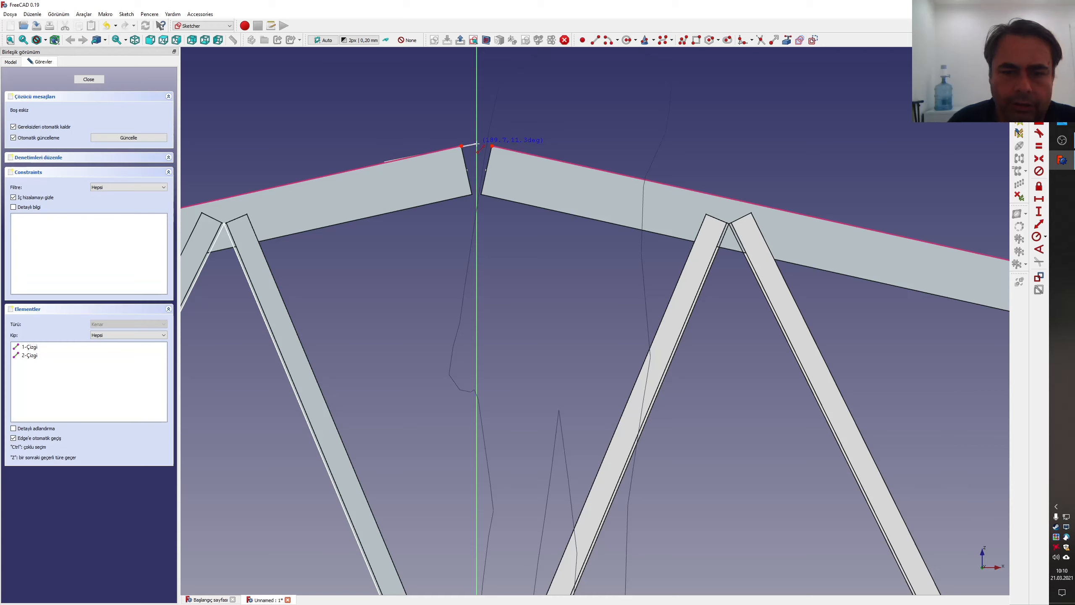
left_click(476, 137)
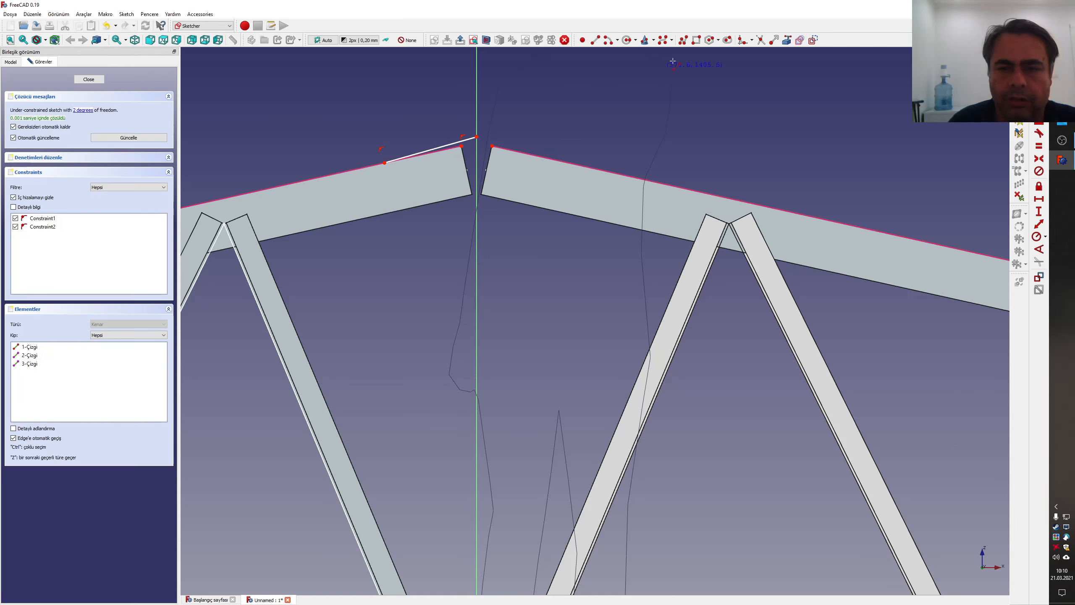
left_click(476, 137)
left_click(554, 160)
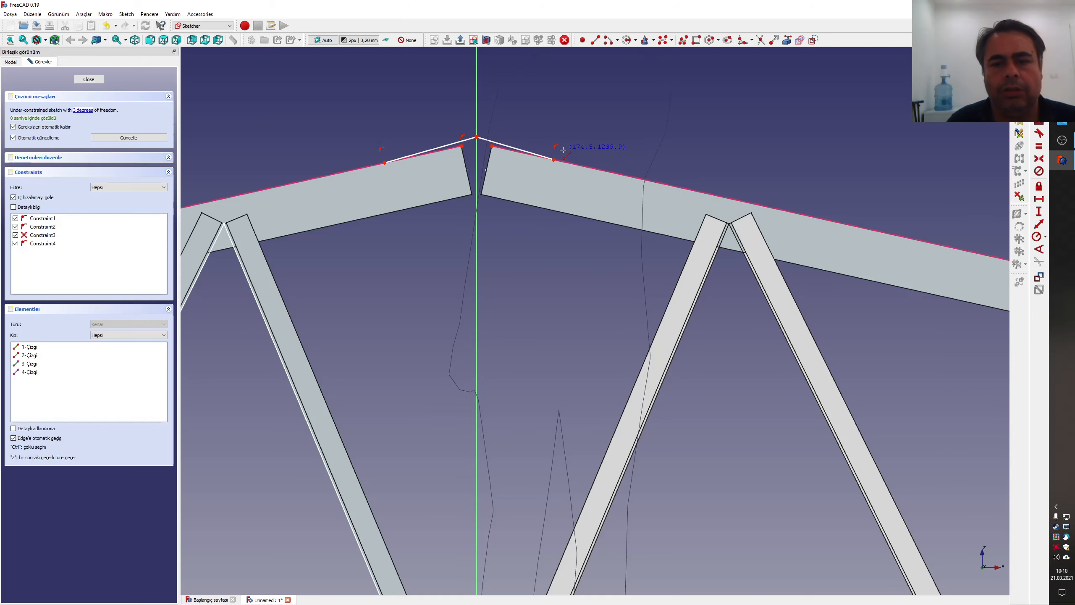
- Constrain the outer endpoints of the two ridge lines symmetric about the vertical axis
left_click(384, 163)
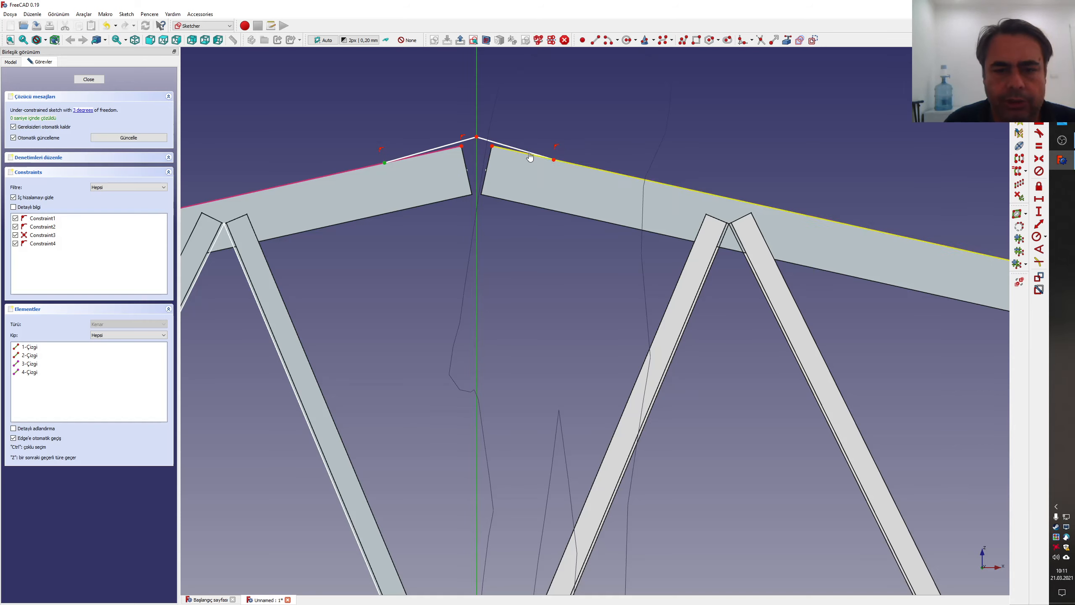
left_click(553, 160)
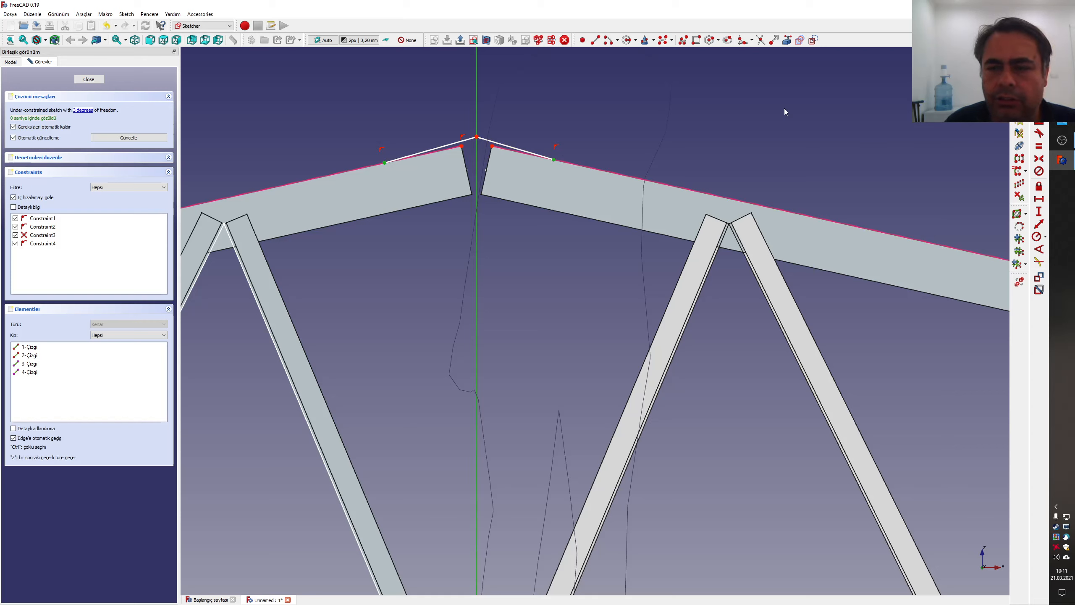
left_click(1038, 159)
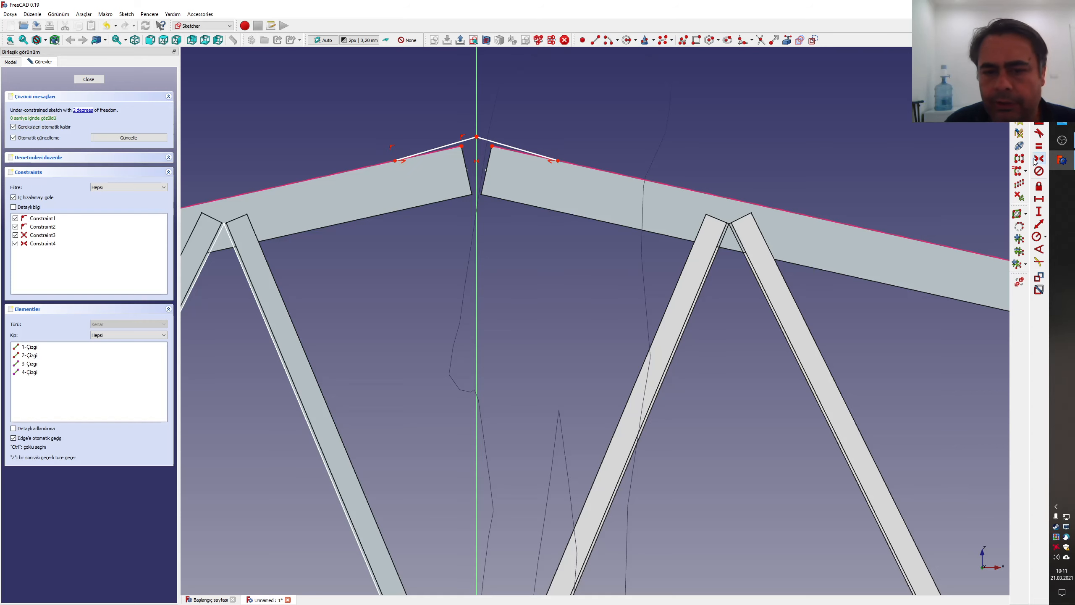
- Constrain the upper end corner of the right chord to lie on the right ridge line
left_click(495, 143)
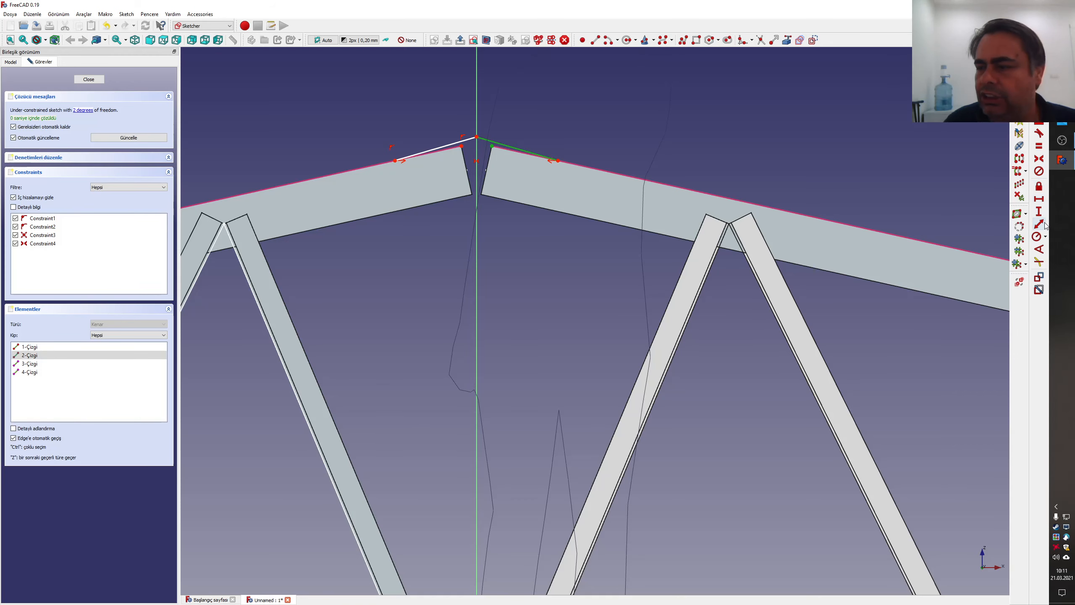
left_click(1063, 166)
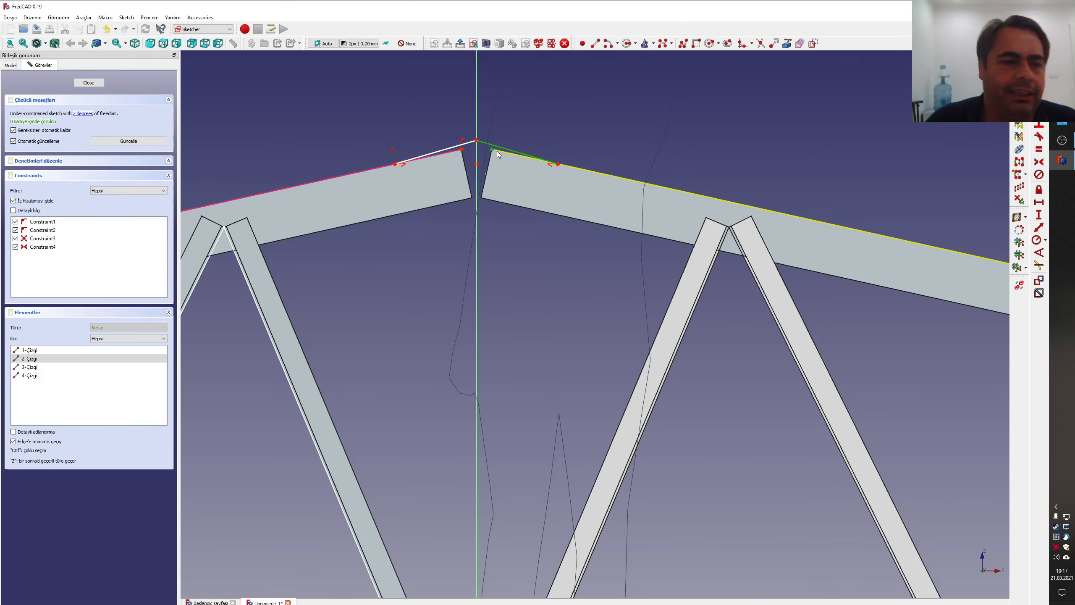
scroll(500, 147, "up", 4)
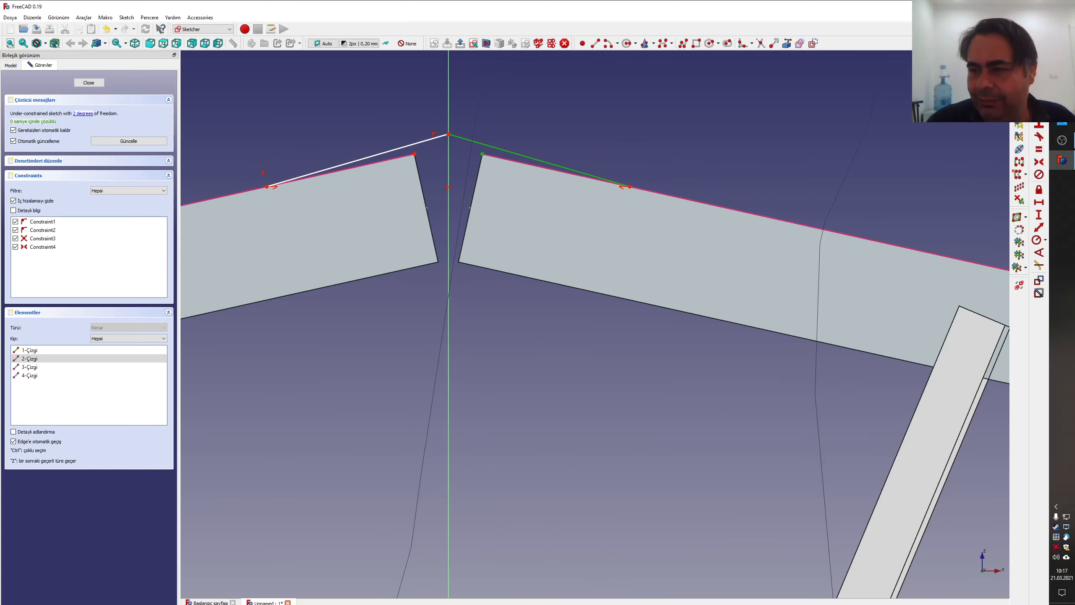
left_click(1039, 72)
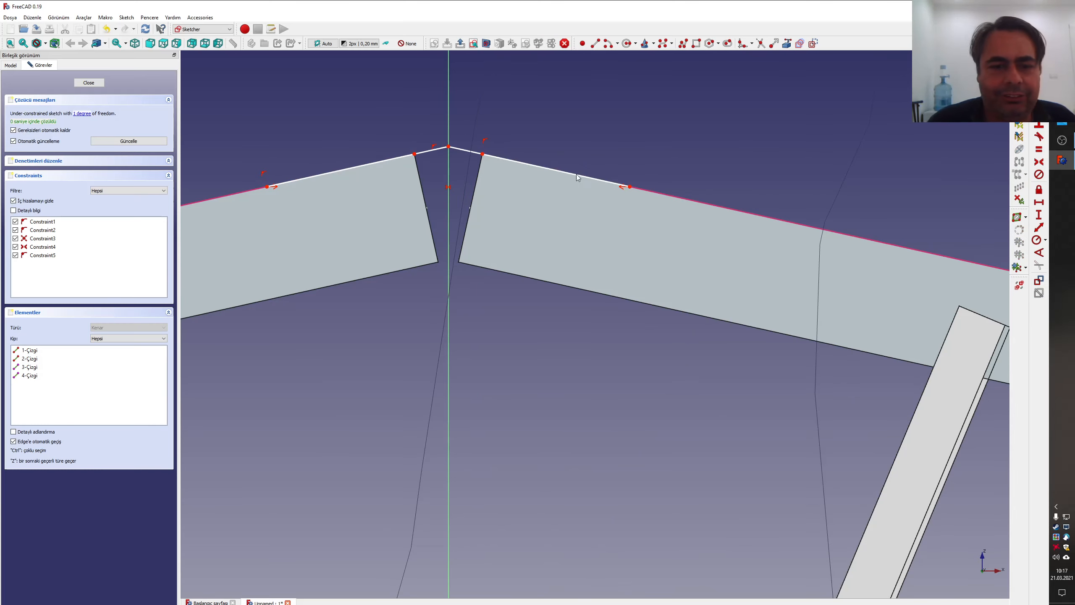
left_click(266, 187)
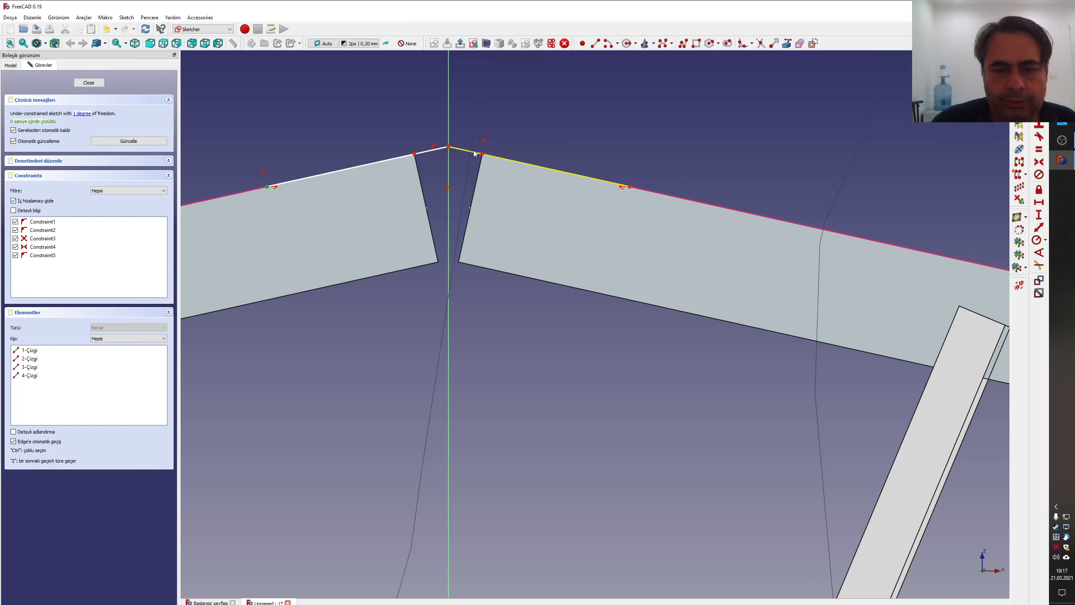
left_click(550, 169)
left_click(1039, 227)
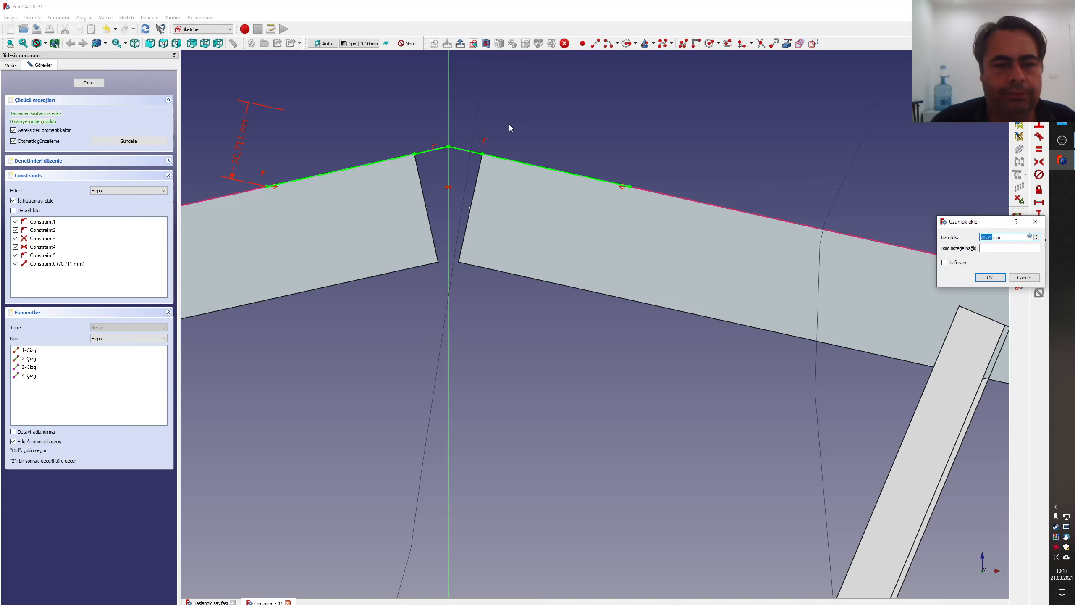
left_click(1023, 278)
- Set the length of the right ridge line to 130 mm
left_click(474, 153)
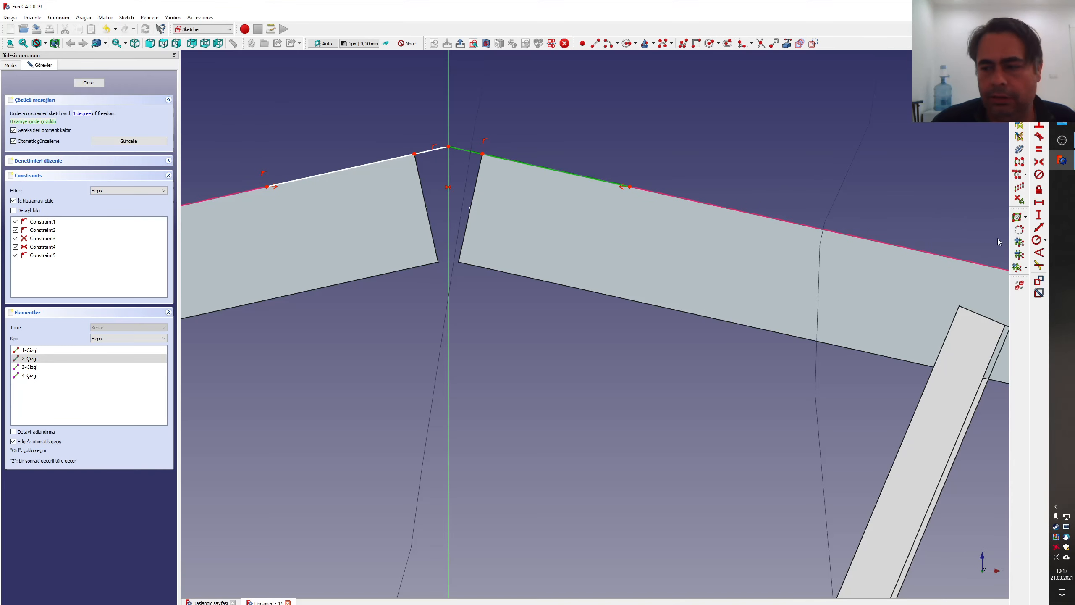
left_click(1039, 227)
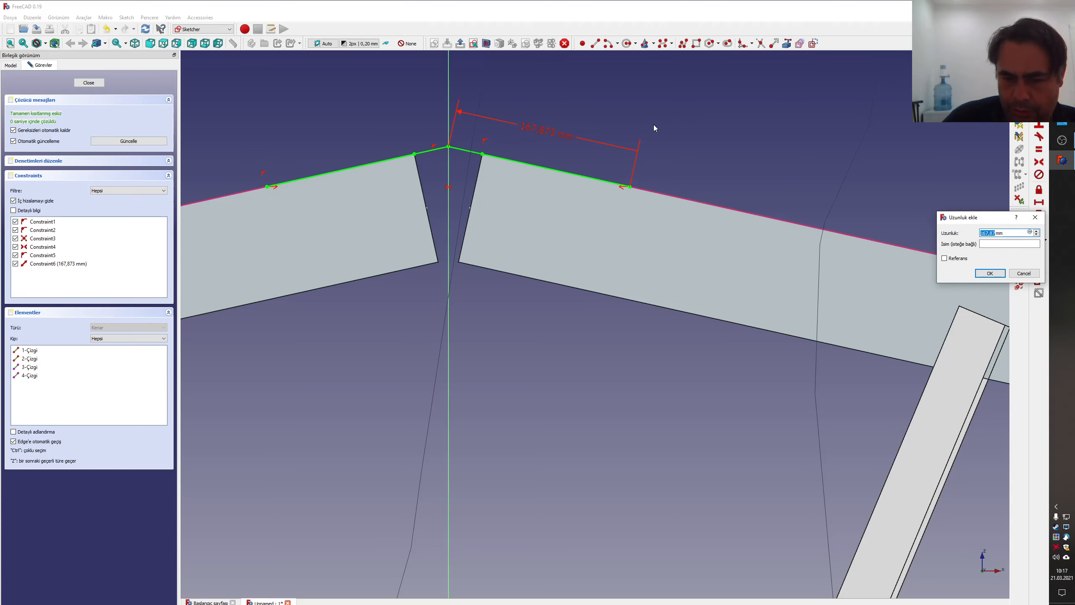
type("130")
key("Return")
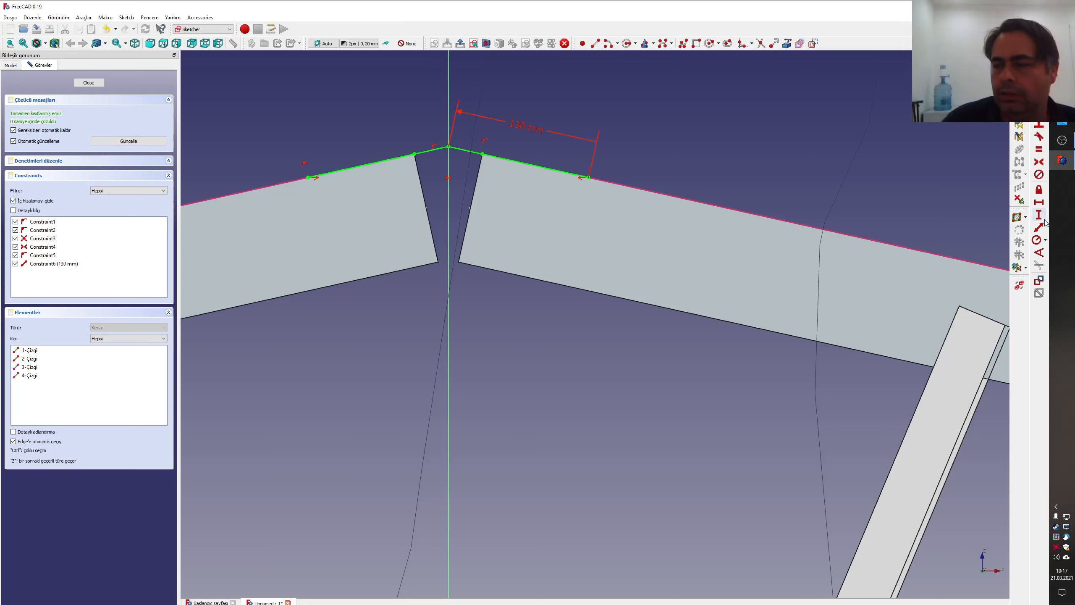
- Draw a downward-bulging arc by endpoints and rim point, joining the outer endpoints of the two ridge lines
left_click(618, 44)
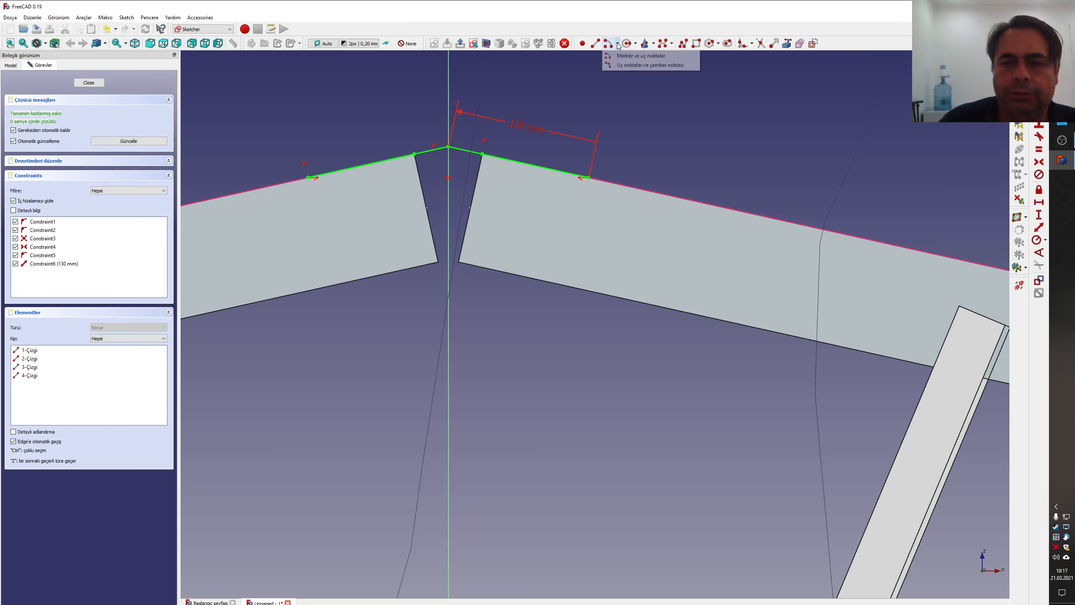
left_click(617, 67)
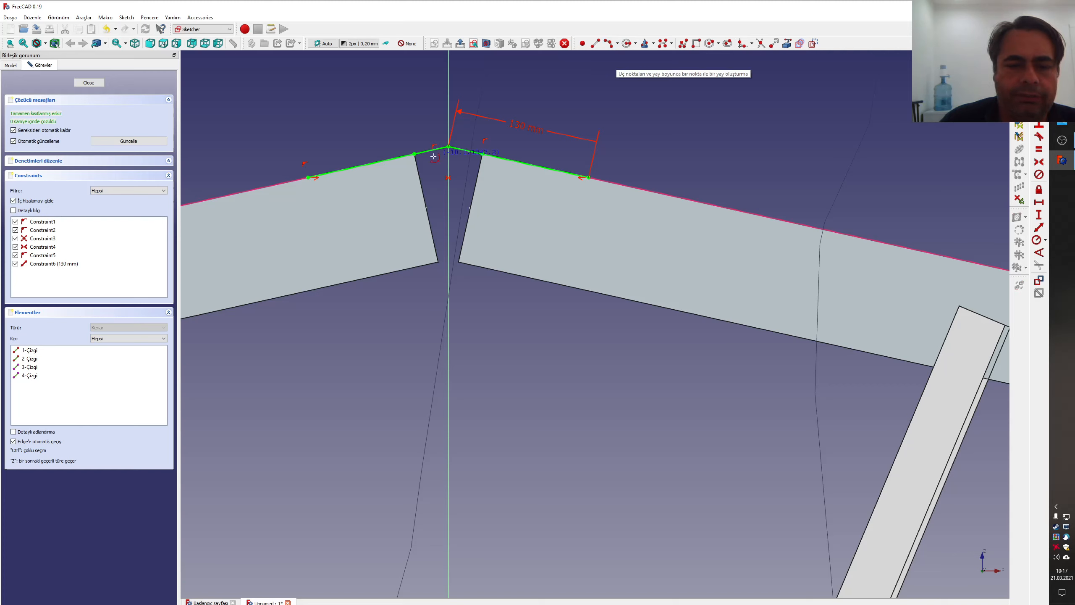
left_click(308, 177)
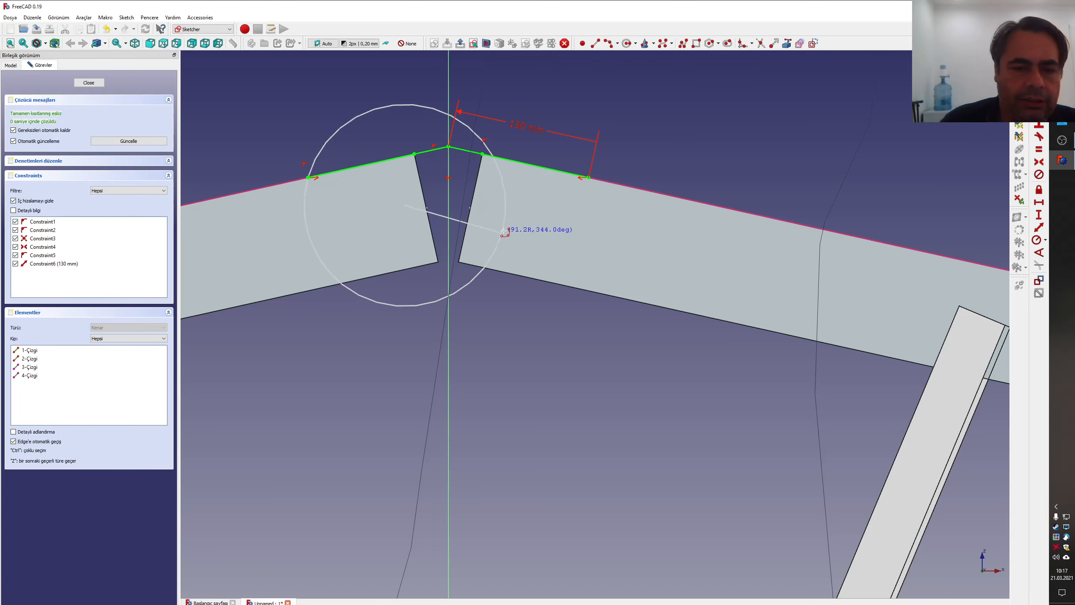
left_click(588, 177)
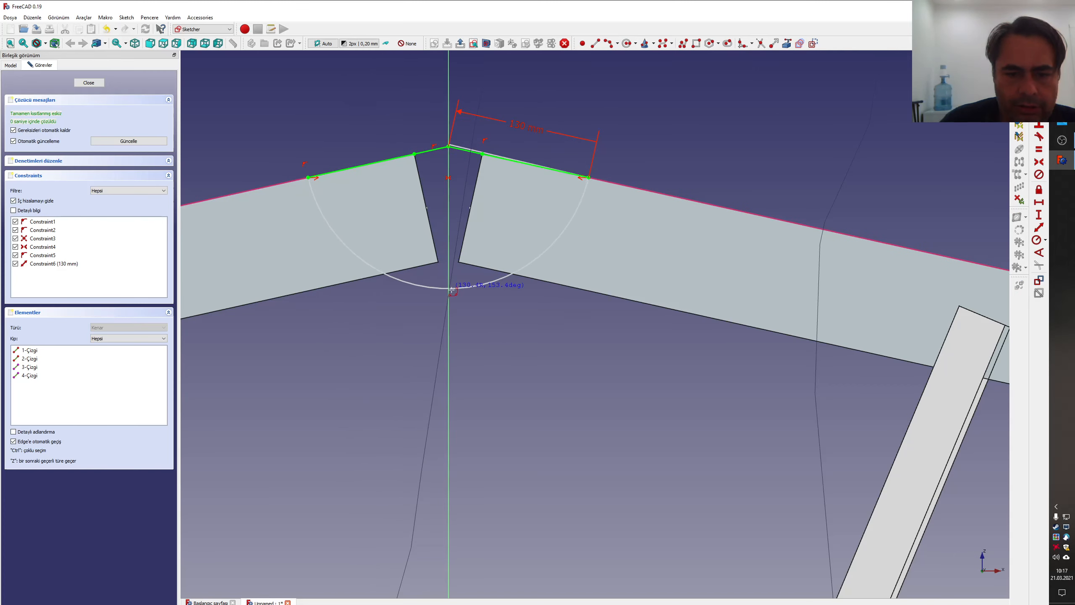
left_click(472, 295)
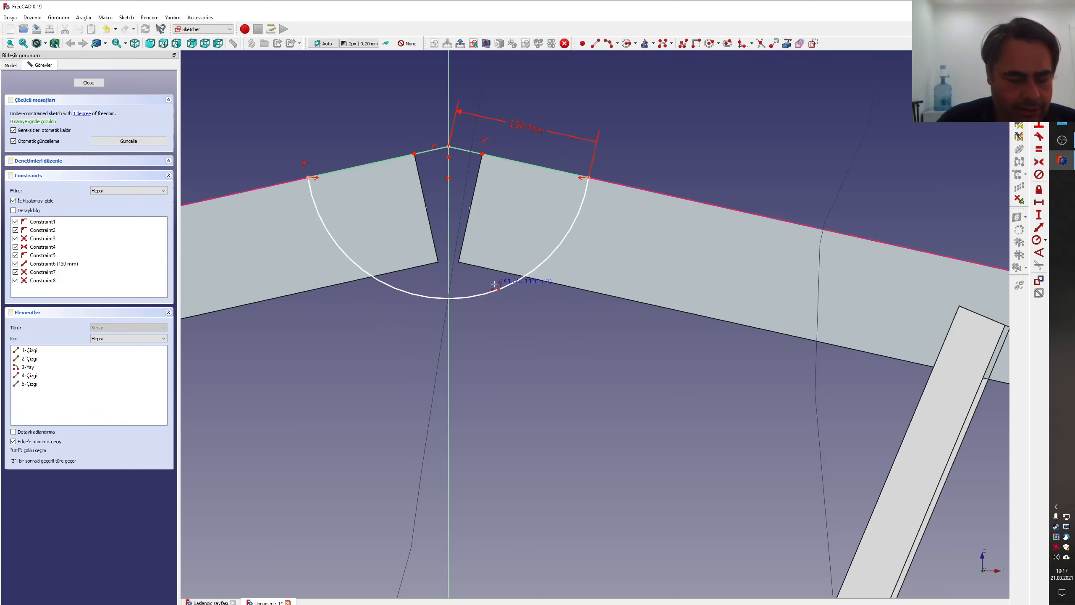
- Make the arc's centre coincident with the ridge apex, set the right ridge line's length to 160 mm, and close the sketch
left_click(448, 156)
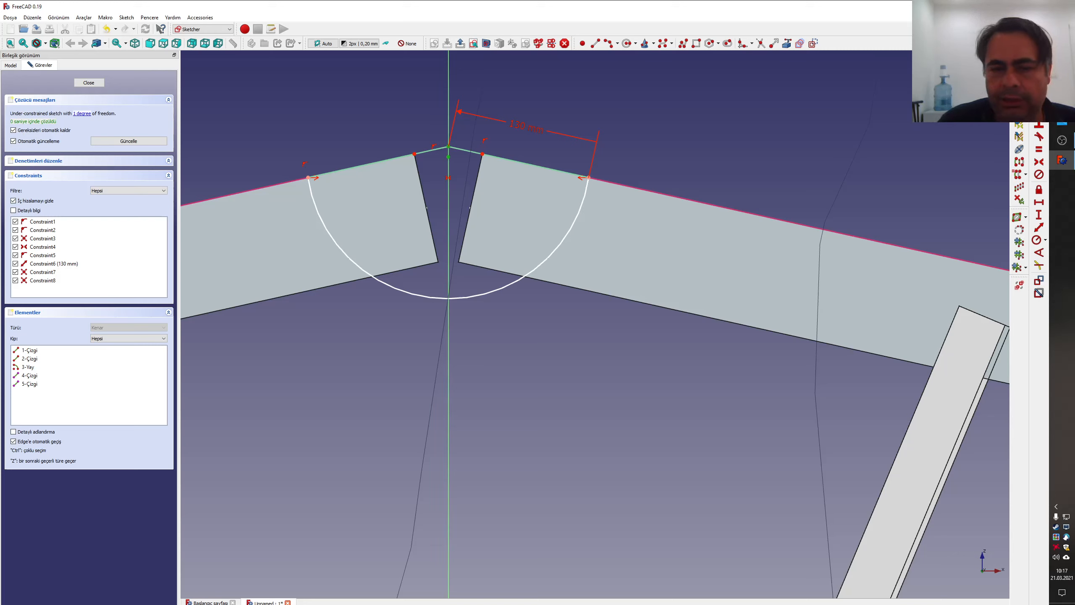
double_click(523, 128)
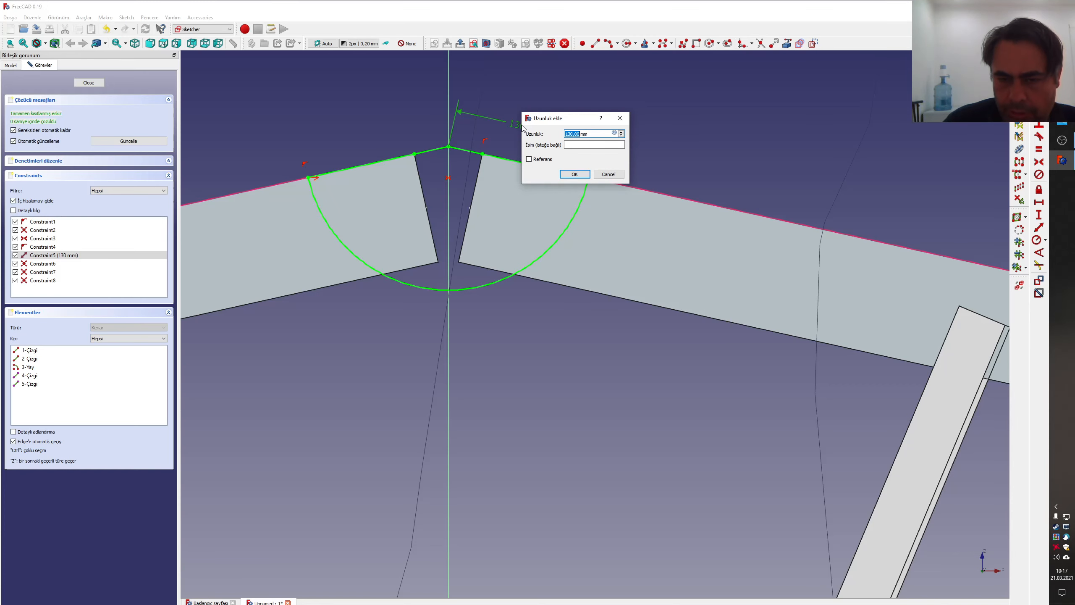
type("160")
key("Return")
scroll(508, 200, "down", 3)
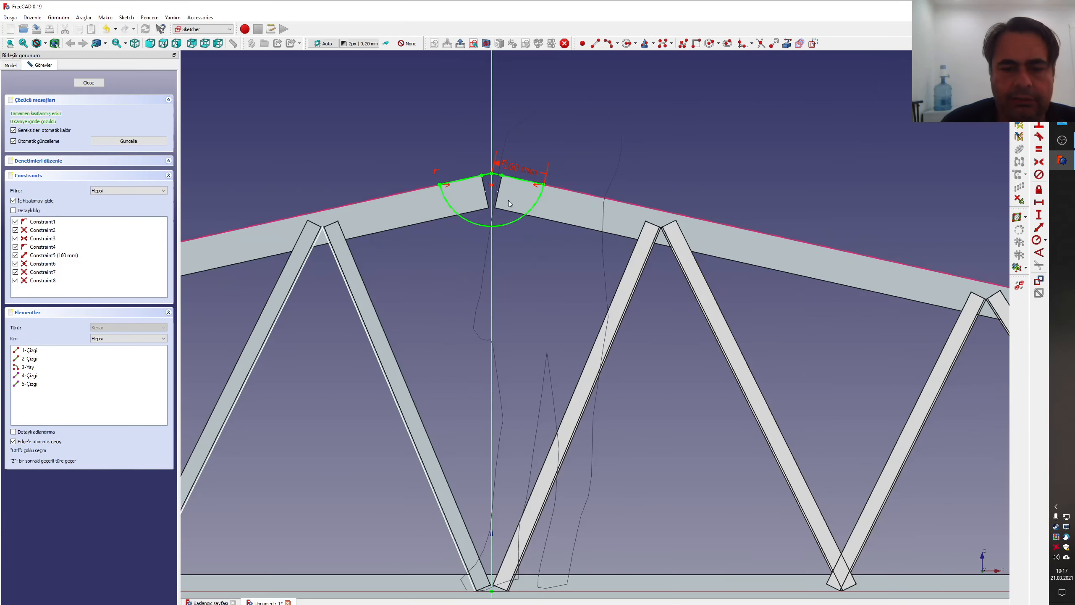
scroll(535, 232, "down", 5)
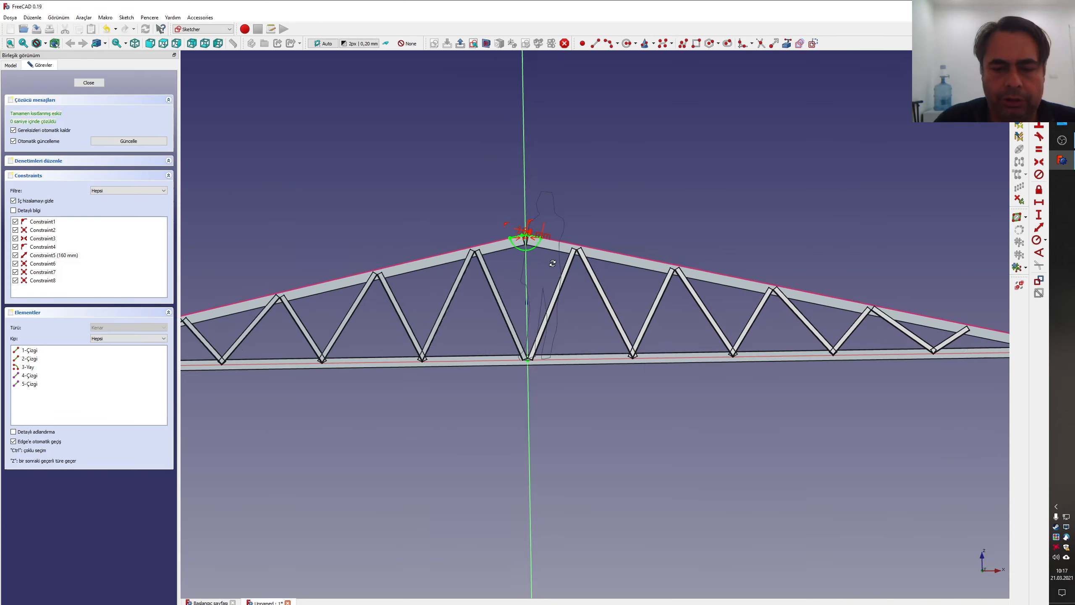
left_click(96, 83)
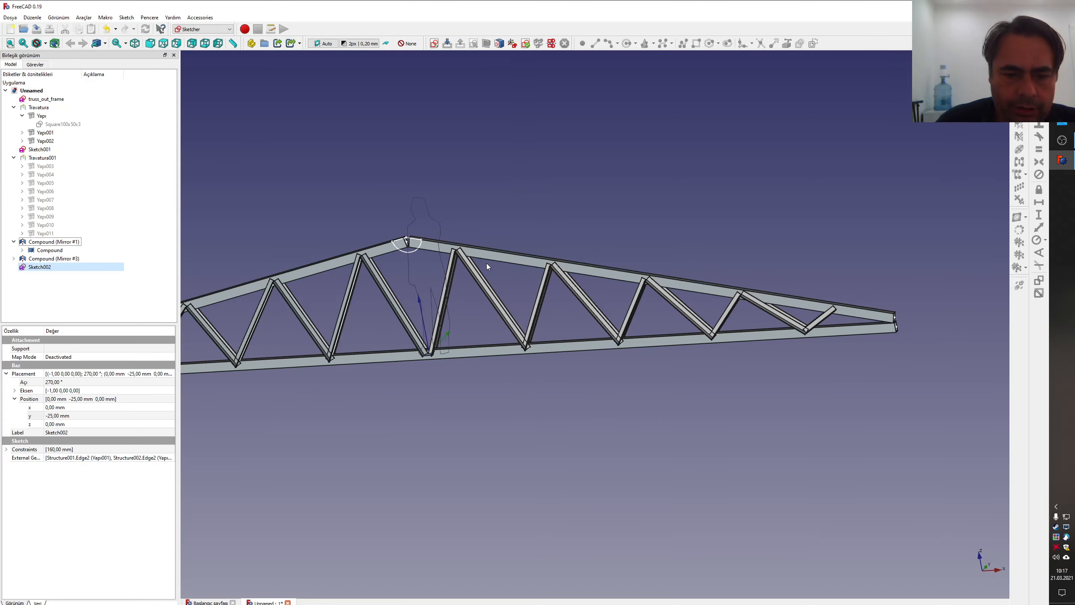
- Extrude the ridge plate sketch 10 mm along its normal as a solid, using the Part workbench
scroll(419, 250, "up", 5)
mouse_move(565, 285)
middle_mouse_down()
mouse_move(550, 296)
mouse_move(521, 283)
middle_mouse_up()
scroll(390, 270, "up", 6)
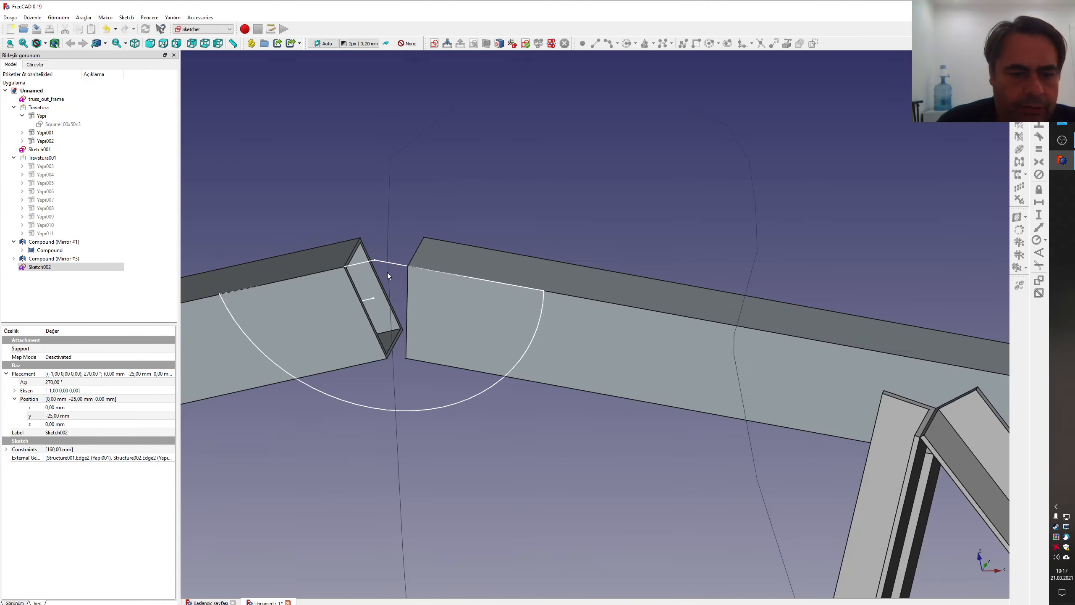
left_click(213, 29)
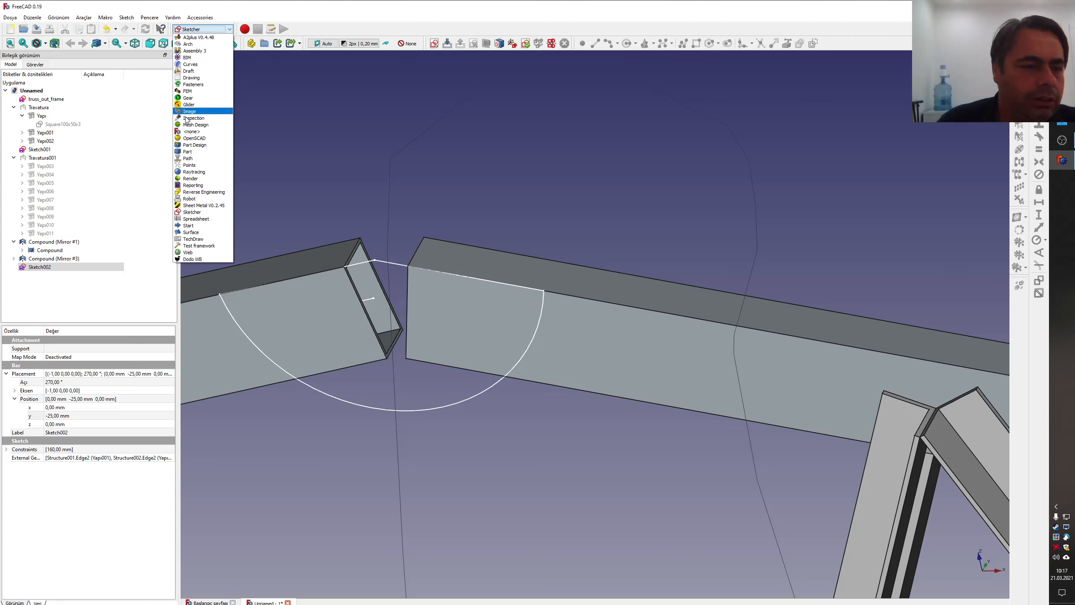
left_click(208, 152)
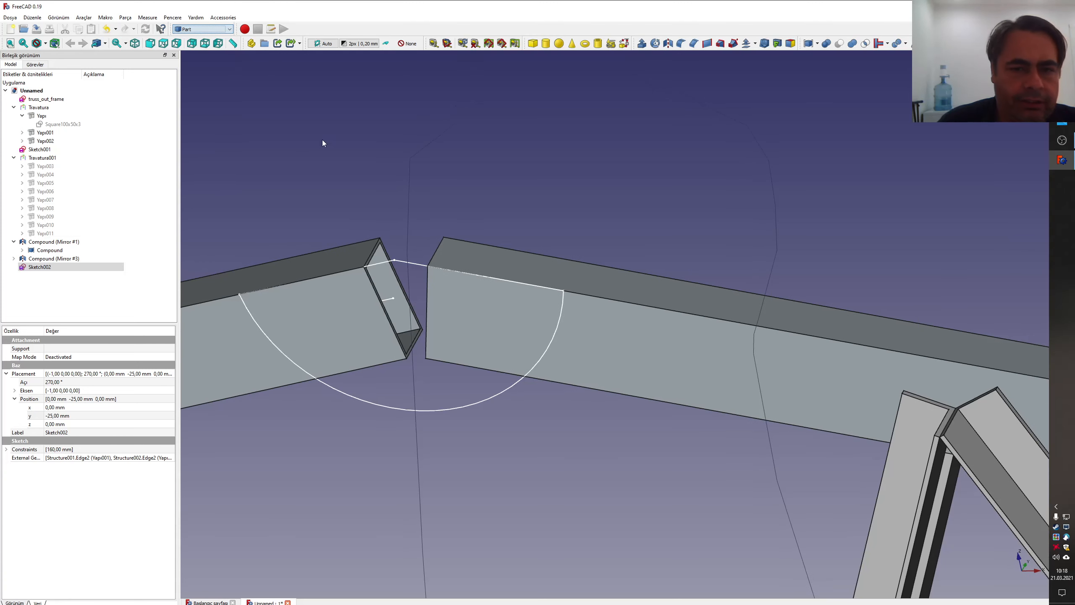
left_click(641, 44)
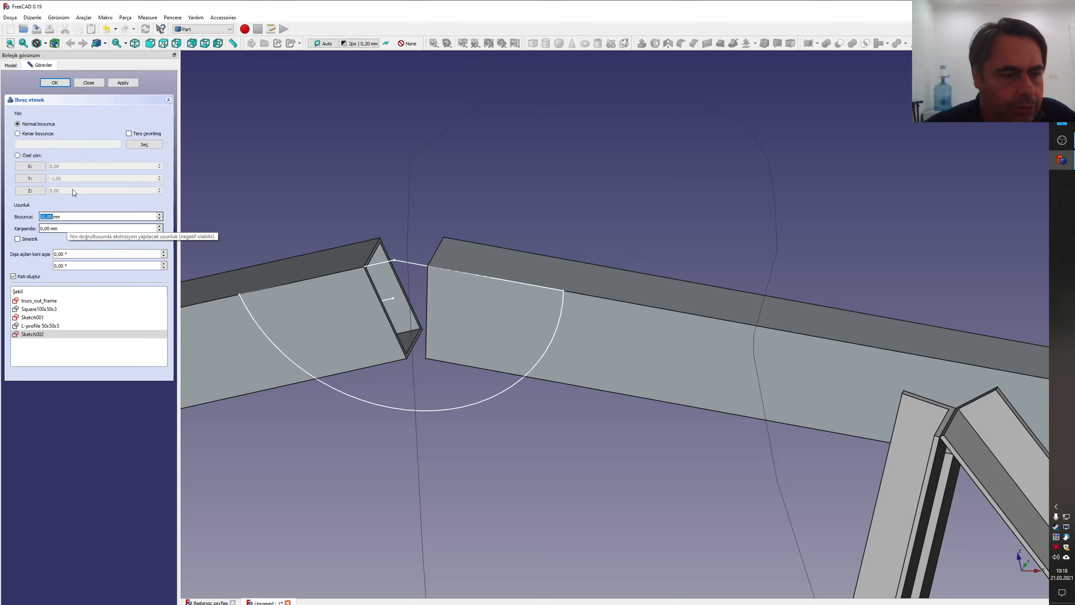
left_click(123, 83)
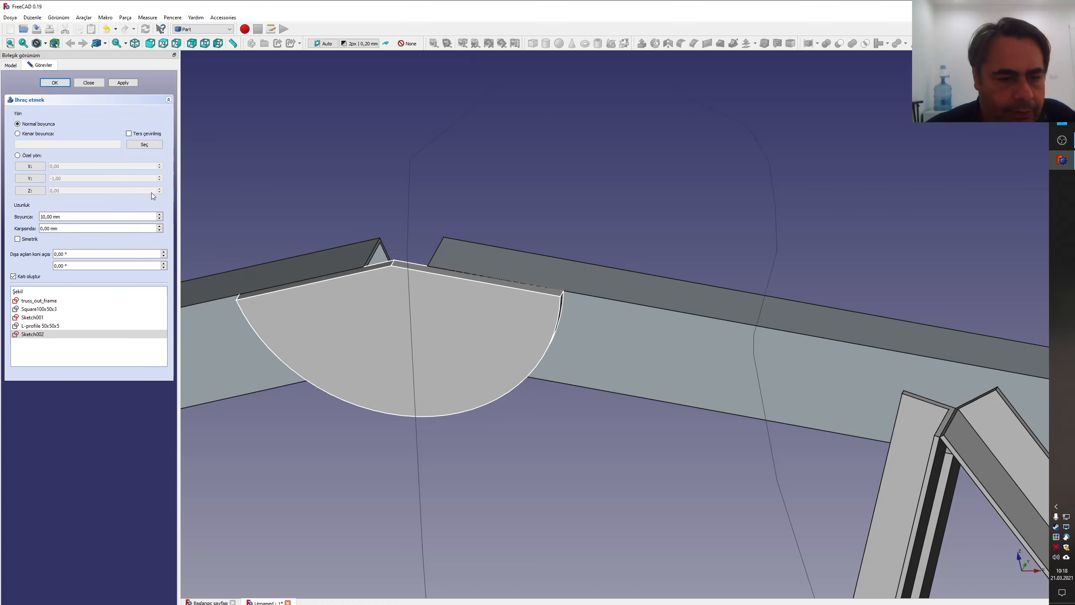
middle_click_drag(391, 279, 435, 296)
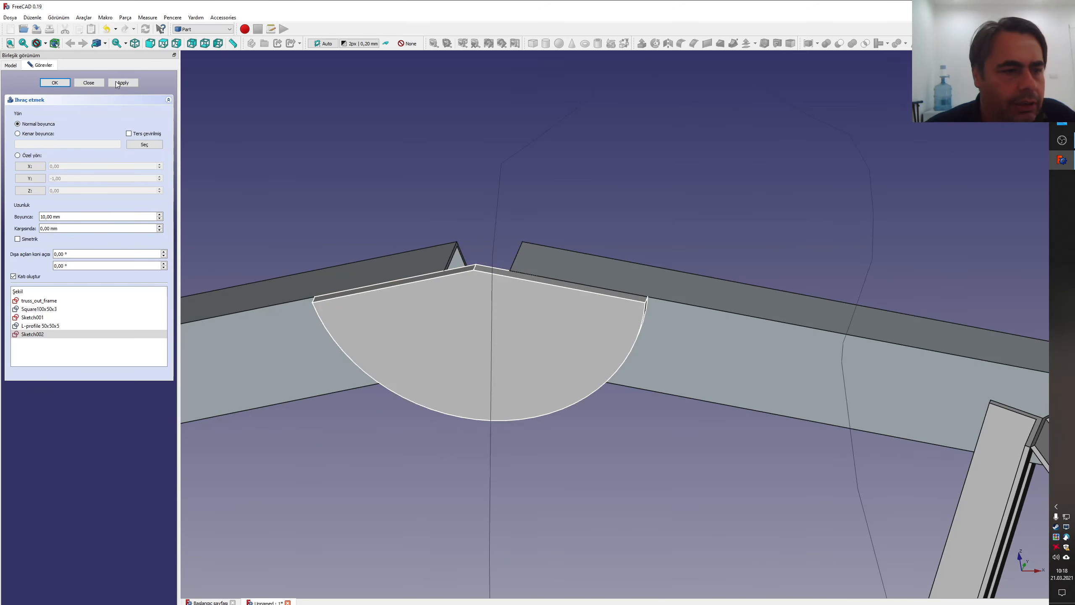
left_click(88, 83)
- Examine the ridge plate and the right end of the truss where the upper and lower chords meet
scroll(421, 246, "down", 8)
scroll(425, 247, "down", 8)
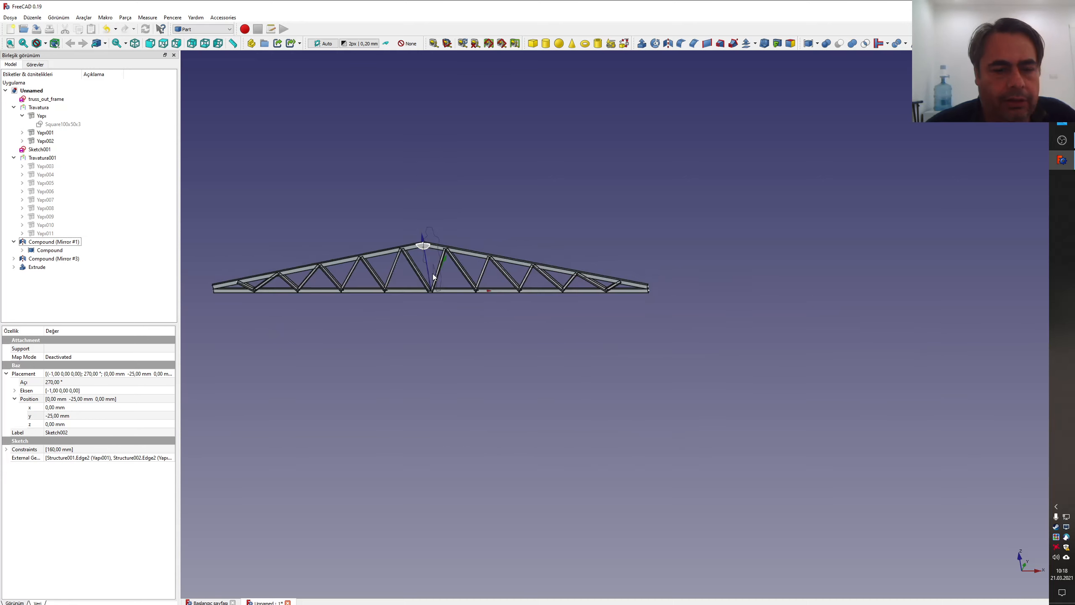
middle_click_drag(431, 276, 429, 247)
scroll(447, 233, "up", 6)
scroll(382, 203, "up", 8)
scroll(410, 234, "down", 8)
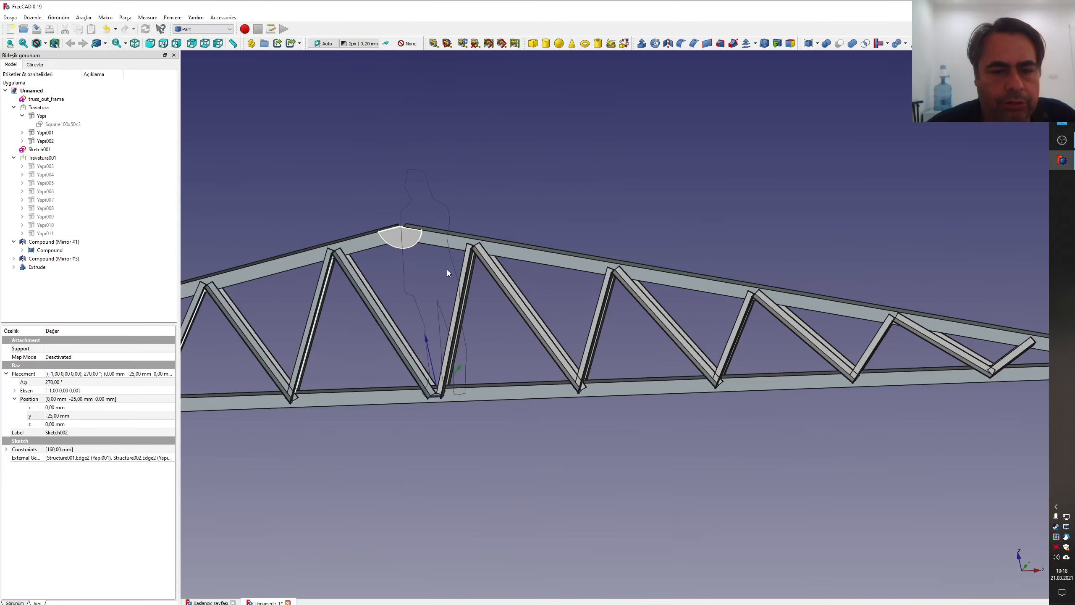
scroll(584, 322, "down", 5)
scroll(799, 331, "up", 10)
scroll(799, 332, "up", 4)
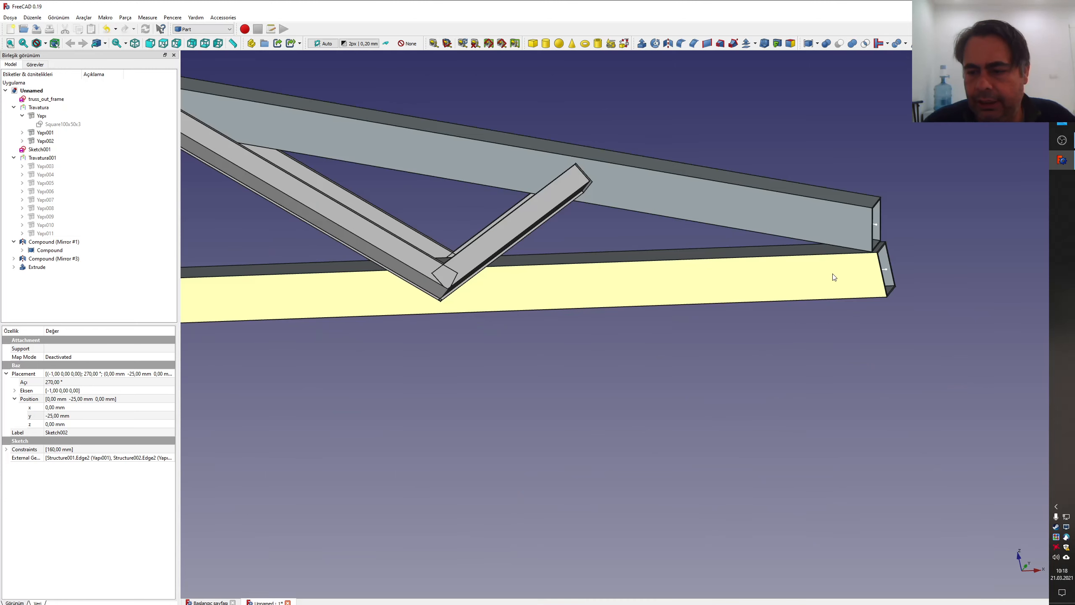
left_click(833, 275)
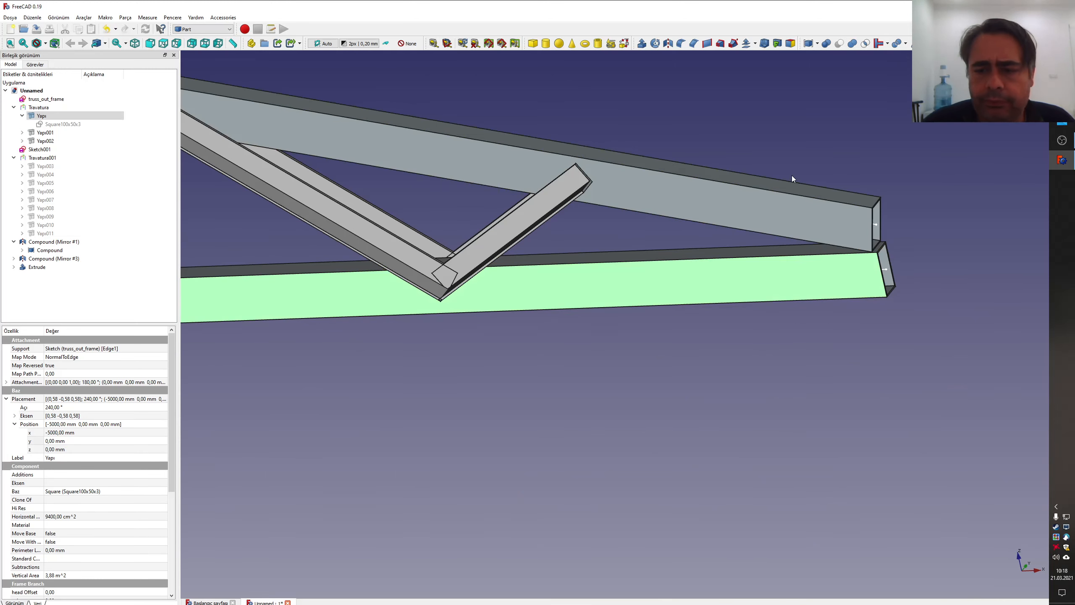
left_click(831, 174)
scroll(326, 234, "down", 5)
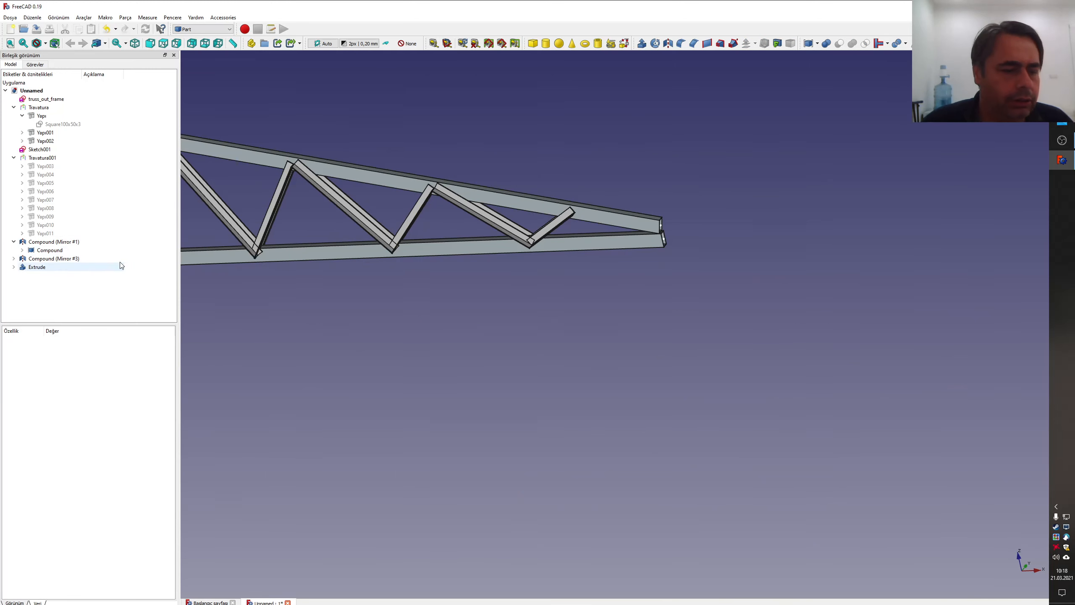
- Create a new sketch on the XZ plane with an offset of -25 mm
left_click(199, 27)
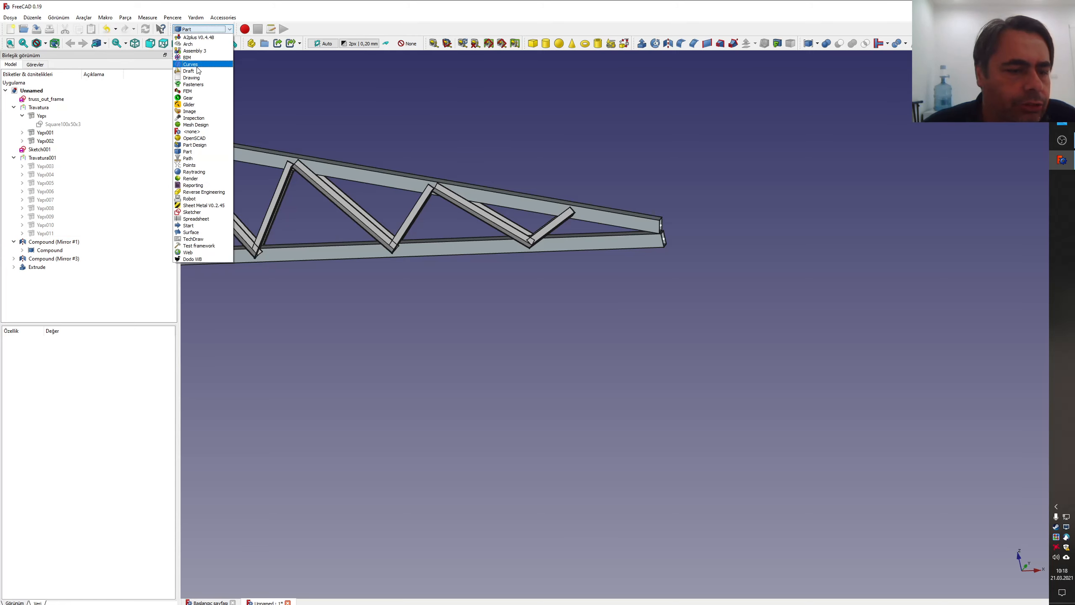
left_click(199, 212)
left_click(212, 31)
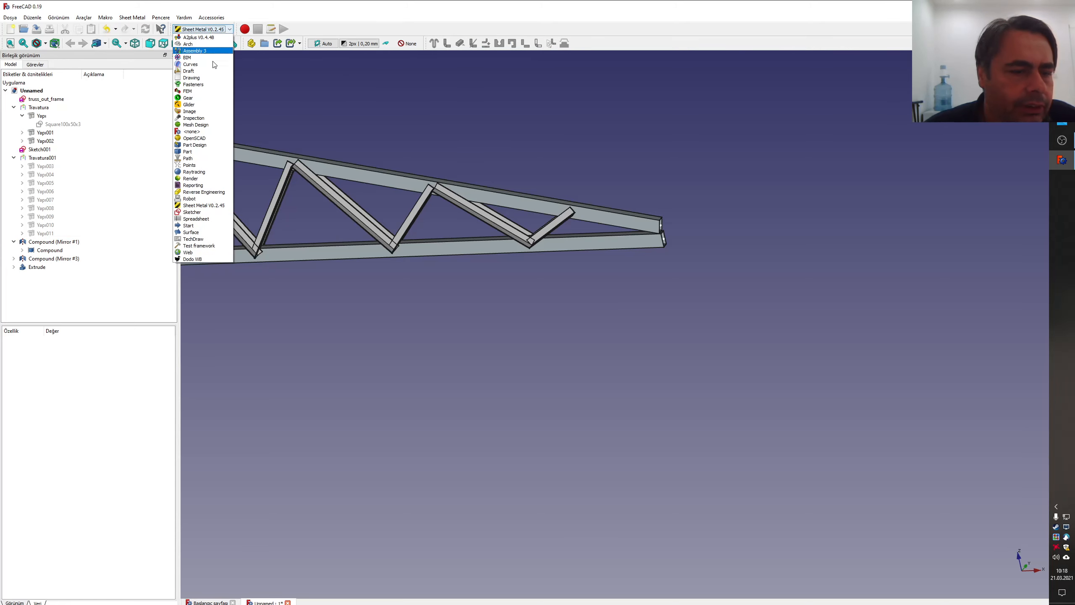
left_click(203, 208)
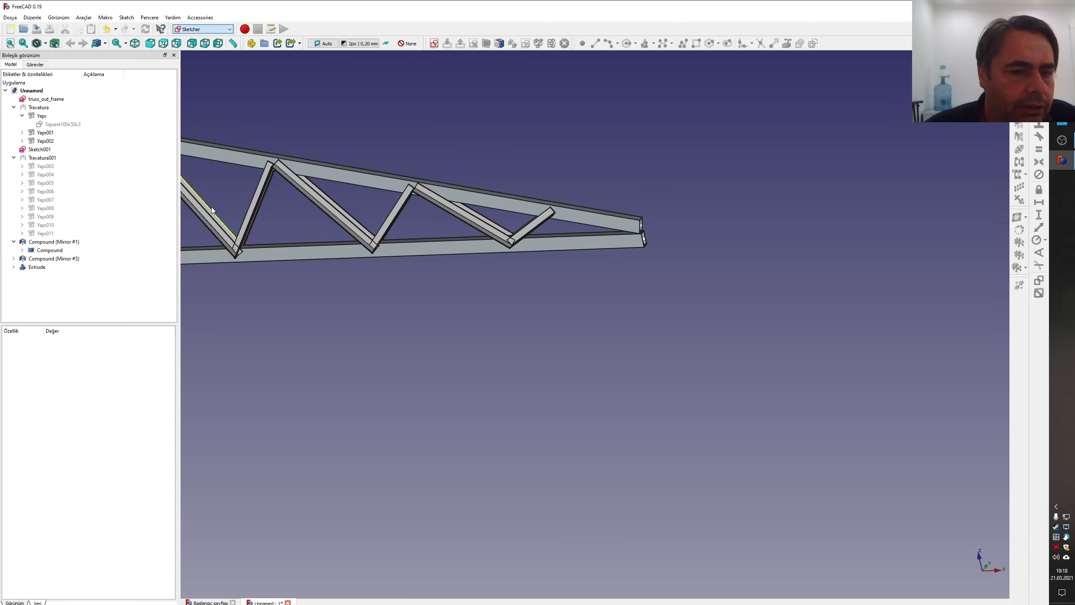
left_click(435, 44)
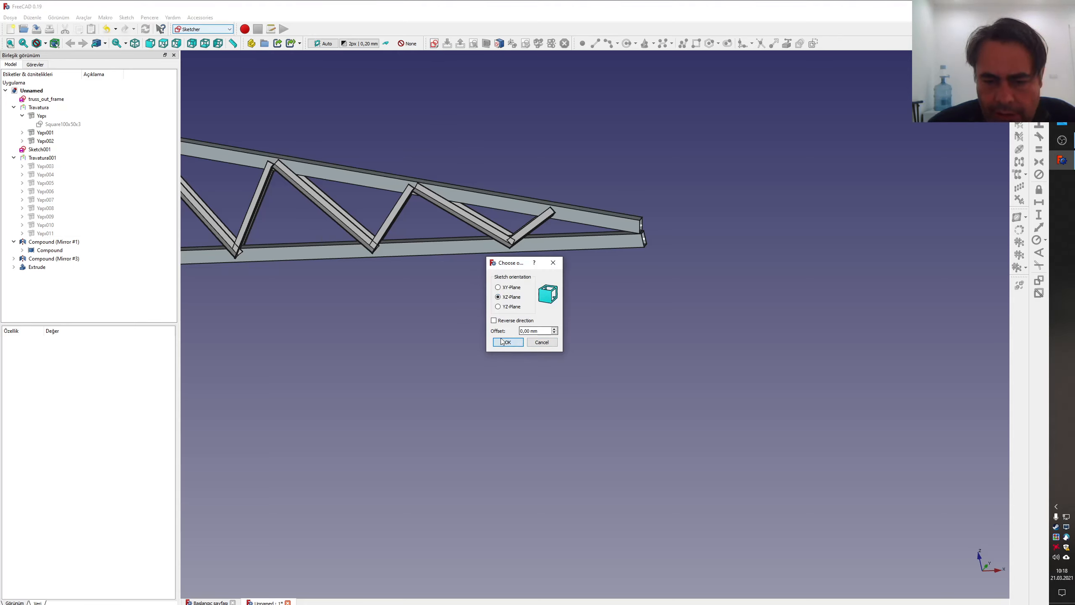
type("-25")
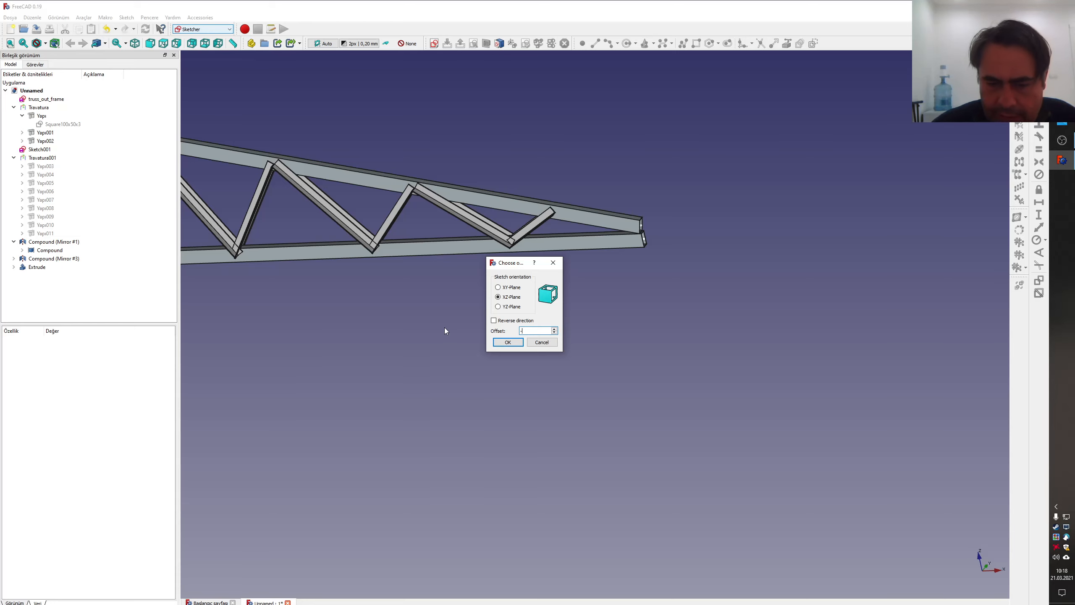
left_click(499, 343)
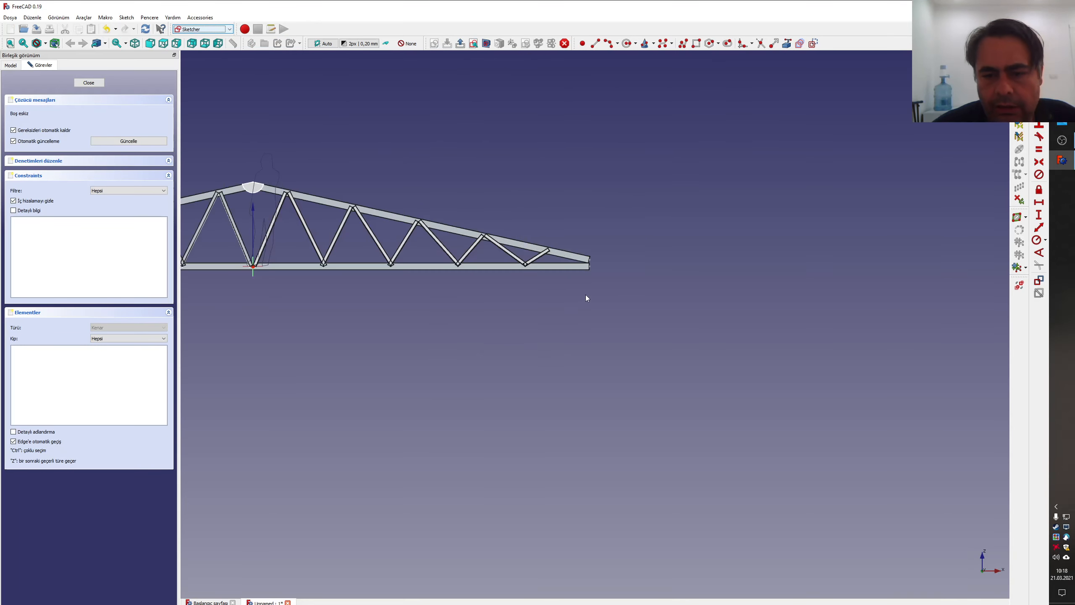
- Link the upper chord's top edge and the lower chord's bottom edge at the truss's right end as external geometry
scroll(589, 271, "up", 5)
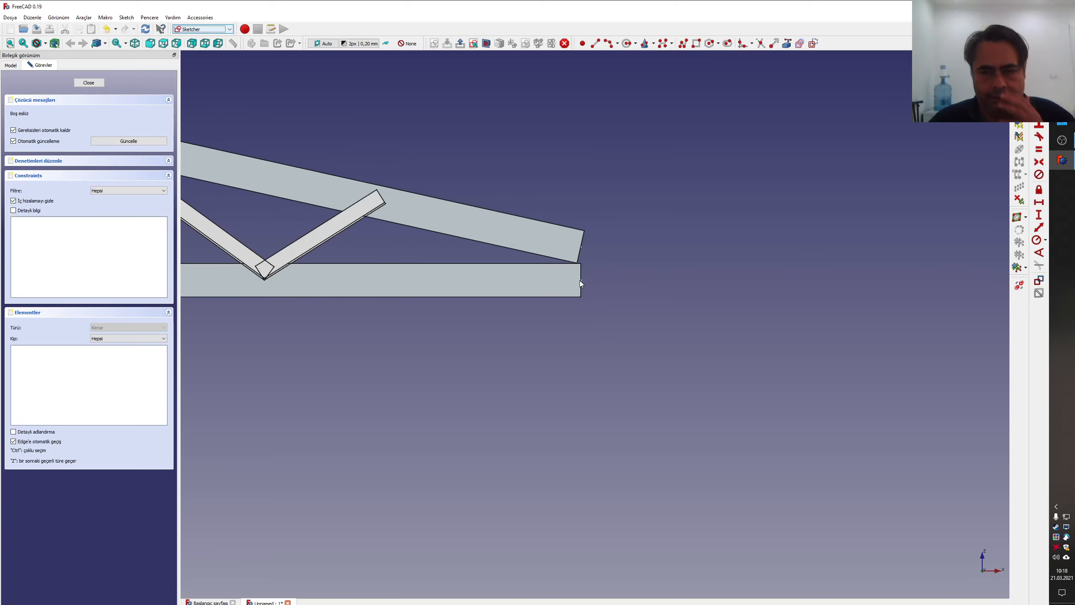
left_click(787, 43)
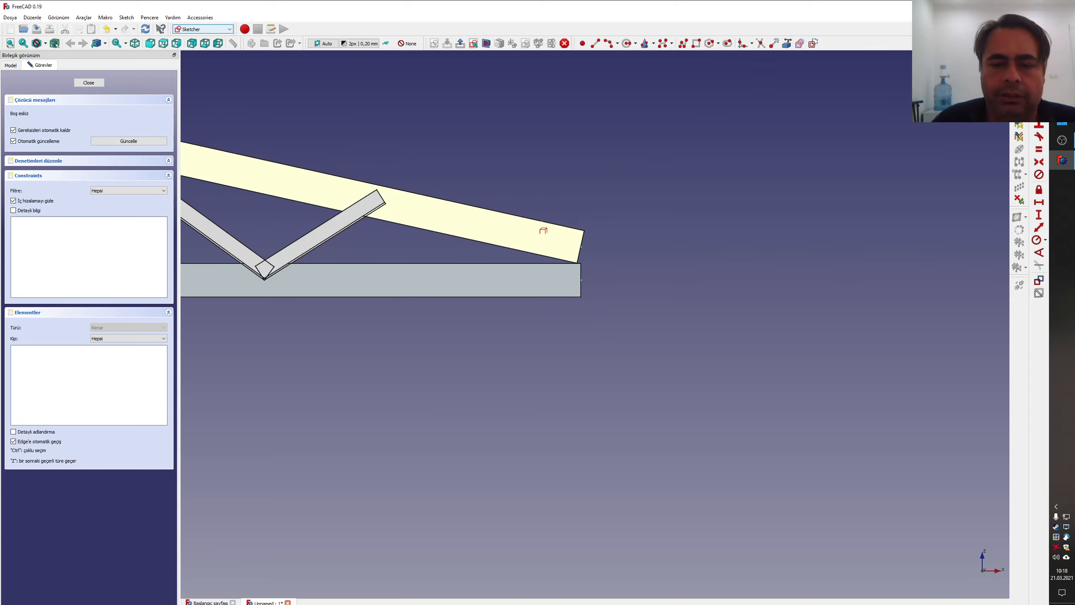
left_click(557, 224)
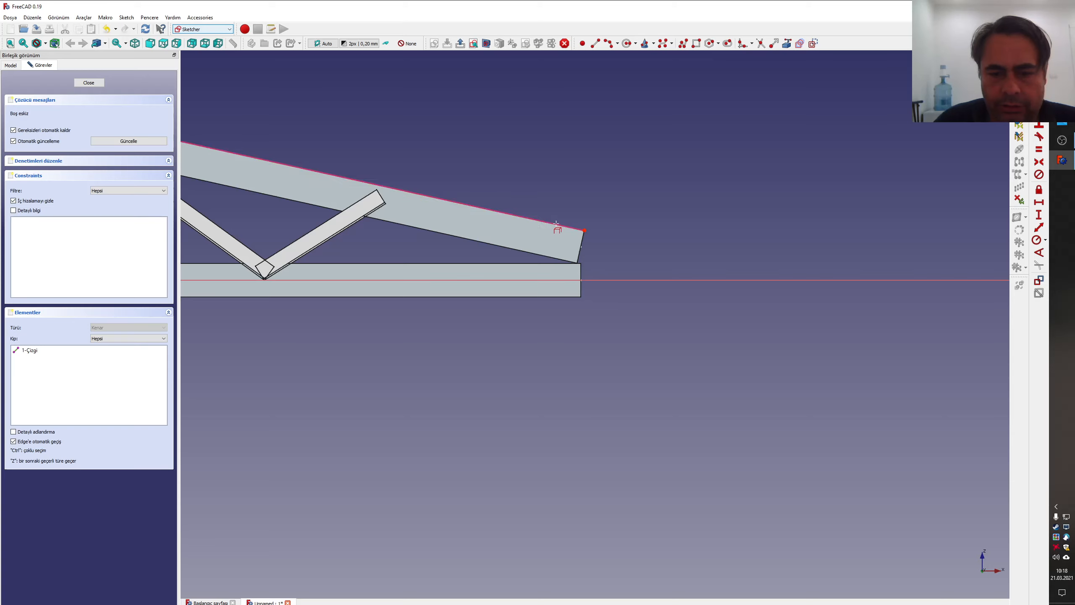
left_click(559, 296)
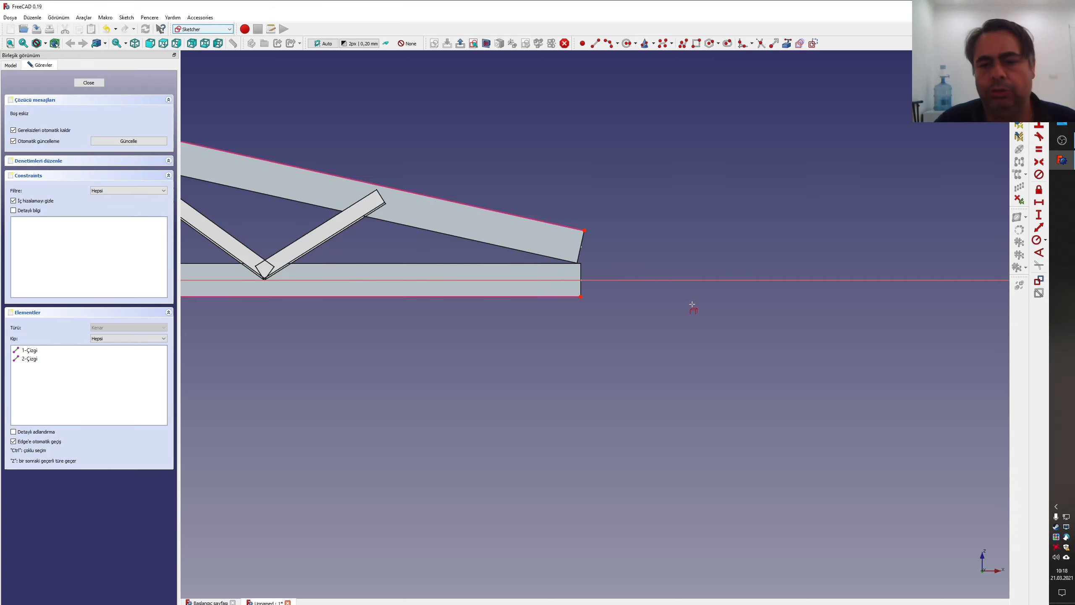
- Draw a closed six-line polyline around the truss's right end, spanning both linked chord edges, with a low tab extending outward at the base
left_click(685, 44)
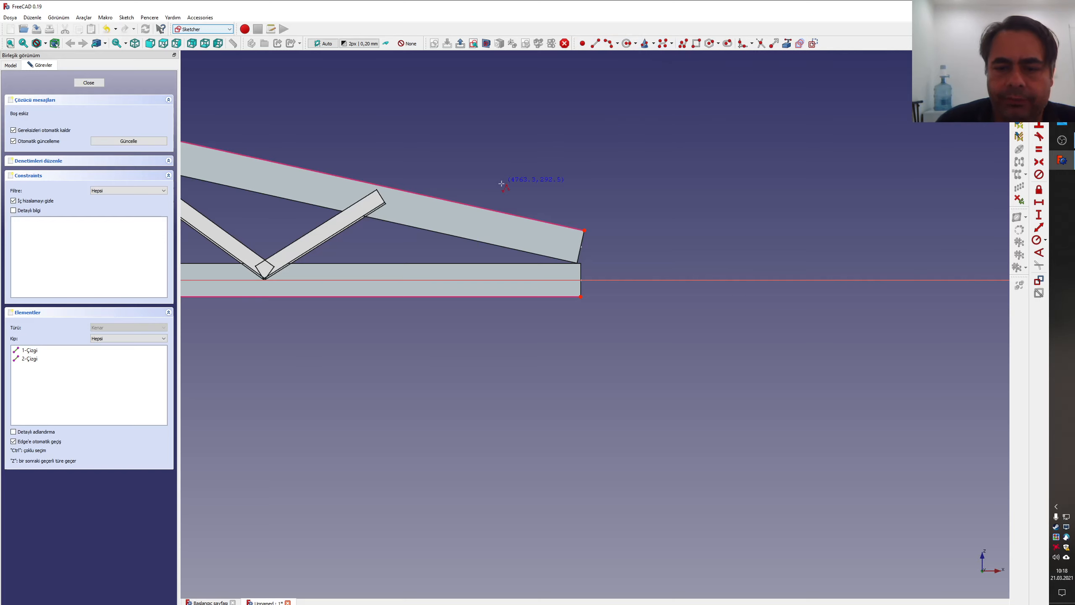
left_click(543, 297)
left_click(543, 221)
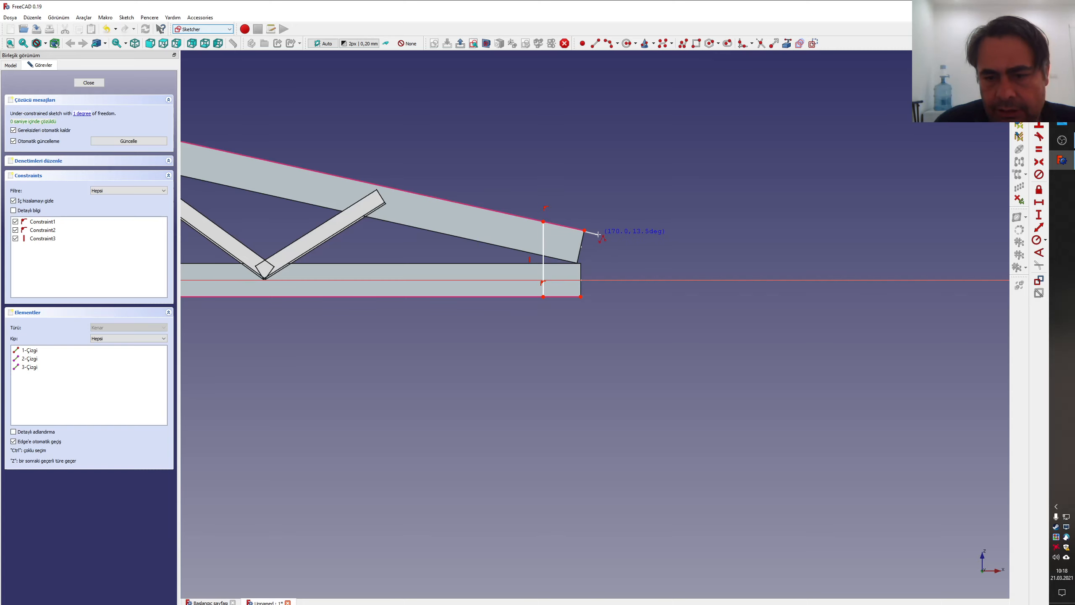
left_click(597, 233)
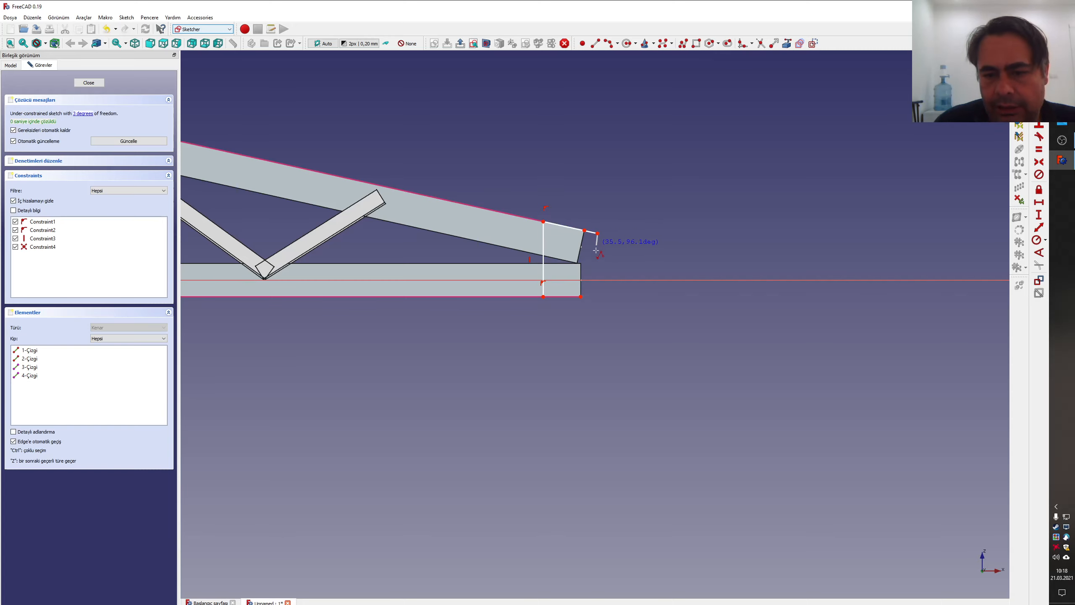
left_click(597, 286)
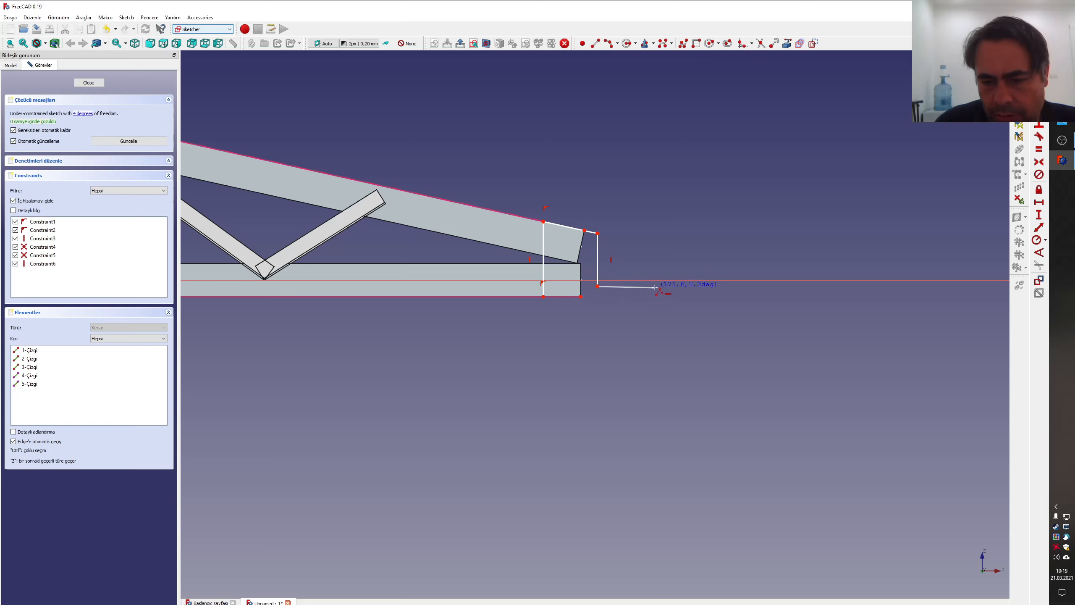
left_click(639, 286)
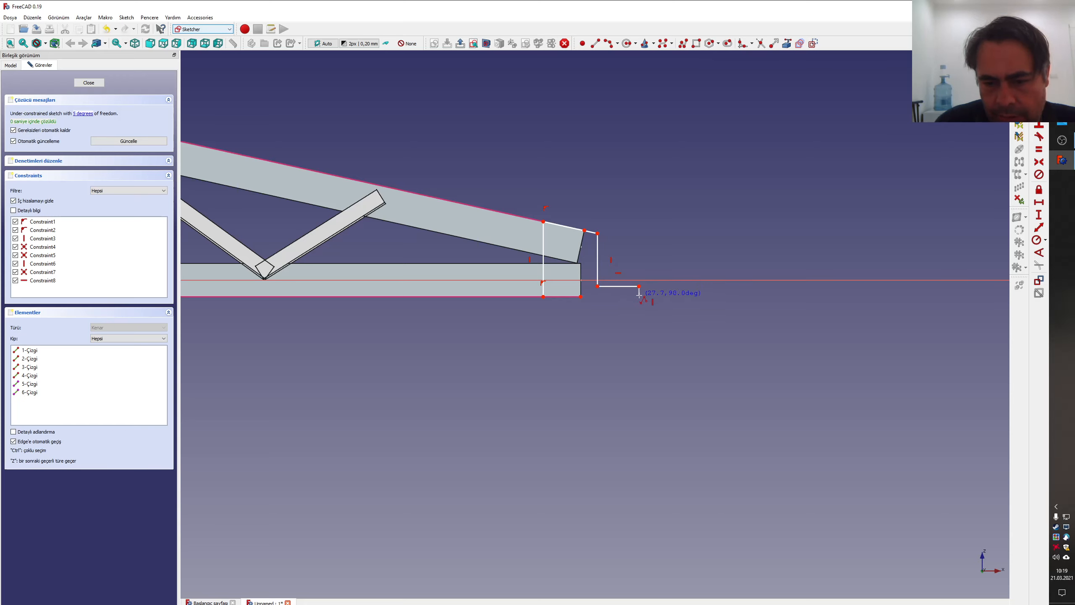
left_click(582, 296)
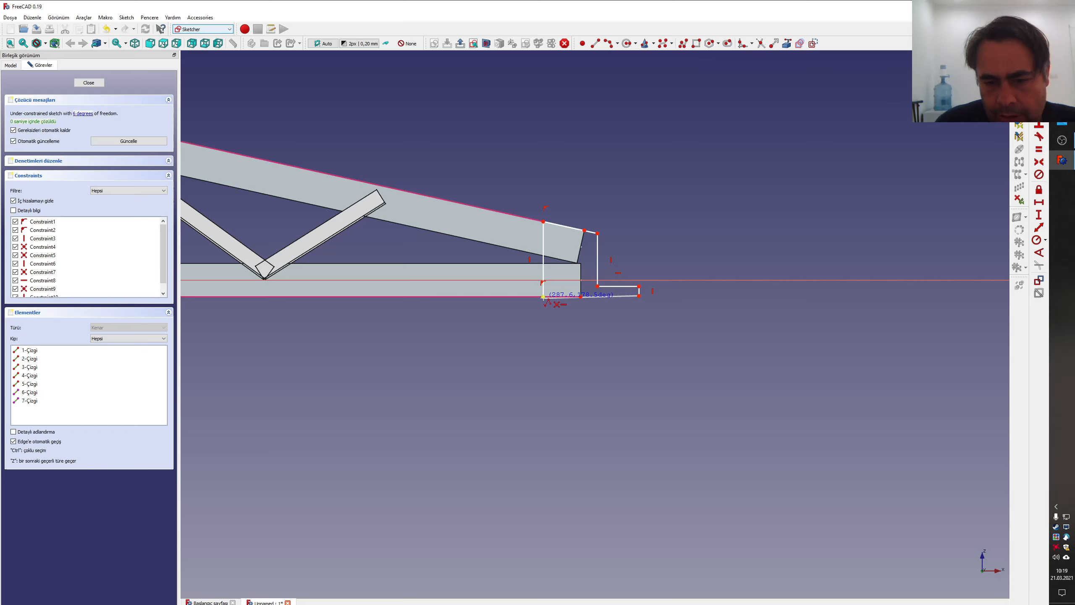
left_click(543, 296)
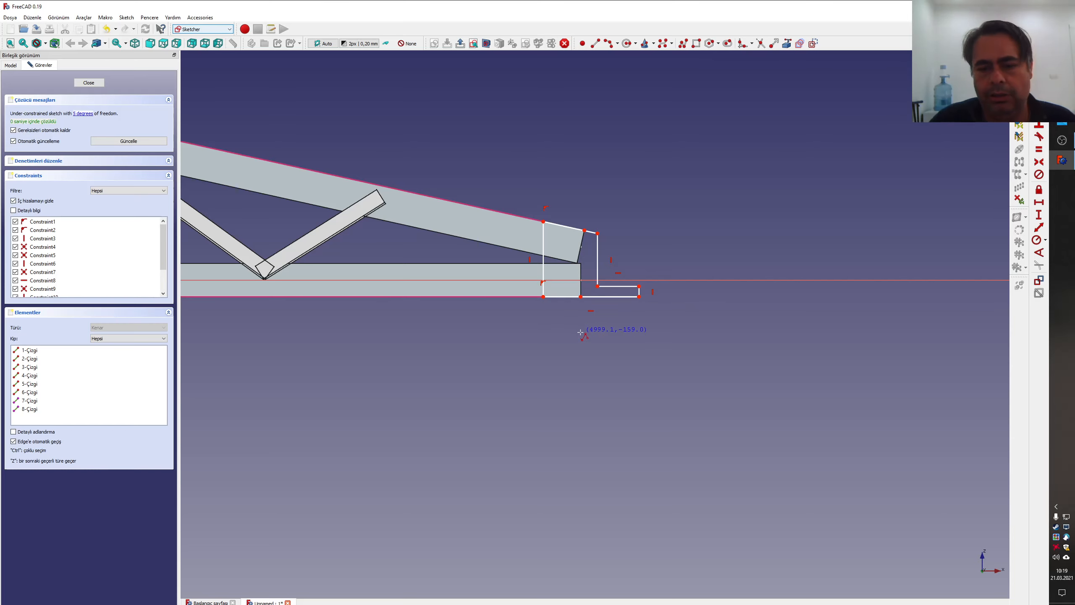
scroll(590, 240, "up", 6)
right_click(586, 221)
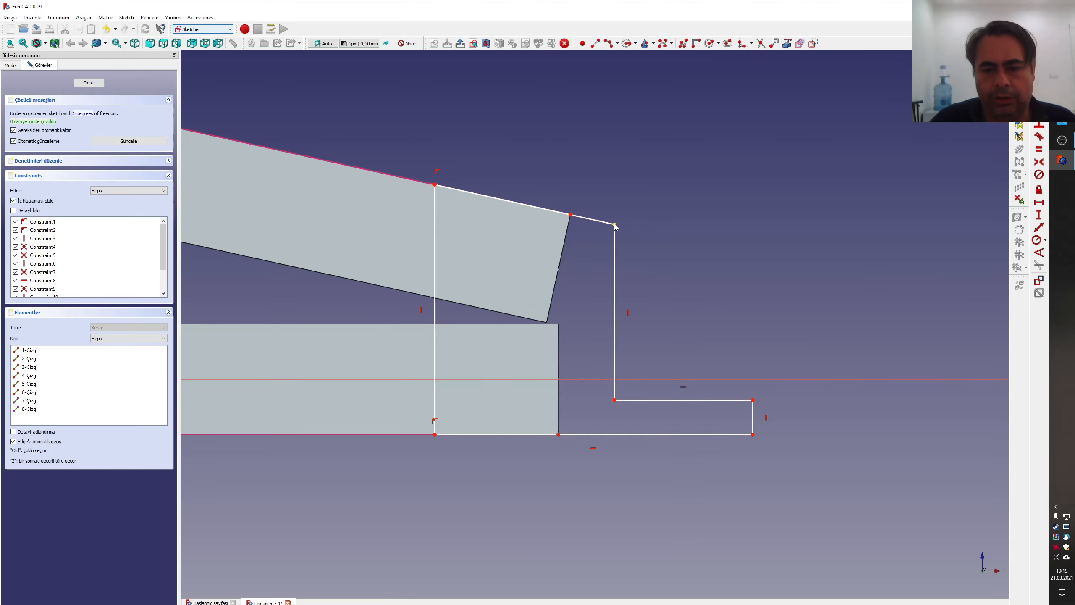
- Shift the end plate's outer upper corner and constrain its sloped top line tangent to the upper chord's linked edge
left_click_drag(614, 224, 618, 207)
scroll(618, 208, "up", 2)
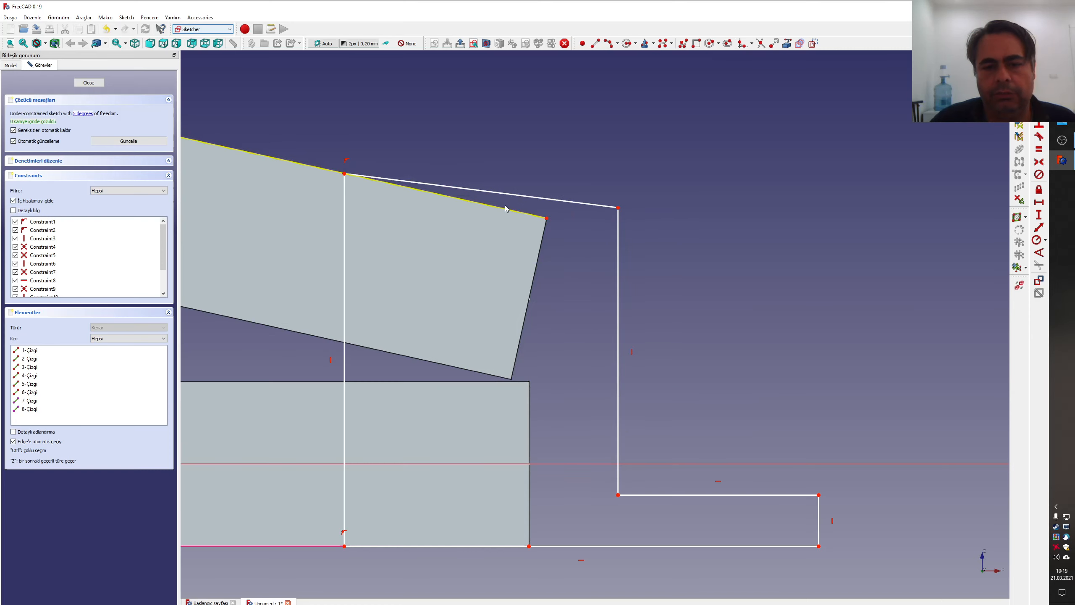
left_click(455, 197)
left_click(458, 188)
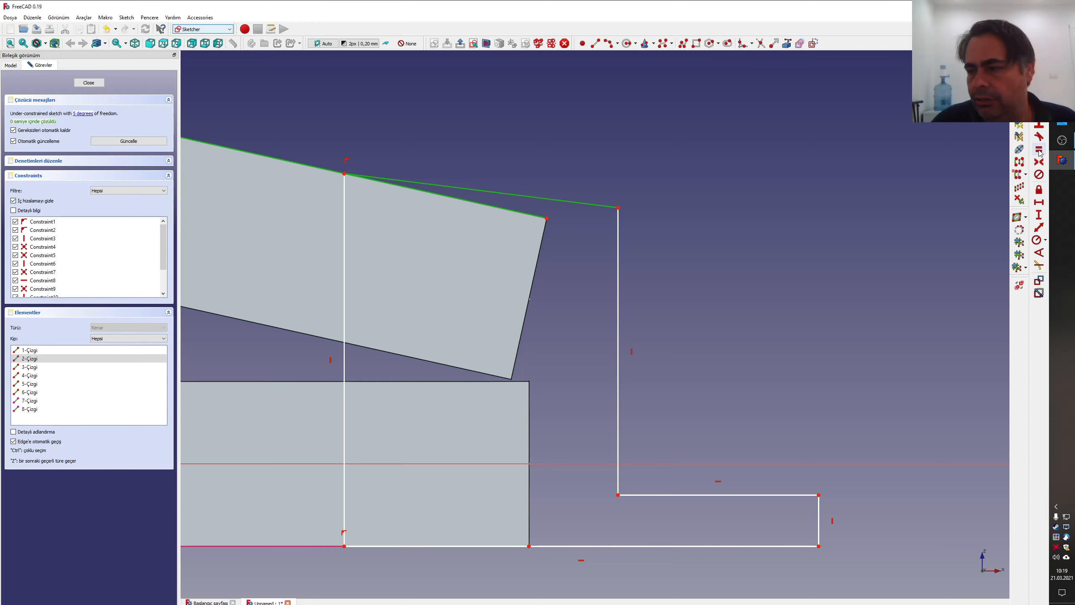
left_click(1039, 136)
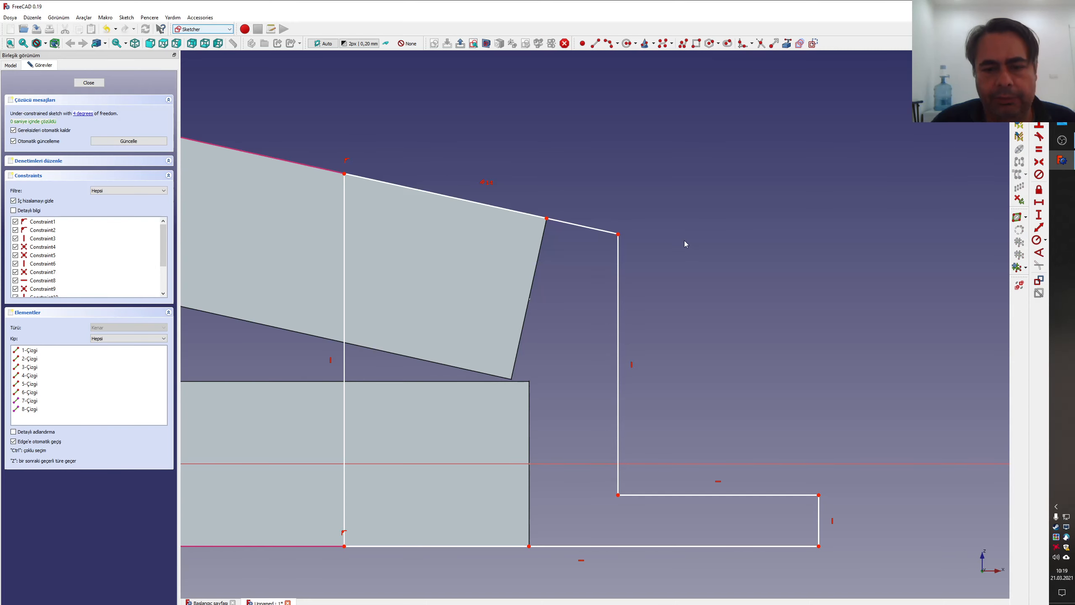
- Set the distance between the upper chord's end point and the plate's outer upper corner to 30 mm
scroll(634, 364, "down", 3)
scroll(635, 361, "up", 2)
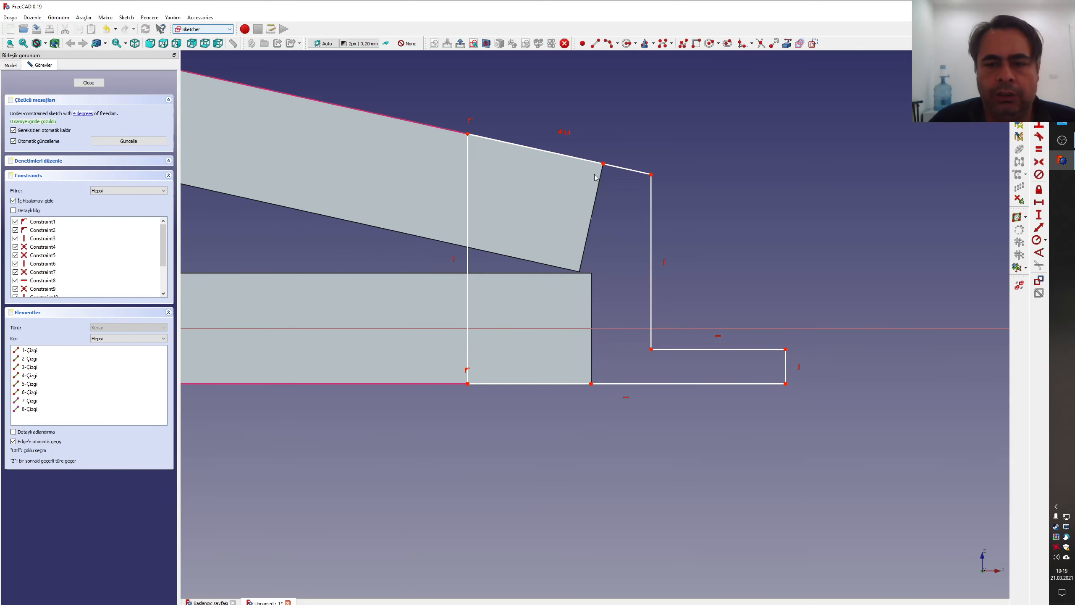
left_click(652, 174)
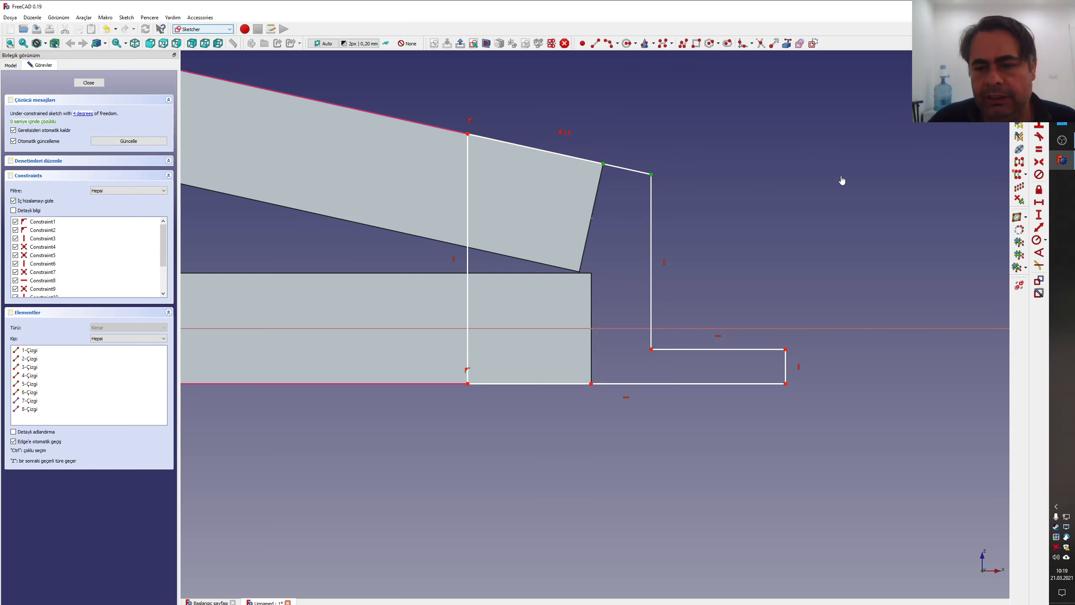
left_click(1040, 228)
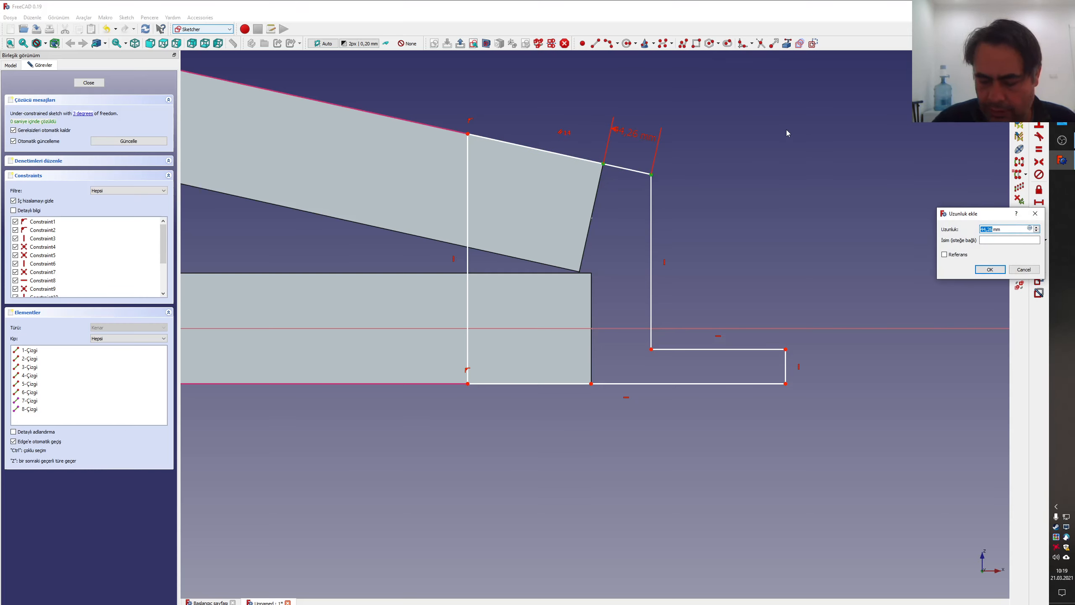
type("10")
key("Return")
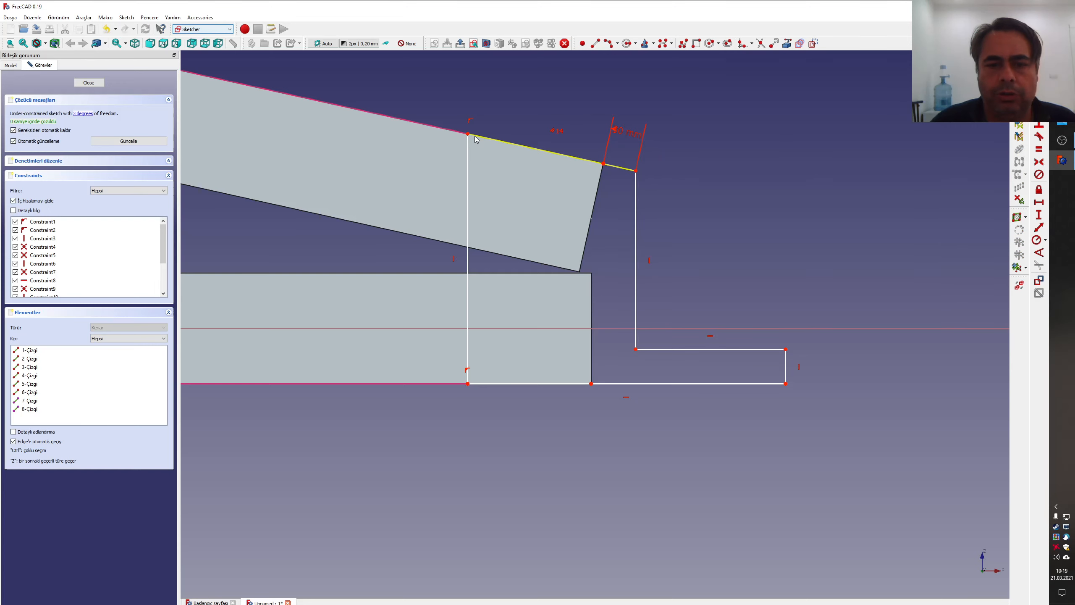
- Set the length of the plate's sloped top line to 130 mm
left_click(521, 145)
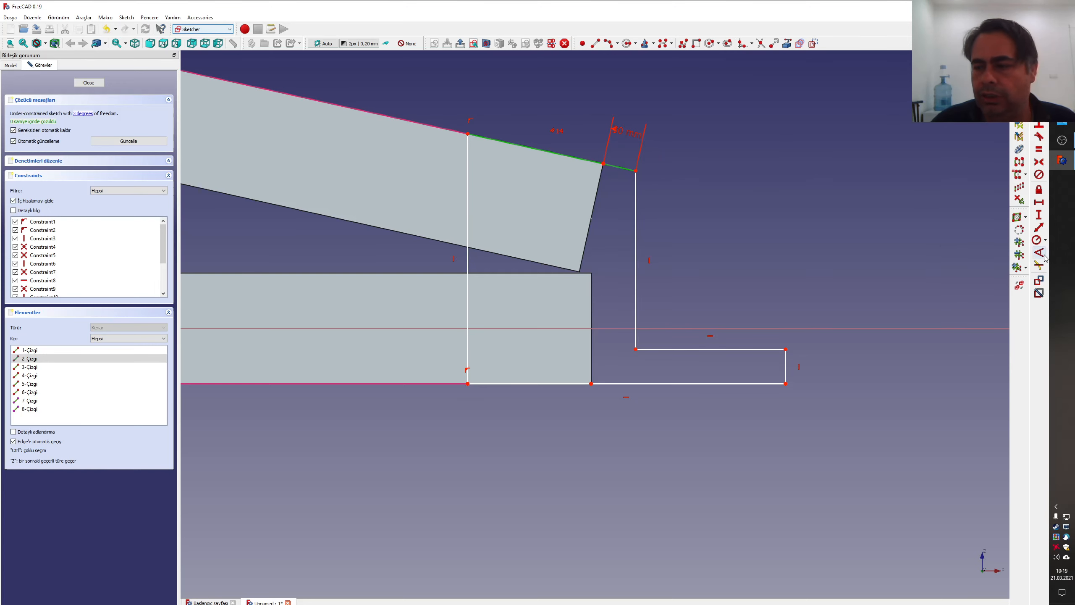
left_click(1040, 229)
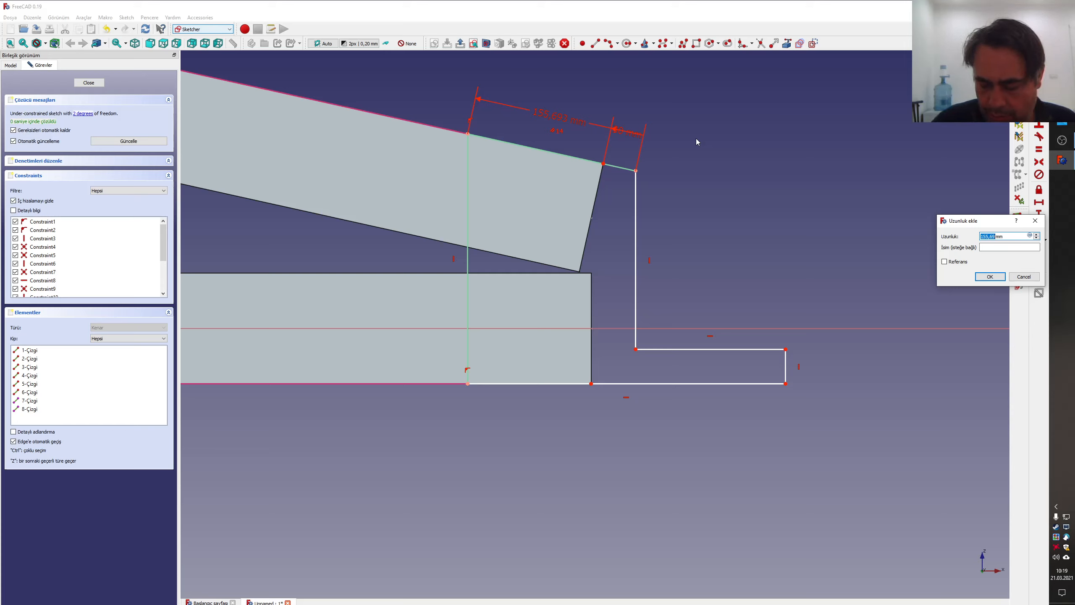
type("130")
key("Return")
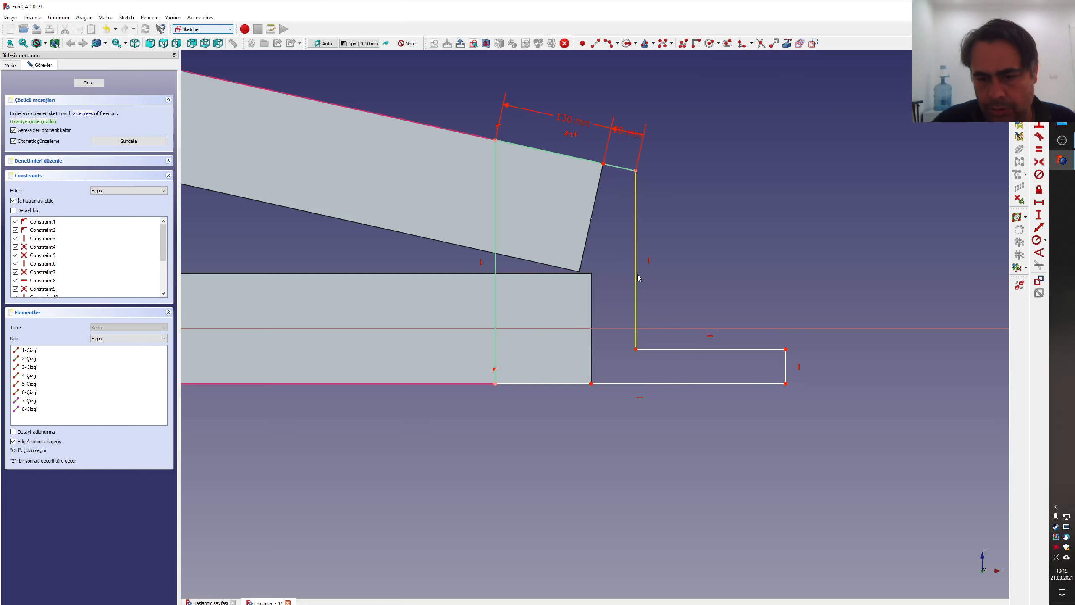
- Set the vertical height of the tab's outer edge to 30 mm and place its dimension clear of the profile
left_click(786, 370)
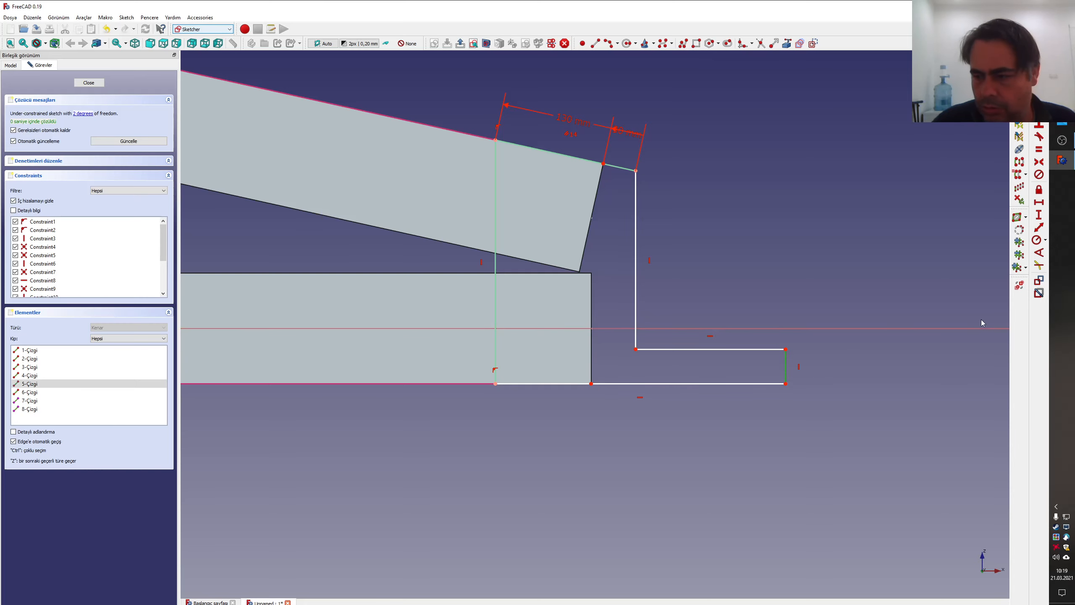
left_click(1038, 214)
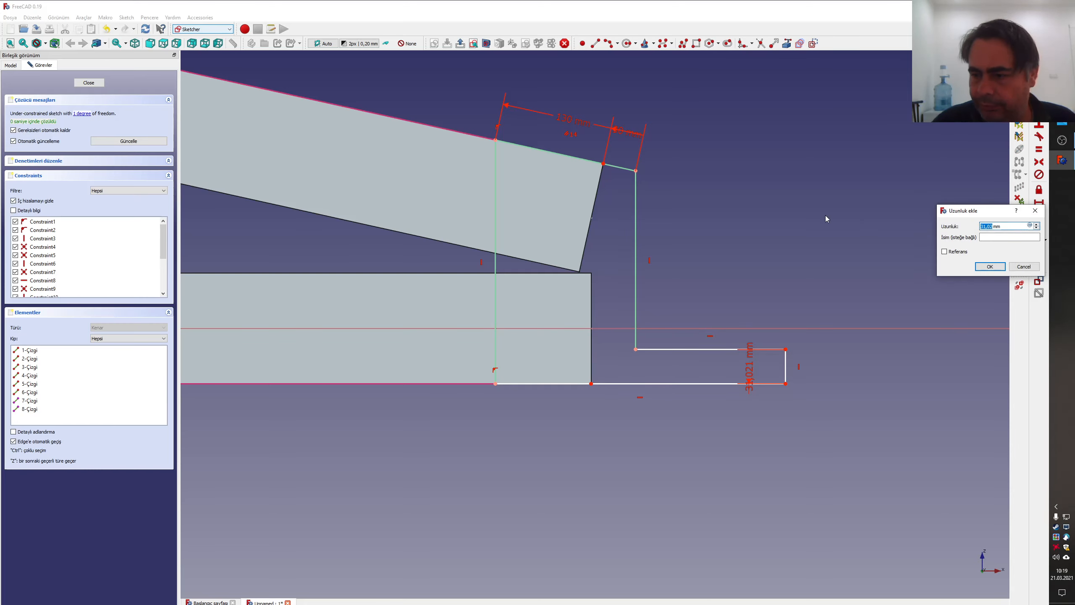
type("30")
key("Return")
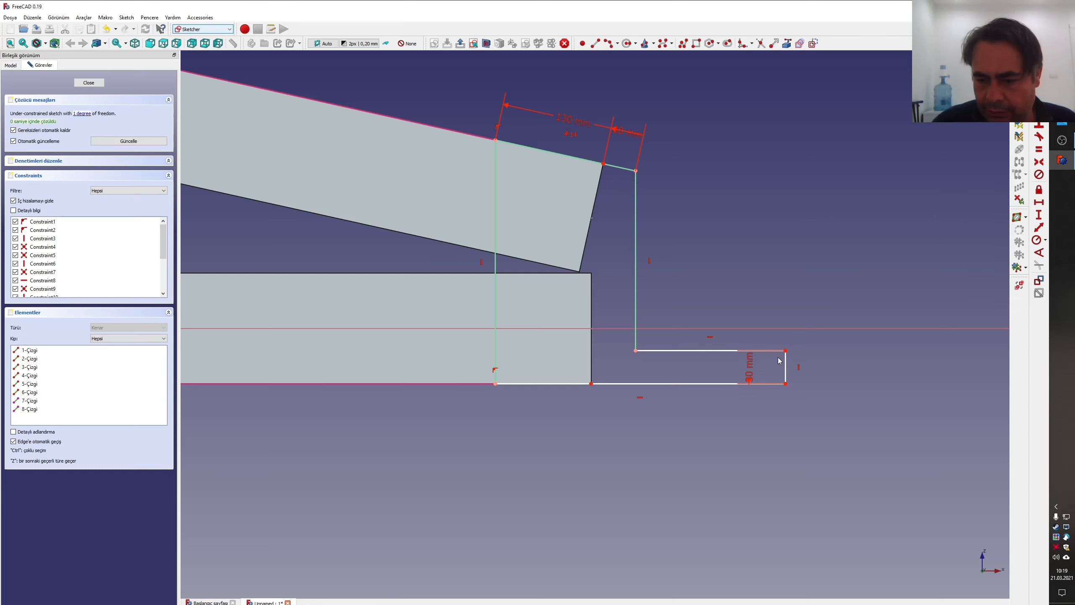
left_click_drag(750, 367, 929, 304)
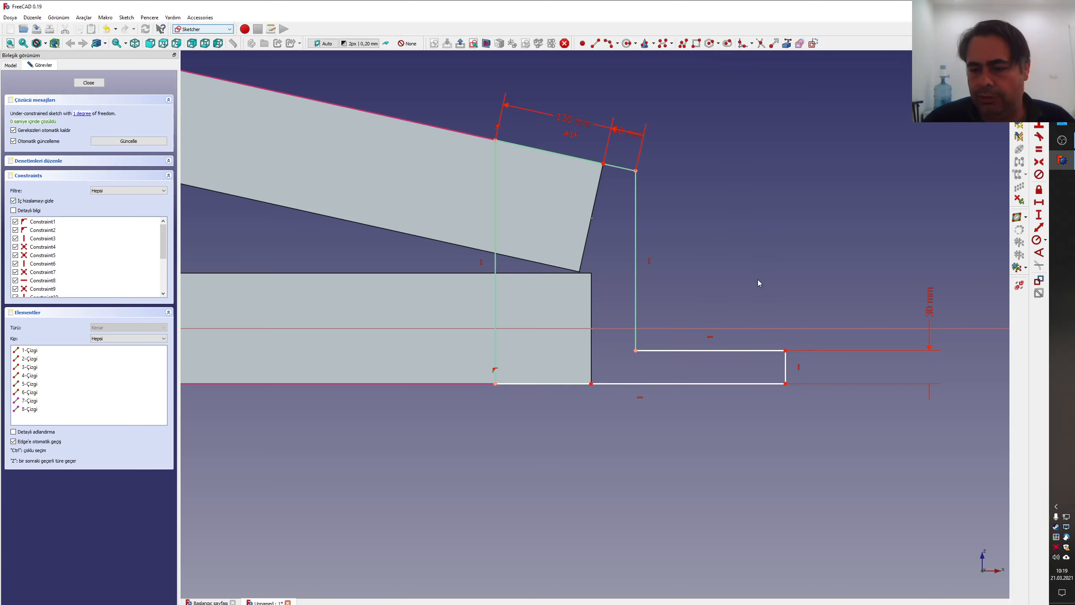
- Set the horizontal length of the tab's upper edge to 180 mm and close the sketch
left_click(674, 351)
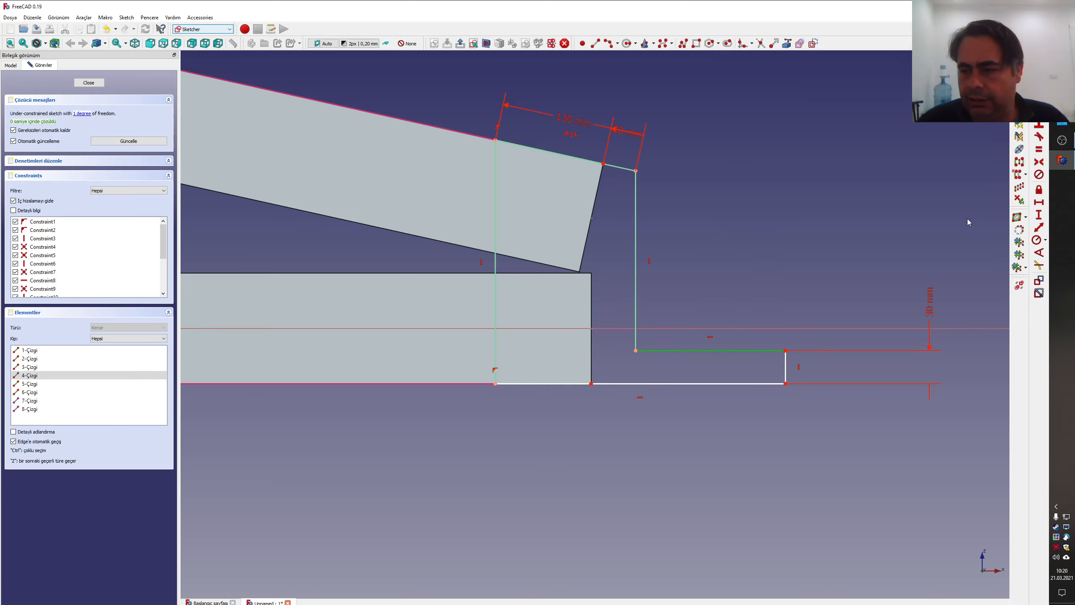
left_click(1041, 206)
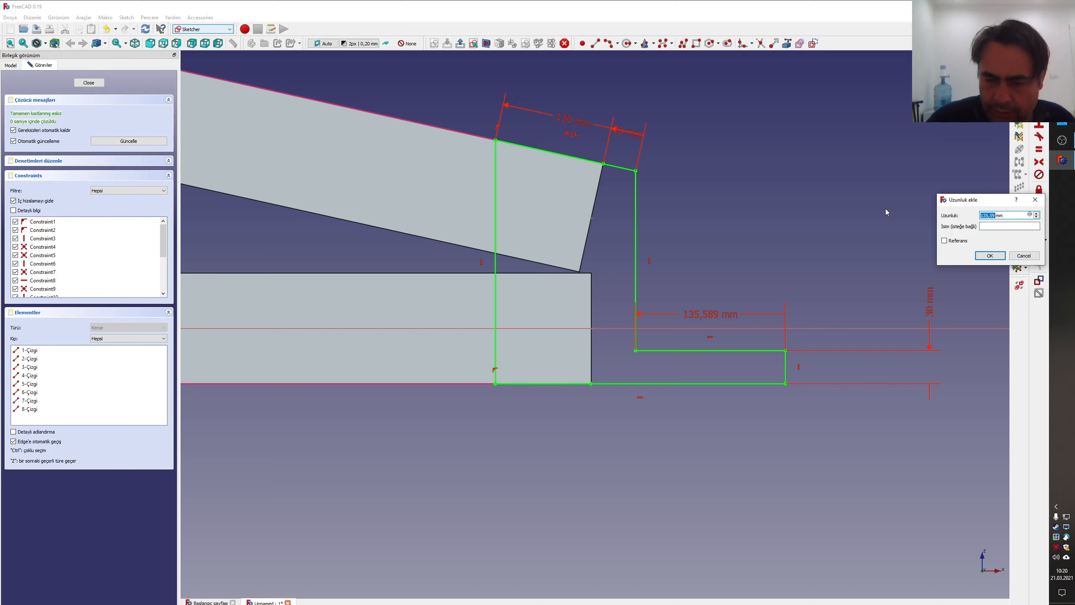
type("180")
key("Return")
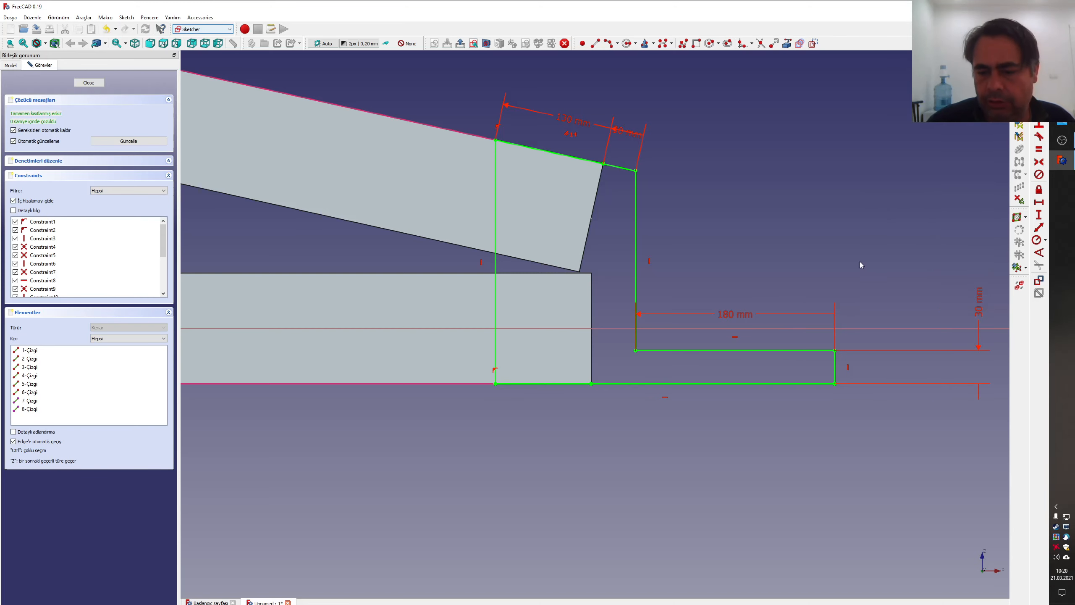
scroll(838, 289, "down", 5)
middle_click_drag(800, 314, 742, 325)
left_click(89, 82)
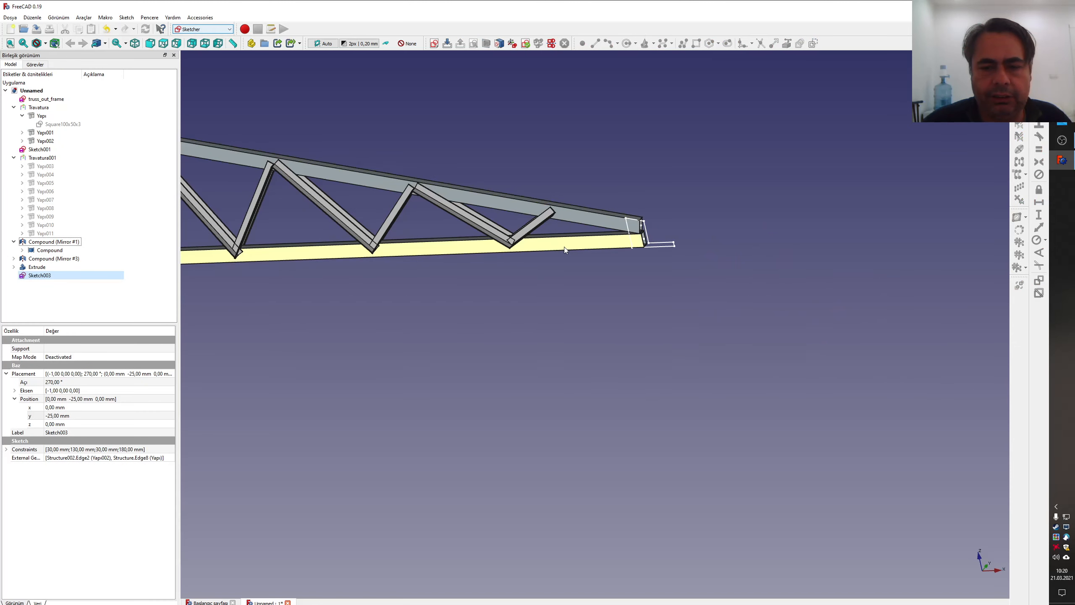
- Extrude the end plate sketch 10 mm along its normal as a solid in the Part workbench
left_click(197, 29)
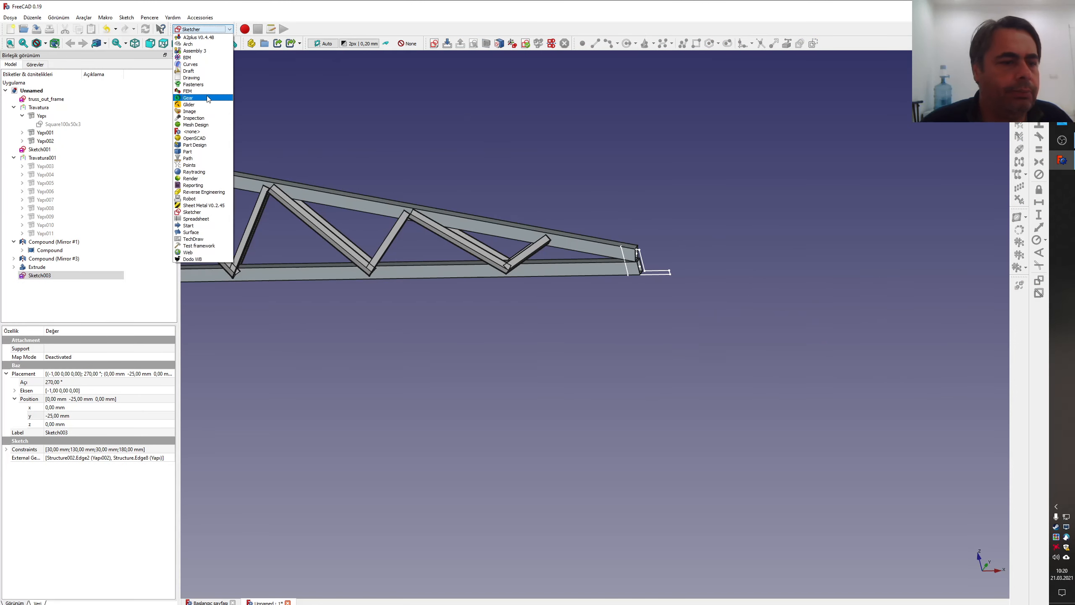
left_click(199, 152)
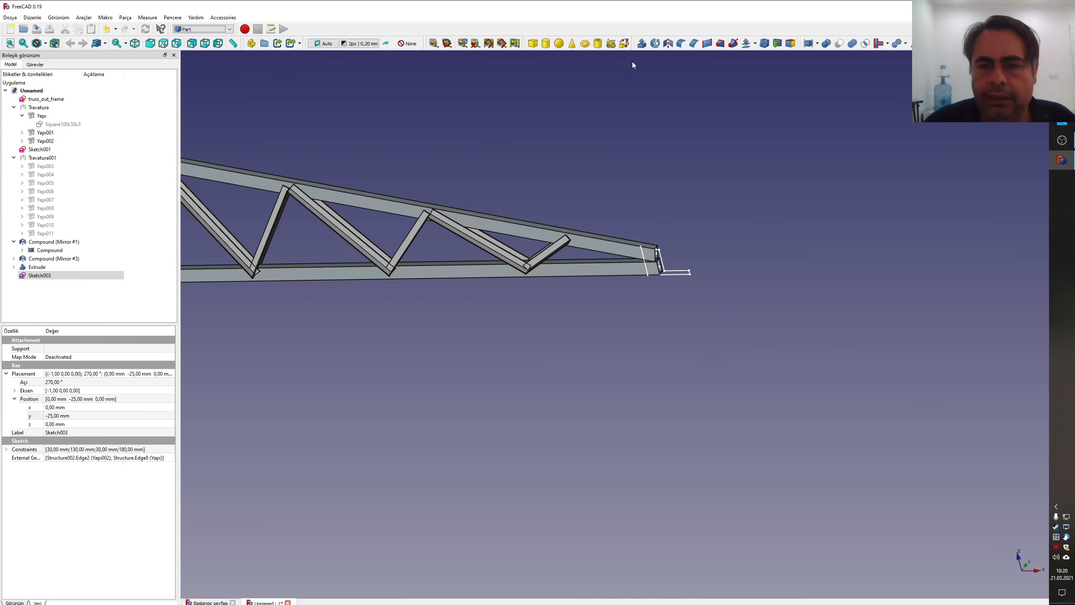
left_click(639, 45)
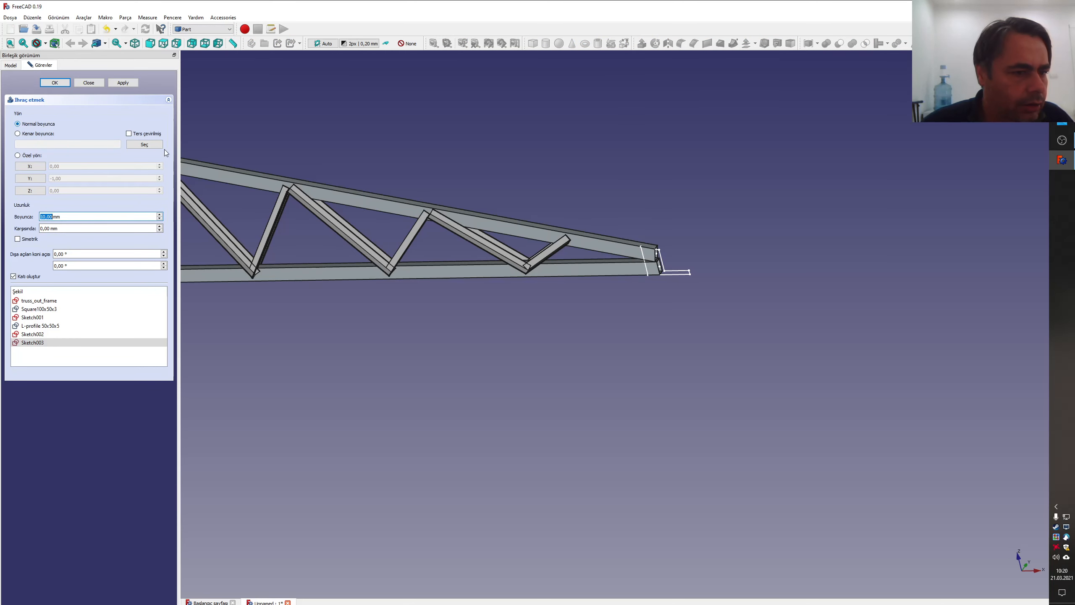
left_click(123, 83)
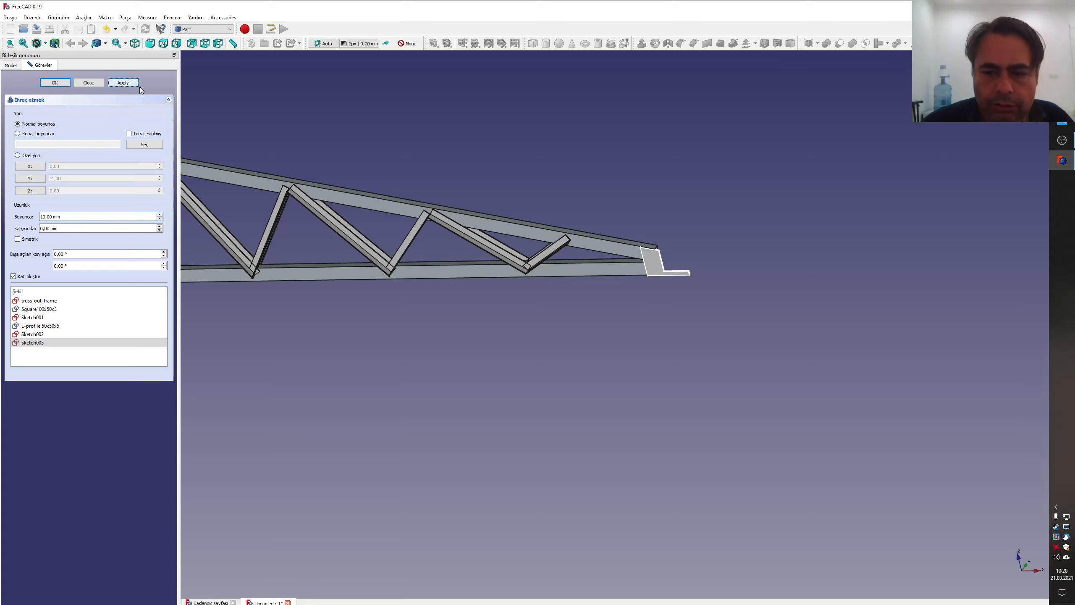
scroll(682, 285, "up", 5)
middle_click_drag(618, 206, 602, 232)
scroll(487, 277, "down", 5)
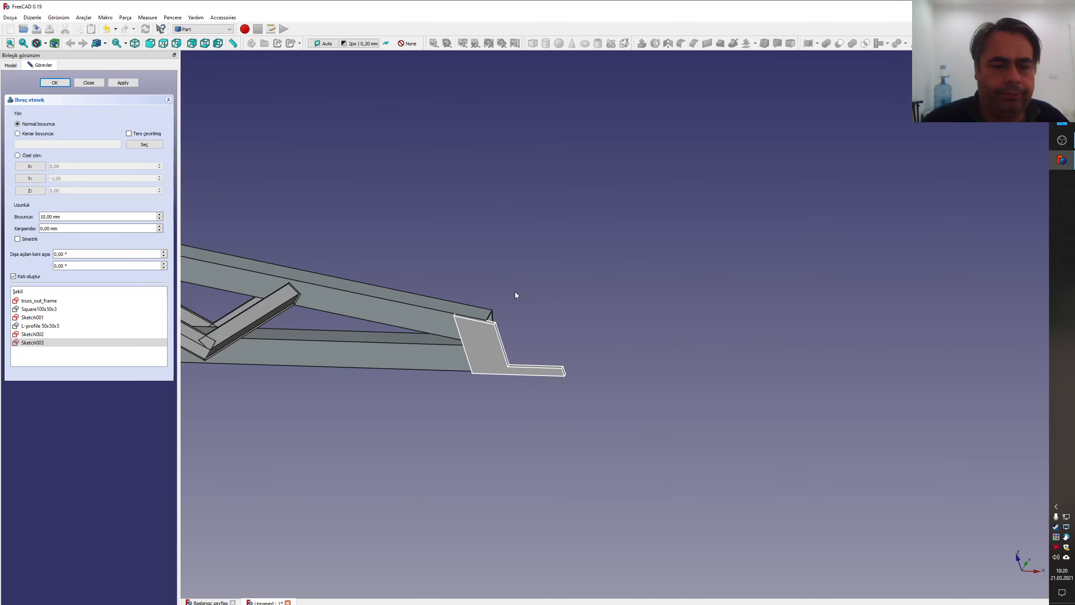
left_click(512, 315)
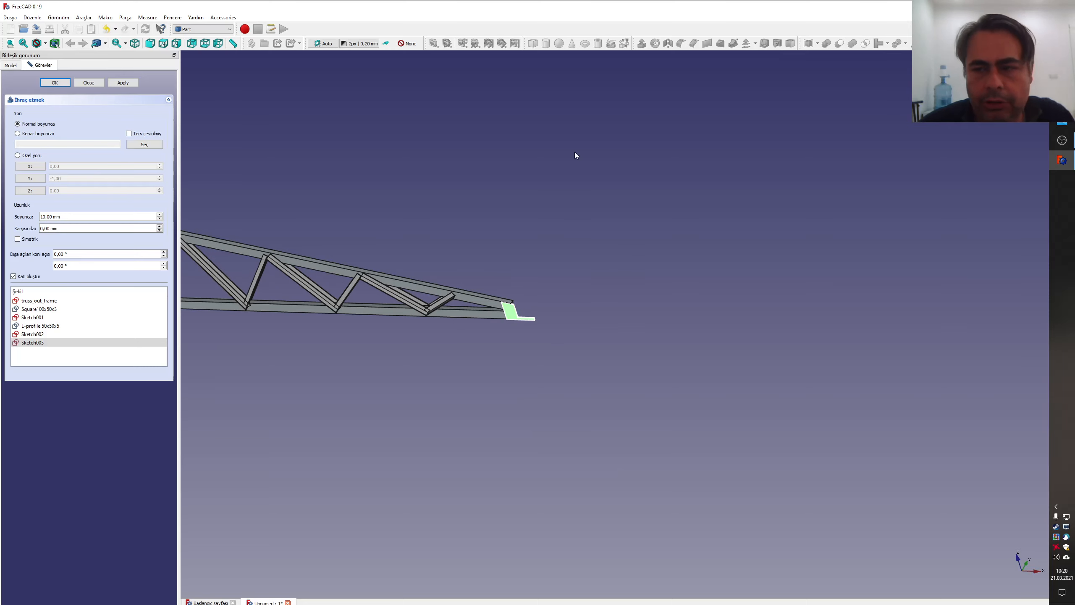
left_click(90, 82)
- Mirror the extruded end plate across the YZ plane to the truss's opposite end
left_click(668, 44)
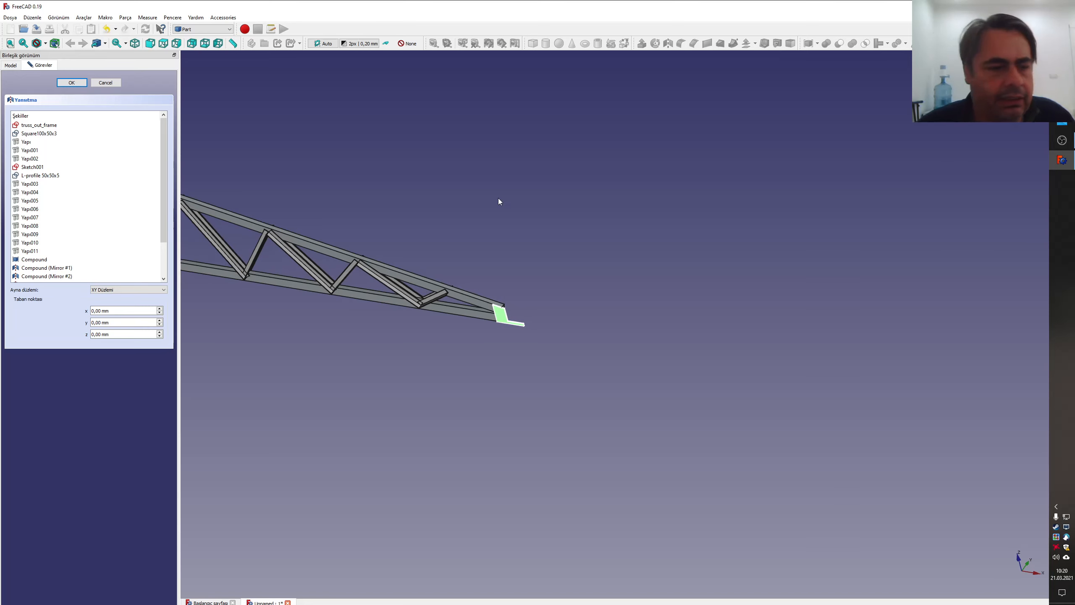
left_click(137, 289)
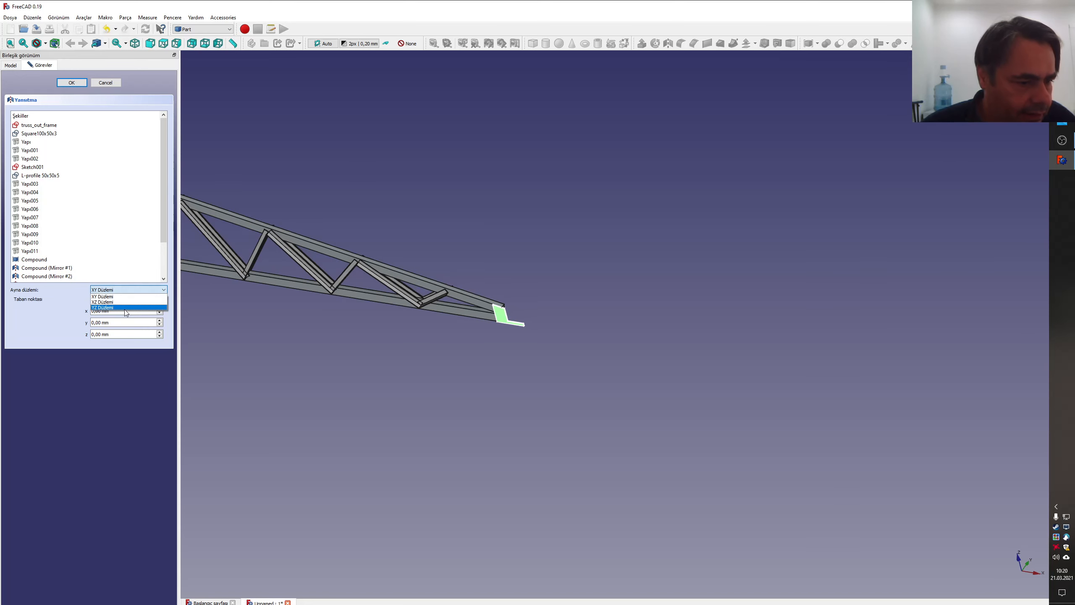
left_click(125, 307)
left_click(71, 82)
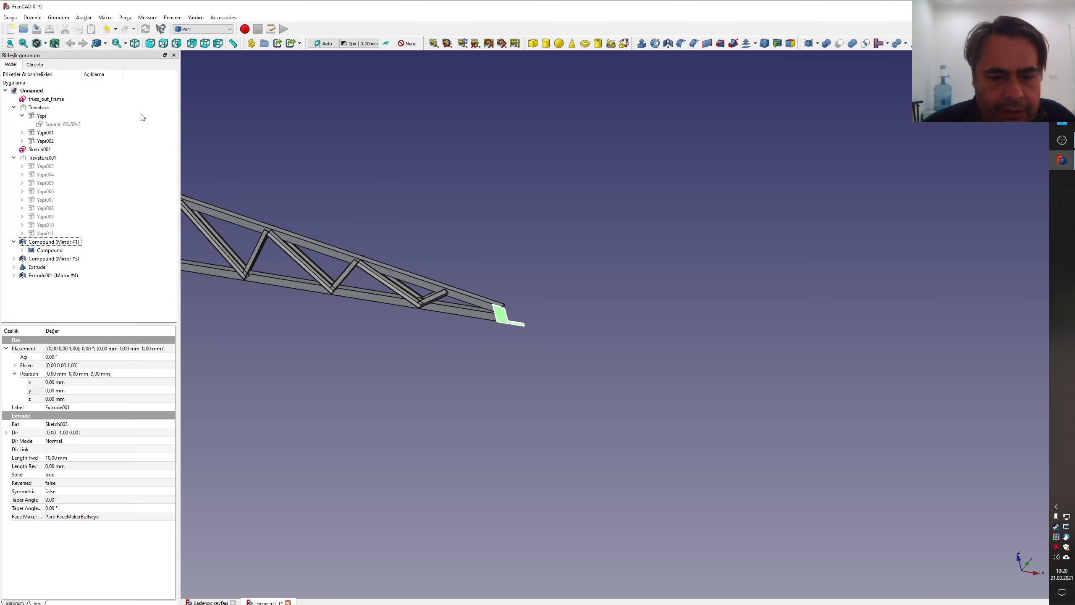
- Combine the mirrored end plate and its original extrusion into one compound
left_click(54, 275)
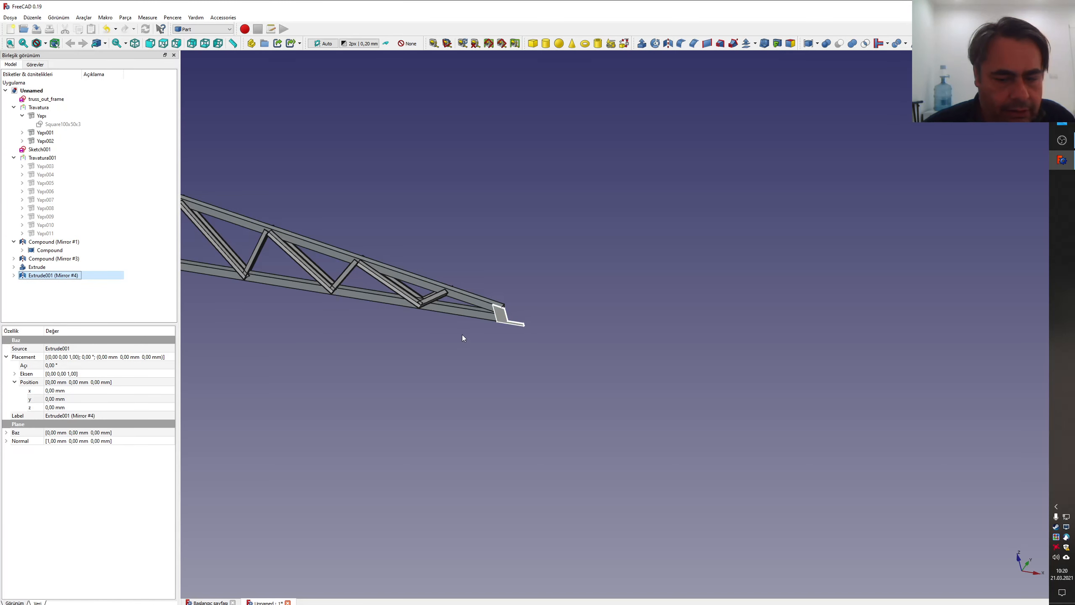
scroll(463, 337, "down", 10)
scroll(369, 323, "up", 5)
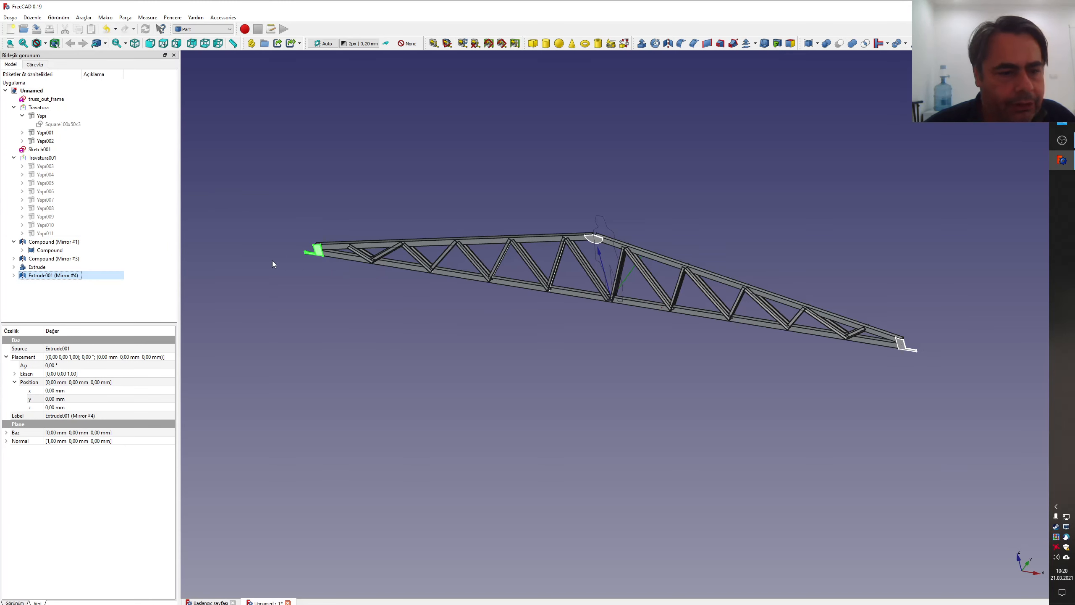
left_click(228, 263)
left_click(14, 275)
left_click(31, 275)
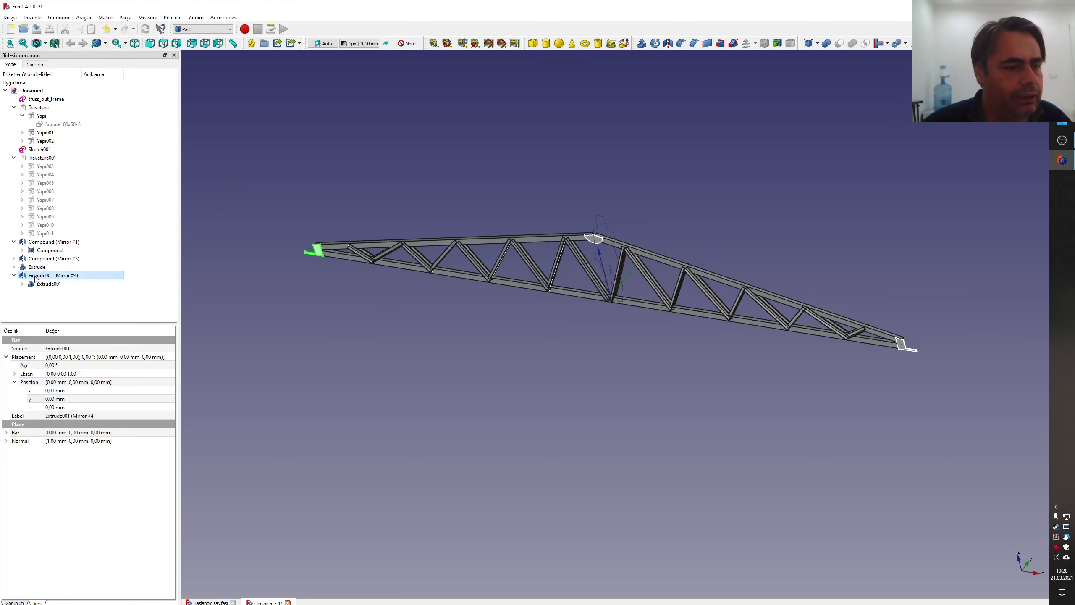
left_click(42, 285, "ctrl")
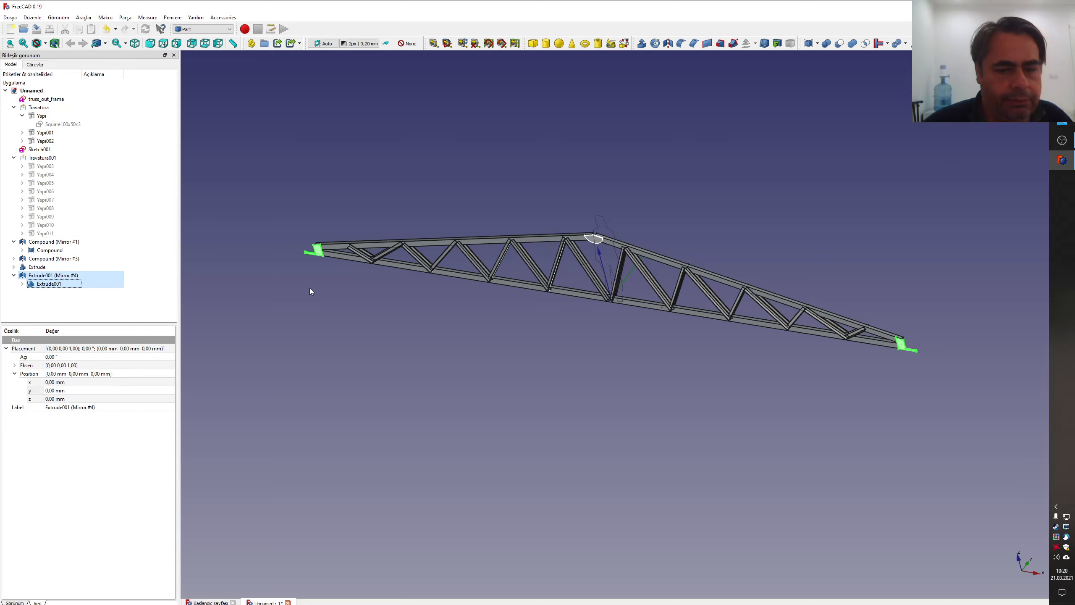
left_click(807, 43)
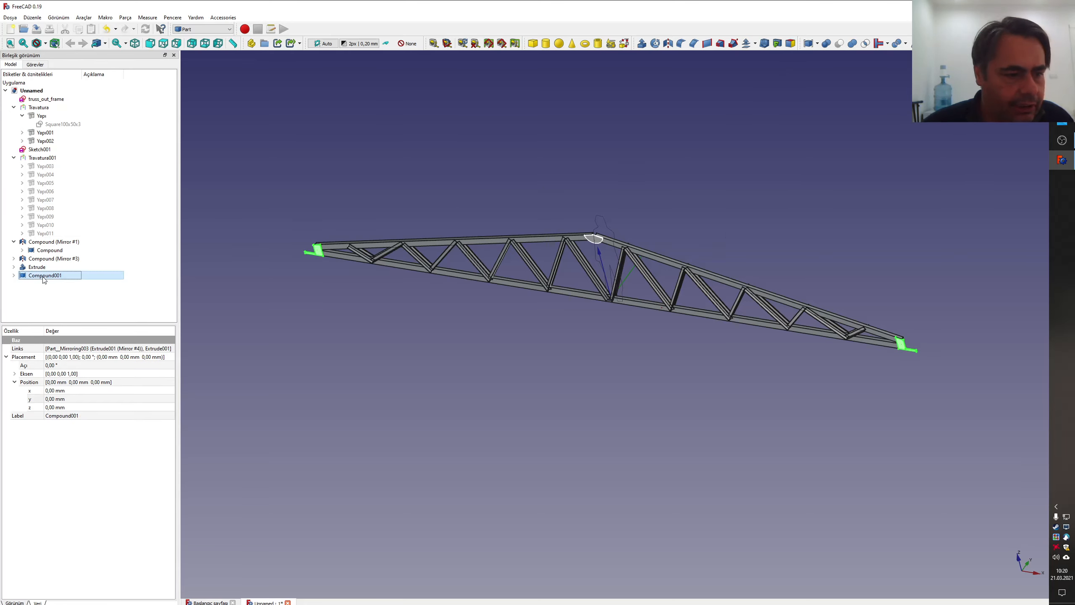
- Mirror the end plate compound across the XZ plane onto the truss's other face
left_click(668, 43)
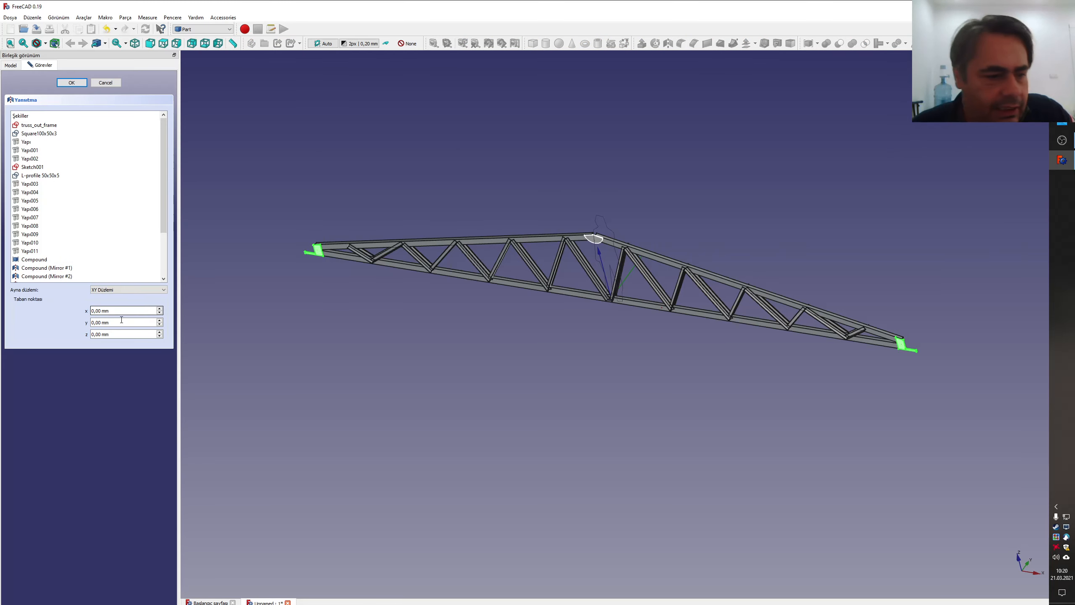
left_click(114, 290)
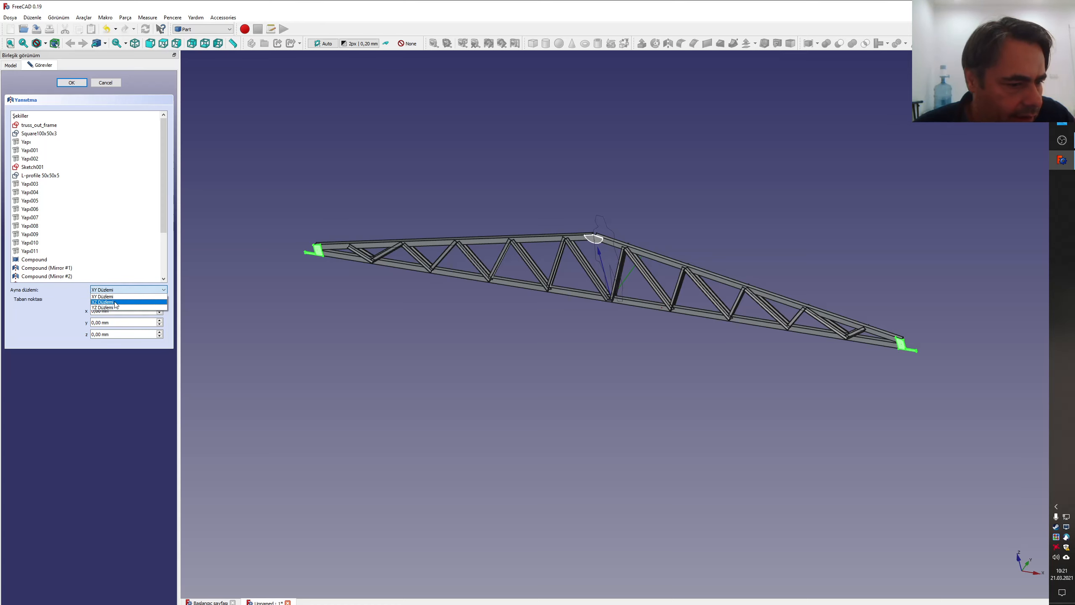
left_click(111, 302)
left_click(71, 82)
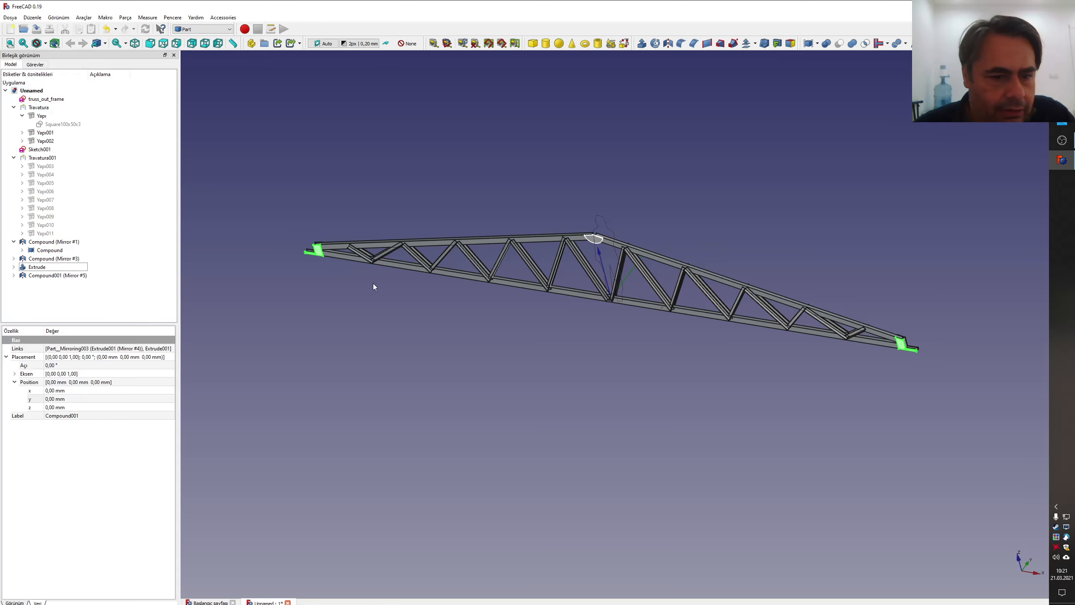
- Examine the assembled truss and its mirrored end plates from an oblique angle and in front view
middle_click_drag(433, 310, 772, 271)
scroll(639, 307, "up", 3)
middle_click_drag(631, 309, 595, 352)
scroll(624, 312, "down", 2)
middle_click_drag(517, 289, 530, 278)
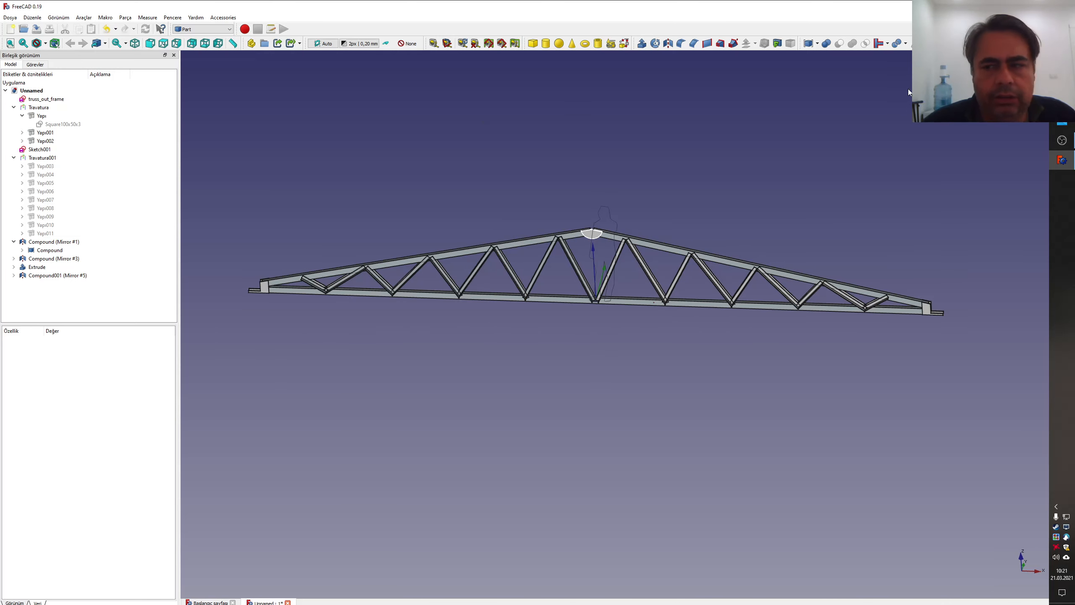
key("1")
scroll(628, 258, "up", 2)
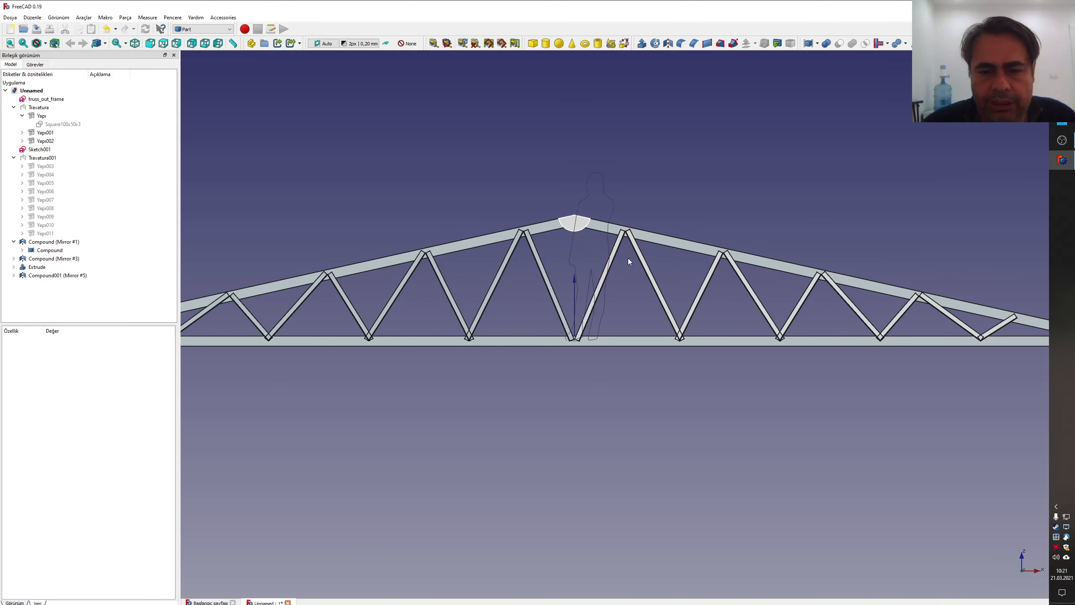
scroll(629, 268, "down", 2)
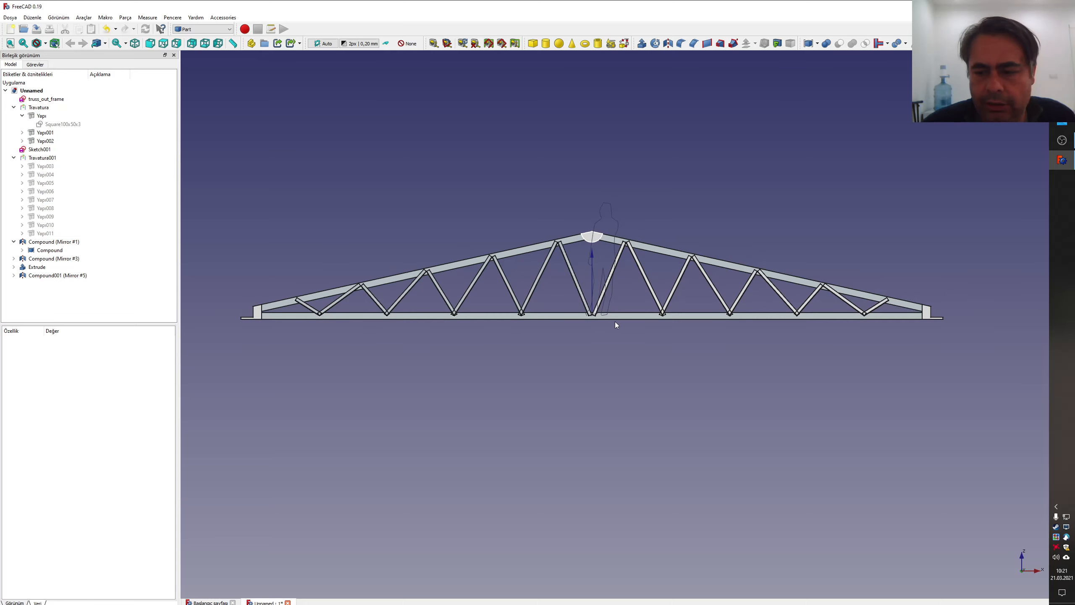
scroll(595, 287, "up", 2)
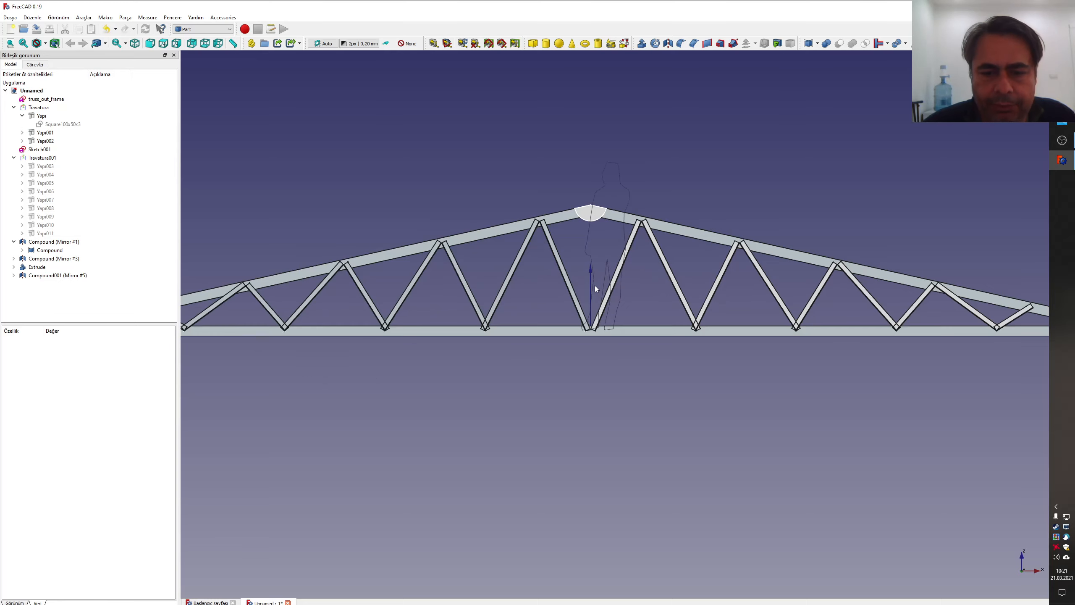
scroll(595, 286, "down", 2)
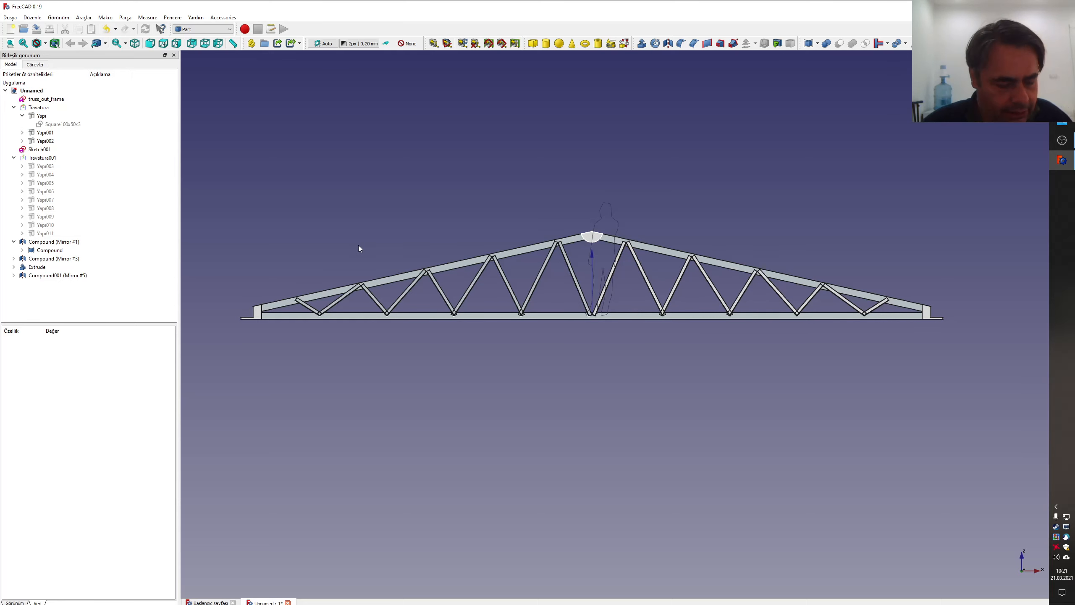
- Combine all visible truss members, plates and sketches into one compound and rename it truss10mx1.2
left_click_drag(227, 182, 1002, 388)
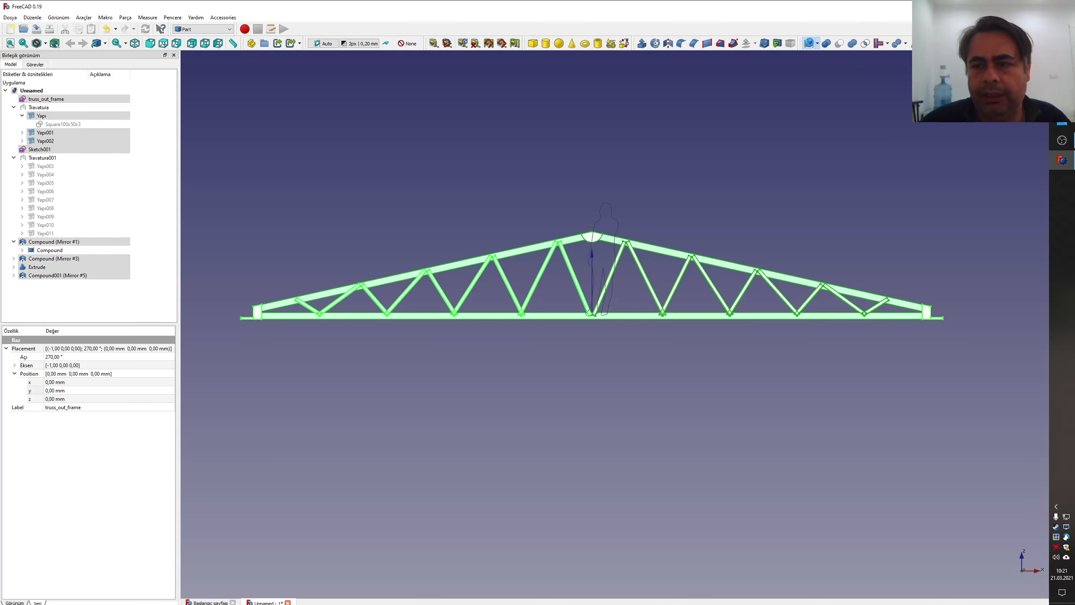
left_click(808, 43)
right_click(49, 226)
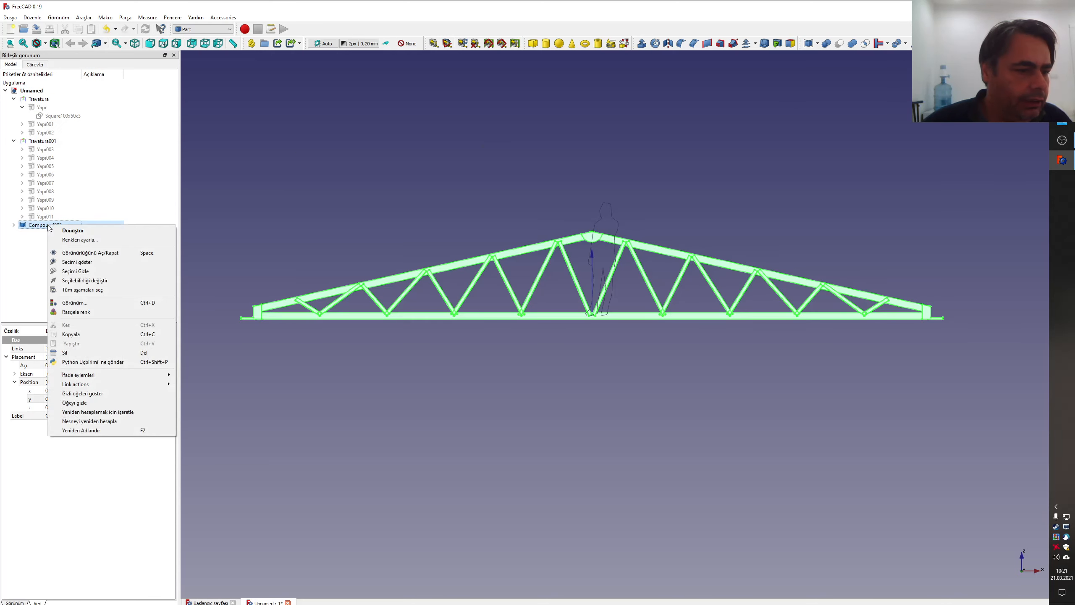
left_click(112, 431)
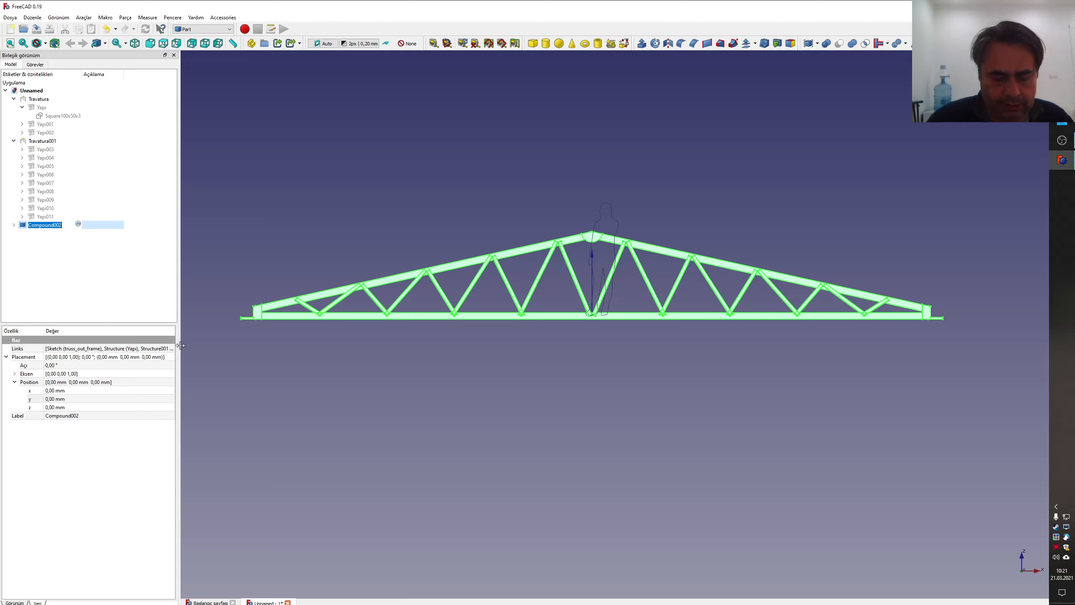
type("10mx1.2")
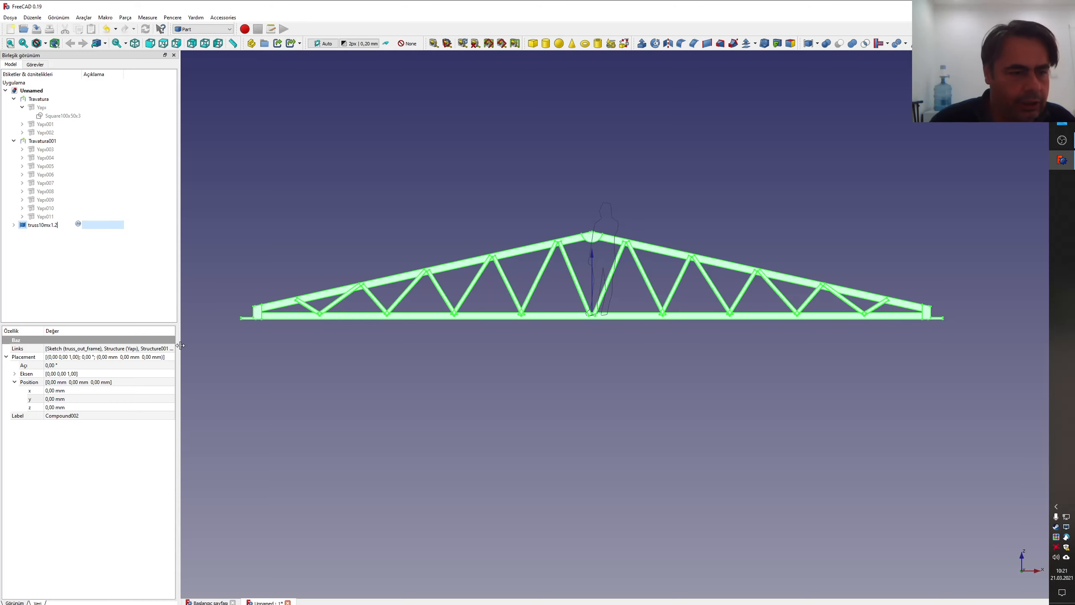
key("Return")
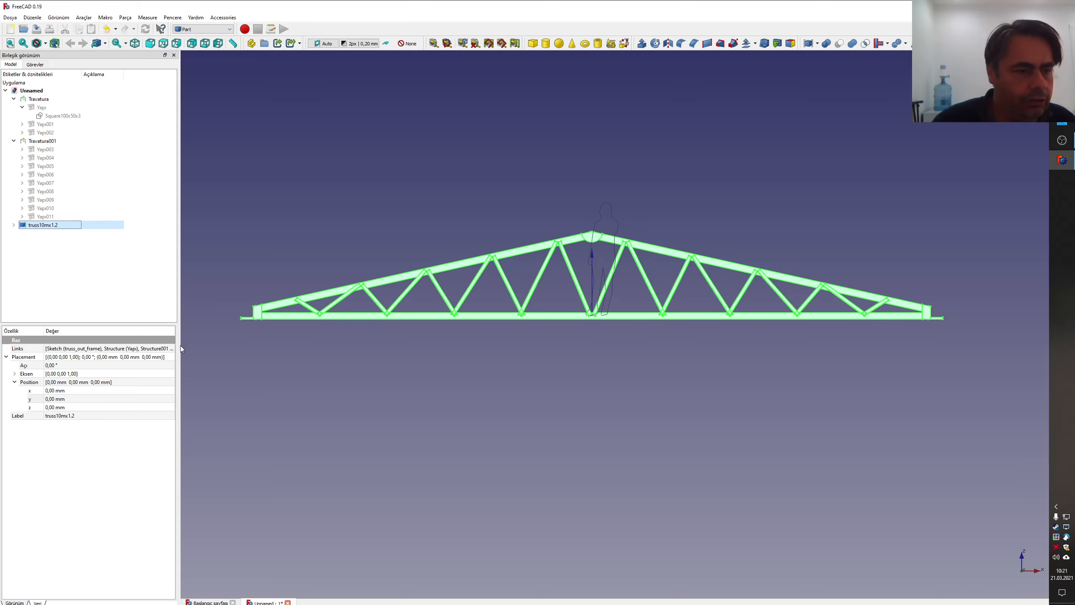
left_click(253, 199)
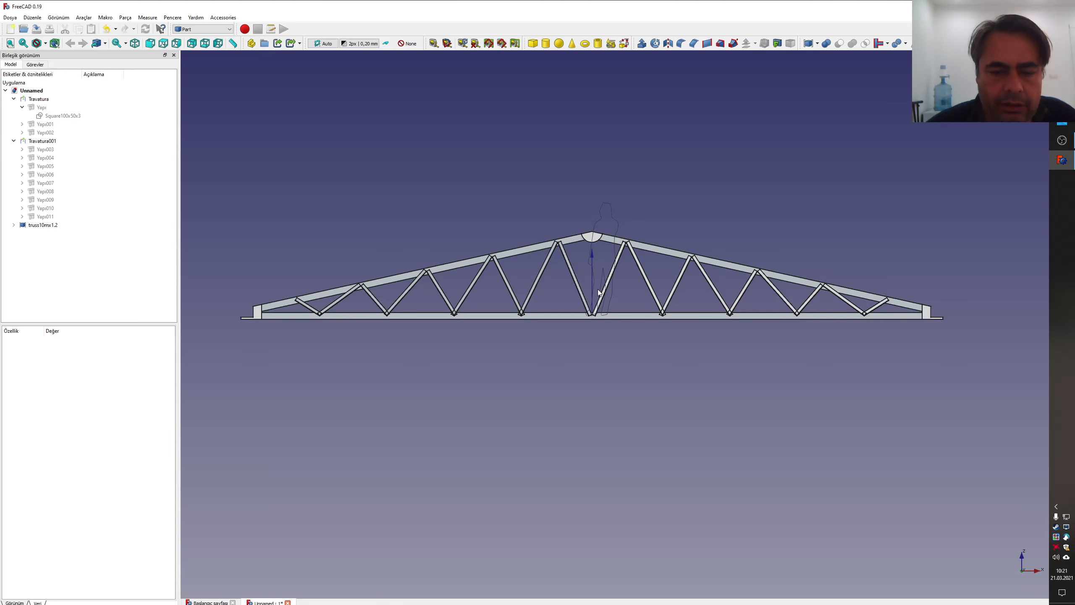
- Examine the truss compound's ridge plate and the joints where the web diagonals meet the chords
left_click(41, 225)
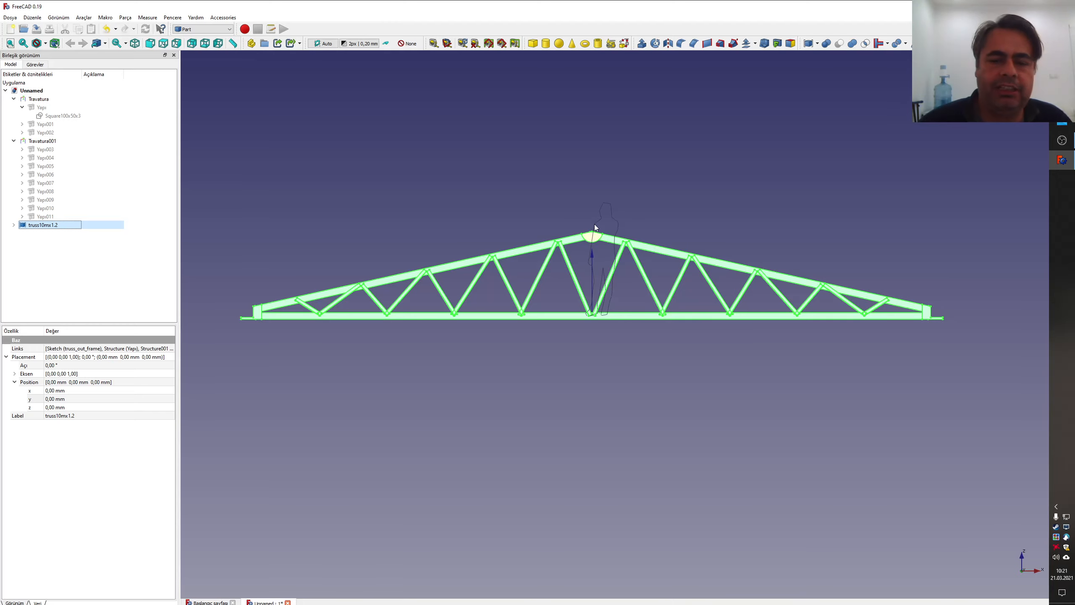
middle_click_drag(681, 265, 634, 309)
scroll(559, 242, "up", 9)
scroll(595, 276, "down", 10)
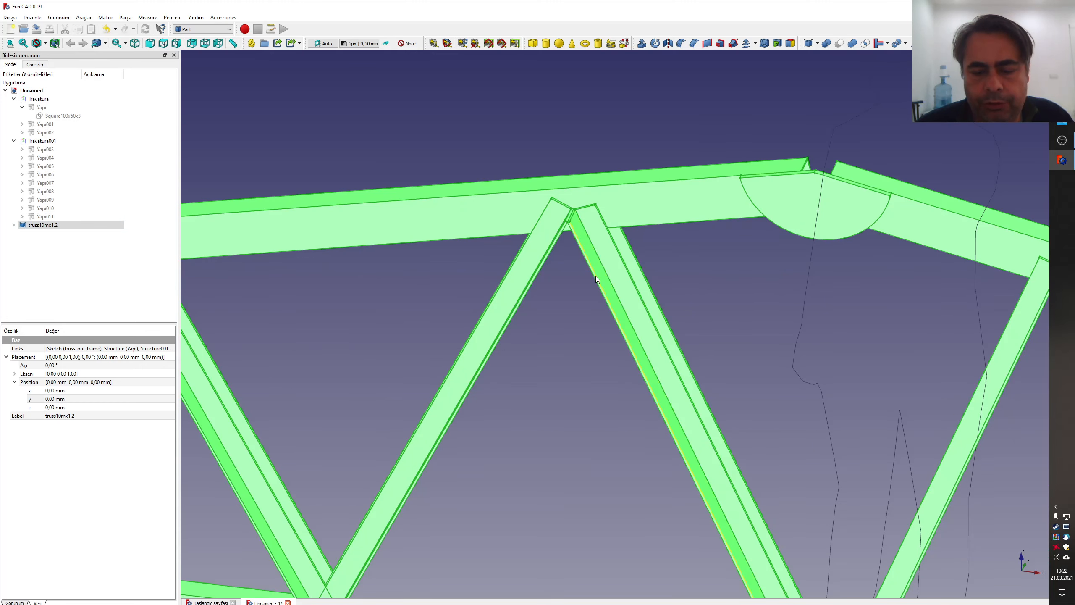
left_click(534, 380)
scroll(534, 379, "up", 6)
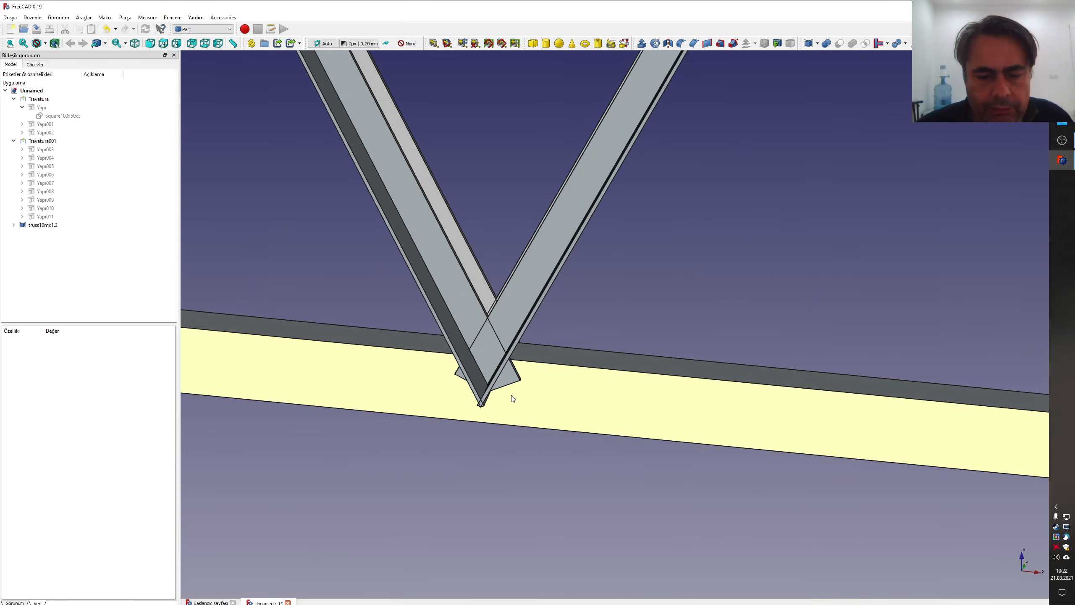
scroll(481, 385, "down", 3)
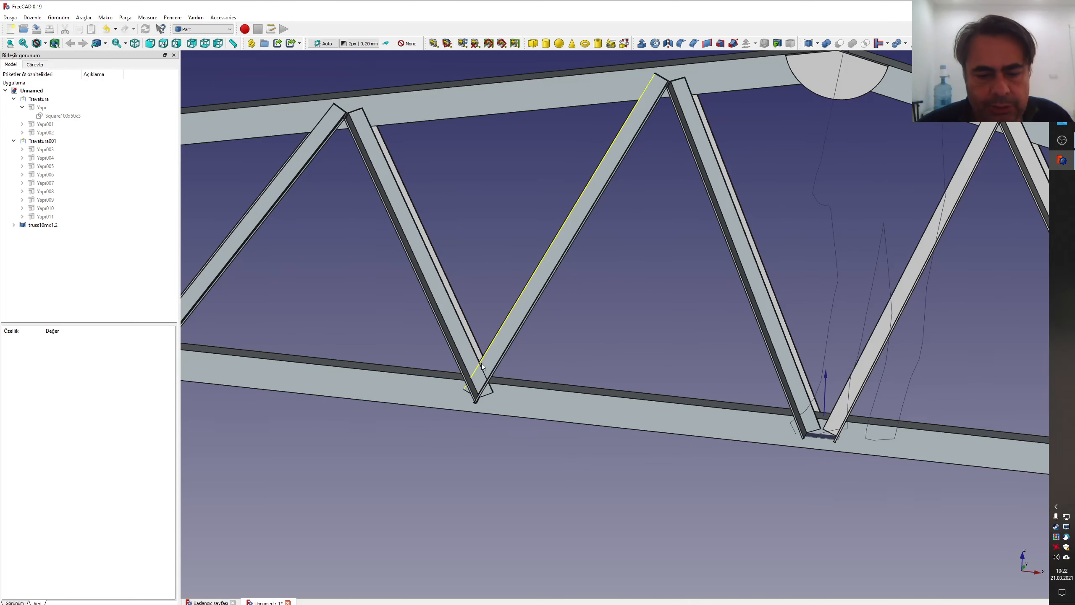
scroll(484, 365, "down", 5)
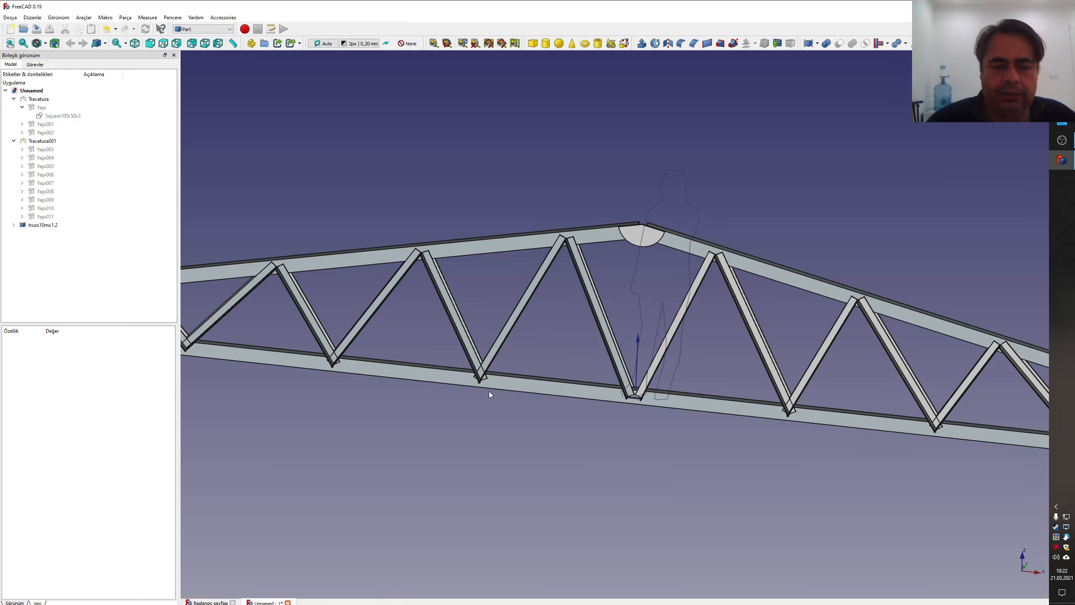
scroll(487, 387, "up", 5)
scroll(504, 358, "down", 3)
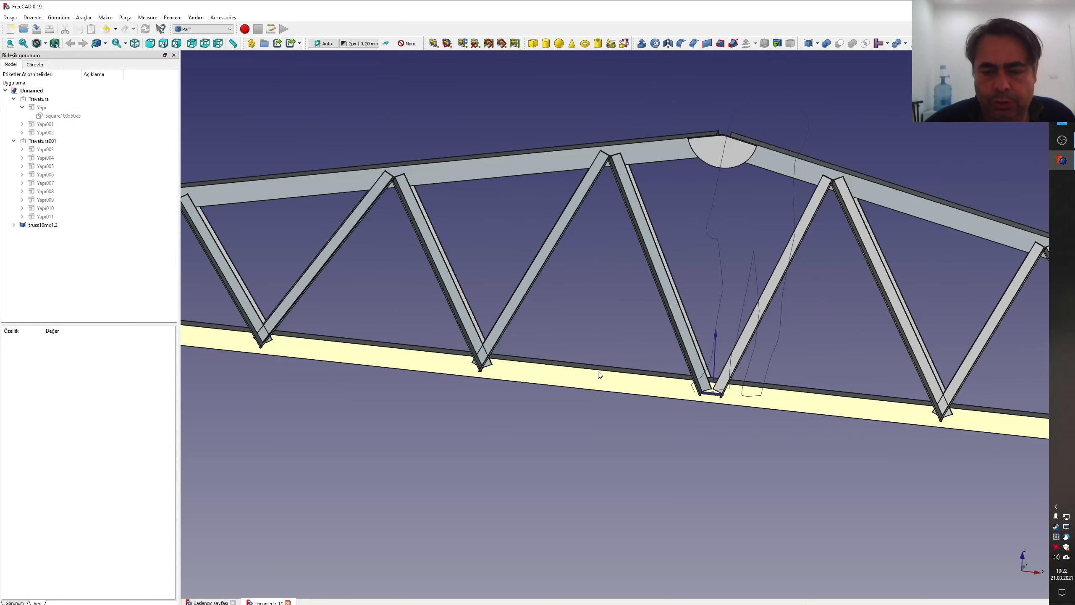
middle_click_drag(631, 345, 549, 366)
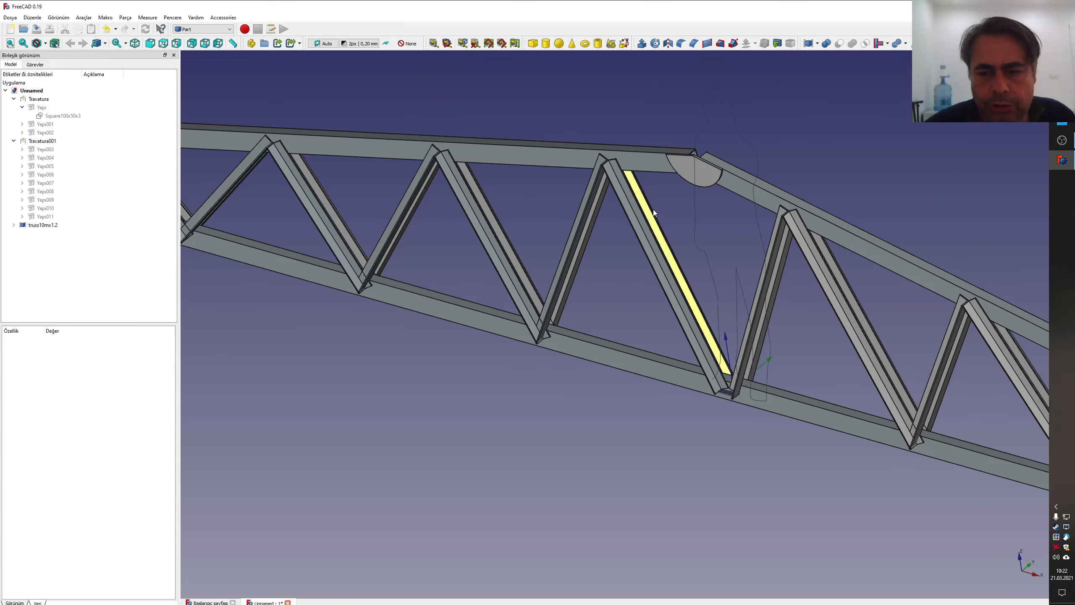
- Mirror the truss10mx1.2 compound across the XZ plane with the base point at the origin
left_click(683, 170)
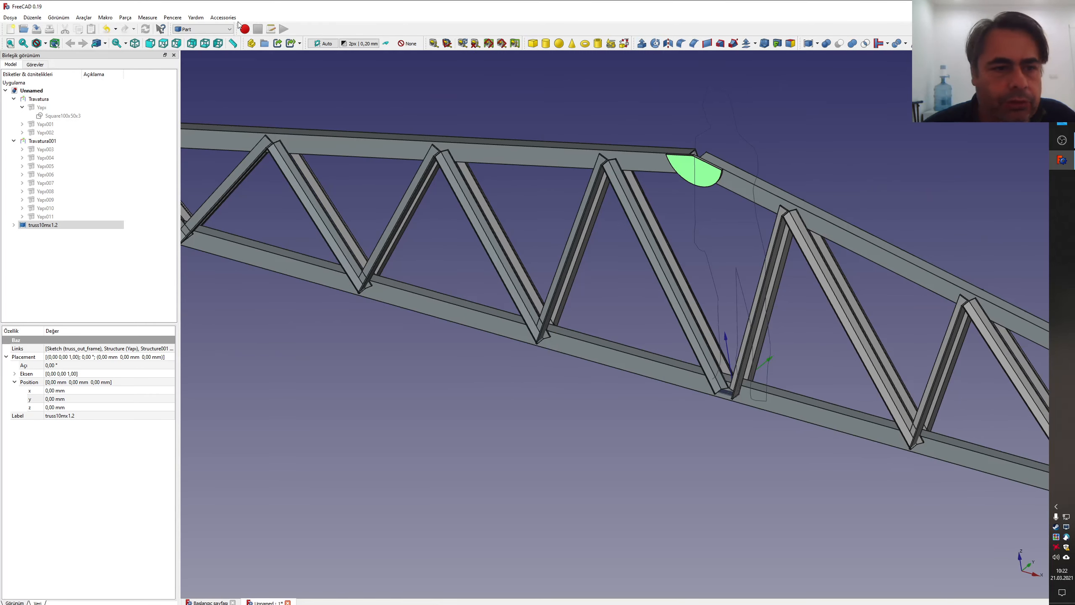
left_click(668, 43)
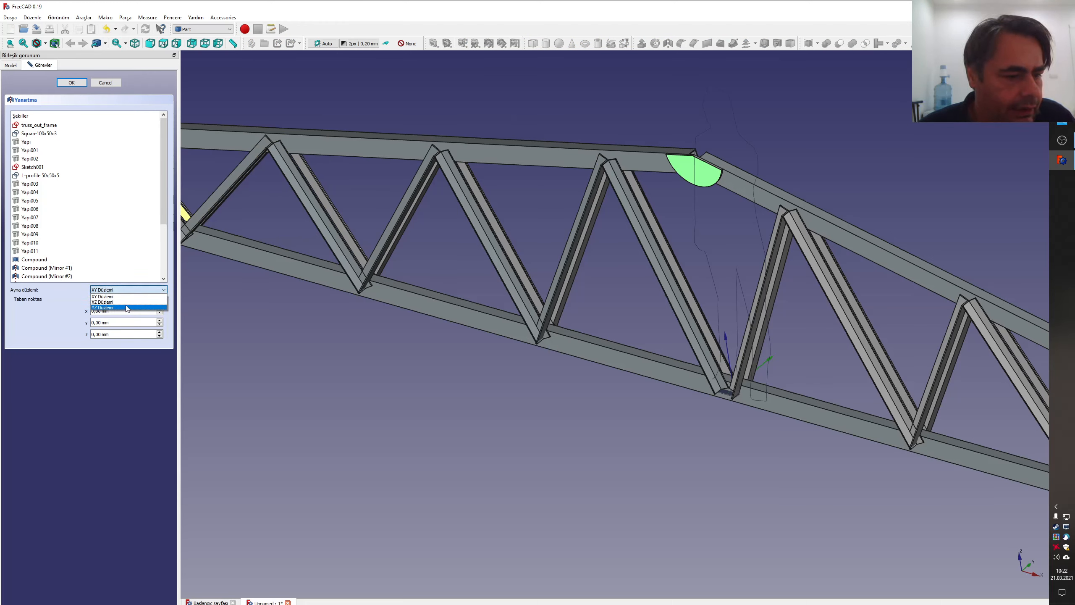
left_click(124, 302)
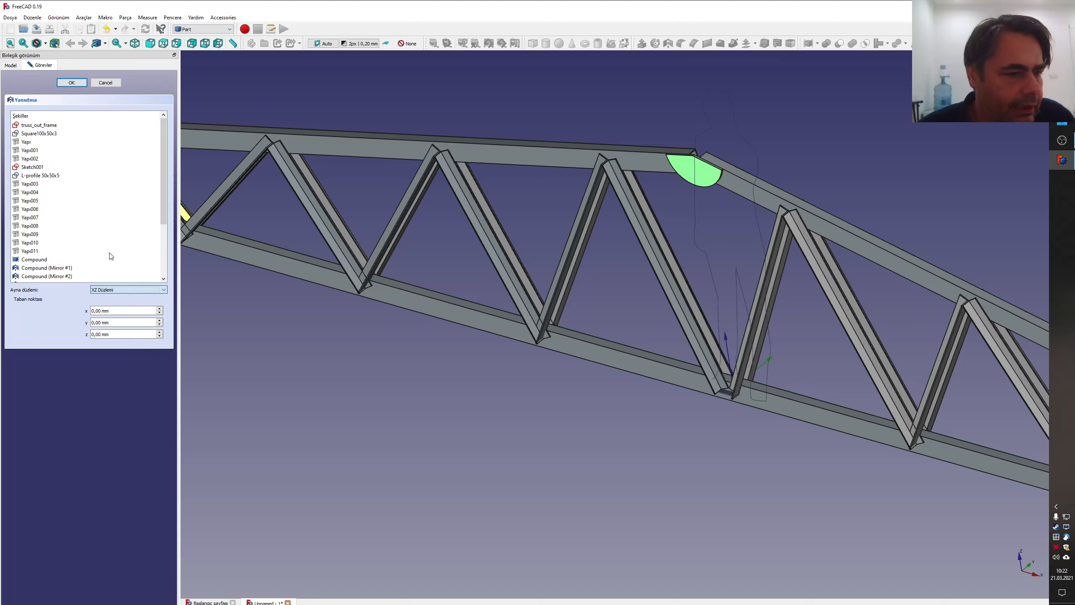
left_click(71, 82)
left_click(496, 123)
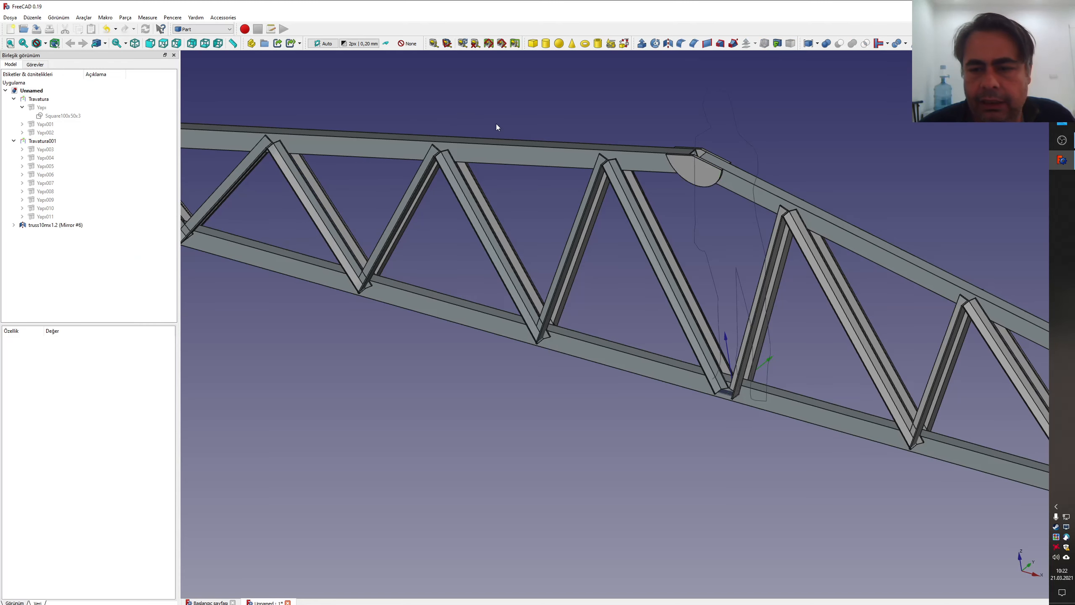
- Save the document as truss in the tutorial folder inside frecad works
scroll(540, 151, "down", 7)
middle_click_drag(638, 227, 639, 232)
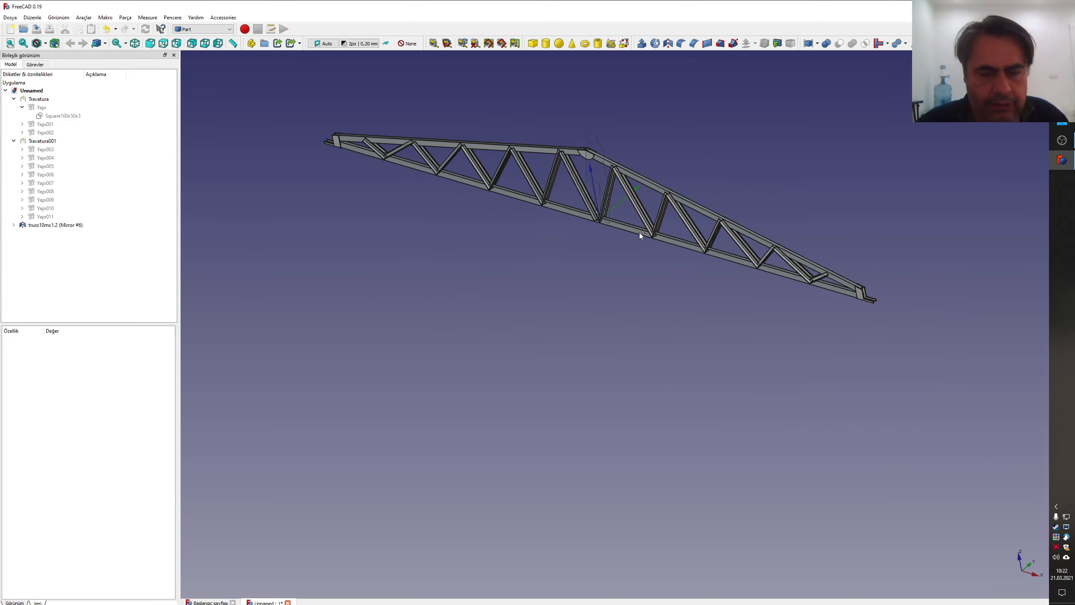
key("ctrl+s")
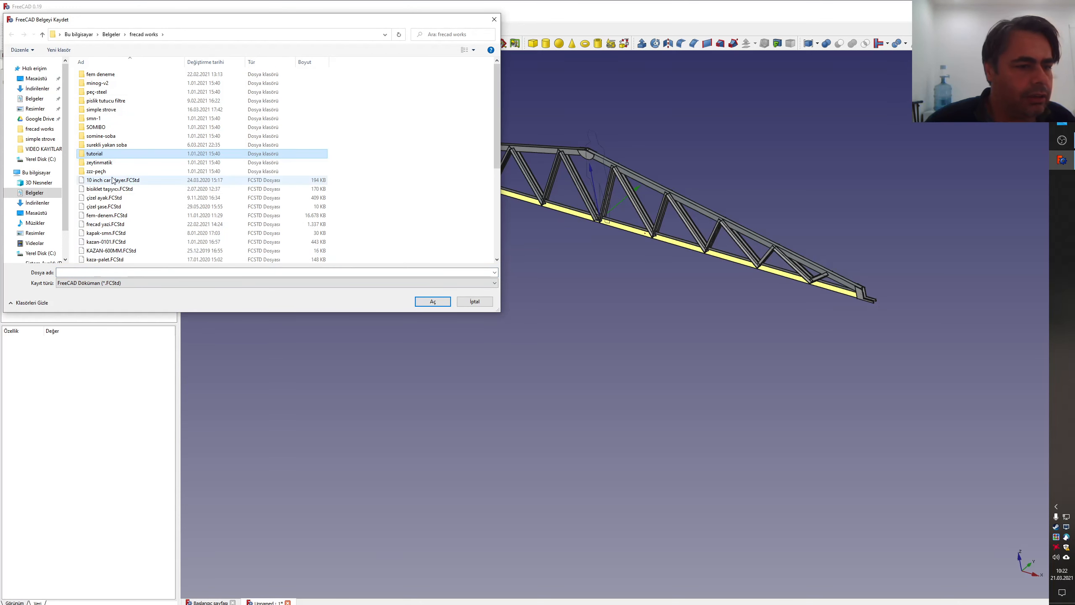
double_click(99, 153)
left_click(128, 272)
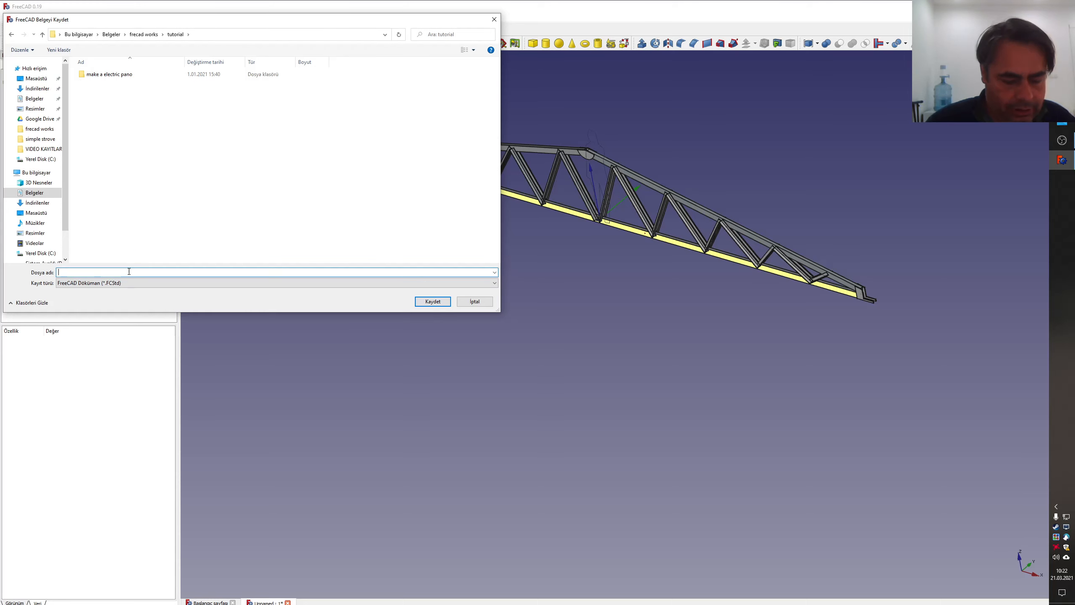
key("Return")
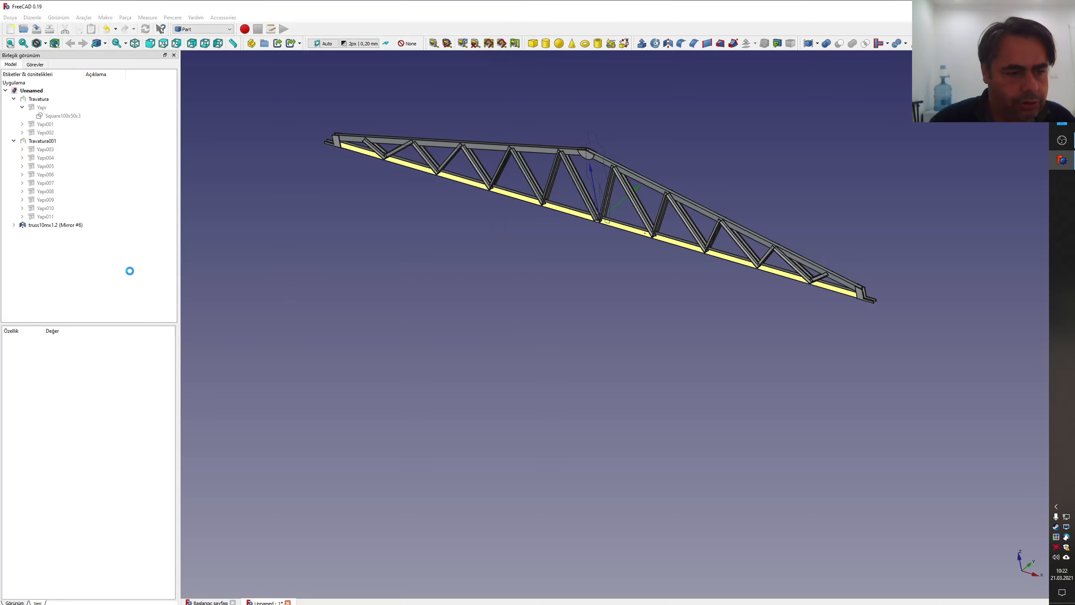
middle_click_drag(587, 247, 608, 175)
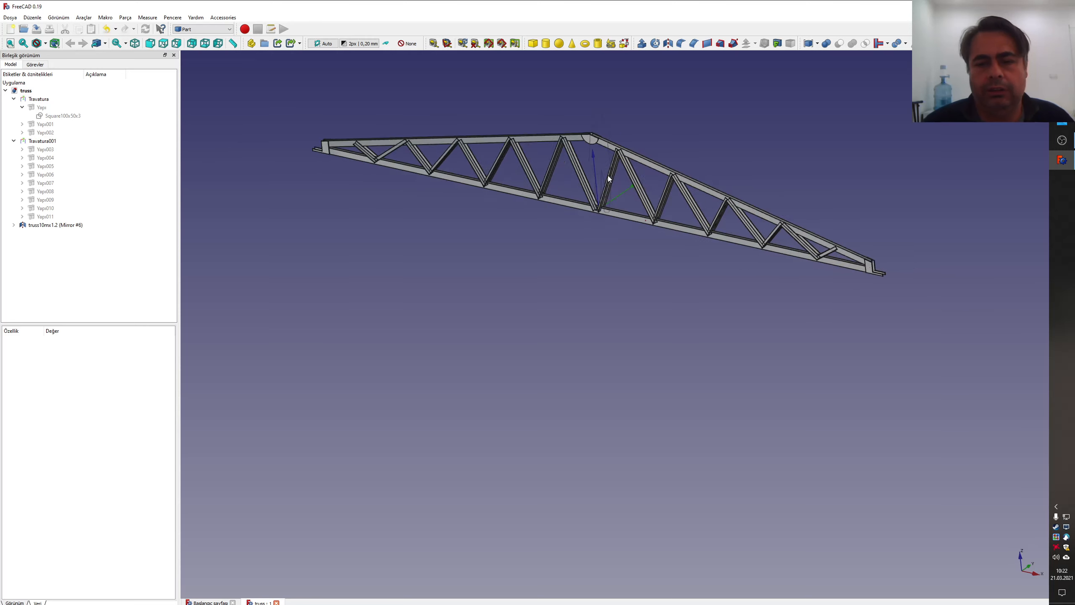
scroll(603, 152, "up", 3)
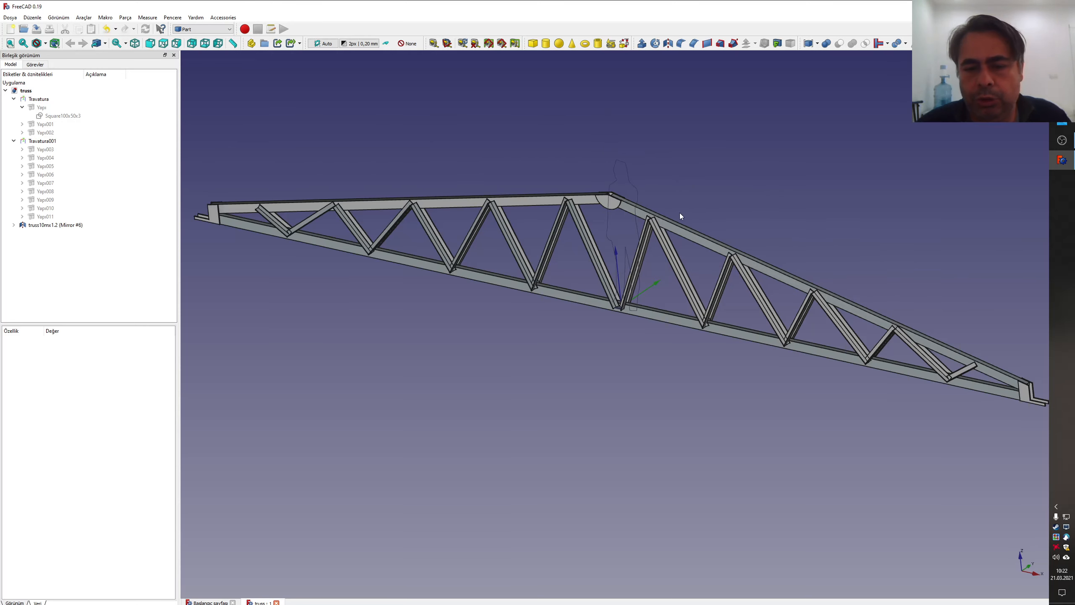